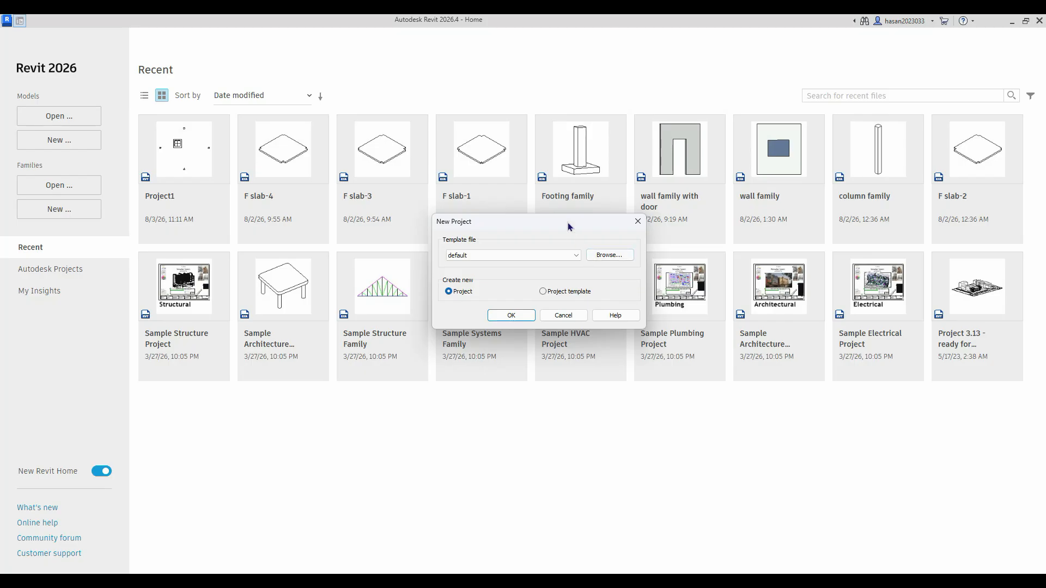
- Create a new project from the default template
{"action": "left_click_drag", "start_coordinate": [568, 223], "coordinate": [570, 192]}
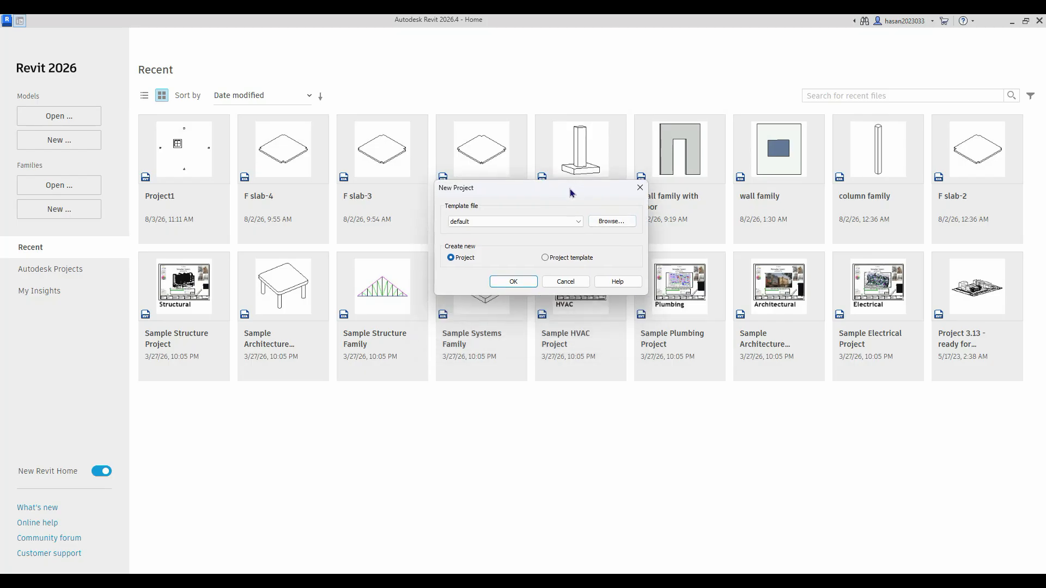
{"action": "left_click", "coordinate": [620, 223]}
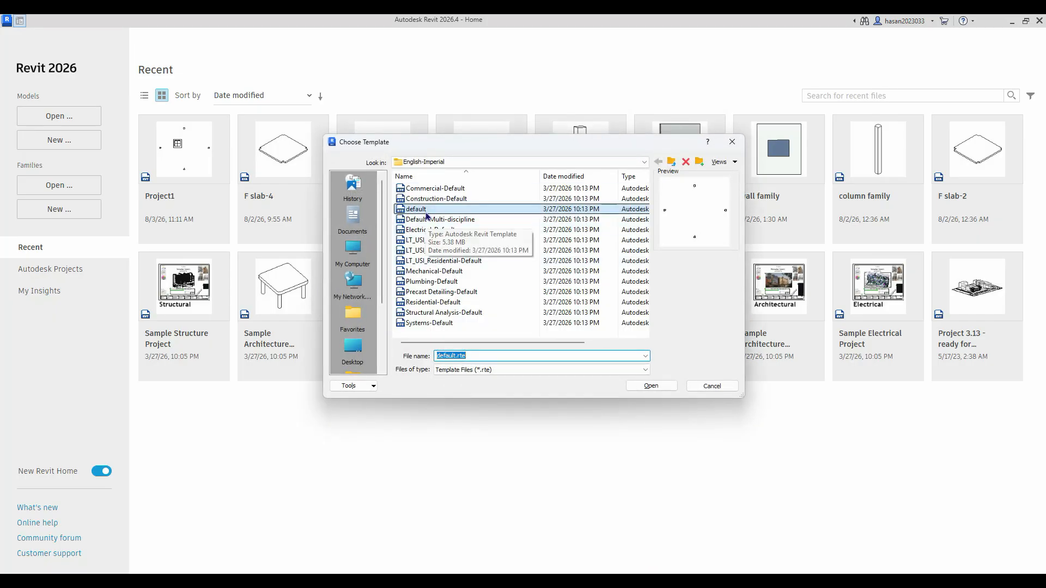
{"action": "left_click", "coordinate": [732, 141]}
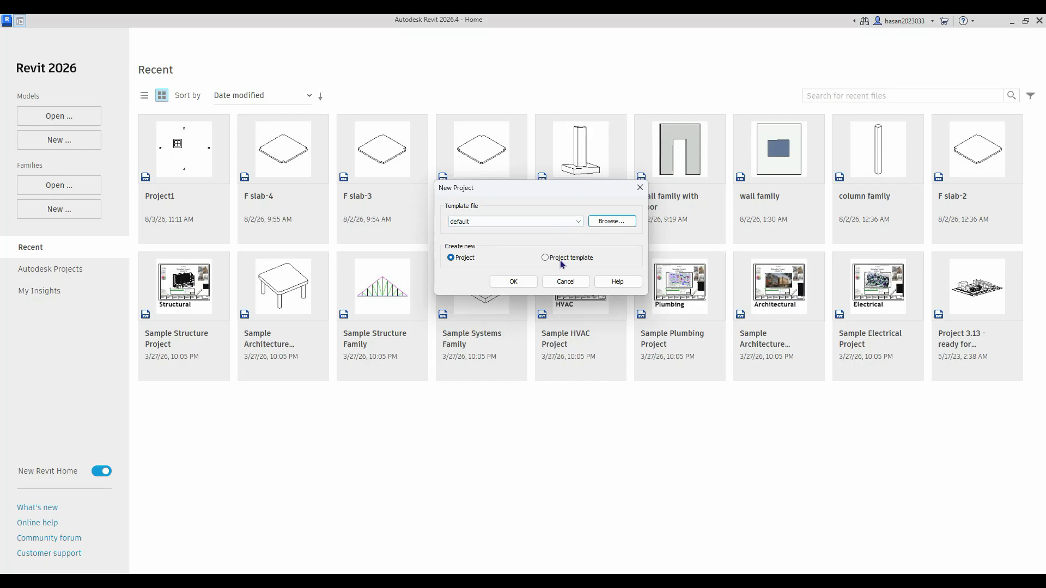
{"action": "left_click", "coordinate": [504, 281]}
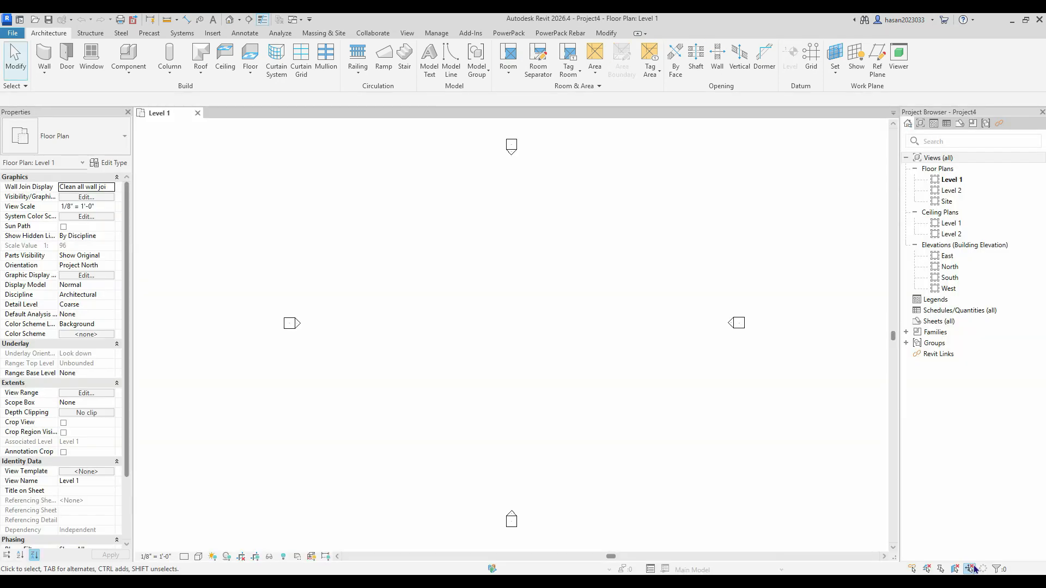
- Open the South elevation view from its elevation marker in the Level 1 floor plan
{"action": "scroll", "coordinate": [551, 460], "scroll_direction": "down", "scroll_amount": 2}
{"action": "scroll", "coordinate": [532, 485], "scroll_direction": "up", "scroll_amount": 3}
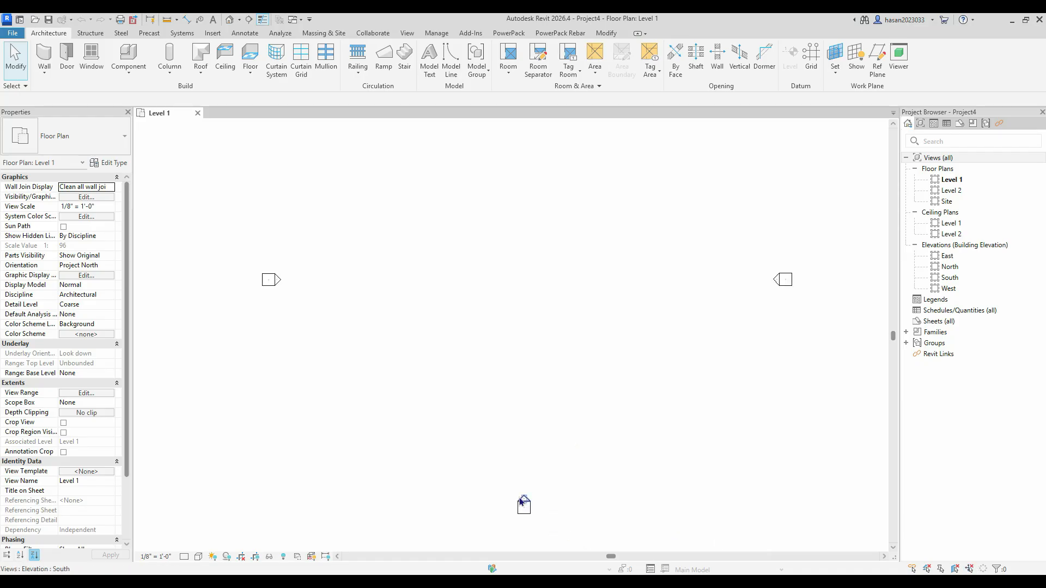
{"action": "double_click", "coordinate": [519, 499]}
{"action": "scroll", "coordinate": [834, 327], "scroll_direction": "up", "scroll_amount": 1}
{"action": "middle_click_drag", "start_coordinate": [833, 327], "coordinate": [727, 342]}
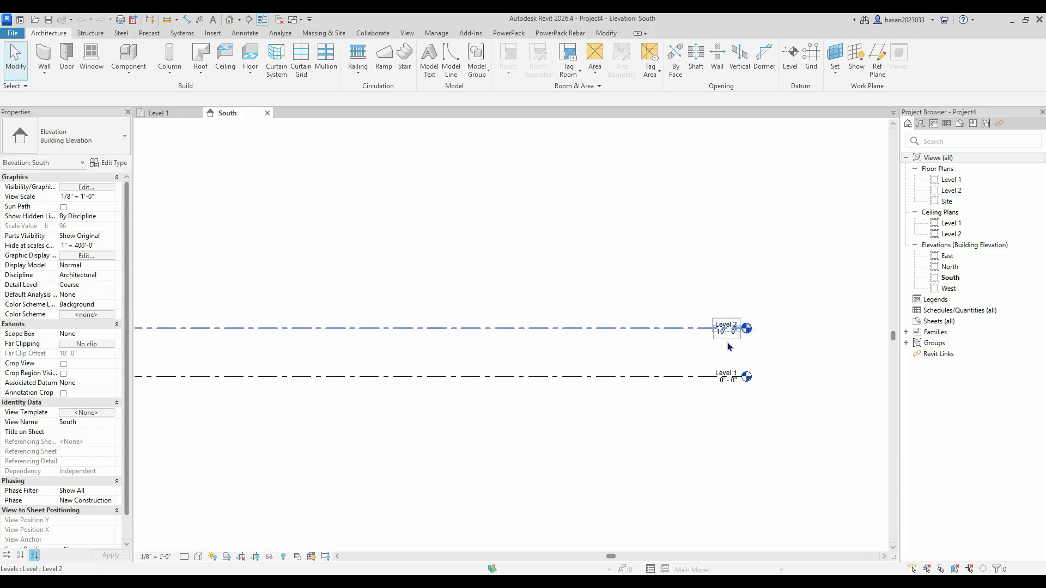
- Set the elevation of Level 2 to 12'
{"action": "scroll", "coordinate": [727, 347], "scroll_direction": "up", "scroll_amount": 4}
{"action": "scroll", "coordinate": [728, 335], "scroll_direction": "up", "scroll_amount": 2}
{"action": "double_click", "coordinate": [718, 321]}
{"action": "type", "text": "12"}
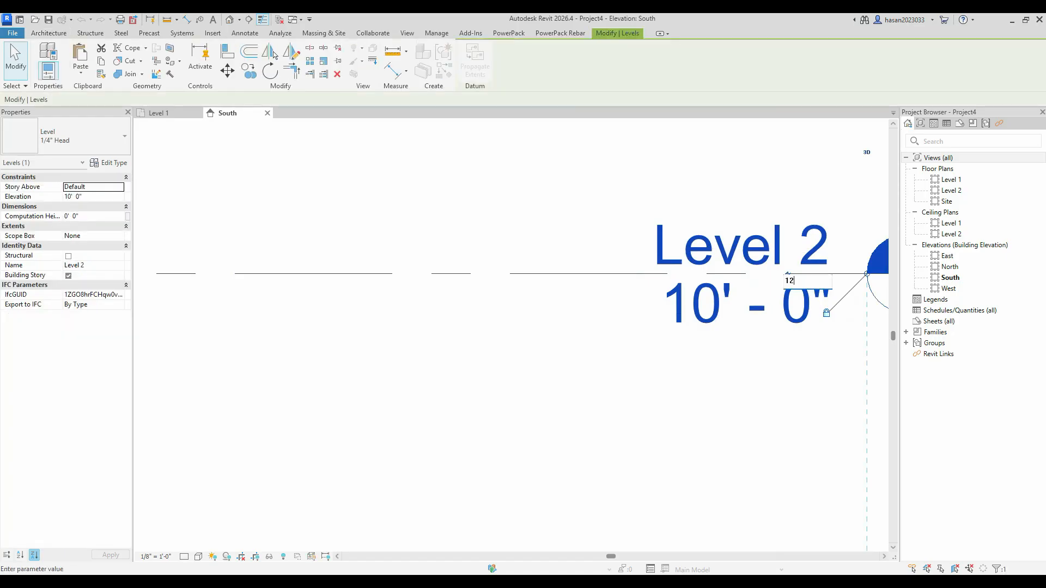
{"action": "type", "text": "'"}
{"action": "key", "text": "Return"}
{"action": "scroll", "coordinate": [521, 241], "scroll_direction": "down", "scroll_amount": 6}
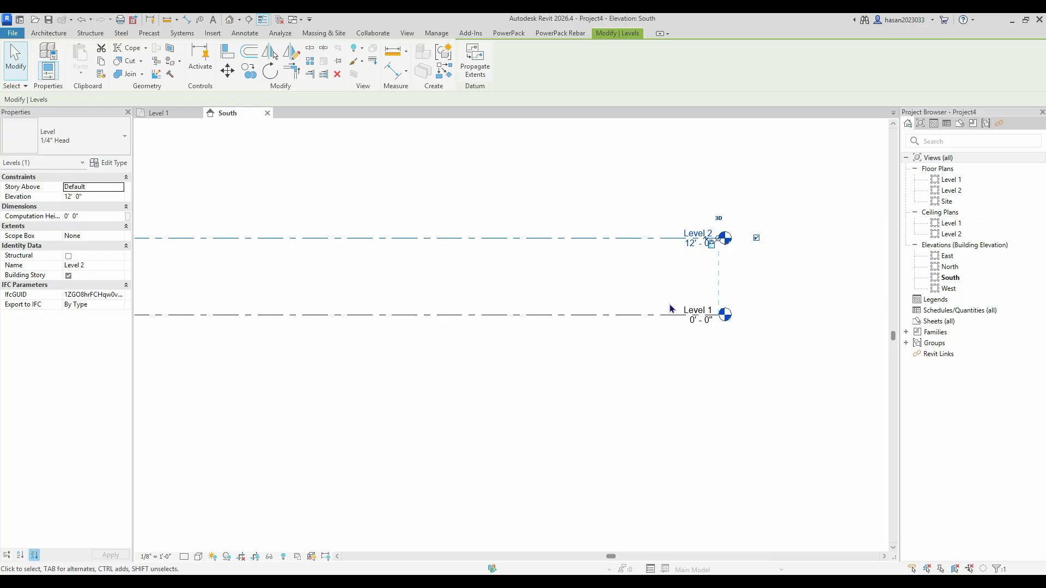
- Array Level 2 upward as a linear array of 26 levels with 12' spacing
{"action": "scroll", "coordinate": [670, 309], "scroll_direction": "down", "scroll_amount": 3}
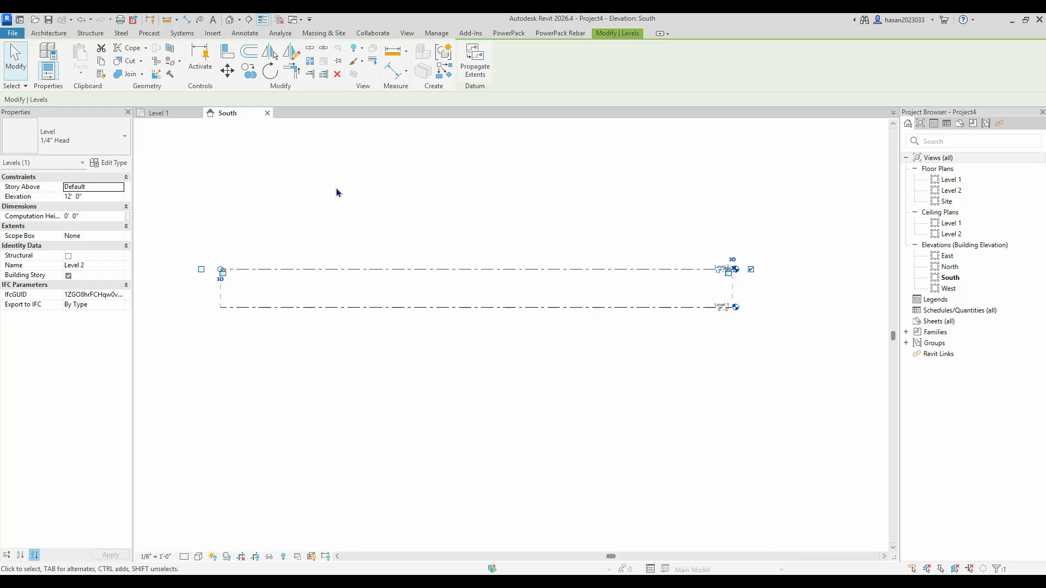
{"action": "left_click", "coordinate": [310, 61]}
{"action": "left_click", "coordinate": [600, 56]}
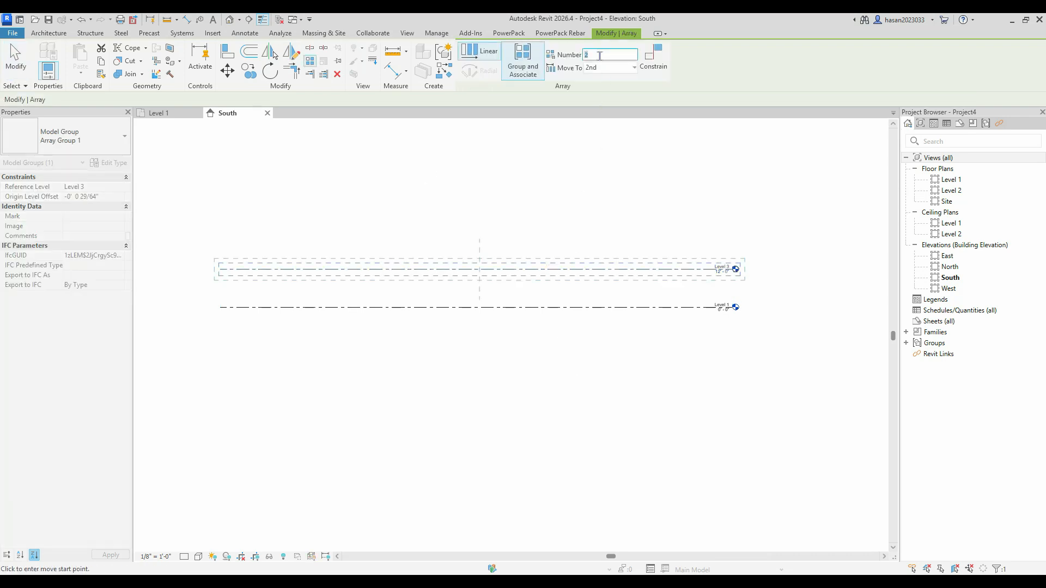
{"action": "type", "text": "6"}
{"action": "left_click", "coordinate": [463, 269]}
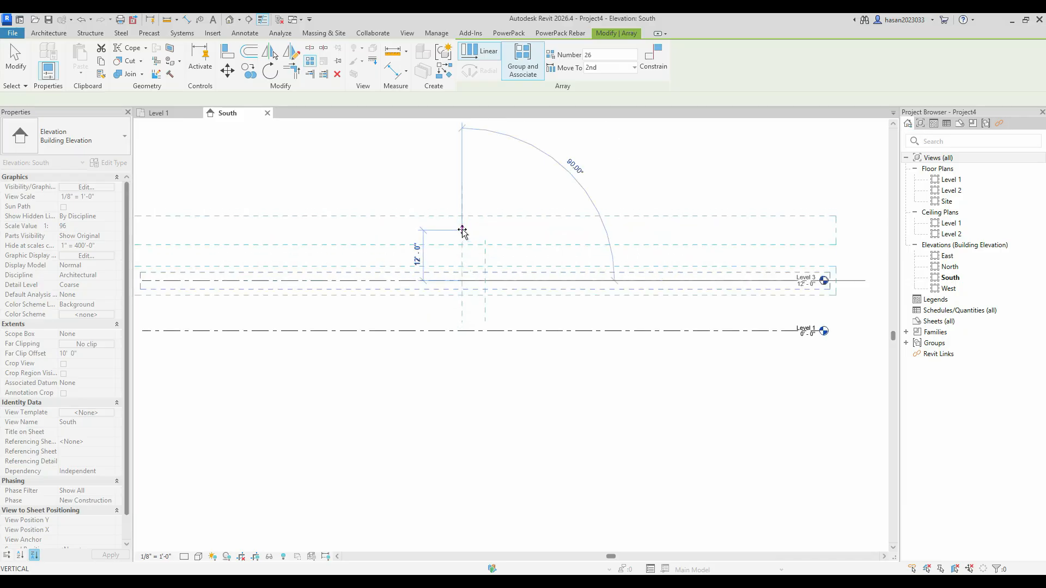
{"action": "left_click", "coordinate": [462, 237]}
{"action": "scroll", "coordinate": [480, 248], "scroll_direction": "down", "scroll_amount": 2}
{"action": "middle_click_drag", "start_coordinate": [480, 248], "coordinate": [546, 424]}
{"action": "scroll", "coordinate": [548, 345], "scroll_direction": "down", "scroll_amount": 3}
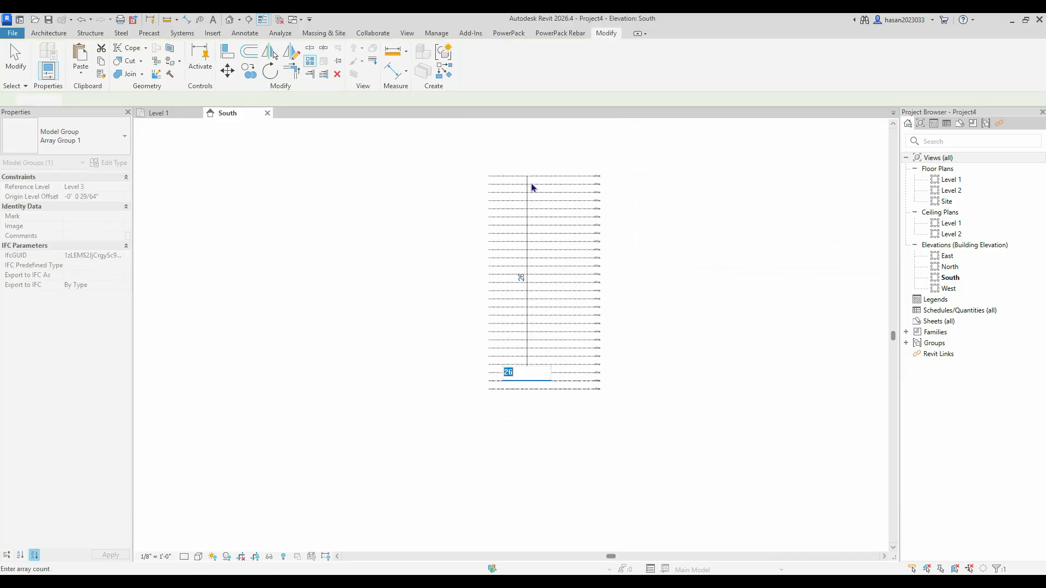
{"action": "left_click", "coordinate": [571, 176]}
{"action": "scroll", "coordinate": [531, 193], "scroll_direction": "up", "scroll_amount": 2}
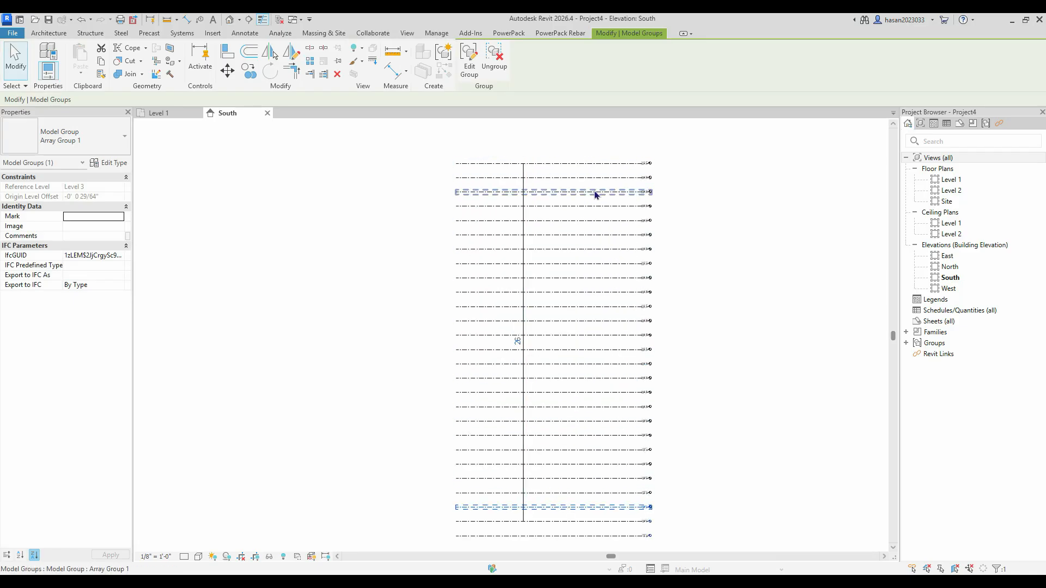
{"action": "key", "text": "Escape"}
{"action": "scroll", "coordinate": [595, 195], "scroll_direction": "down", "scroll_amount": 2}
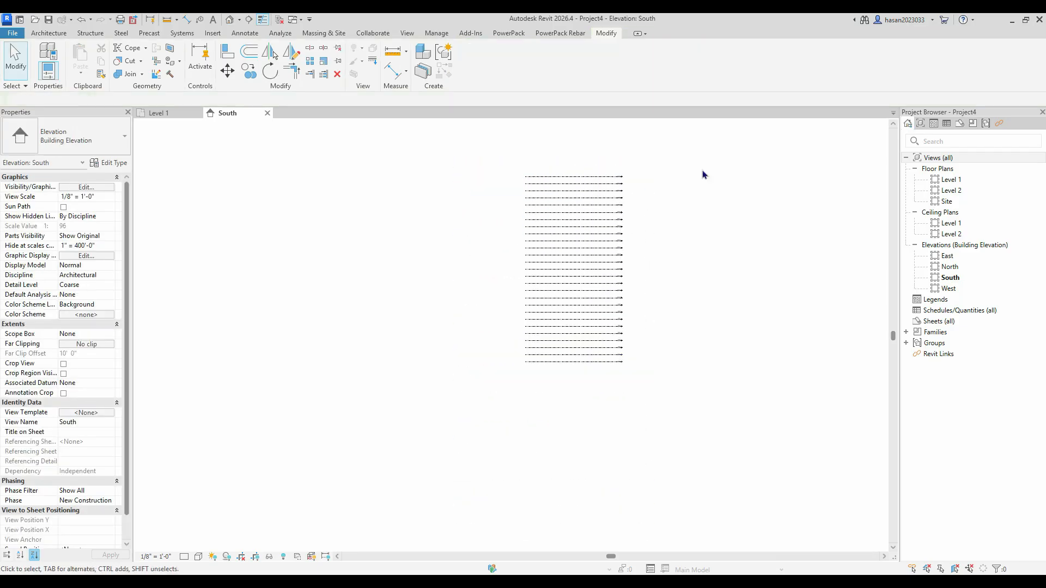
- Ungroup the arrayed level groups into individual levels and clear the selection
{"action": "left_click_drag", "start_coordinate": [499, 150], "coordinate": [692, 358]}
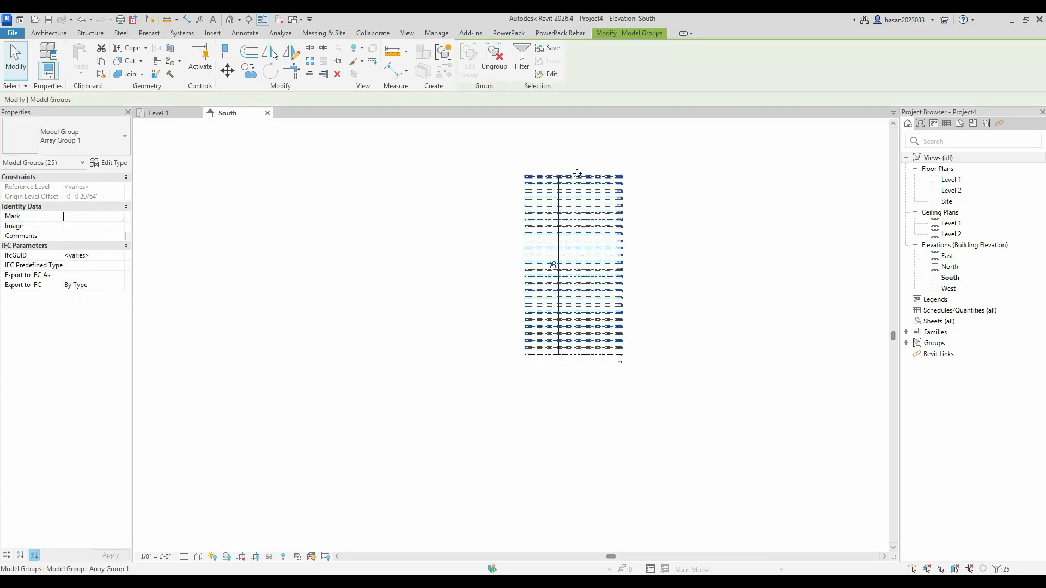
{"action": "left_click", "coordinate": [494, 56]}
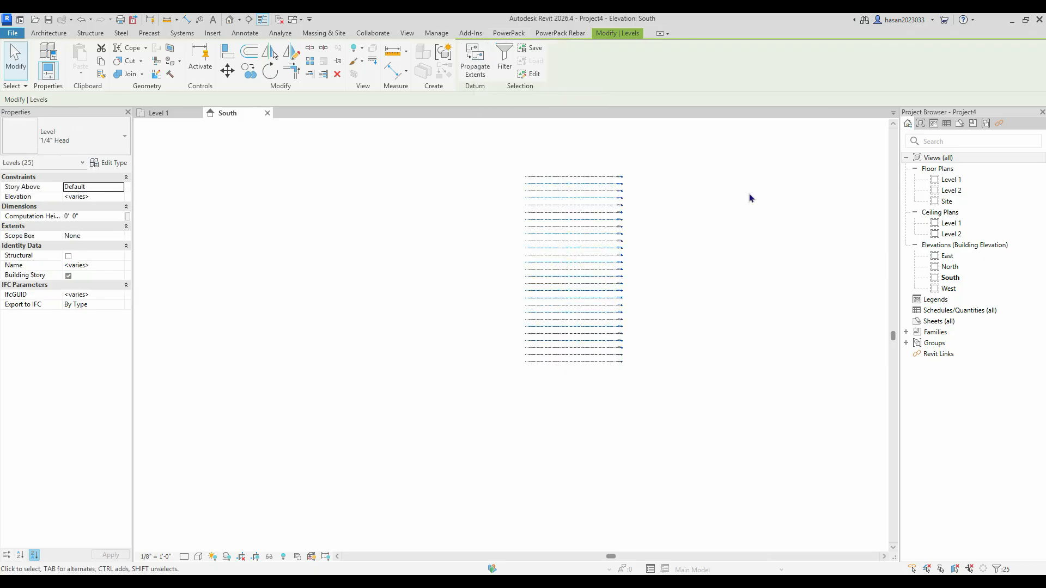
{"action": "left_click", "coordinate": [652, 251]}
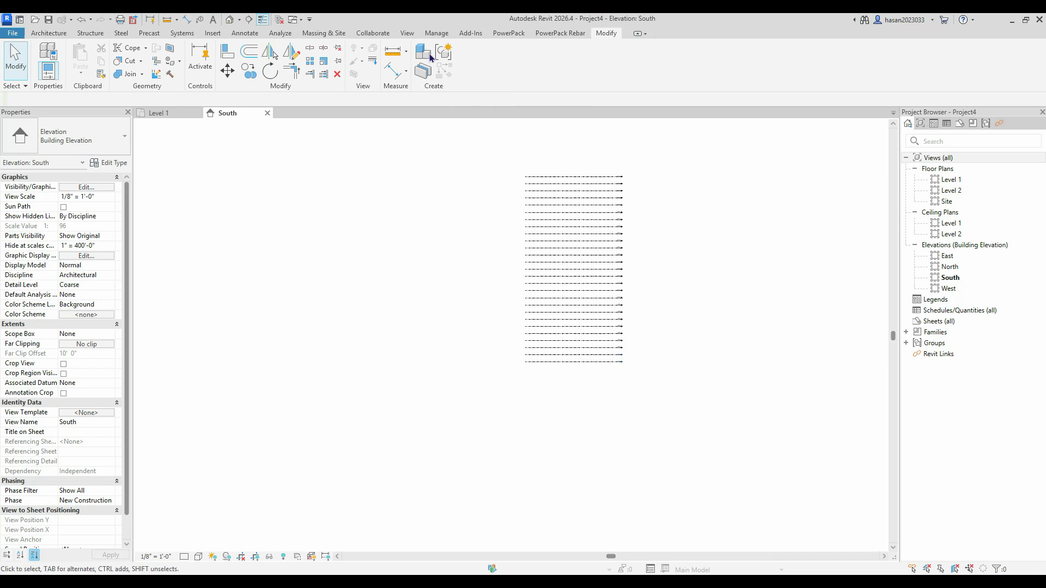
- Create floor plan views for Level 3 through Level 27
{"action": "left_click", "coordinate": [414, 35]}
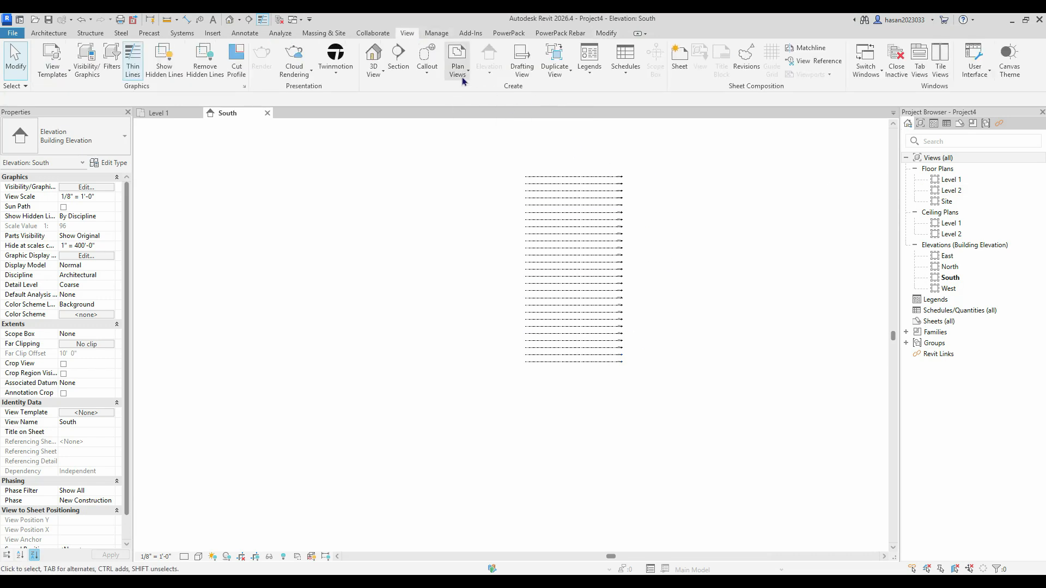
{"action": "left_click", "coordinate": [458, 60]}
{"action": "left_click", "coordinate": [493, 94]}
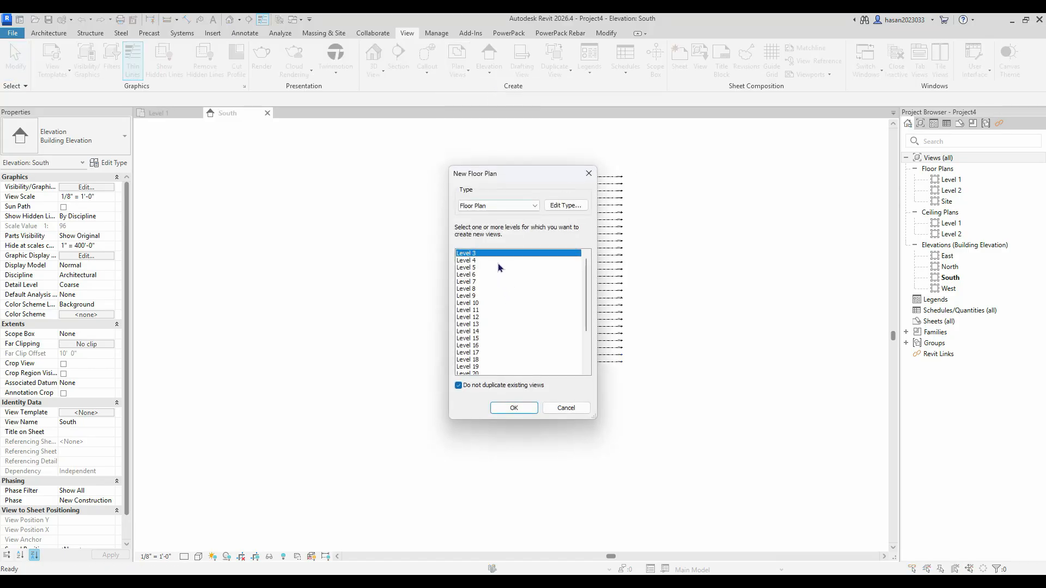
{"action": "scroll", "coordinate": [512, 305], "scroll_direction": "down", "scroll_amount": 3}
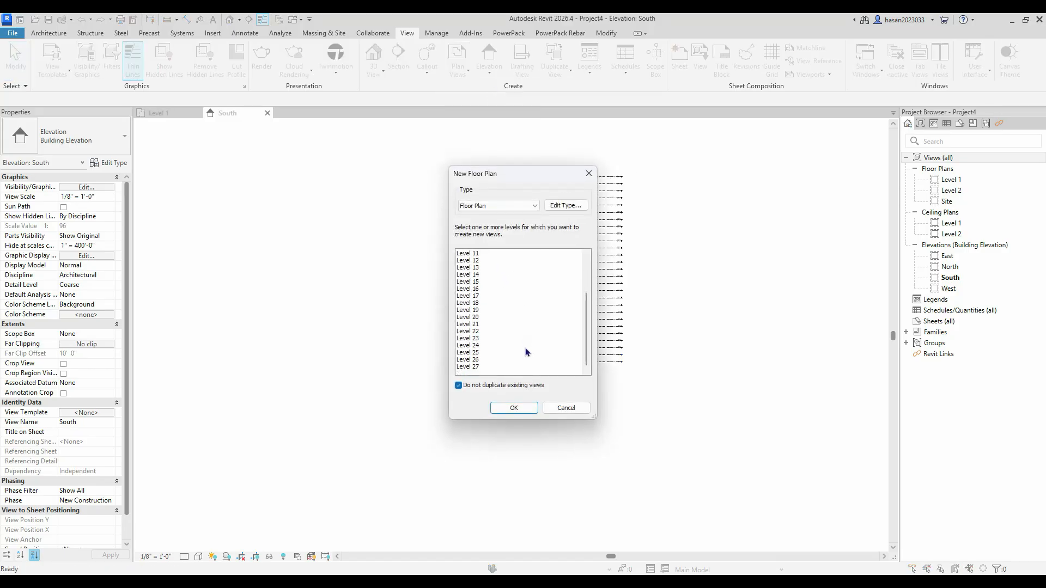
{"action": "left_click", "coordinate": [472, 367], "text": "shift"}
{"action": "left_click", "coordinate": [513, 410]}
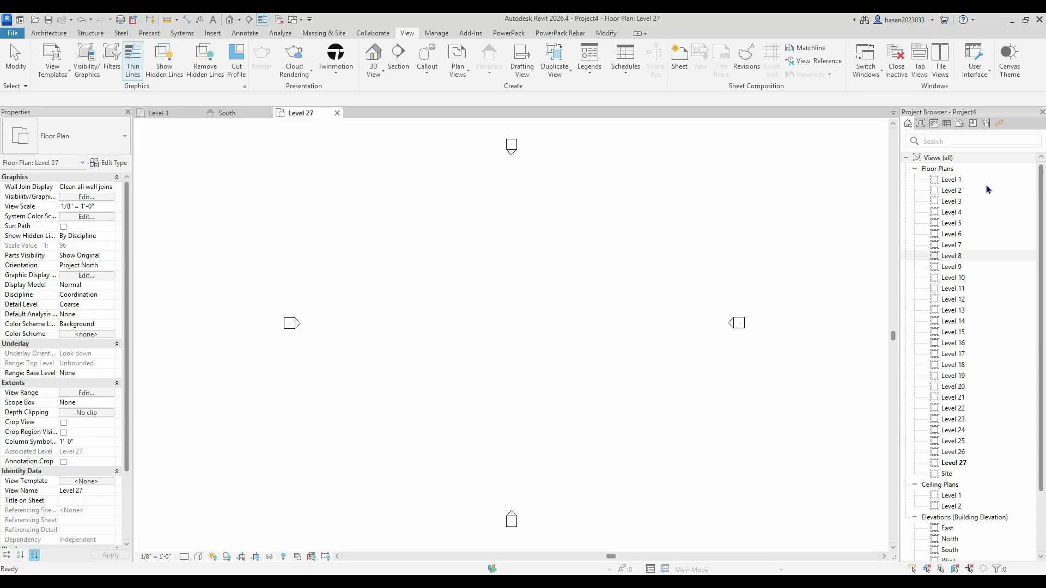
- Close the open Level 1 and Level 27 views and reopen the Level 1 floor plan
{"action": "left_click", "coordinate": [197, 113]}
{"action": "left_click", "coordinate": [267, 113]}
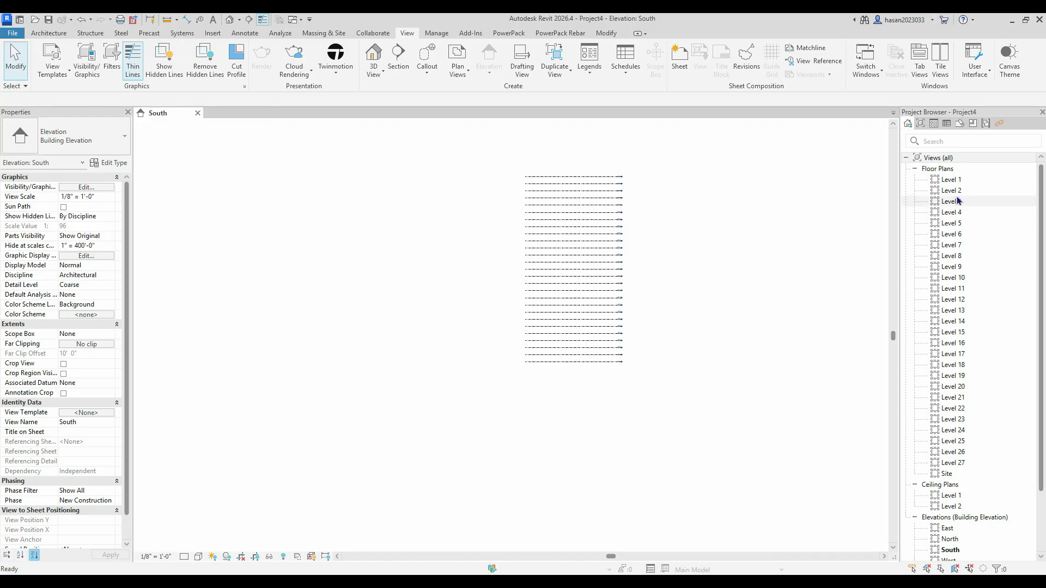
{"action": "double_click", "coordinate": [952, 179]}
{"action": "middle_click_drag", "start_coordinate": [564, 328], "coordinate": [605, 303]}
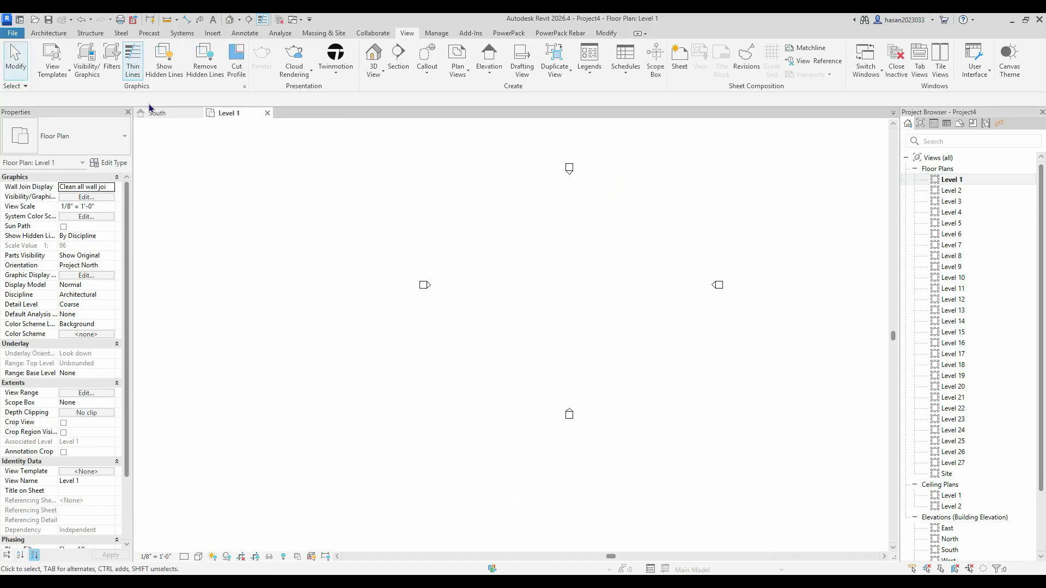
- Start an in-place mass named Mass 1 and activate the Rectangle sketch tool
{"action": "left_click", "coordinate": [337, 36]}
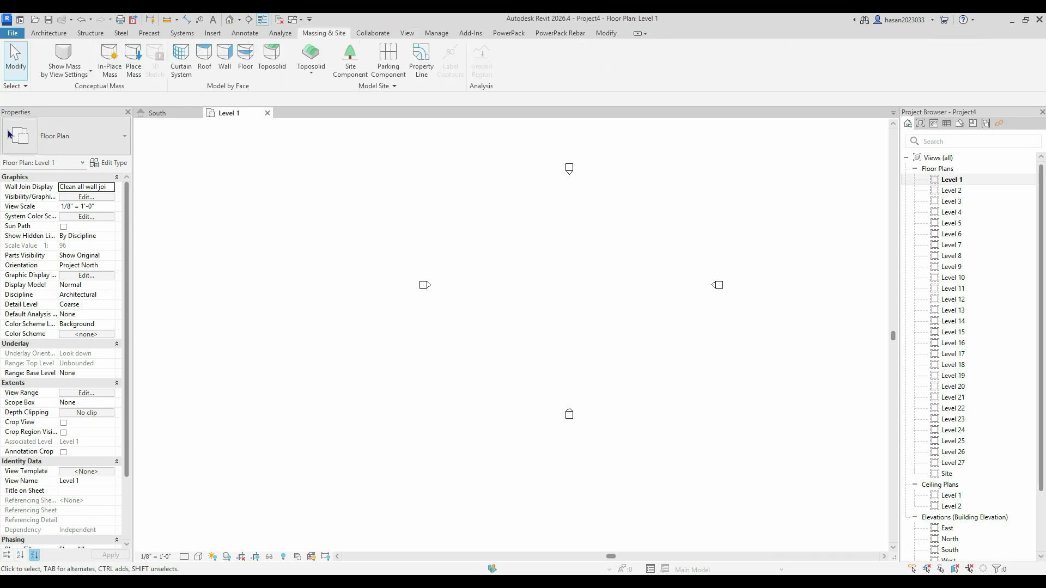
{"action": "left_click", "coordinate": [109, 63]}
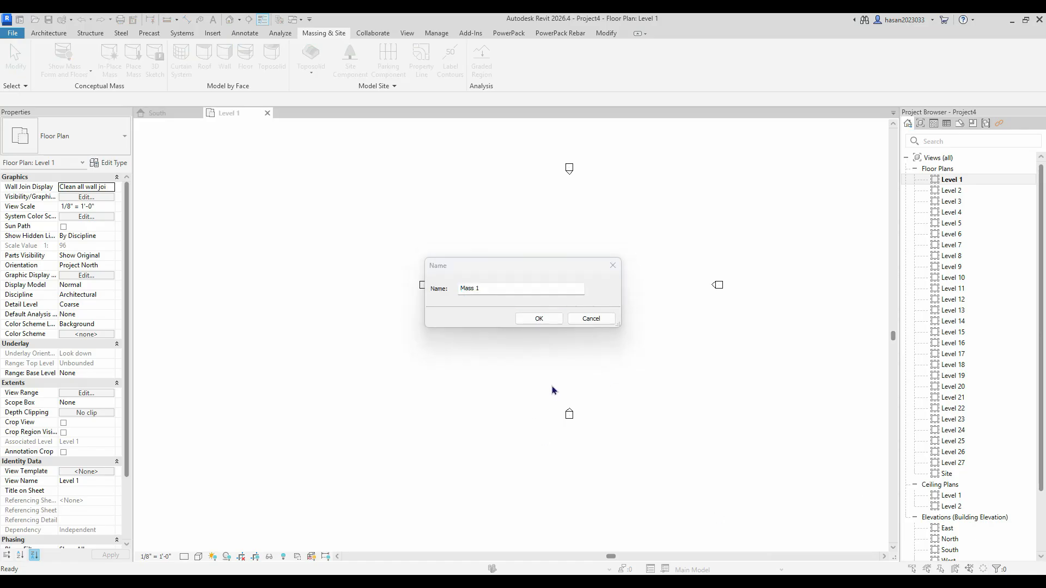
{"action": "left_click", "coordinate": [551, 319]}
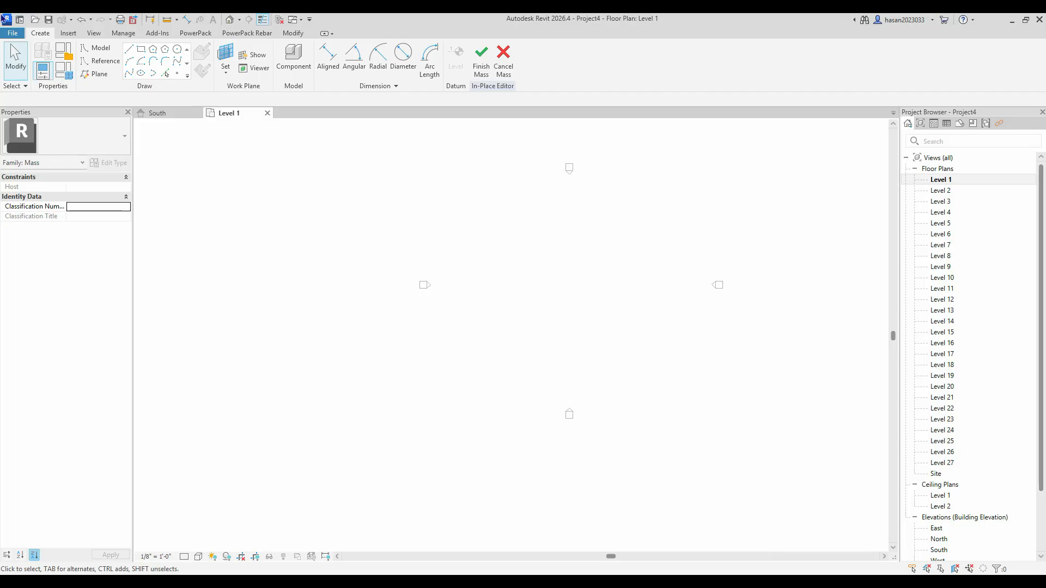
{"action": "left_click", "coordinate": [141, 50]}
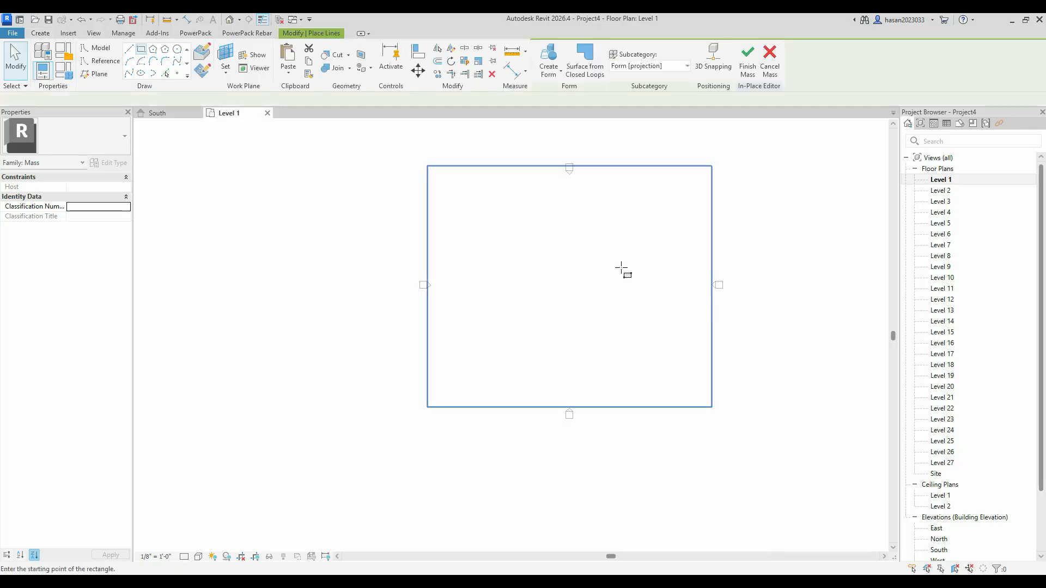
{"action": "scroll", "coordinate": [615, 272], "scroll_direction": "up", "scroll_amount": 3}
{"action": "left_click", "coordinate": [614, 238]}
{"action": "scroll", "coordinate": [481, 444], "scroll_direction": "down", "scroll_amount": 3}
{"action": "scroll", "coordinate": [480, 411], "scroll_direction": "up", "scroll_amount": 3}
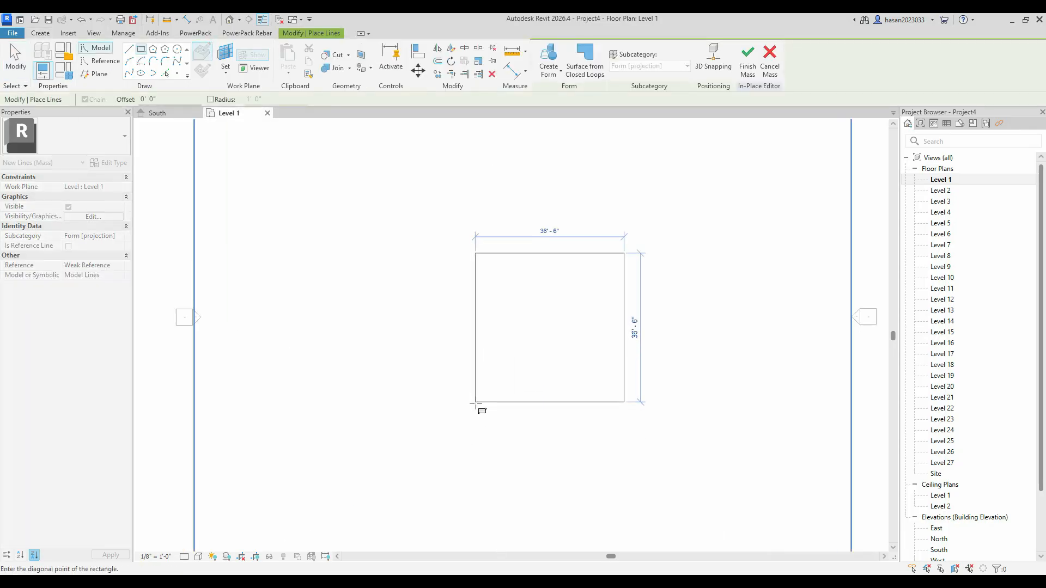
{"action": "middle_click_drag", "start_coordinate": [584, 388], "coordinate": [573, 373]}
{"action": "key", "text": "Escape"}
- Draw a rectangle about 46' by 45'-6" between the elevation markers on Level 1
{"action": "left_click", "coordinate": [661, 262]}
{"action": "scroll", "coordinate": [476, 437], "scroll_direction": "up", "scroll_amount": 2}
{"action": "scroll", "coordinate": [475, 437], "scroll_direction": "down", "scroll_amount": 2}
{"action": "scroll", "coordinate": [475, 439], "scroll_direction": "up", "scroll_amount": 2}
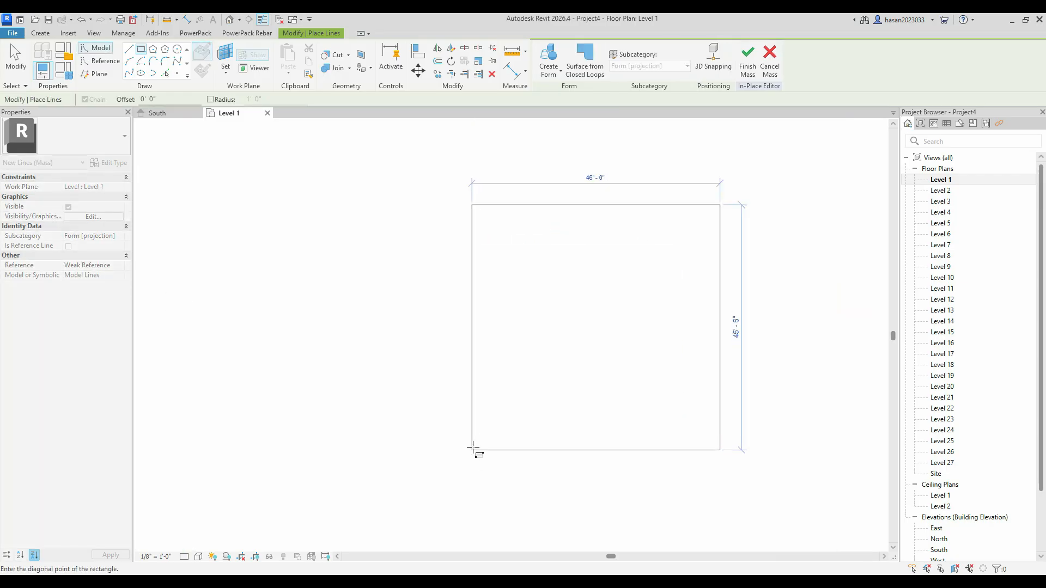
{"action": "left_click", "coordinate": [475, 447]}
{"action": "scroll", "coordinate": [504, 382], "scroll_direction": "down", "scroll_amount": 3}
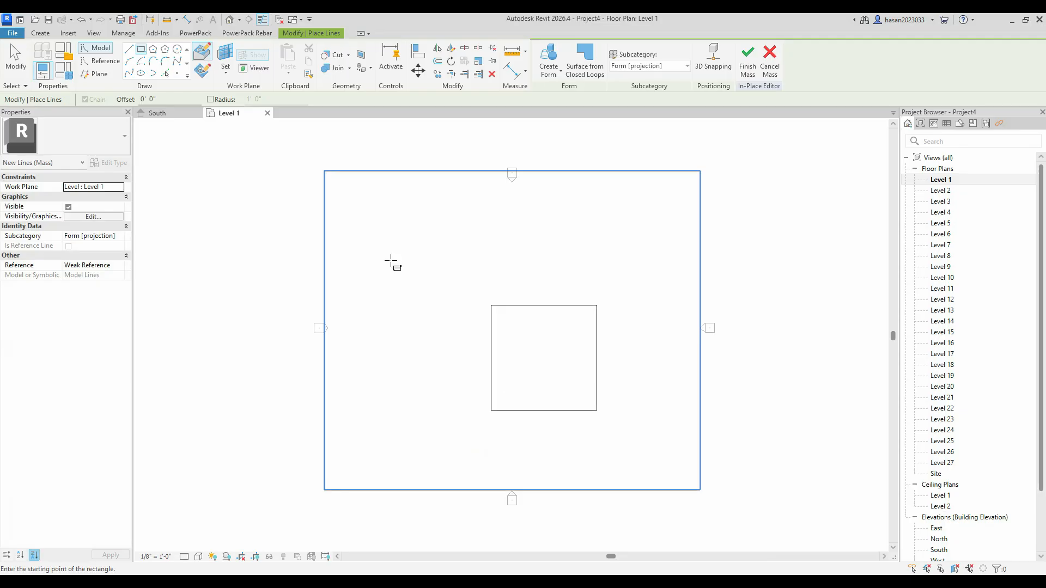
{"action": "key", "text": "Escape"}
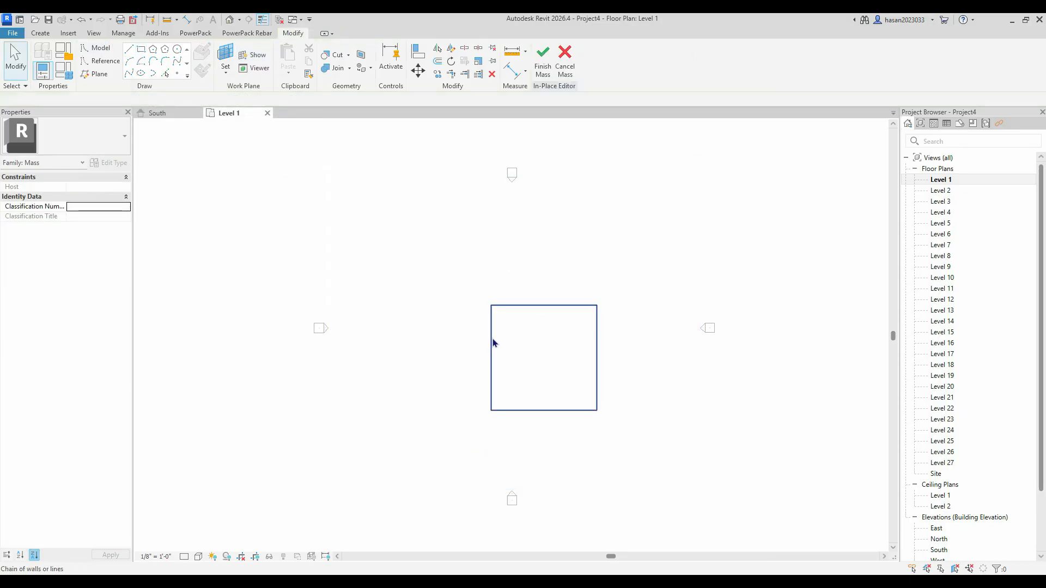
- Replace the rectangle's left side with an outward semicircular arc joining the open ends of its upper and lower edges
{"action": "left_click", "coordinate": [492, 338]}
{"action": "left_click", "coordinate": [129, 61]}
{"action": "scroll", "coordinate": [458, 398], "scroll_direction": "up", "scroll_amount": 3}
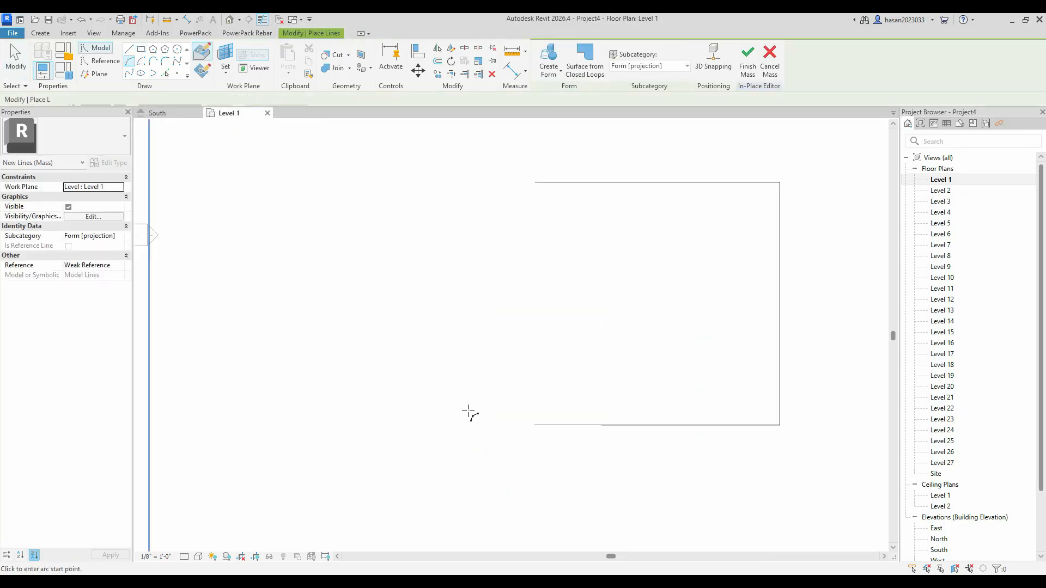
{"action": "left_click", "coordinate": [534, 424]}
{"action": "left_click", "coordinate": [534, 182]}
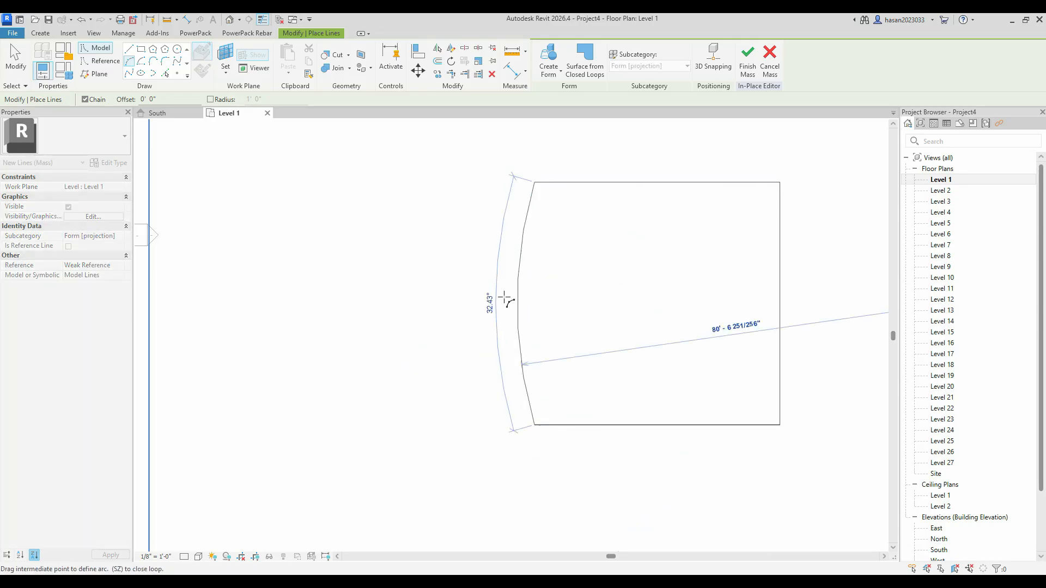
{"action": "left_click", "coordinate": [416, 296]}
{"action": "scroll", "coordinate": [593, 343], "scroll_direction": "down", "scroll_amount": 3}
{"action": "middle_click_drag", "start_coordinate": [596, 350], "coordinate": [566, 311]}
{"action": "left_click", "coordinate": [447, 200]}
{"action": "key", "text": "Escape"}
{"action": "key", "text": "Escape"}
{"action": "left_click_drag", "start_coordinate": [453, 203], "coordinate": [660, 340]}
{"action": "scroll", "coordinate": [669, 371], "scroll_direction": "up", "scroll_amount": 7}
{"action": "scroll", "coordinate": [670, 371], "scroll_direction": "down", "scroll_amount": 10}
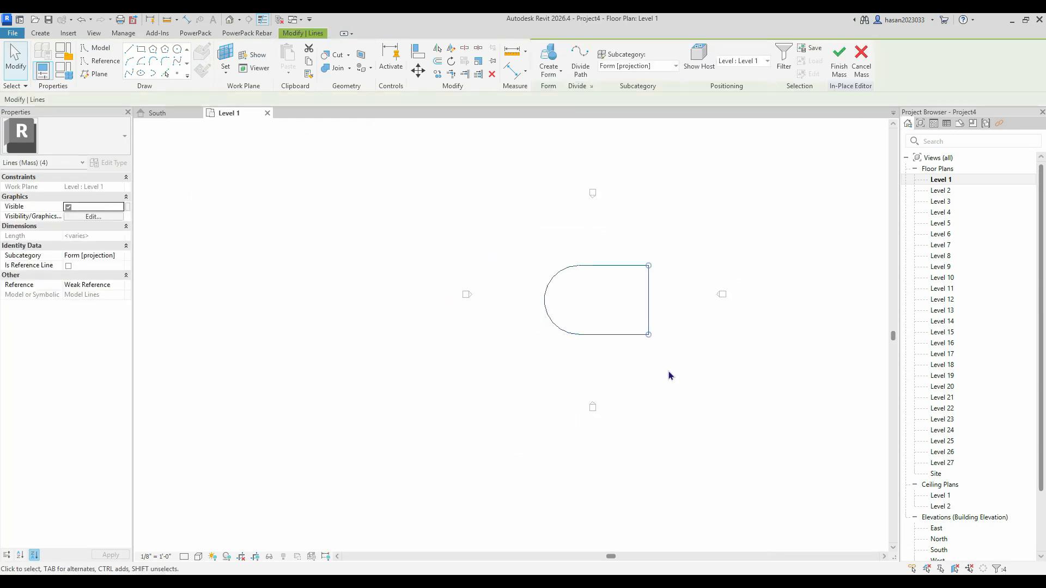
{"action": "scroll", "coordinate": [638, 326], "scroll_direction": "up", "scroll_amount": 4}
{"action": "scroll", "coordinate": [502, 320], "scroll_direction": "down", "scroll_amount": 5}
{"action": "left_click", "coordinate": [461, 325]}
{"action": "scroll", "coordinate": [504, 318], "scroll_direction": "up", "scroll_amount": 3}
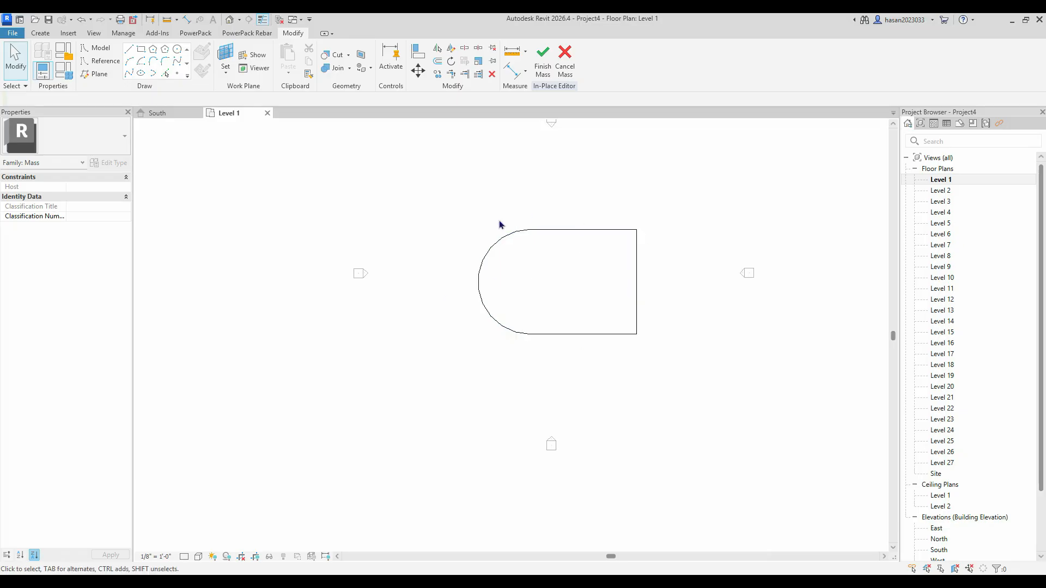
- Dimension the overall length of the Level 1 profile from its straight end edge to the arc, placing the dimension below the profile
{"action": "key", "text": "d"}
{"action": "key", "text": "i"}
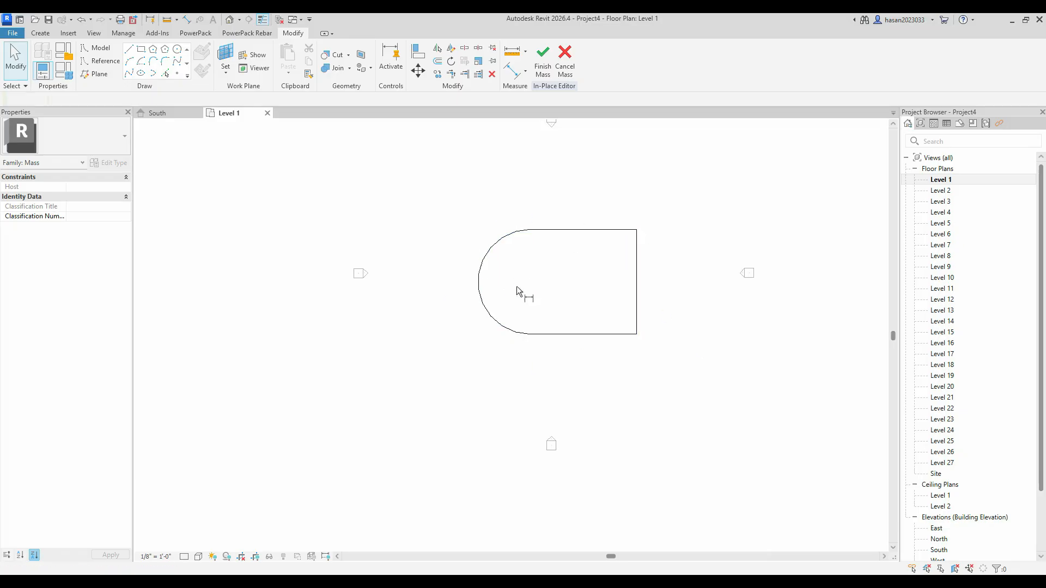
{"action": "left_click", "coordinate": [636, 279]}
{"action": "left_click", "coordinate": [478, 279]}
{"action": "scroll", "coordinate": [534, 343], "scroll_direction": "up", "scroll_amount": 4}
{"action": "scroll", "coordinate": [591, 305], "scroll_direction": "up", "scroll_amount": 4}
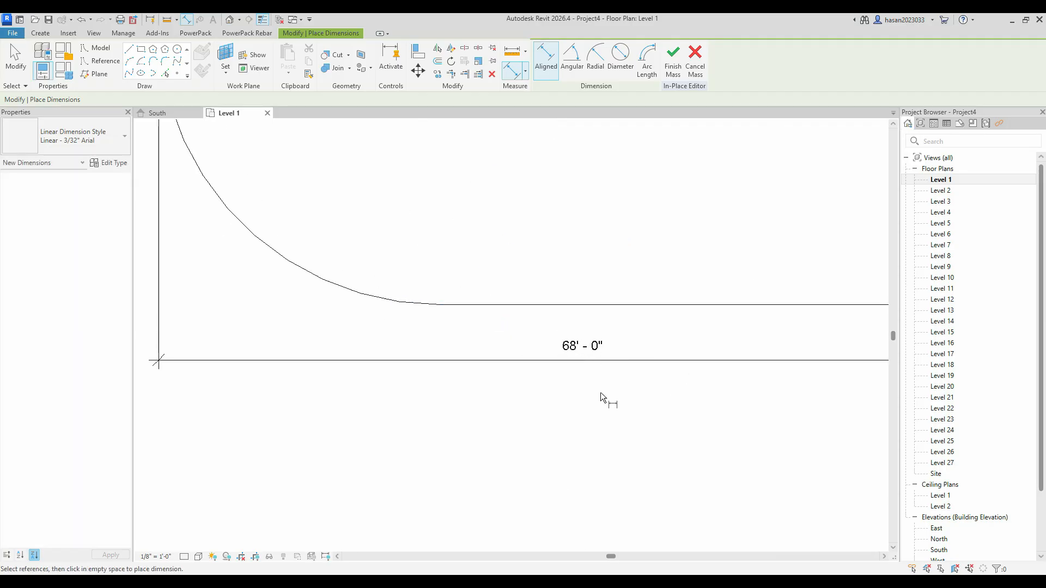
{"action": "left_click", "coordinate": [601, 392]}
{"action": "key", "text": "Escape"}
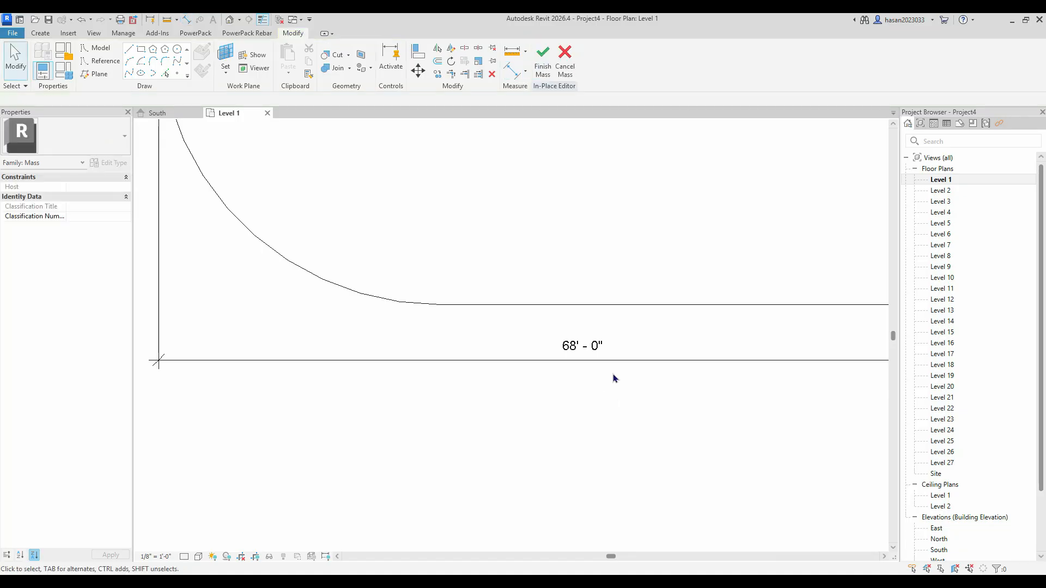
- Set the Level 1 profile's overall length to 70' by driving the new dimension with the arc selected
{"action": "left_click", "coordinate": [583, 353]}
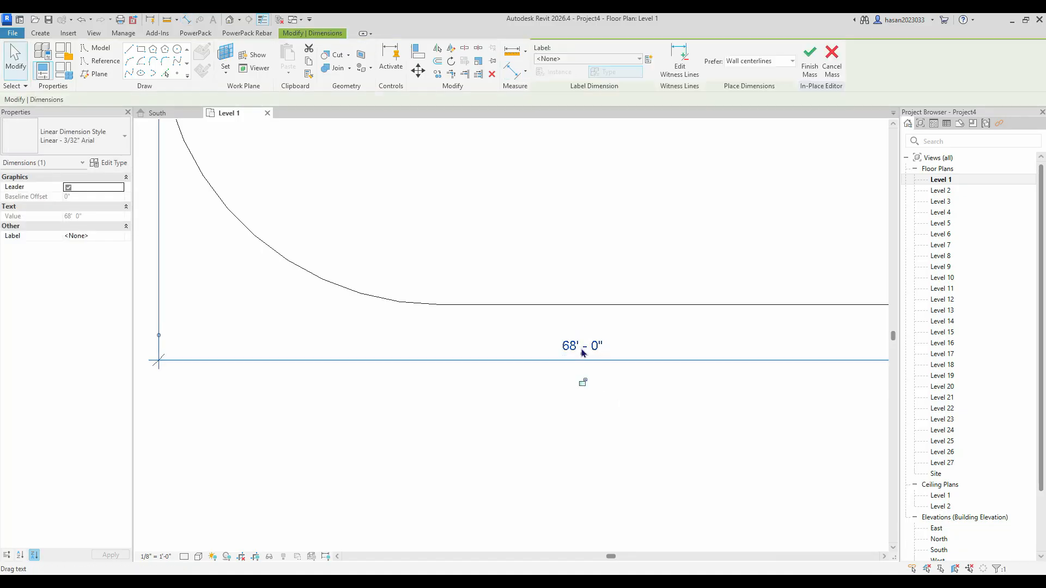
{"action": "scroll", "coordinate": [607, 346], "scroll_direction": "down", "scroll_amount": 3}
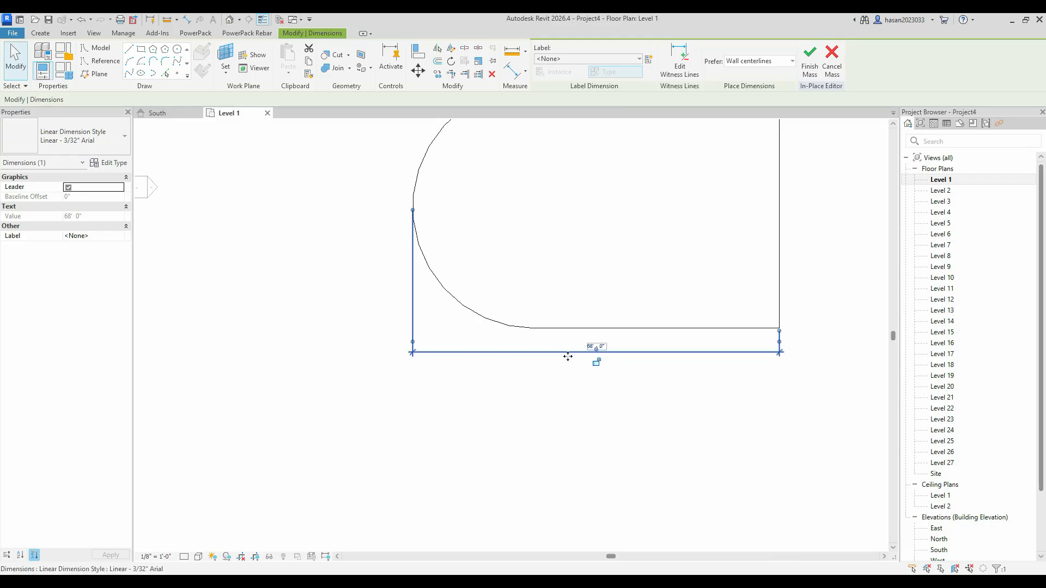
{"action": "key", "text": "Escape"}
{"action": "left_click", "coordinate": [423, 253]}
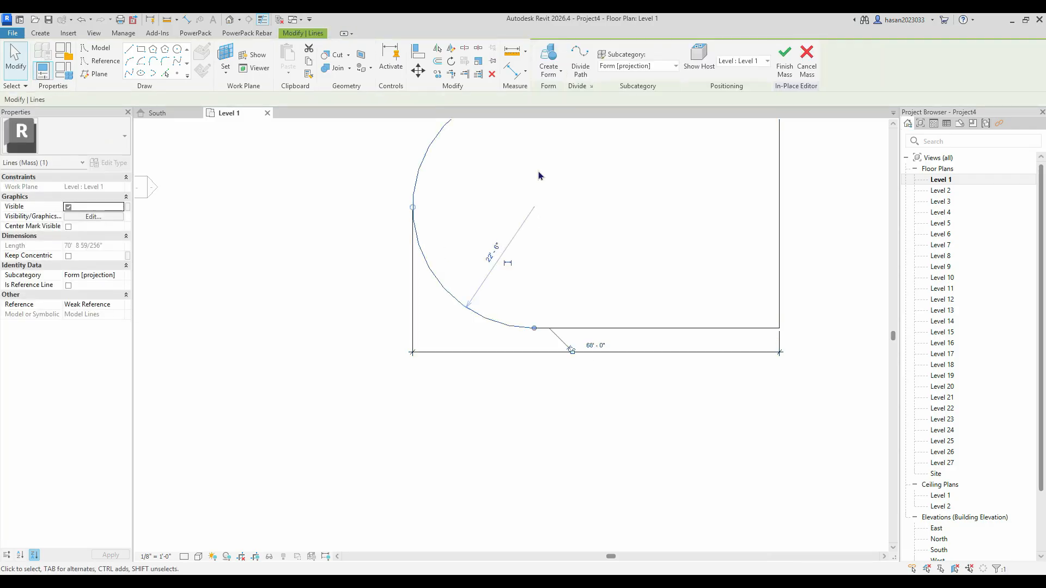
{"action": "scroll", "coordinate": [571, 349], "scroll_direction": "up", "scroll_amount": 3}
{"action": "left_click", "coordinate": [632, 328]}
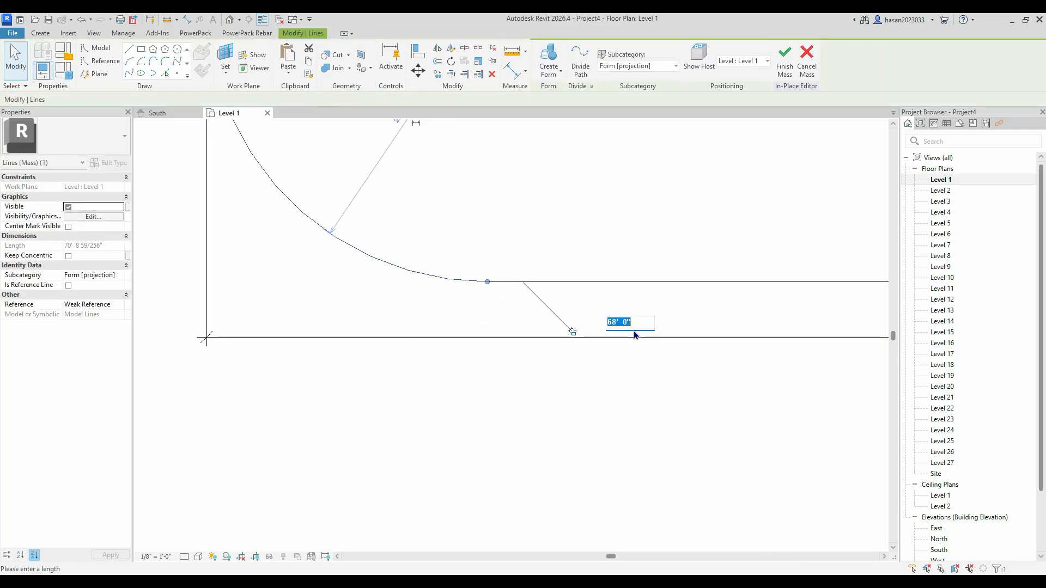
{"action": "type", "text": "70'"}
{"action": "key", "text": "Return"}
{"action": "scroll", "coordinate": [572, 331], "scroll_direction": "down", "scroll_amount": 5}
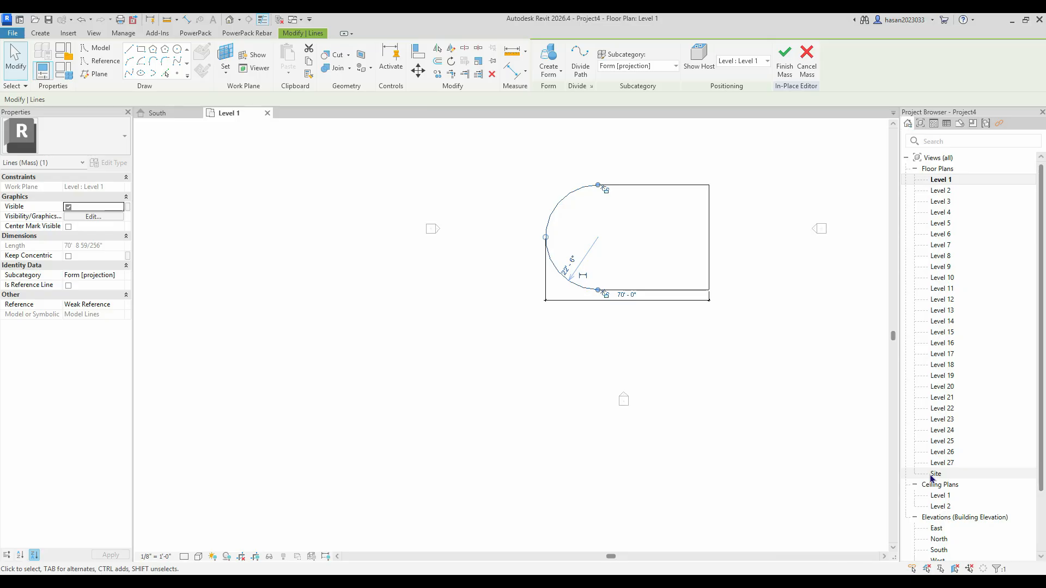
- Copy the whole Level 1 profile chain and paste it aligned to Levels 6, 12, 16, 21 and 27
{"action": "scroll", "coordinate": [564, 318], "scroll_direction": "up", "scroll_amount": 2}
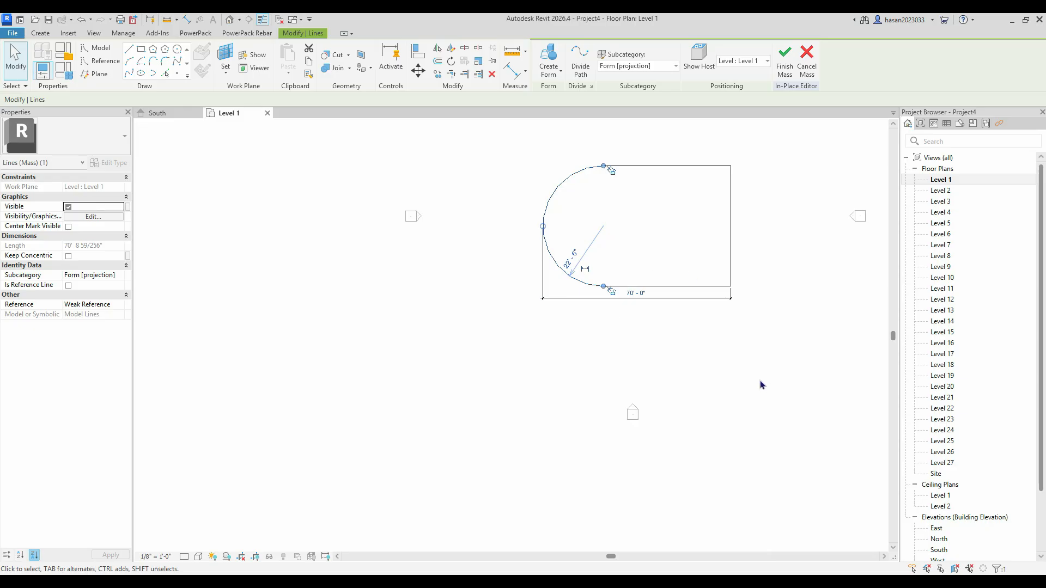
{"action": "left_click", "coordinate": [645, 305]}
{"action": "left_click", "coordinate": [554, 188]}
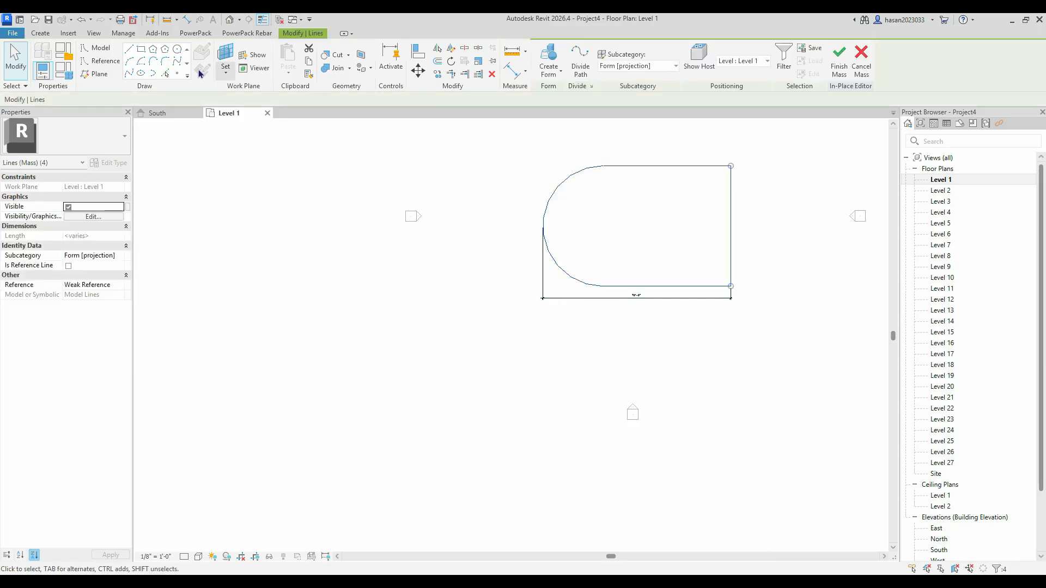
{"action": "left_click", "coordinate": [289, 70]}
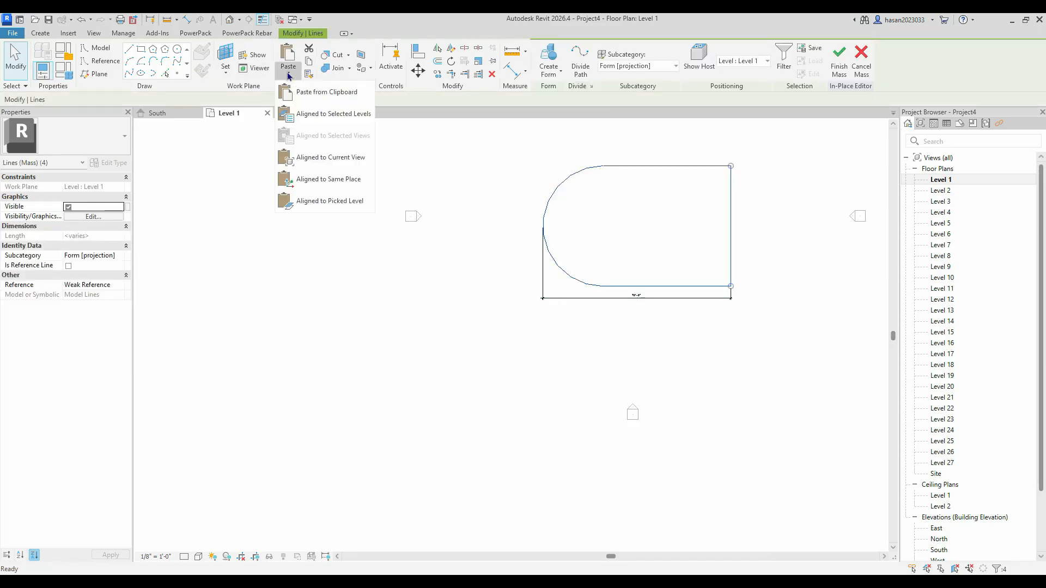
{"action": "left_click", "coordinate": [348, 114]}
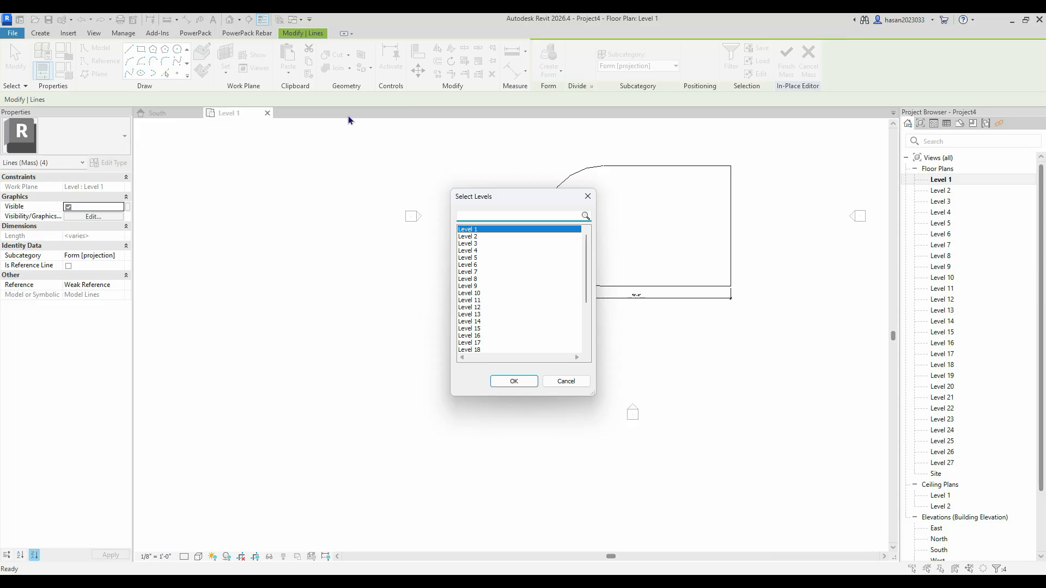
{"action": "left_click", "coordinate": [478, 266]}
{"action": "scroll", "coordinate": [500, 328], "scroll_direction": "down", "scroll_amount": 1}
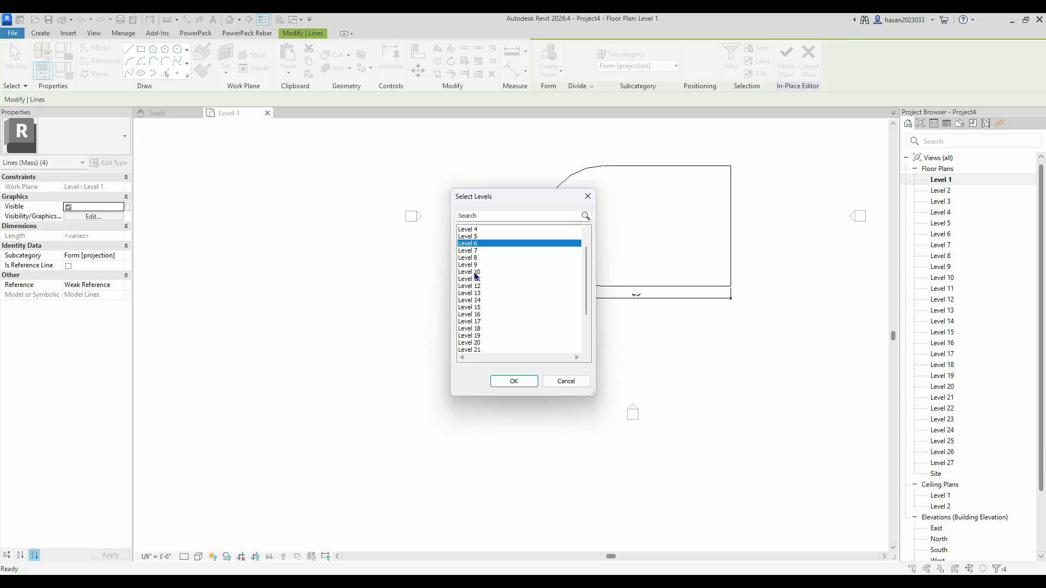
{"action": "left_click", "coordinate": [474, 286], "text": "ctrl"}
{"action": "scroll", "coordinate": [517, 349], "scroll_direction": "down", "scroll_amount": 3}
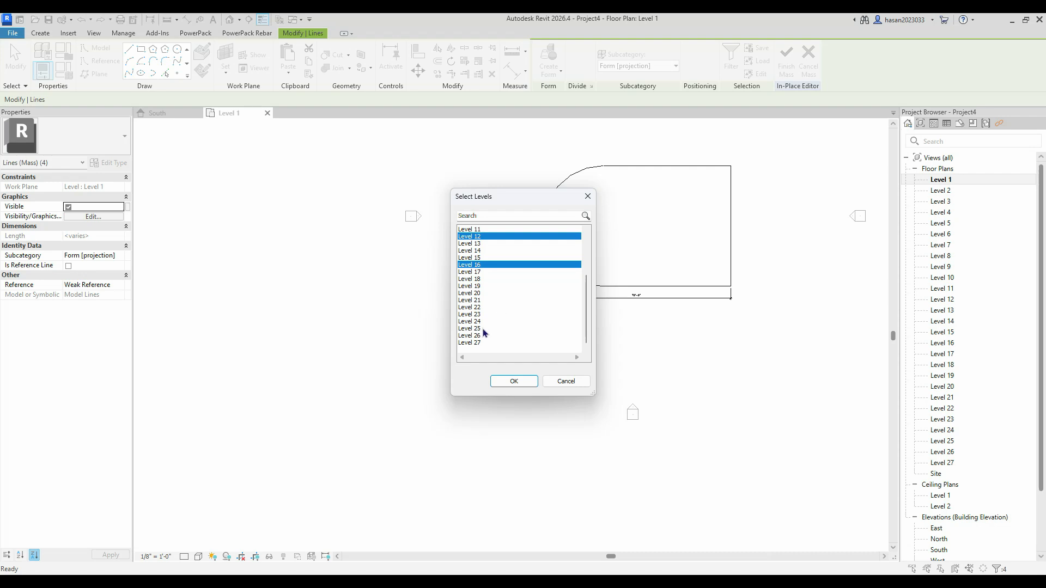
{"action": "left_click", "coordinate": [471, 300], "text": "ctrl"}
{"action": "left_click", "coordinate": [475, 343], "text": "ctrl"}
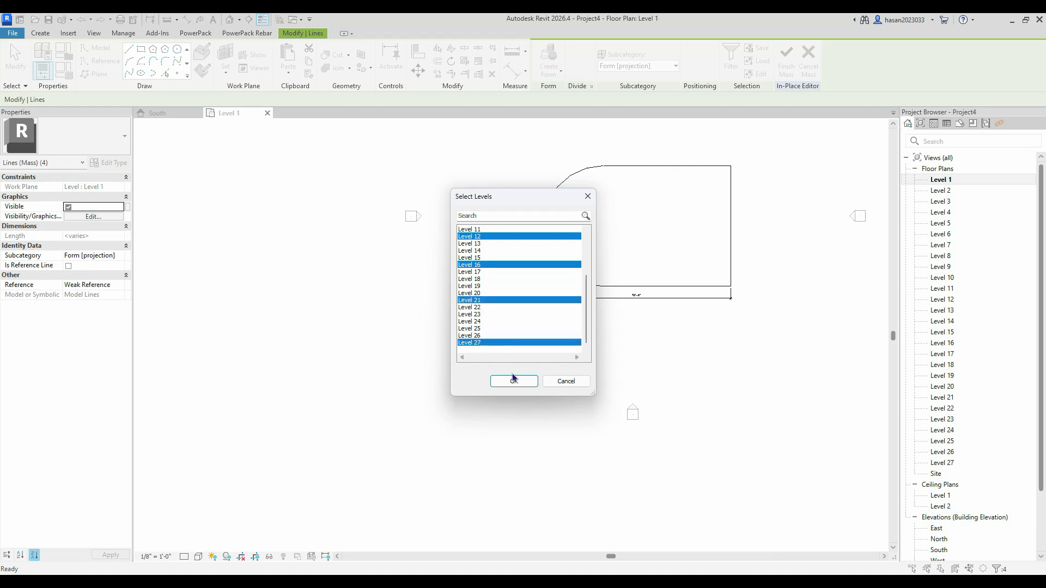
{"action": "left_click", "coordinate": [514, 383]}
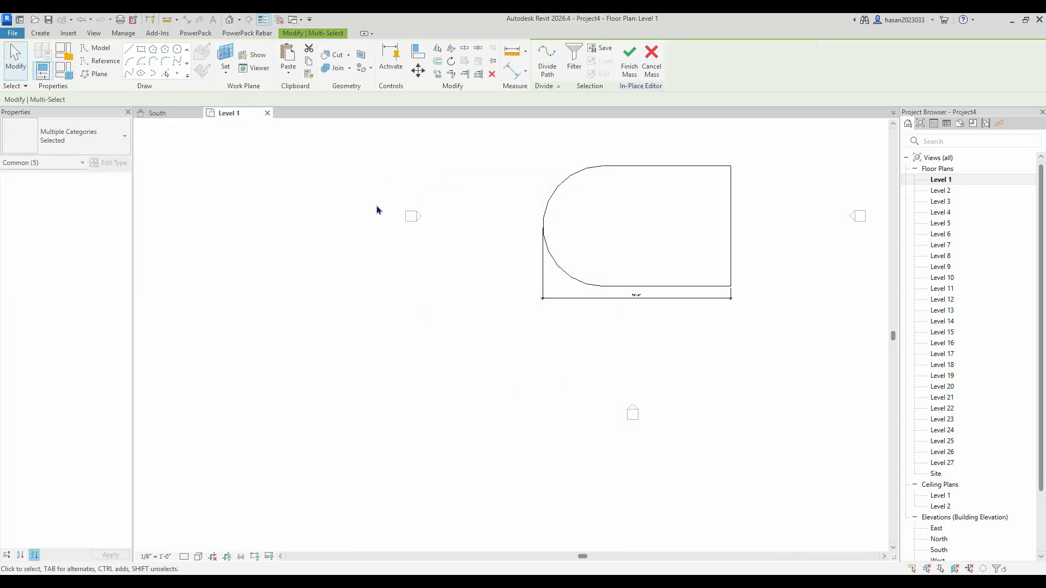
- Open the default 3D view and examine the profiles stacked on the levels from the front
{"action": "key", "text": "3"}
{"action": "key", "text": "d"}
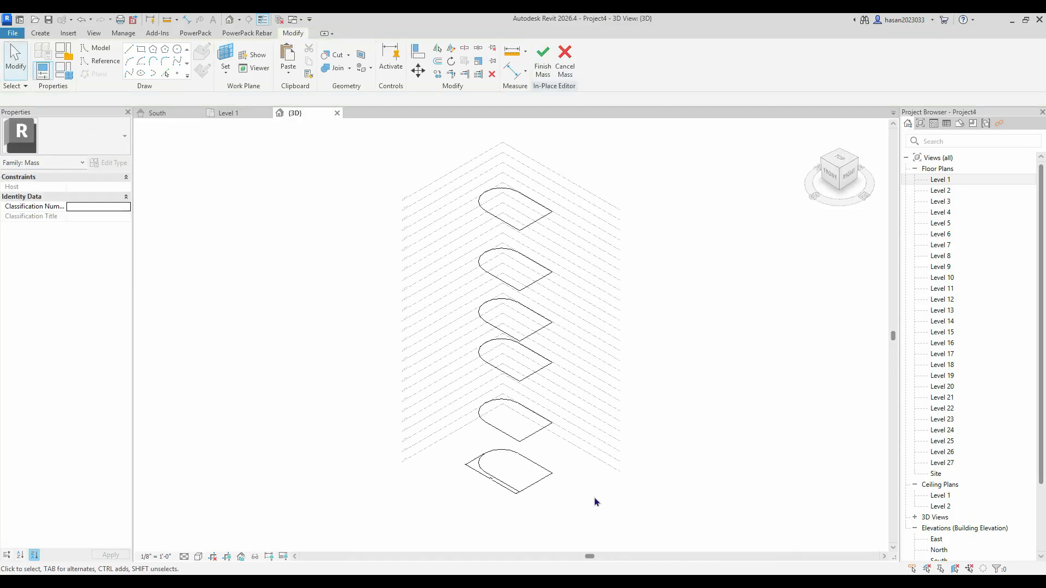
{"action": "middle_click_drag", "start_coordinate": [618, 472], "coordinate": [567, 466], "text": "shift"}
{"action": "scroll", "coordinate": [567, 466], "scroll_direction": "up", "scroll_amount": 3}
{"action": "scroll", "coordinate": [577, 279], "scroll_direction": "down", "scroll_amount": 3}
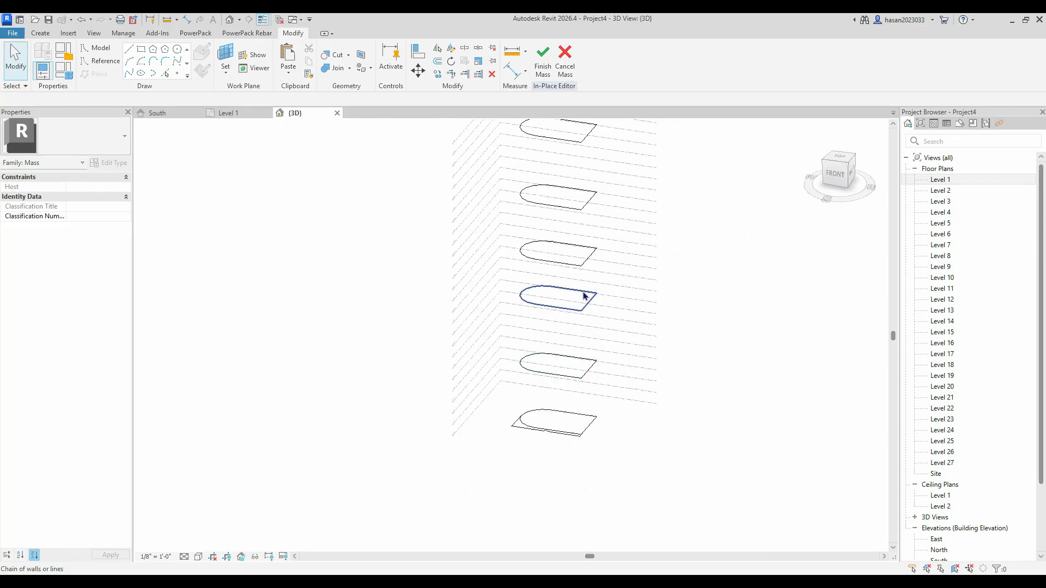
{"action": "middle_click_drag", "start_coordinate": [593, 240], "coordinate": [602, 307]}
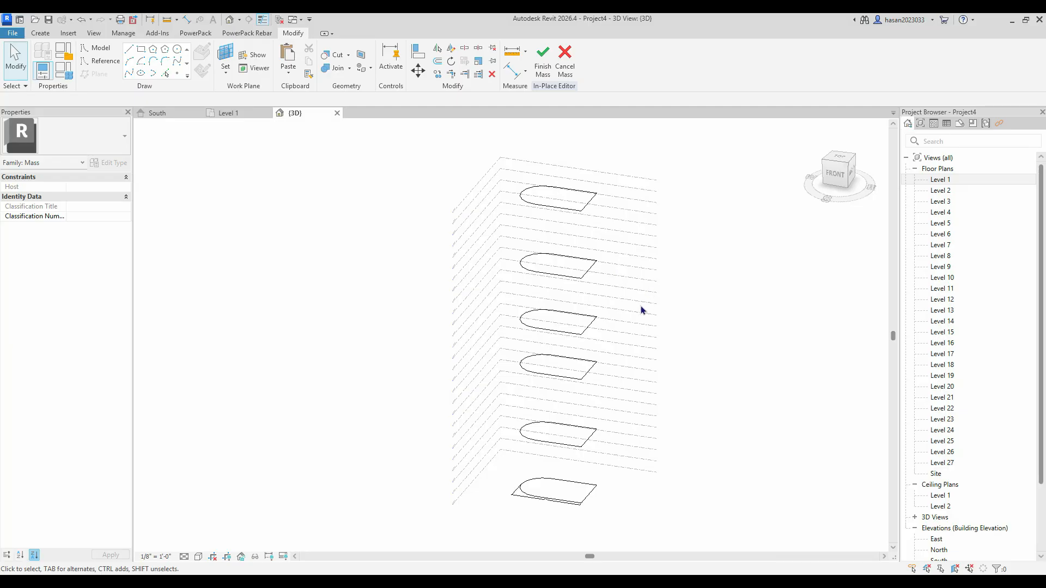
- Open the Level 6 floor plan and dimension its profile's overall length from the straight end edge to the arc
{"action": "double_click", "coordinate": [941, 234]}
{"action": "scroll", "coordinate": [580, 353], "scroll_direction": "up", "scroll_amount": 2}
{"action": "scroll", "coordinate": [382, 308], "scroll_direction": "down", "scroll_amount": 2}
{"action": "left_click", "coordinate": [436, 368]}
{"action": "left_click", "coordinate": [450, 313]}
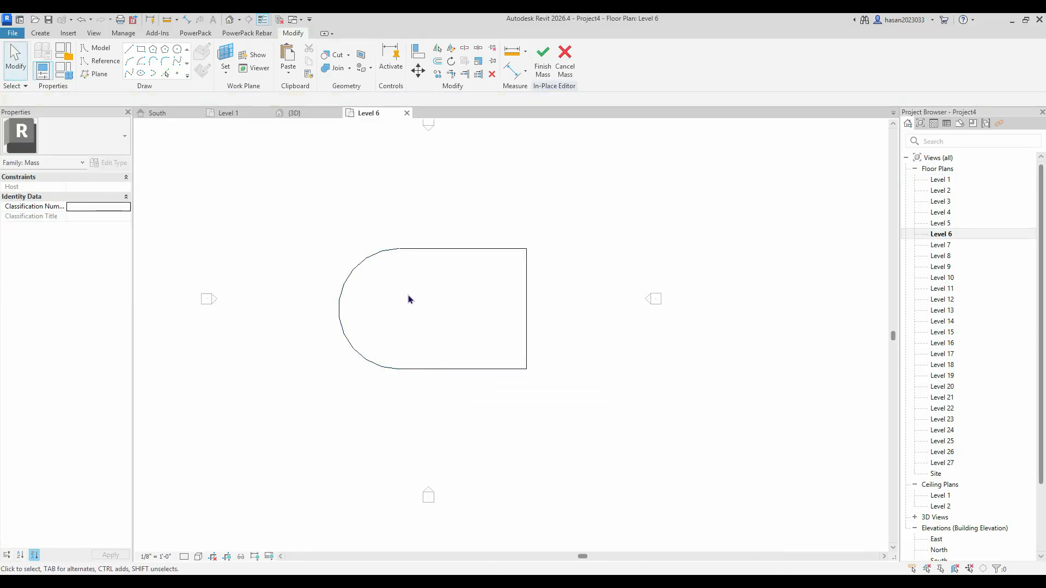
{"action": "key", "text": "d"}
{"action": "key", "text": "i"}
{"action": "left_click", "coordinate": [528, 305]}
{"action": "left_click", "coordinate": [343, 306]}
{"action": "left_click", "coordinate": [457, 404]}
{"action": "scroll", "coordinate": [422, 419], "scroll_direction": "up", "scroll_amount": 5}
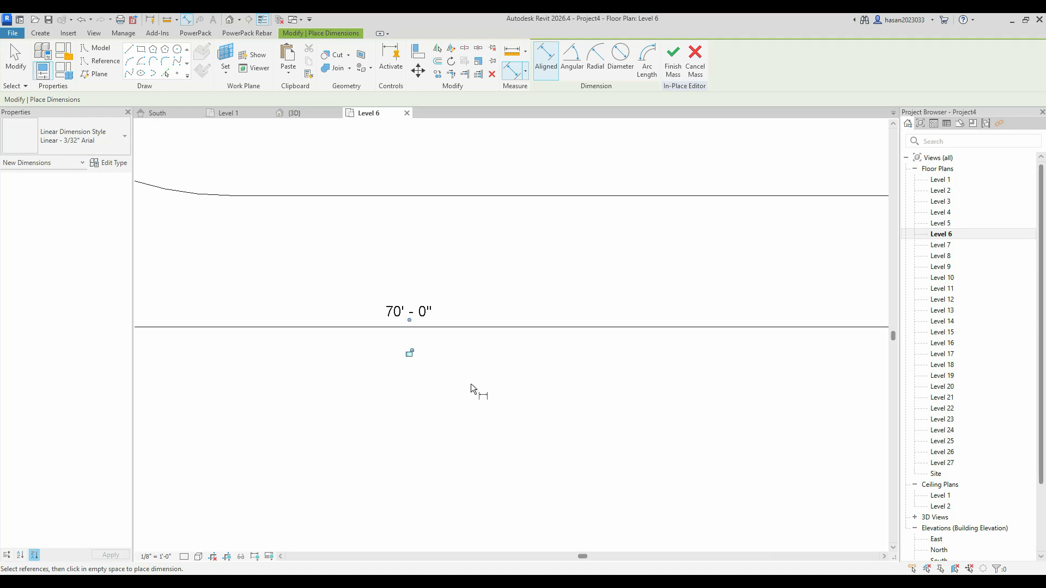
{"action": "key", "text": "Escape"}
{"action": "key", "text": "Escape"}
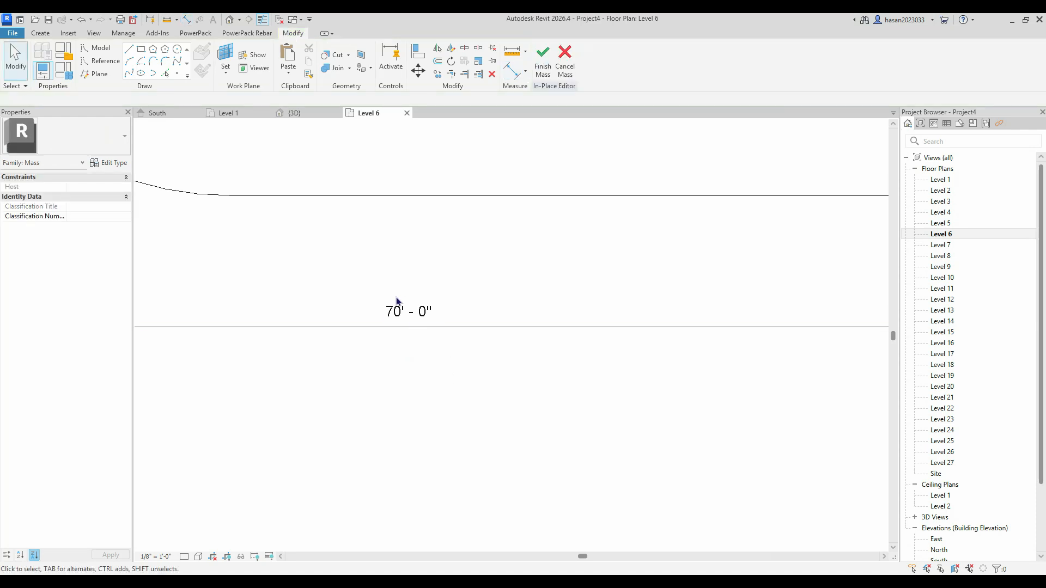
- Set the Level 6 profile's overall length to 95' with the arc as the element that moves
{"action": "left_click", "coordinate": [401, 196]}
{"action": "left_click", "coordinate": [409, 349]}
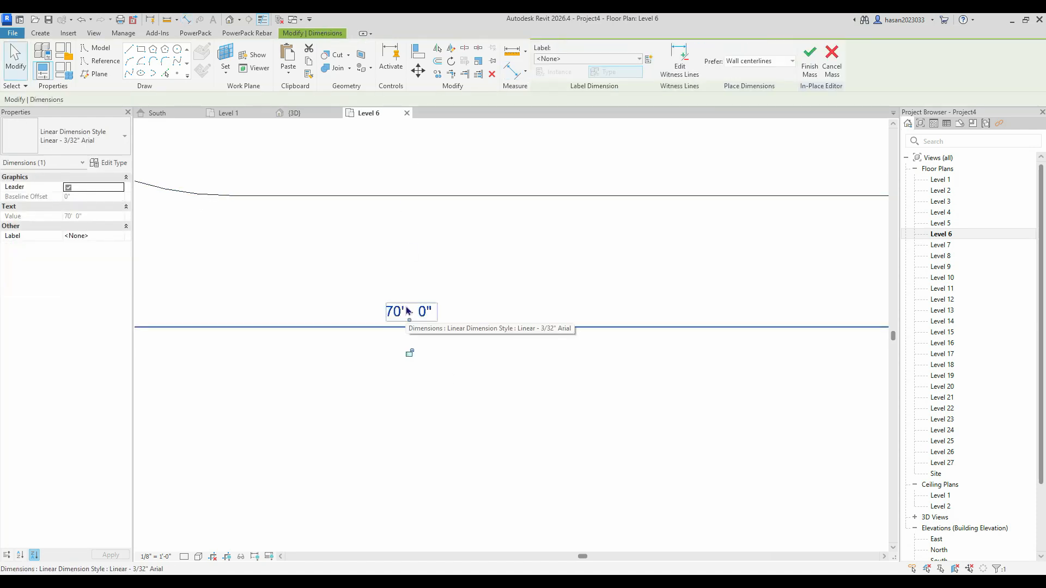
{"action": "key", "text": "Escape"}
{"action": "left_click", "coordinate": [409, 313]}
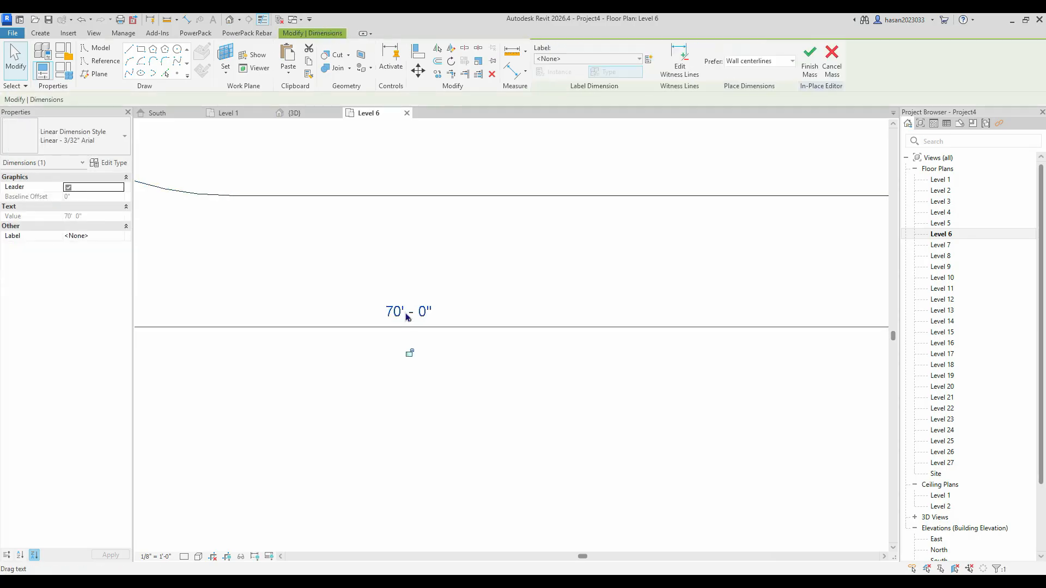
{"action": "scroll", "coordinate": [405, 319], "scroll_direction": "down", "scroll_amount": 3}
{"action": "scroll", "coordinate": [312, 393], "scroll_direction": "down", "scroll_amount": 3}
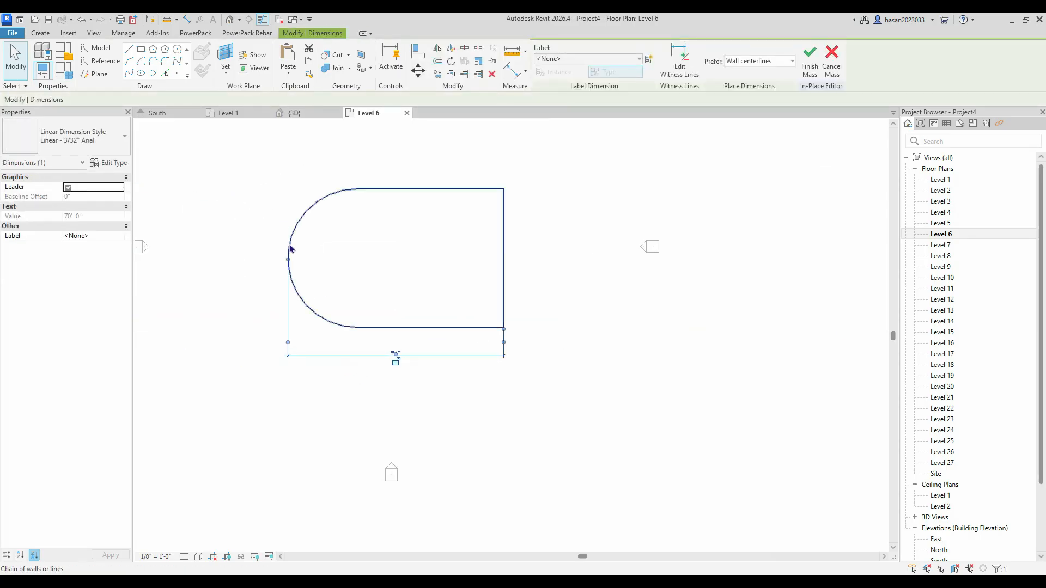
{"action": "left_click", "coordinate": [289, 247]}
{"action": "scroll", "coordinate": [407, 385], "scroll_direction": "up", "scroll_amount": 3}
{"action": "left_click", "coordinate": [384, 304]}
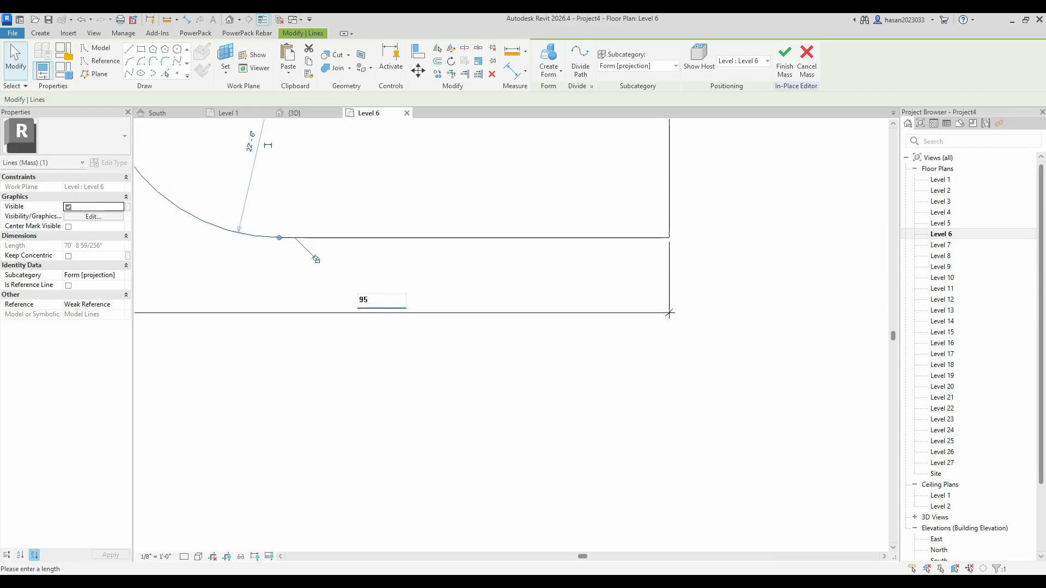
{"action": "key", "text": "Return"}
{"action": "scroll", "coordinate": [474, 427], "scroll_direction": "down", "scroll_amount": 5}
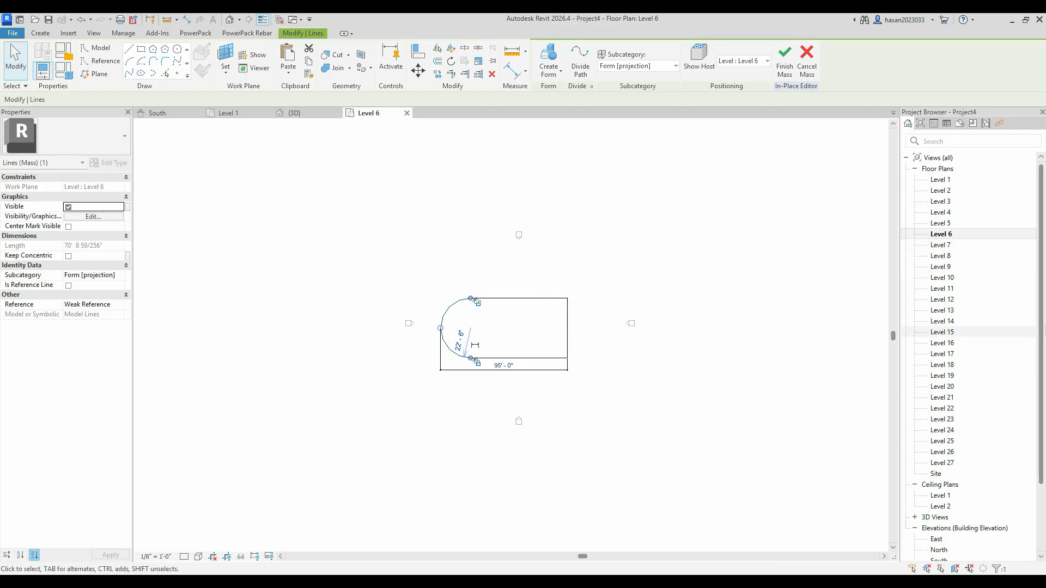
- Open the Level 21 floor plan and dimension its profile's overall length from the straight end edge to the arc
{"action": "key", "text": "Escape"}
{"action": "double_click", "coordinate": [953, 397]}
{"action": "scroll", "coordinate": [577, 290], "scroll_direction": "up", "scroll_amount": 3}
{"action": "key", "text": "Escape"}
{"action": "key", "text": "d"}
{"action": "key", "text": "i"}
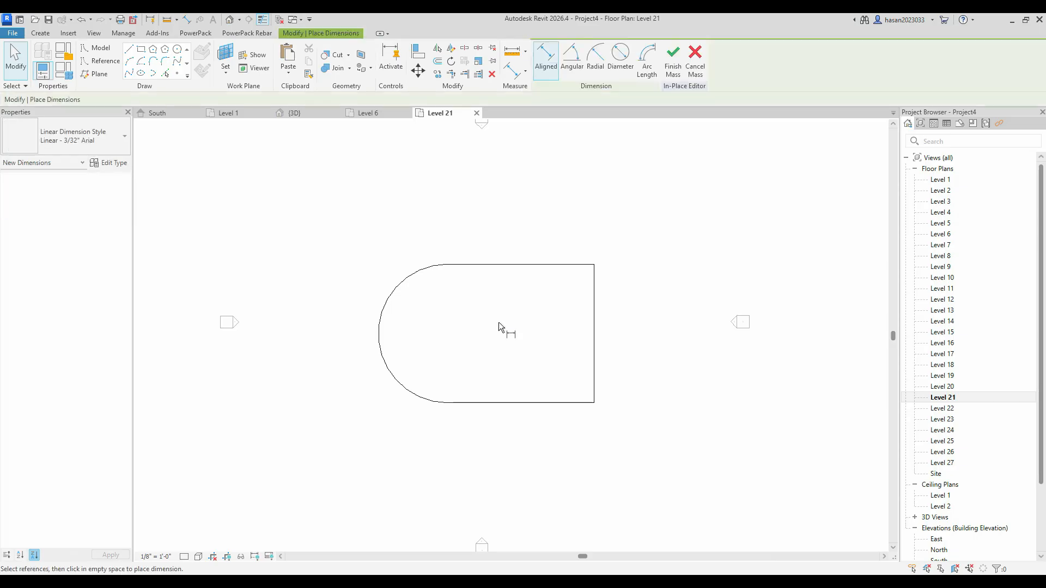
{"action": "left_click", "coordinate": [595, 322]}
{"action": "left_click", "coordinate": [379, 329]}
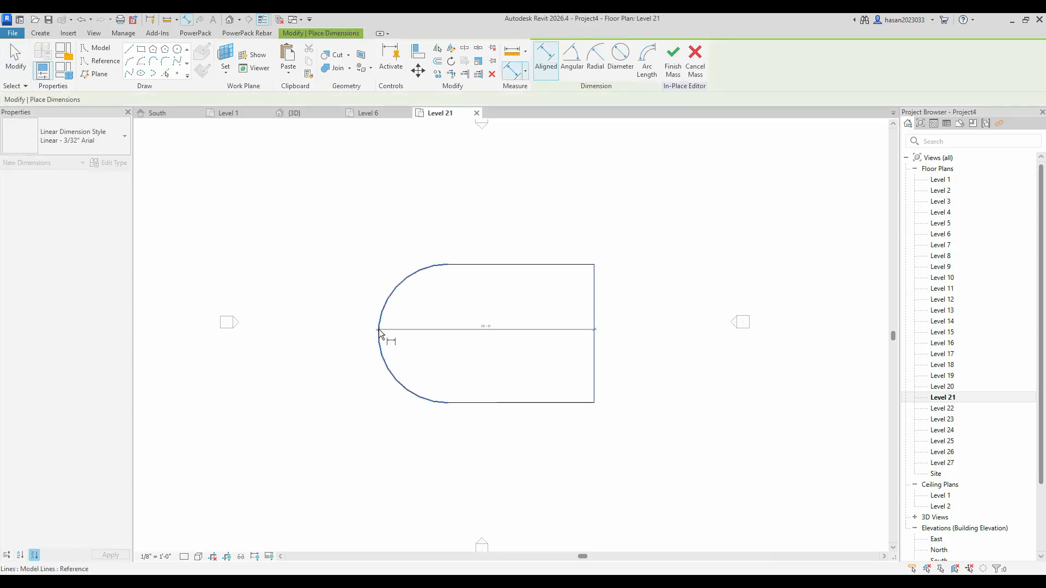
{"action": "left_click", "coordinate": [430, 424]}
{"action": "key", "text": "Escape"}
- Set the Level 21 profile's overall length to 95' by moving the arc end
{"action": "left_click", "coordinate": [381, 334]}
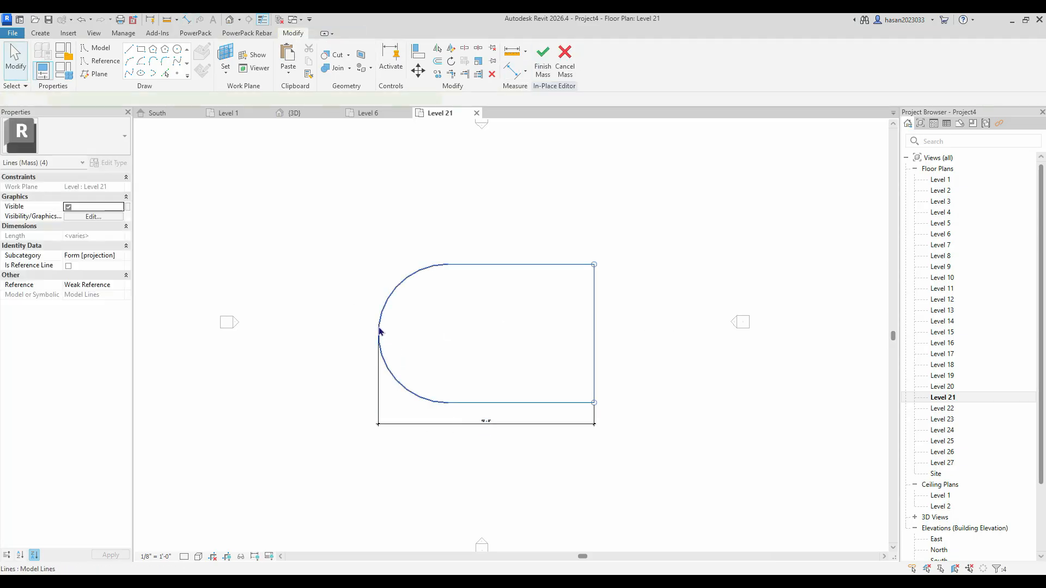
{"action": "scroll", "coordinate": [479, 430], "scroll_direction": "up", "scroll_amount": 4}
{"action": "left_click", "coordinate": [473, 437]}
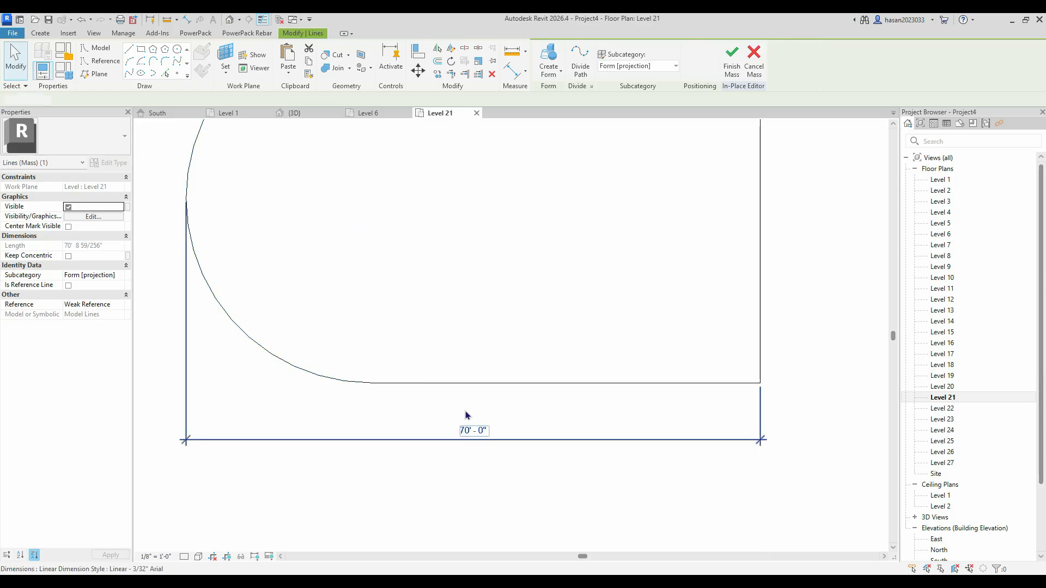
{"action": "left_click", "coordinate": [467, 413]}
{"action": "key", "text": "Tab"}
{"action": "left_click", "coordinate": [189, 176]}
{"action": "left_click", "coordinate": [468, 438]}
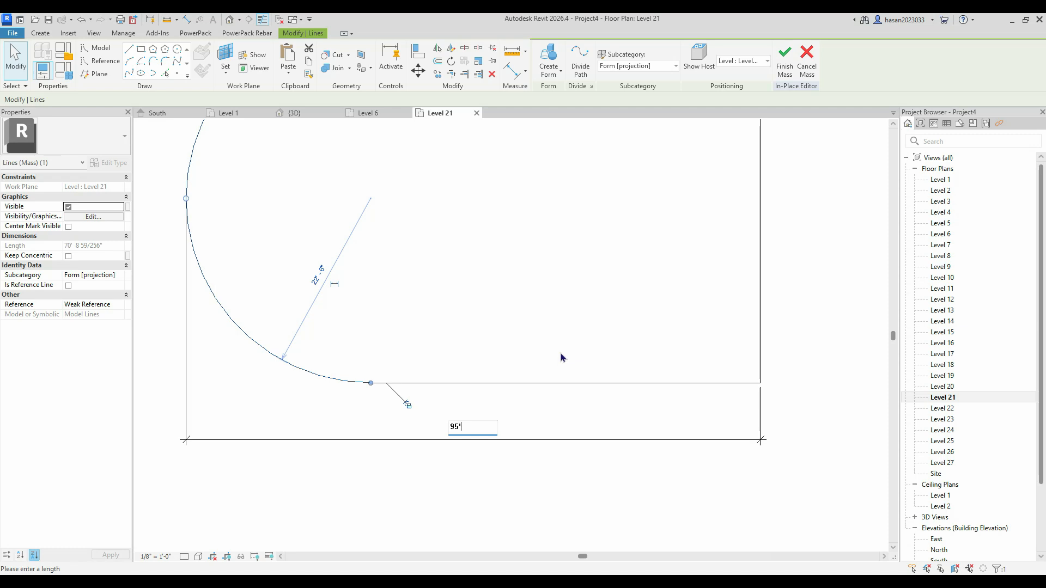
{"action": "type", "text": "95'"}
{"action": "key", "text": "Return"}
{"action": "scroll", "coordinate": [561, 358], "scroll_direction": "down", "scroll_amount": 6}
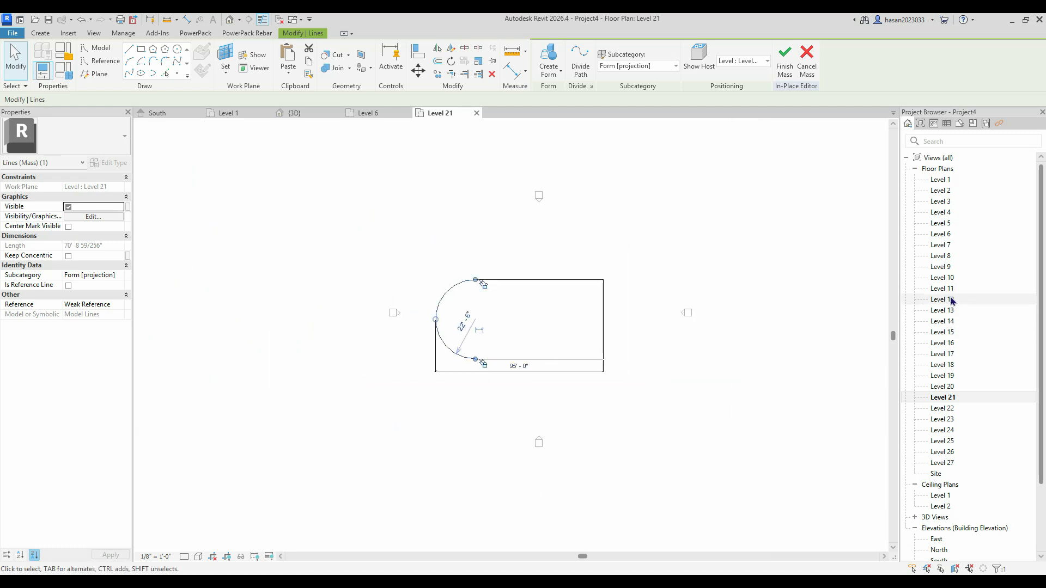
- Open the Level 12 floor plan and dimension its profile's overall length from the straight end edge to the arc
{"action": "double_click", "coordinate": [944, 299]}
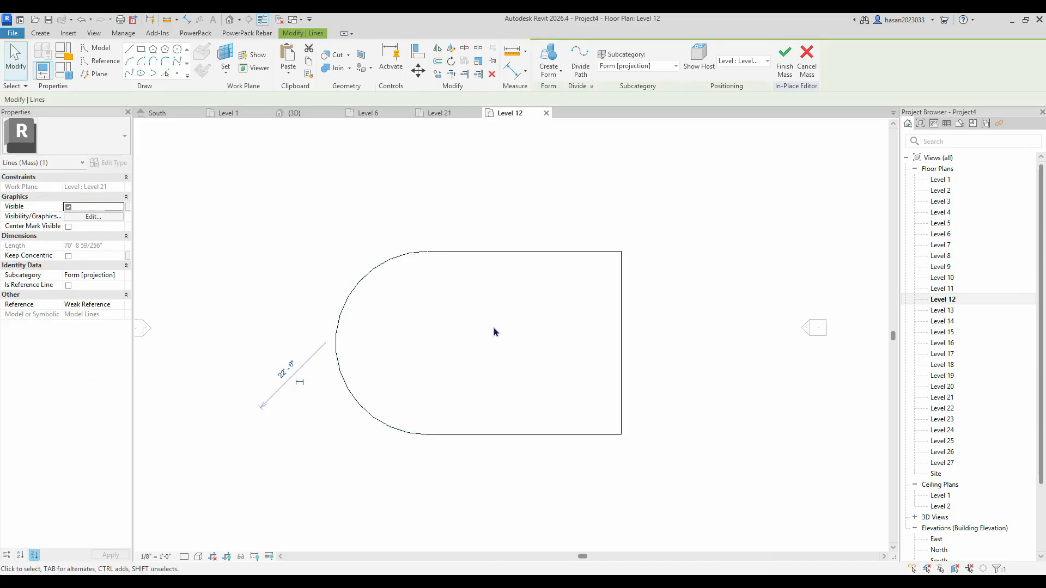
{"action": "key", "text": "d"}
{"action": "key", "text": "i"}
{"action": "scroll", "coordinate": [494, 330], "scroll_direction": "up", "scroll_amount": 1}
{"action": "left_click", "coordinate": [640, 349]}
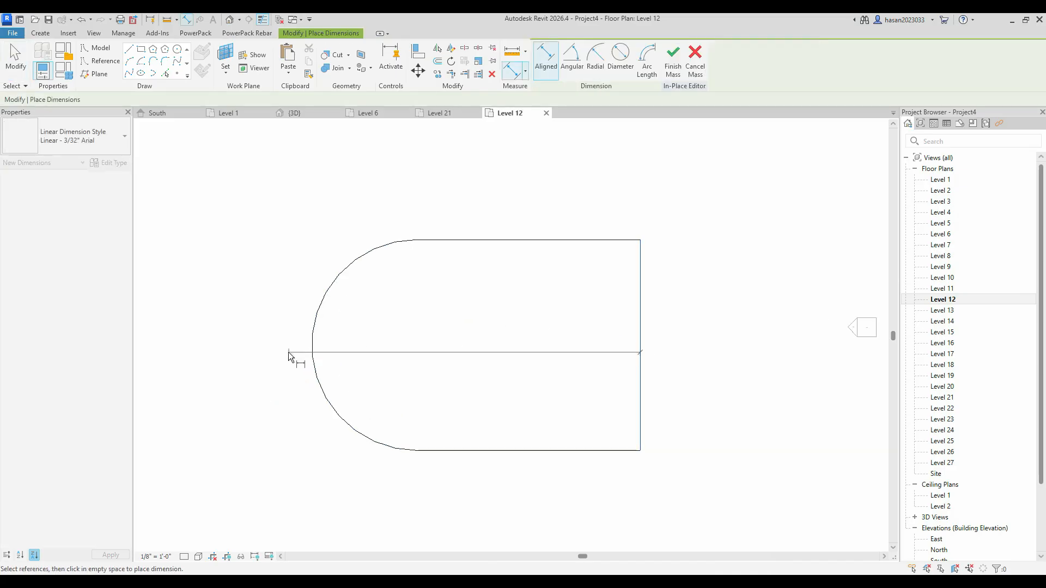
{"action": "left_click", "coordinate": [311, 348]}
{"action": "left_click", "coordinate": [374, 475]}
{"action": "key", "text": "Escape"}
{"action": "key", "text": "Escape"}
- Set the Level 12 profile's overall length to 110' with the arc as the element that moves
{"action": "left_click", "coordinate": [314, 335]}
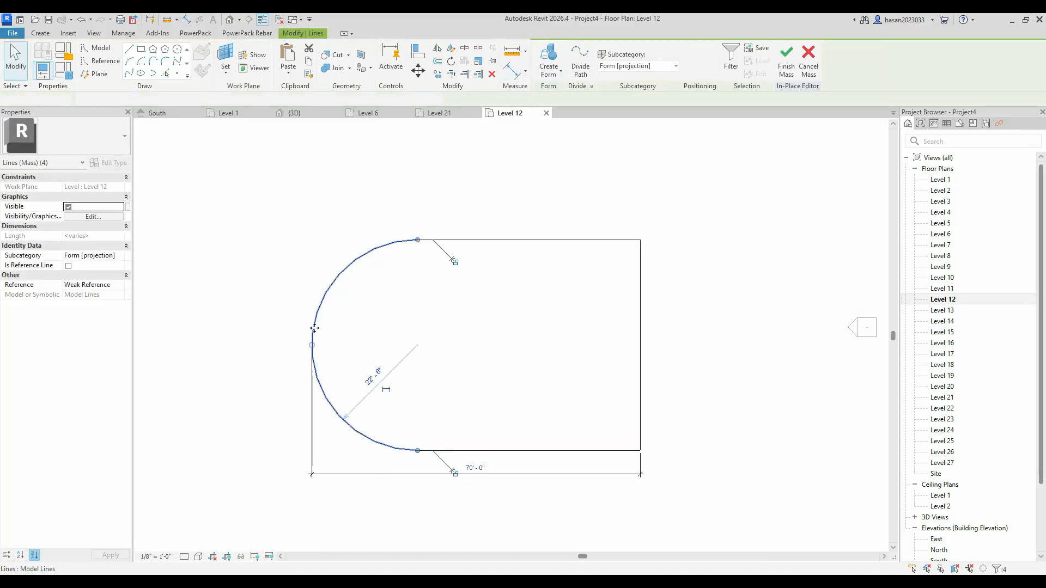
{"action": "left_click", "coordinate": [483, 475]}
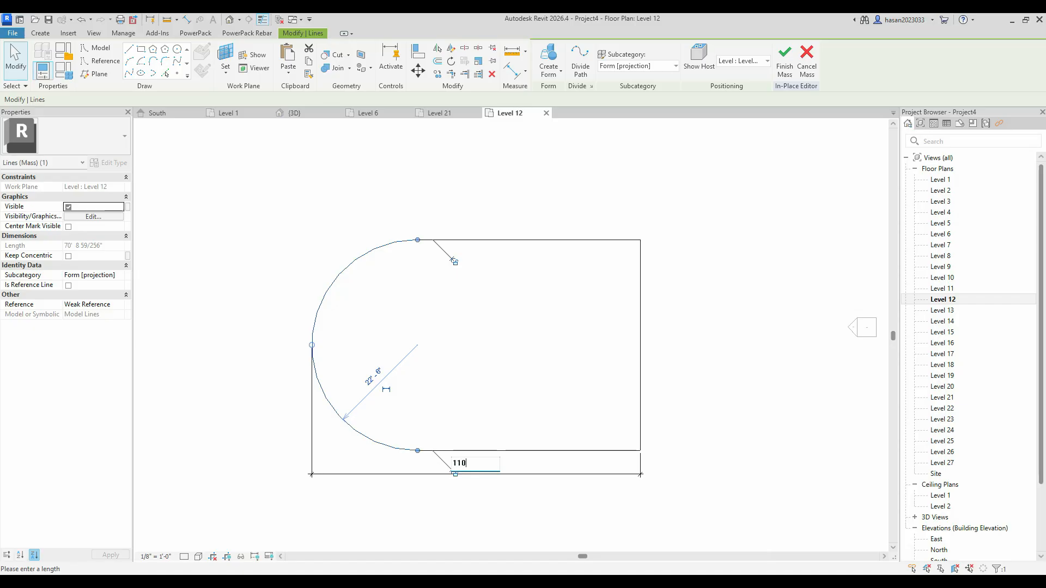
{"action": "type", "text": "110'"}
{"action": "key", "text": "Return"}
{"action": "scroll", "coordinate": [548, 353], "scroll_direction": "down", "scroll_amount": 4}
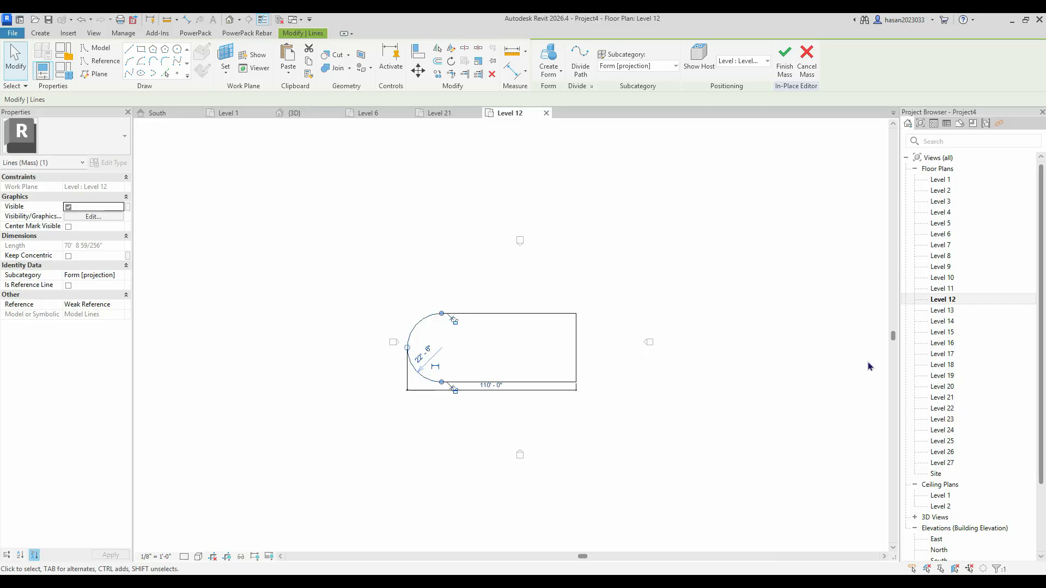
- Open the Level 16 floor plan and dimension its profile's overall length between the arc and the straight end edge
{"action": "double_click", "coordinate": [943, 343]}
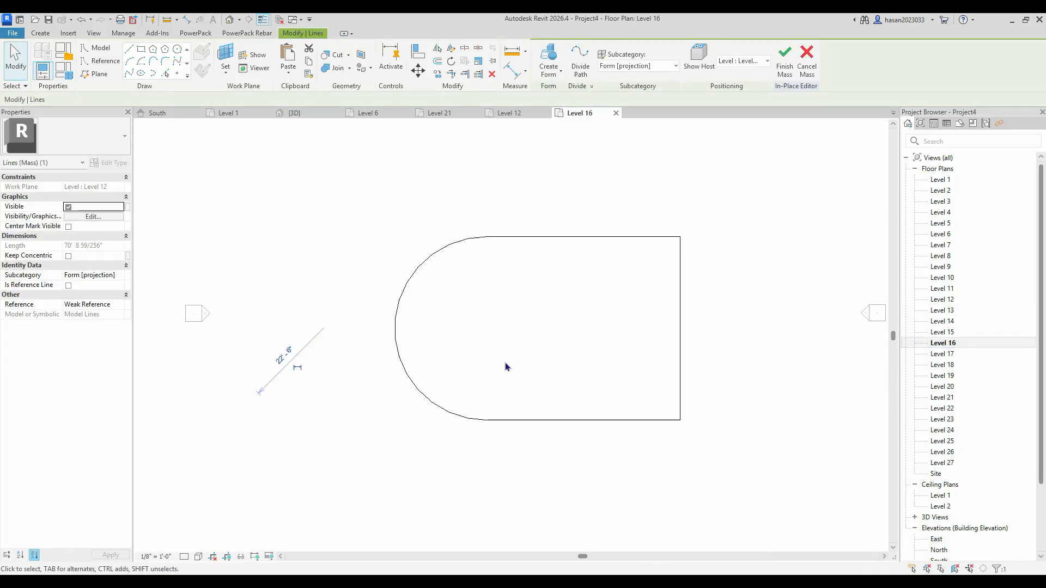
{"action": "key", "text": "d"}
{"action": "key", "text": "i"}
{"action": "left_click", "coordinate": [394, 324]}
{"action": "left_click", "coordinate": [545, 487]}
{"action": "scroll", "coordinate": [593, 488], "scroll_direction": "up", "scroll_amount": 3}
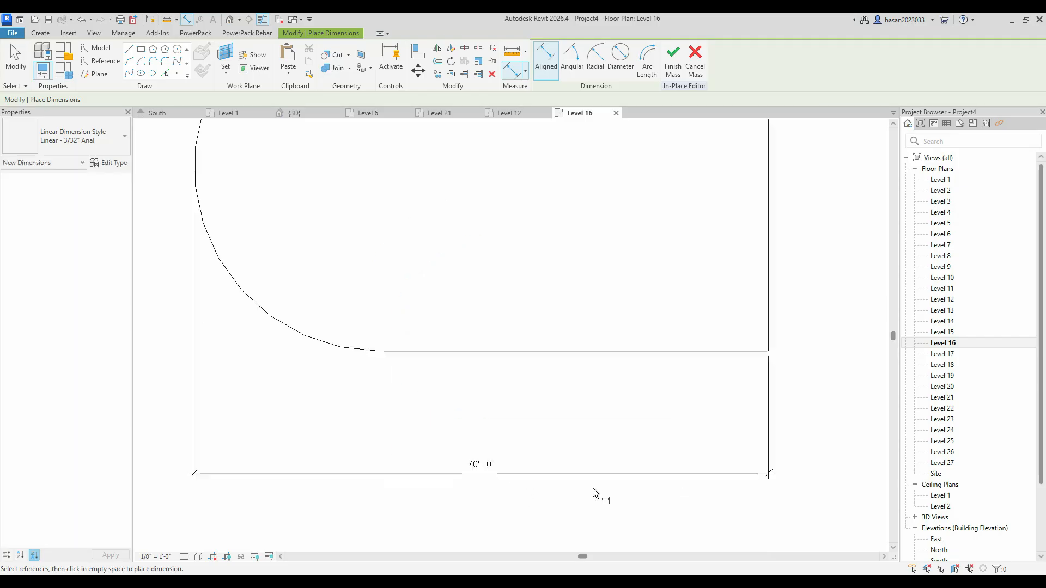
{"action": "key", "text": "Escape"}
- Set the Level 16 profile's overall length to 110' by moving the arc end
{"action": "key", "text": "Tab"}
{"action": "left_click", "coordinate": [202, 219]}
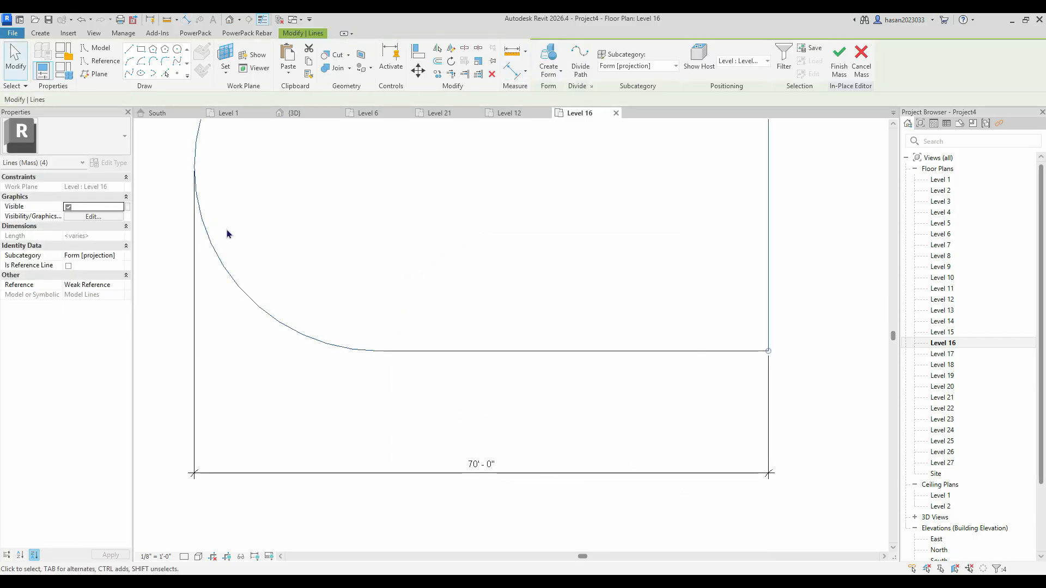
{"action": "left_click", "coordinate": [207, 232]}
{"action": "left_click", "coordinate": [481, 463]}
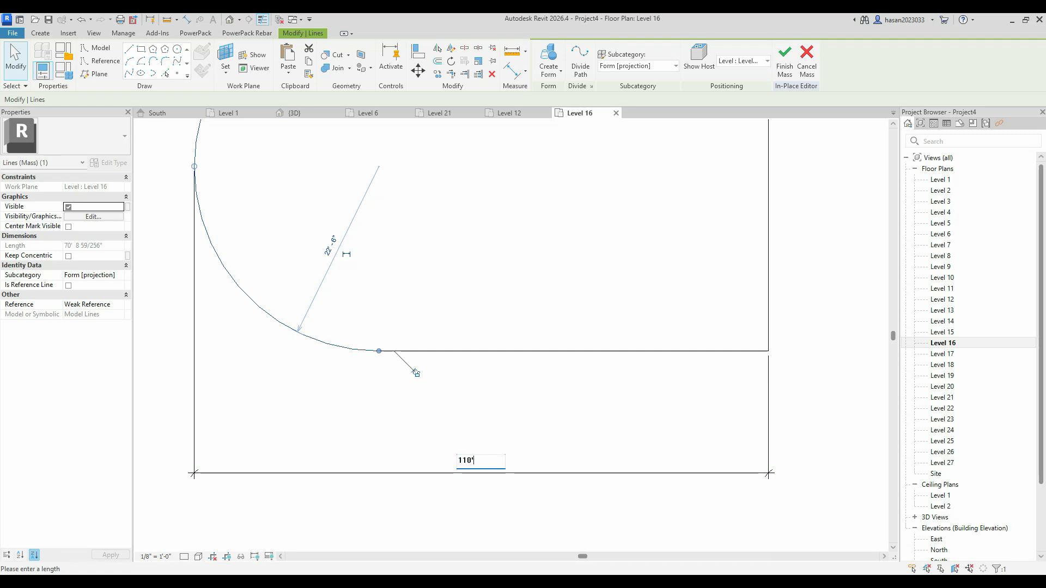
{"action": "key", "text": "Return"}
{"action": "scroll", "coordinate": [632, 236], "scroll_direction": "down", "scroll_amount": 4}
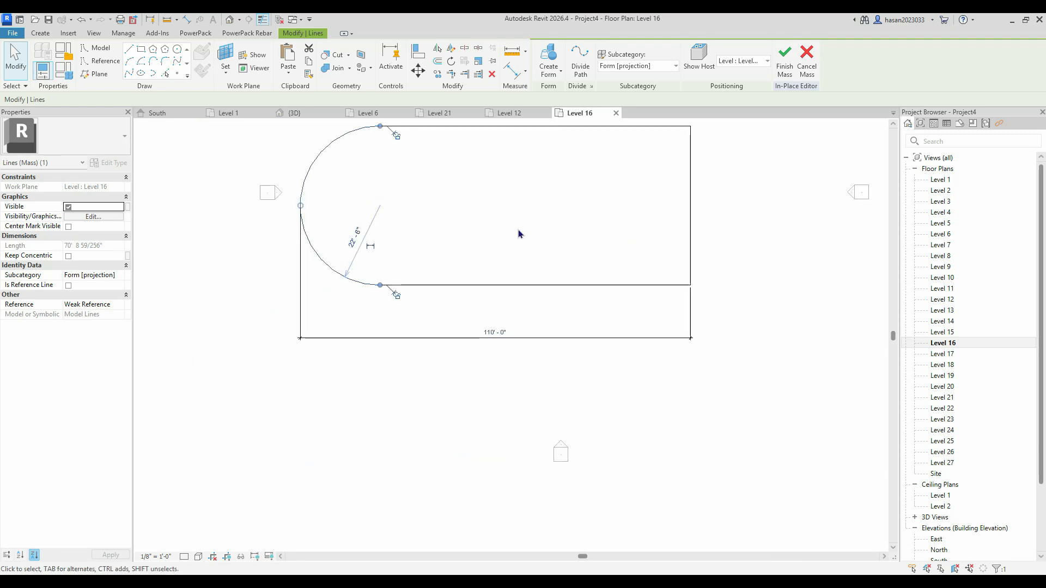
- Switch to the 3D view and delete the length dimension of the lowest profile
{"action": "key", "text": "ctrl+Tab"}
{"action": "middle_click_drag", "start_coordinate": [561, 320], "coordinate": [563, 385], "text": "shift"}
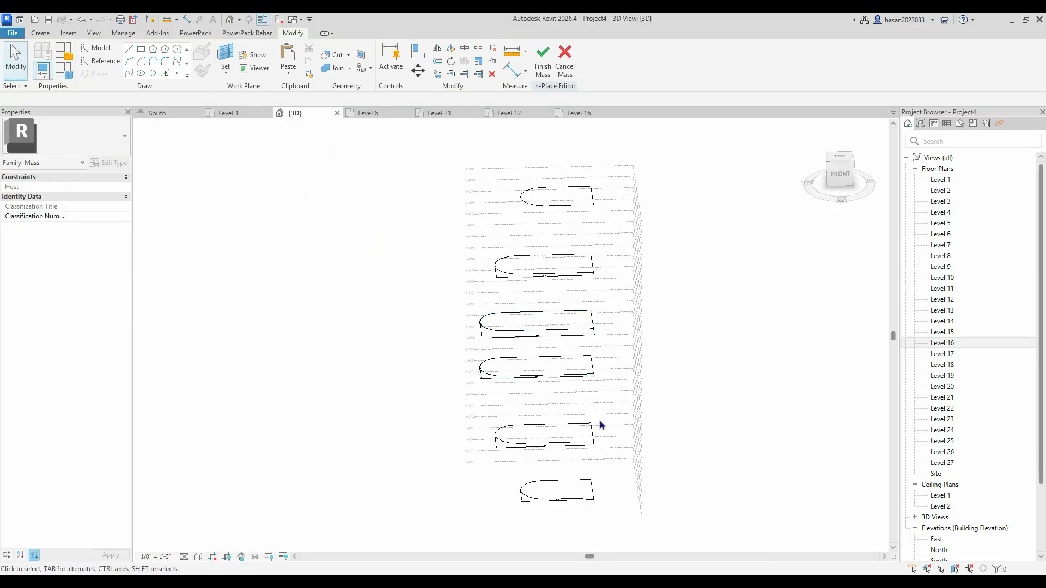
{"action": "middle_click_drag", "start_coordinate": [600, 425], "coordinate": [636, 374], "text": "shift"}
{"action": "middle_click_drag", "start_coordinate": [572, 399], "coordinate": [512, 454], "text": "shift"}
{"action": "scroll", "coordinate": [538, 483], "scroll_direction": "up", "scroll_amount": 3}
{"action": "left_click", "coordinate": [537, 519]}
{"action": "key", "text": "Escape"}
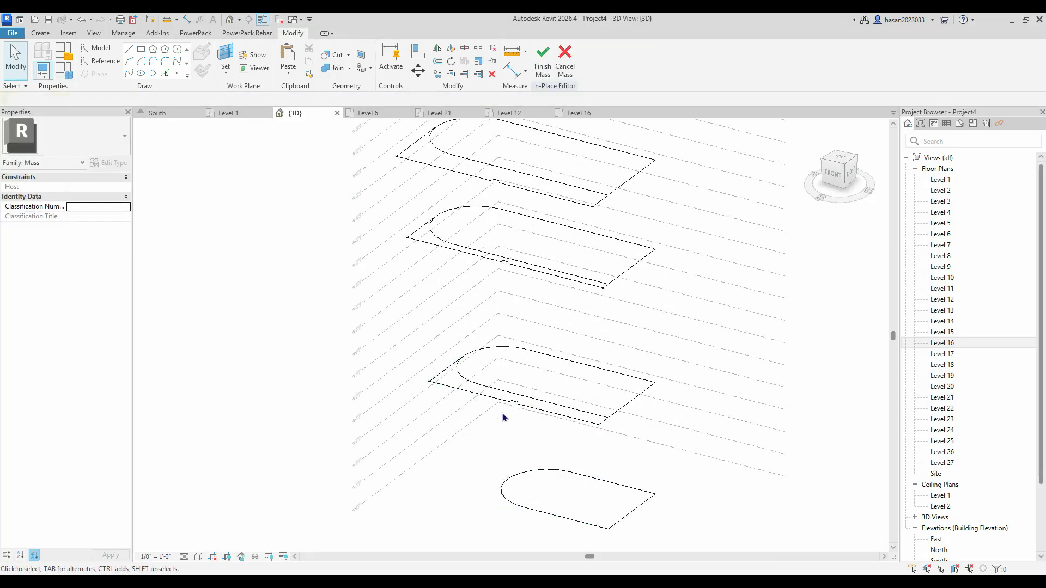
{"action": "scroll", "coordinate": [502, 416], "scroll_direction": "down", "scroll_amount": 4}
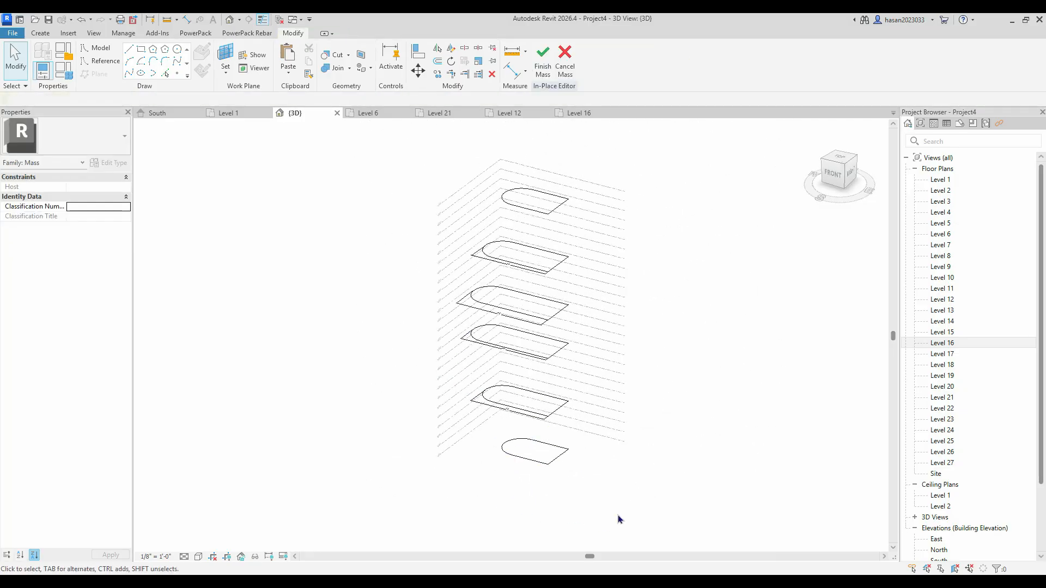
- Delete the remaining length dimensions from the profiles between the lowest and the topmost one
{"action": "left_click", "coordinate": [494, 411]}
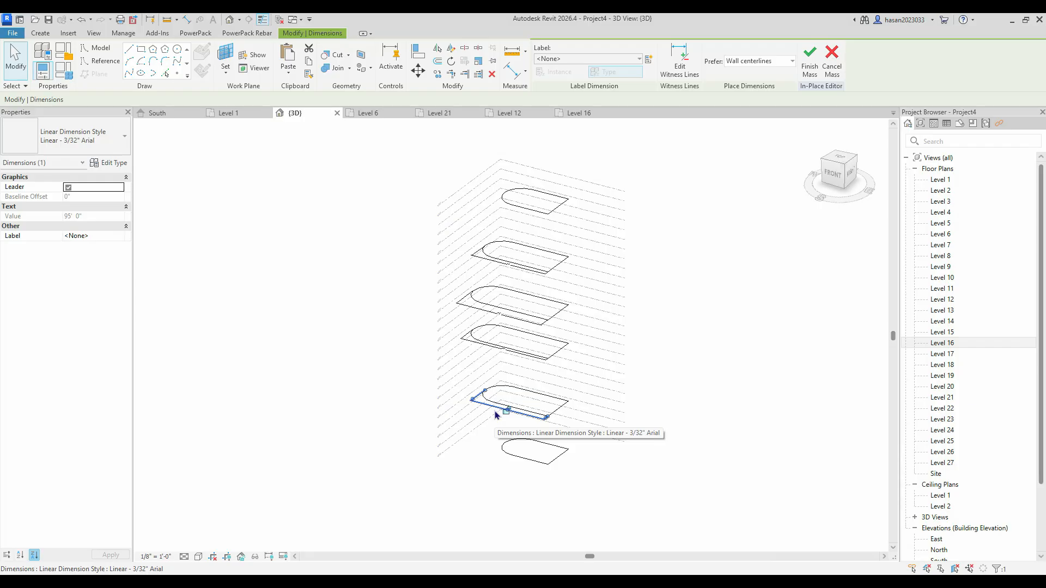
{"action": "key", "text": "Delete"}
{"action": "left_click", "coordinate": [486, 317]}
{"action": "key", "text": "Delete"}
{"action": "left_click", "coordinate": [498, 269]}
{"action": "key", "text": "Delete"}
- Create a solid form from the three lower profiles on Levels 1, 6 and 12
{"action": "scroll", "coordinate": [512, 316], "scroll_direction": "down", "scroll_amount": 3}
{"action": "middle_click_drag", "start_coordinate": [507, 409], "coordinate": [577, 367], "text": "shift"}
{"action": "left_click_drag", "start_coordinate": [429, 323], "coordinate": [623, 502]}
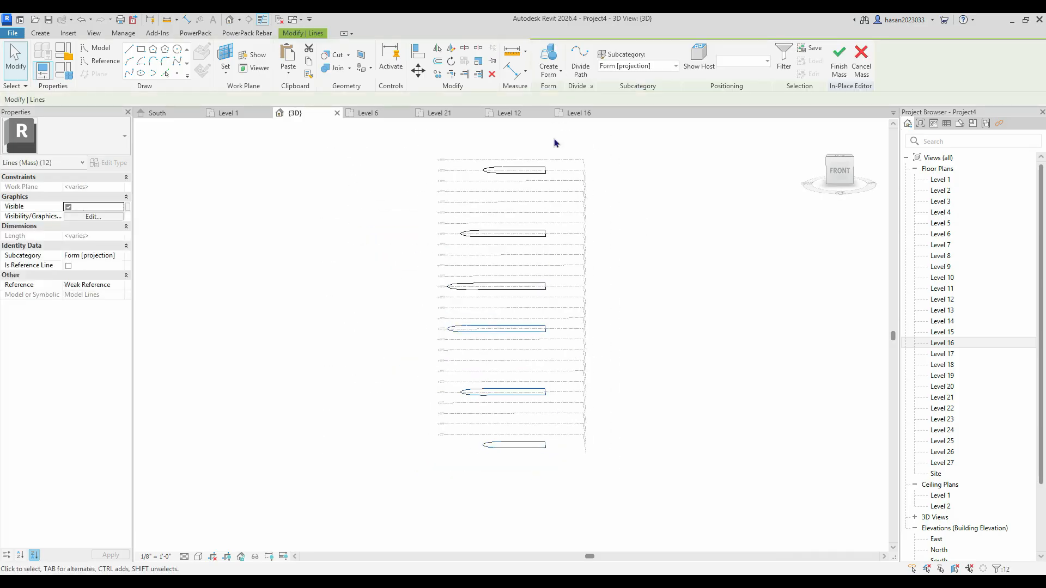
{"action": "left_click", "coordinate": [554, 80]}
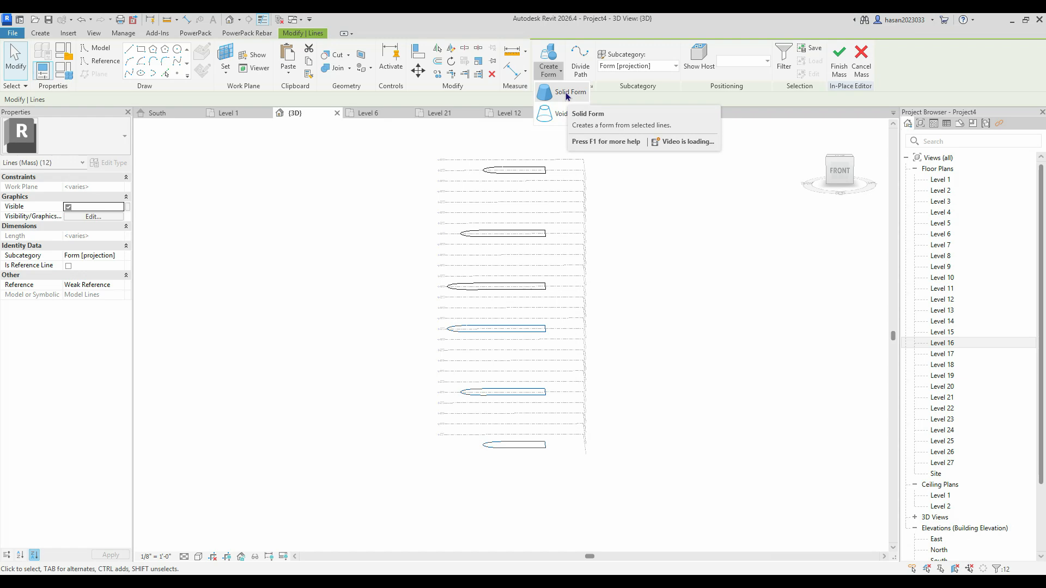
{"action": "left_click", "coordinate": [566, 96]}
{"action": "middle_click_drag", "start_coordinate": [595, 401], "coordinate": [516, 332], "text": "shift"}
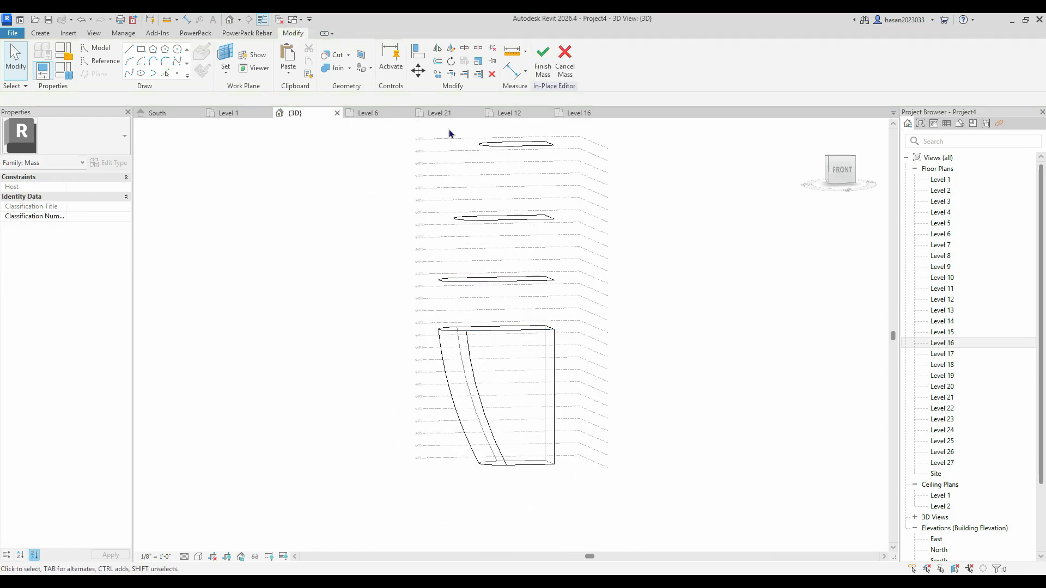
- Create a solid form from the three upper profiles, from Level 16 up to the topmost one
{"action": "left_click_drag", "start_coordinate": [449, 131], "coordinate": [585, 319]}
{"action": "left_click", "coordinate": [690, 275]}
{"action": "left_click_drag", "start_coordinate": [420, 129], "coordinate": [583, 313]}
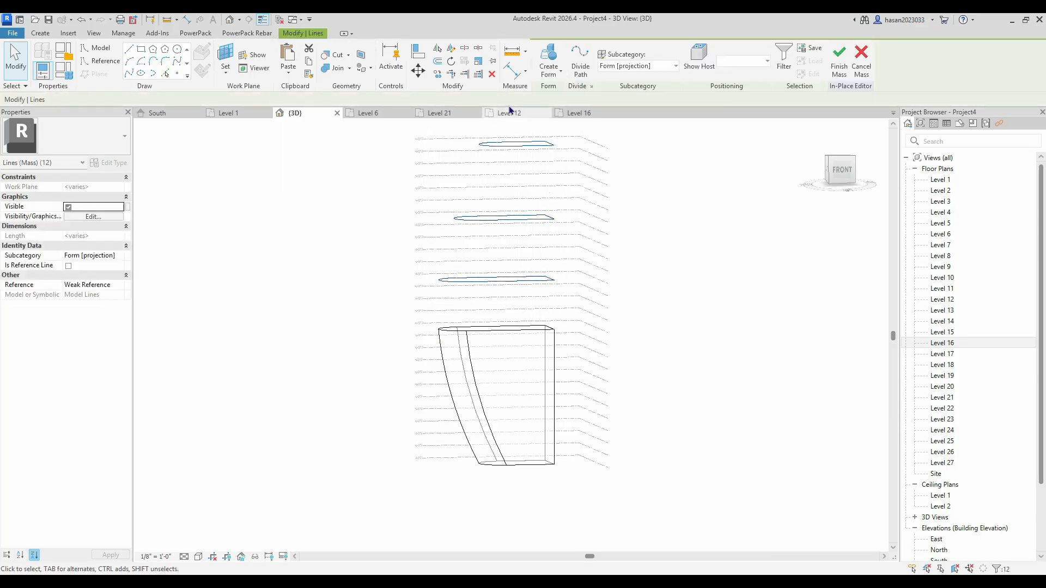
{"action": "left_click", "coordinate": [551, 76]}
{"action": "left_click", "coordinate": [567, 99]}
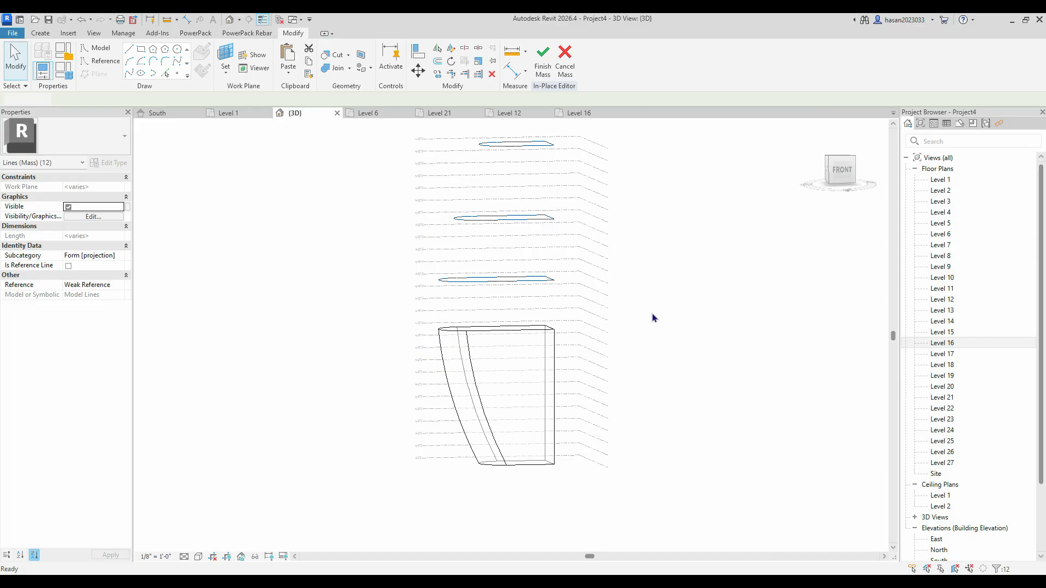
- Examine the two solid forms and the gap between Levels 12 and 16 from several angles
{"action": "scroll", "coordinate": [682, 299], "scroll_direction": "down", "scroll_amount": 3}
{"action": "middle_click_drag", "start_coordinate": [598, 364], "coordinate": [695, 375], "text": "shift"}
{"action": "scroll", "coordinate": [628, 335], "scroll_direction": "up", "scroll_amount": 3}
{"action": "middle_click_drag", "start_coordinate": [629, 338], "coordinate": [675, 362], "text": "shift"}
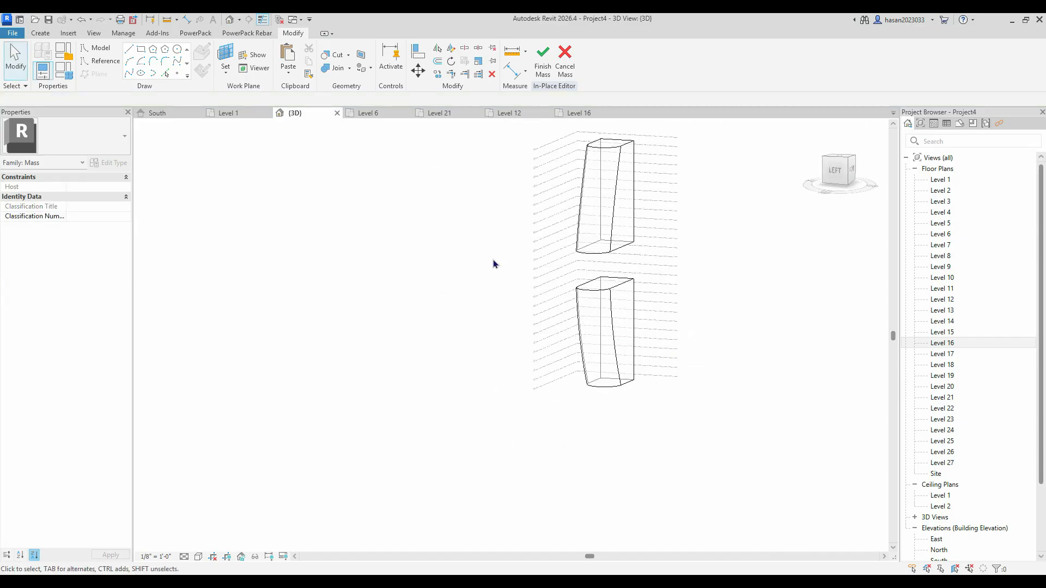
{"action": "scroll", "coordinate": [635, 281], "scroll_direction": "up", "scroll_amount": 3}
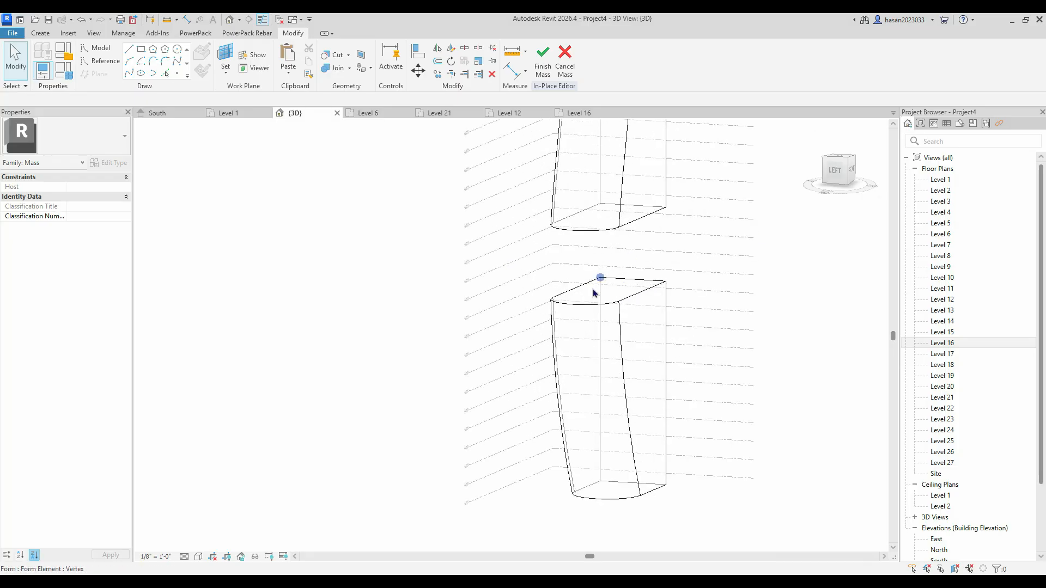
{"action": "middle_click_drag", "start_coordinate": [636, 264], "coordinate": [532, 243], "text": "shift"}
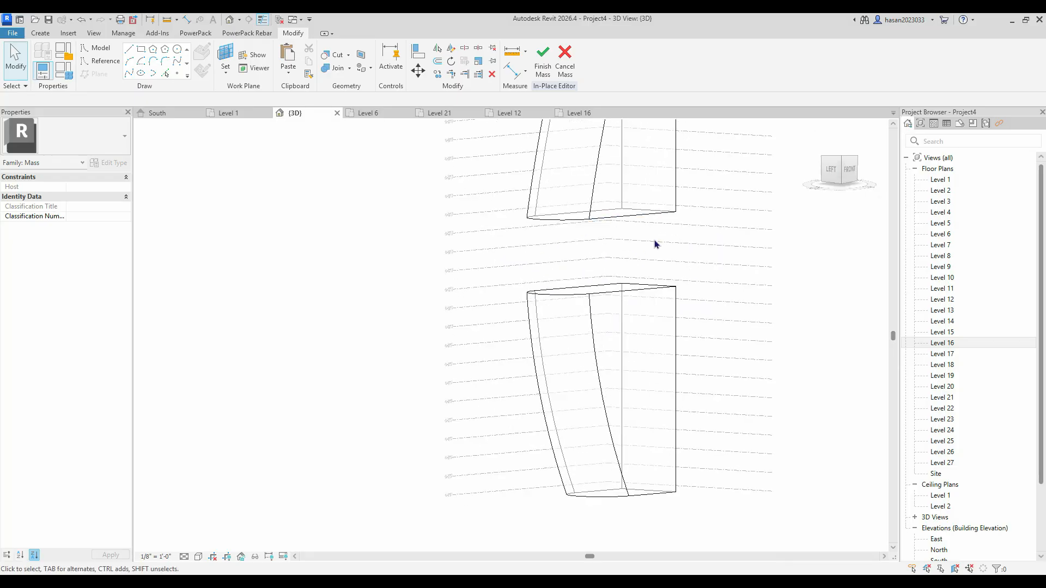
{"action": "scroll", "coordinate": [656, 244], "scroll_direction": "down", "scroll_amount": 2}
{"action": "middle_click_drag", "start_coordinate": [656, 243], "coordinate": [635, 243], "text": "shift"}
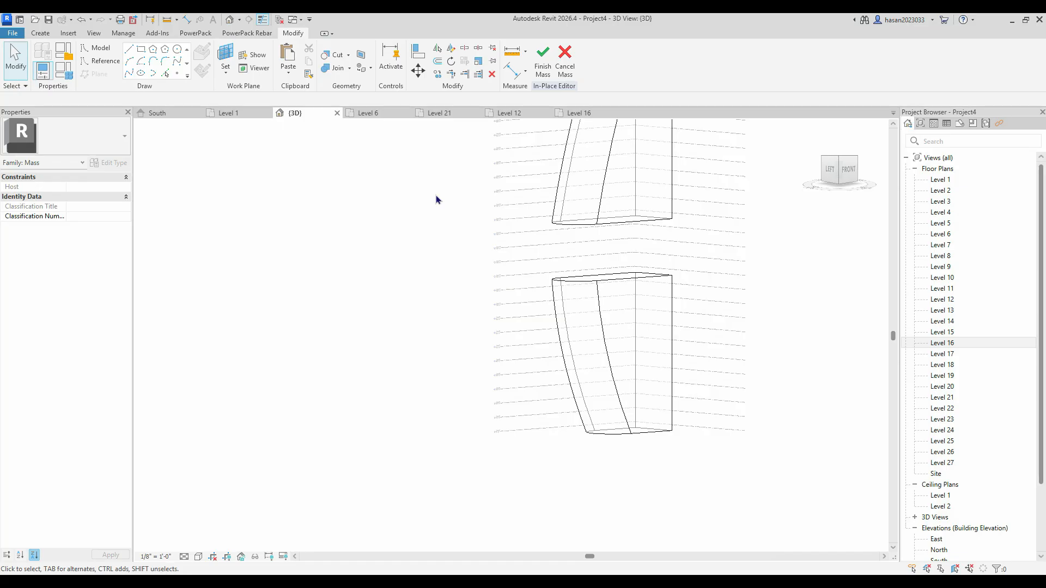
- In the South elevation, pick the upper form's flat front face as the work plane for drawing model lines
{"action": "left_click", "coordinate": [172, 113]}
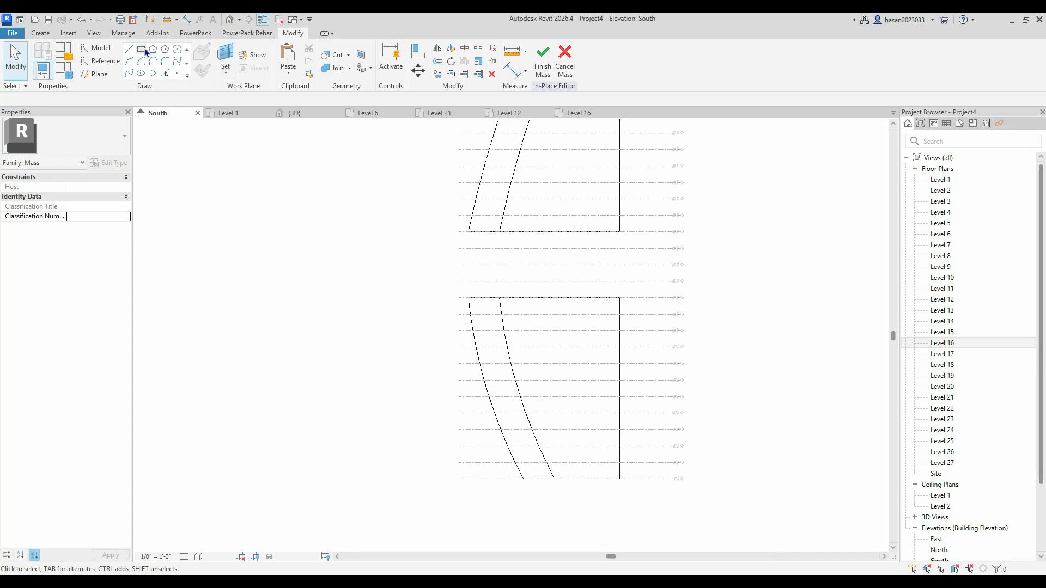
{"action": "left_click", "coordinate": [143, 51]}
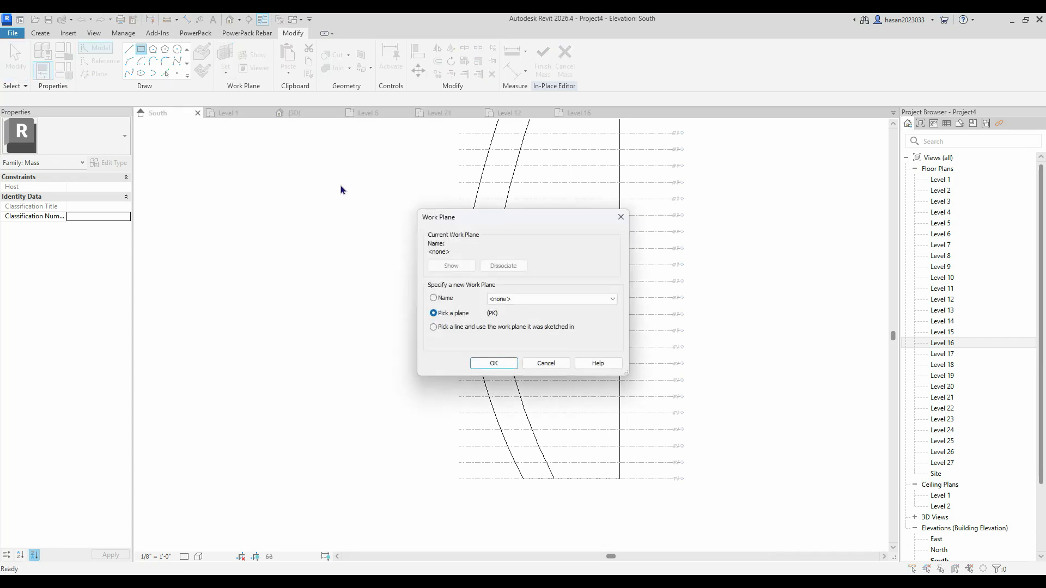
{"action": "left_click", "coordinate": [621, 216]}
{"action": "left_click", "coordinate": [128, 49]}
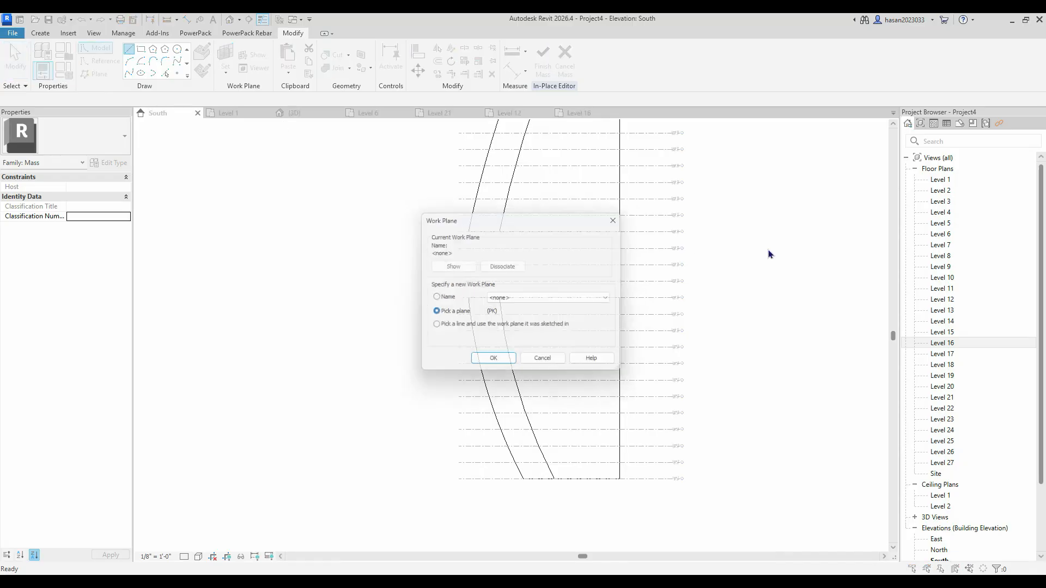
{"action": "left_click", "coordinate": [494, 364]}
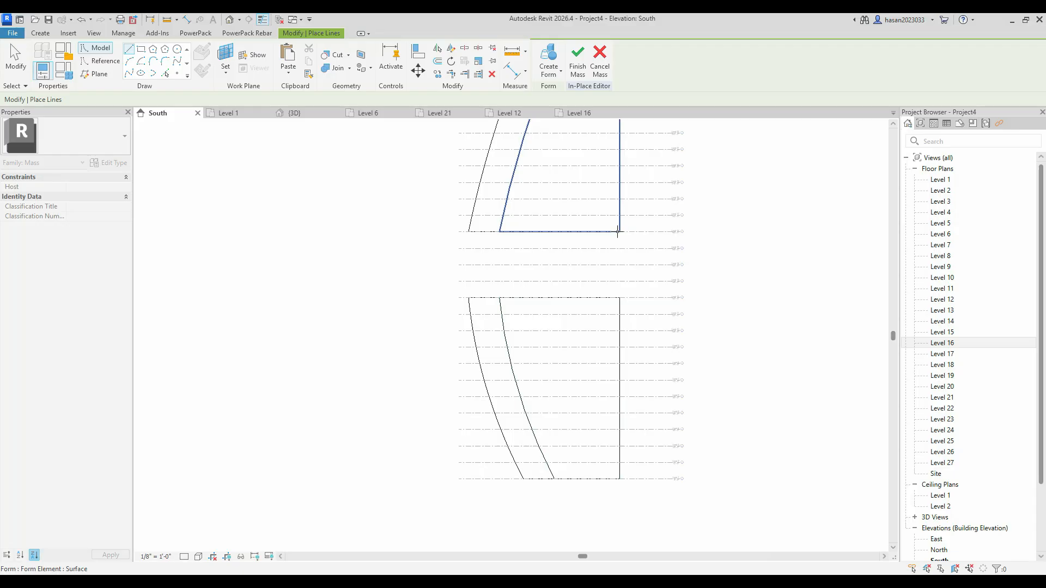
{"action": "left_click", "coordinate": [619, 231]}
- Sketch a closed profile between Levels 16 and 12 with a 48' straight side, two 55' horizontal lines and an inward-curving 24' radius arc
{"action": "left_click", "coordinate": [620, 232]}
{"action": "scroll", "coordinate": [619, 261], "scroll_direction": "up", "scroll_amount": 4}
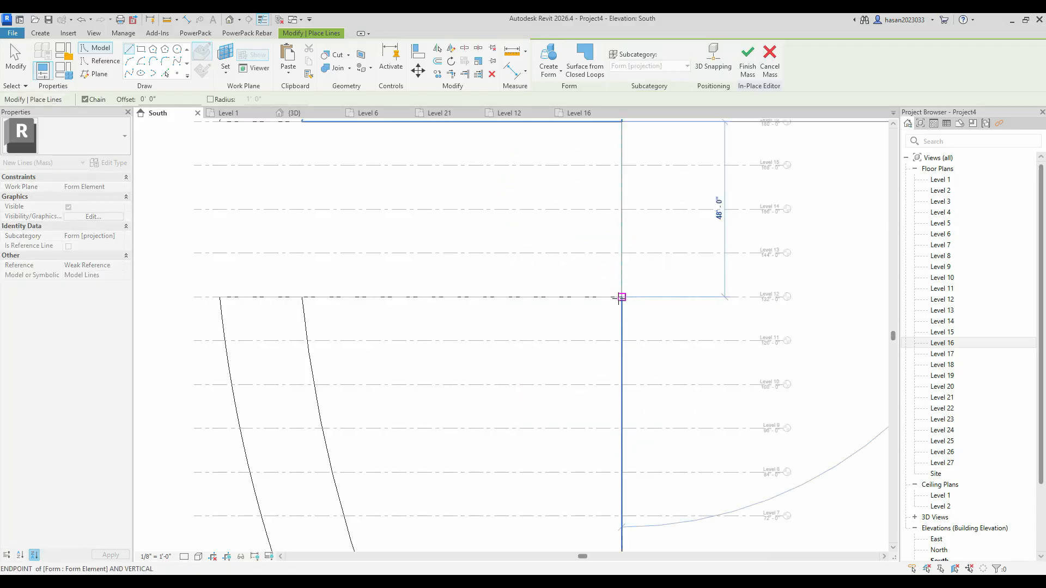
{"action": "scroll", "coordinate": [430, 299], "scroll_direction": "down", "scroll_amount": 3}
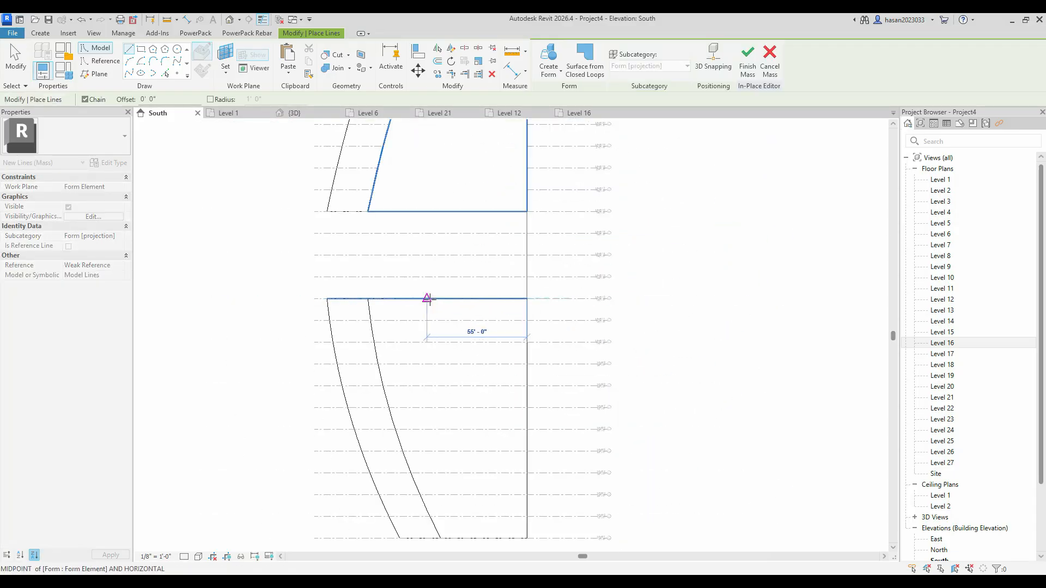
{"action": "left_click", "coordinate": [427, 299]}
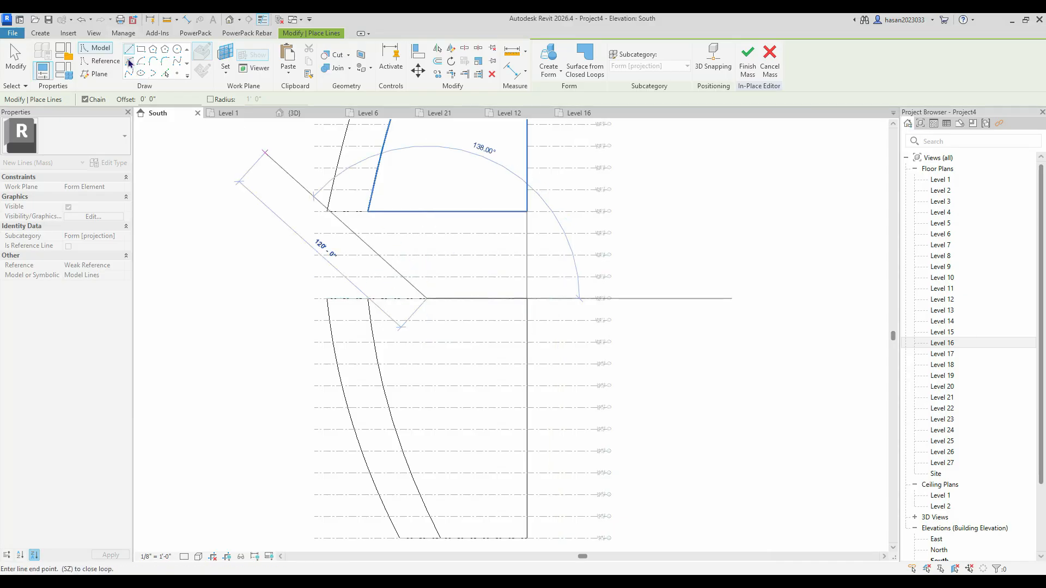
{"action": "left_click", "coordinate": [130, 62]}
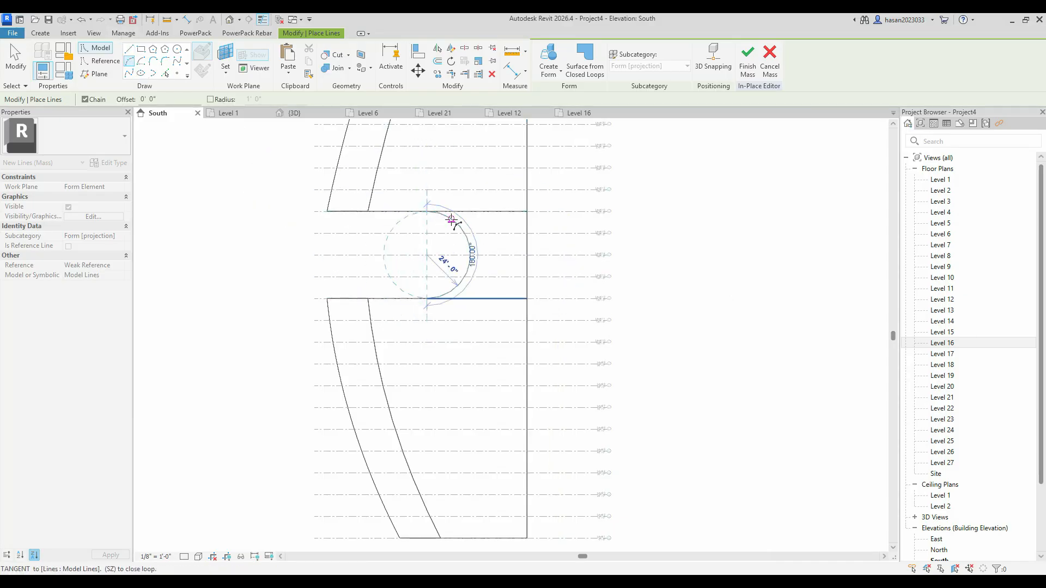
{"action": "left_click", "coordinate": [427, 212]}
{"action": "left_click", "coordinate": [131, 52]}
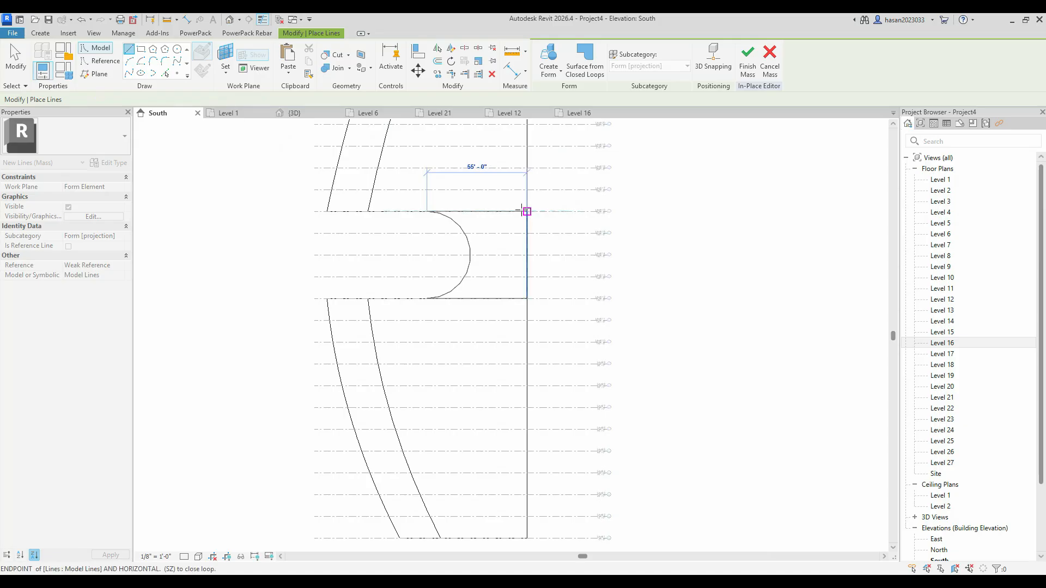
{"action": "left_click", "coordinate": [526, 212]}
- Create a solid form from the closed connecting profile and finish the in-place mass, showing the result in 3D
{"action": "left_click", "coordinate": [549, 67]}
{"action": "left_click", "coordinate": [567, 94]}
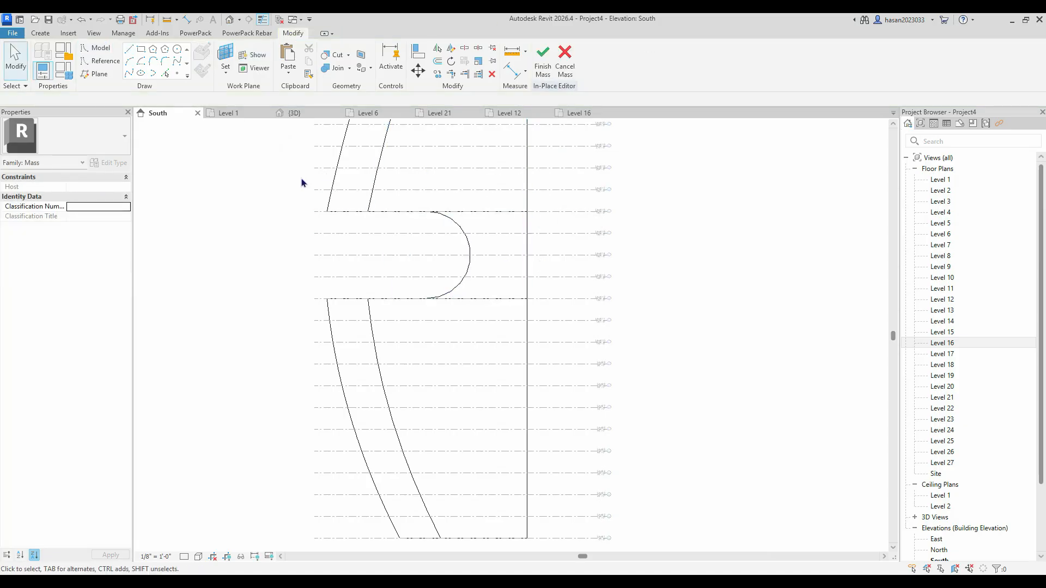
{"action": "left_click", "coordinate": [547, 63]}
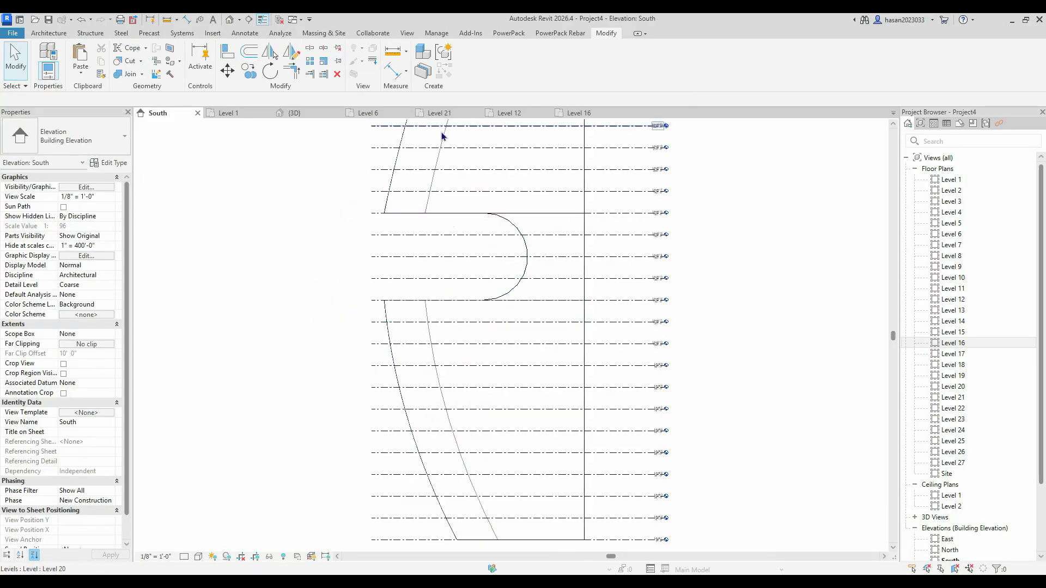
{"action": "left_click", "coordinate": [294, 113]}
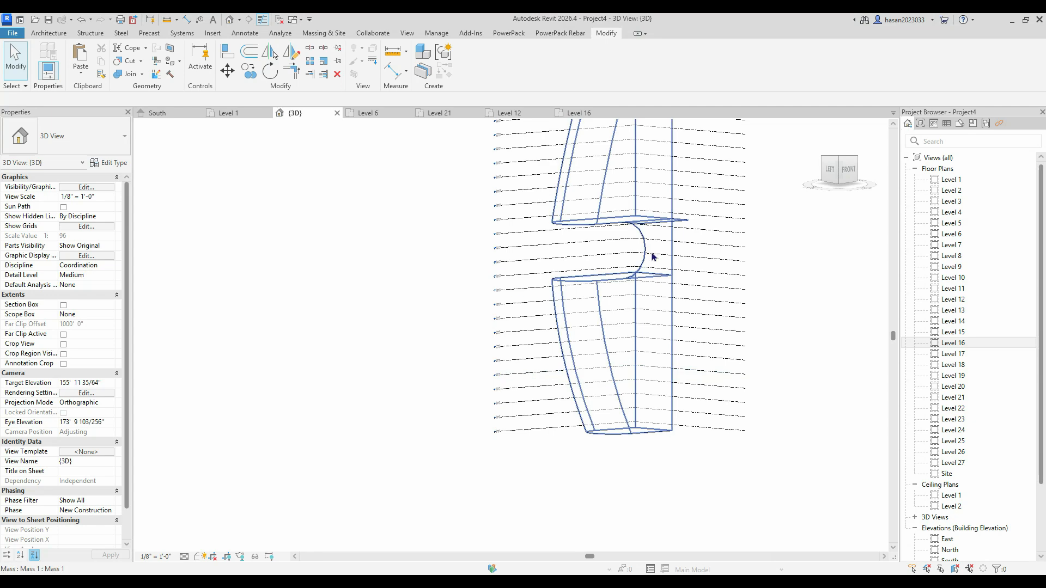
- Reopen the in-place mass for editing and try selecting the connecting profile's chain of model lines between Levels 12 and 16
{"action": "double_click", "coordinate": [651, 253]}
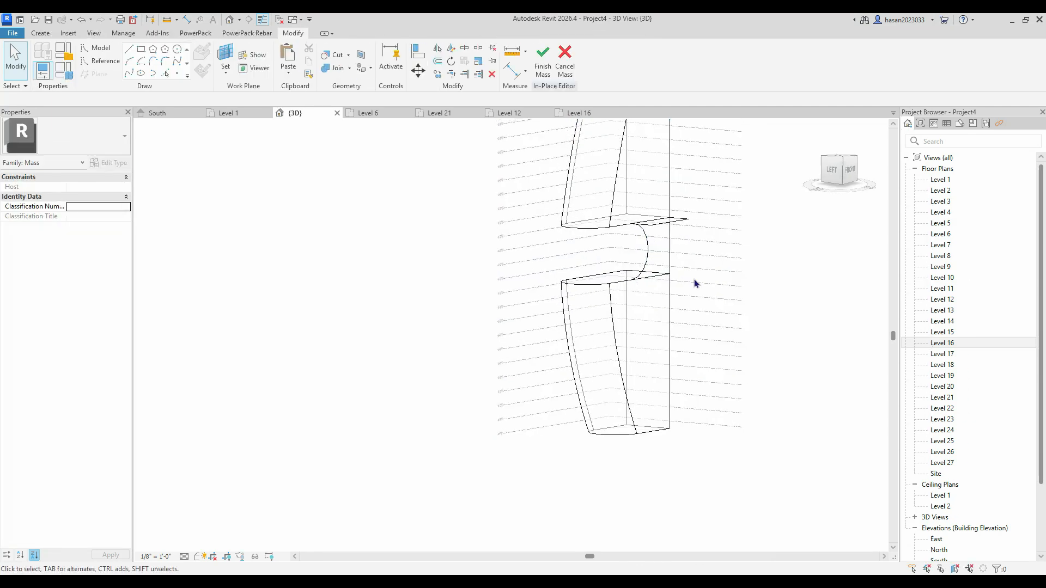
{"action": "left_click", "coordinate": [649, 251]}
{"action": "middle_click_drag", "start_coordinate": [649, 251], "coordinate": [561, 322], "text": "shift"}
{"action": "scroll", "coordinate": [665, 267], "scroll_direction": "up", "scroll_amount": 3}
{"action": "middle_click_drag", "start_coordinate": [699, 259], "coordinate": [683, 175], "text": "shift"}
{"action": "left_click", "coordinate": [699, 237]}
{"action": "key", "text": "Tab"}
{"action": "key", "text": "Tab"}
{"action": "key", "text": "Tab"}
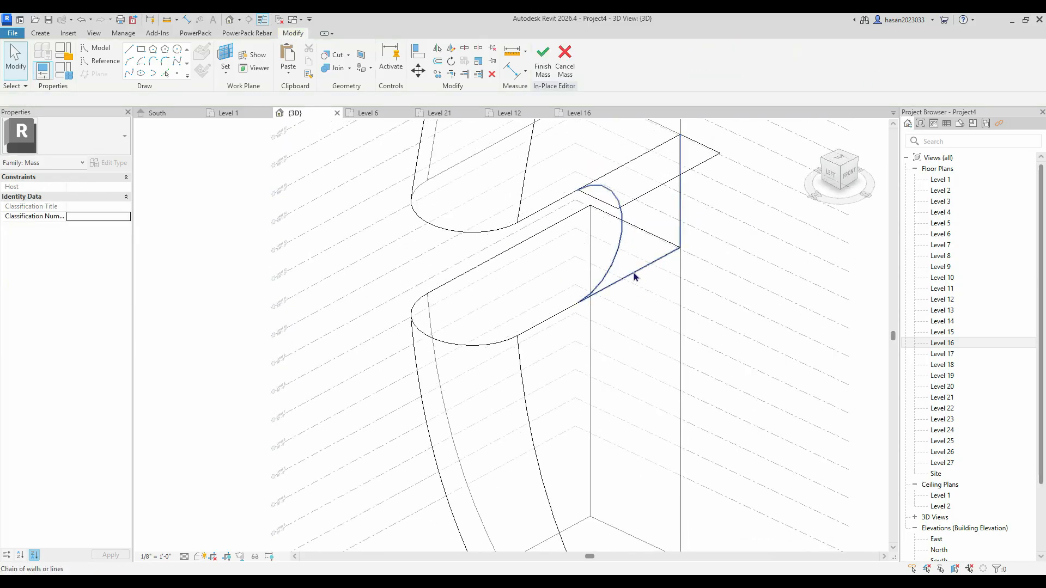
{"action": "left_click", "coordinate": [634, 273]}
{"action": "key", "text": "Escape"}
{"action": "key", "text": "Tab"}
{"action": "left_click", "coordinate": [682, 175]}
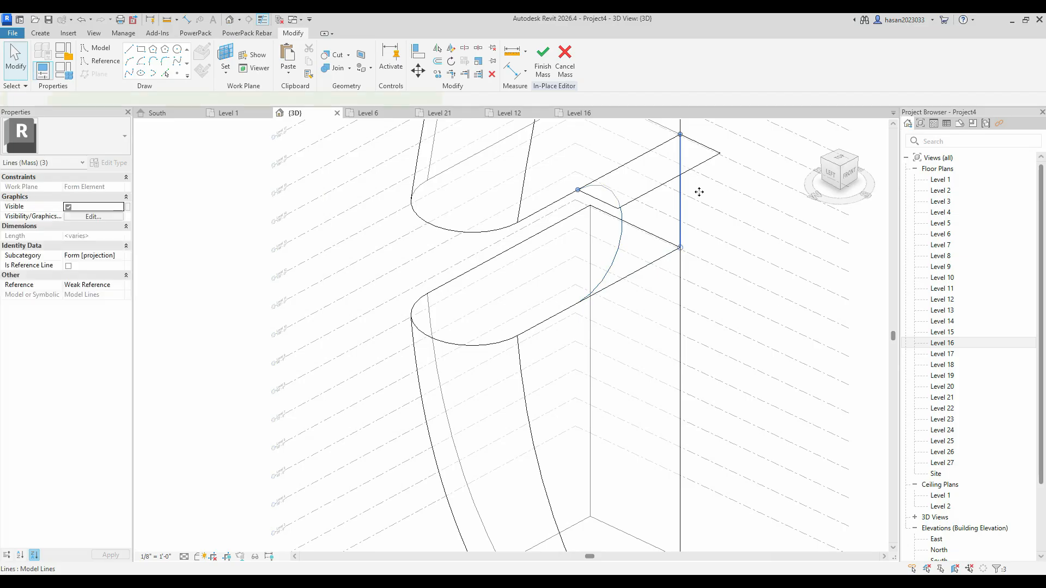
{"action": "scroll", "coordinate": [697, 203], "scroll_direction": "down", "scroll_amount": 3}
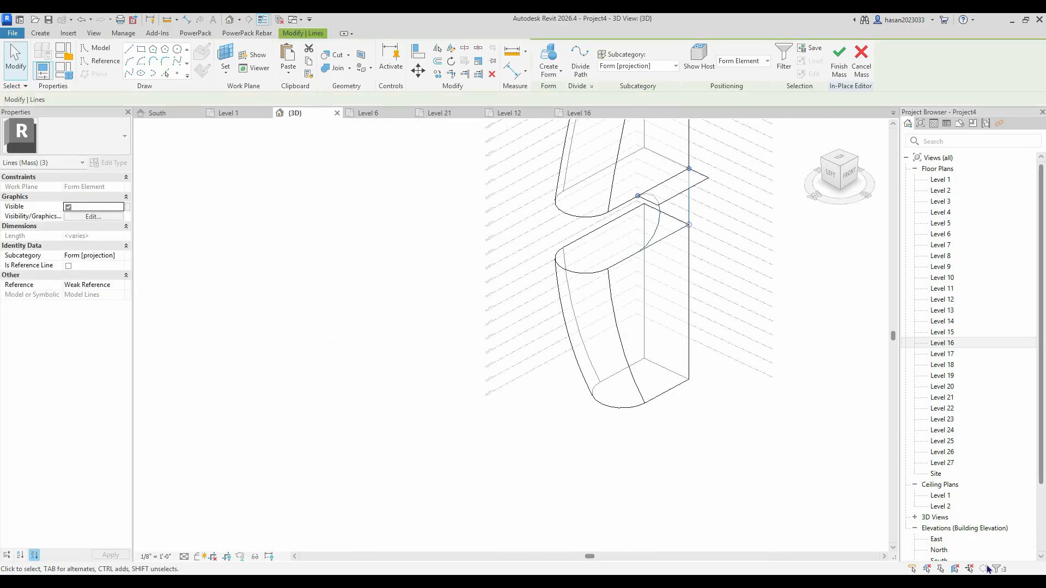
- Undo back to the sketched connecting profile and create a solid form from its closed four-line chain in 3D
{"action": "key", "text": "ctrl+z"}
{"action": "scroll", "coordinate": [598, 341], "scroll_direction": "down", "scroll_amount": 2}
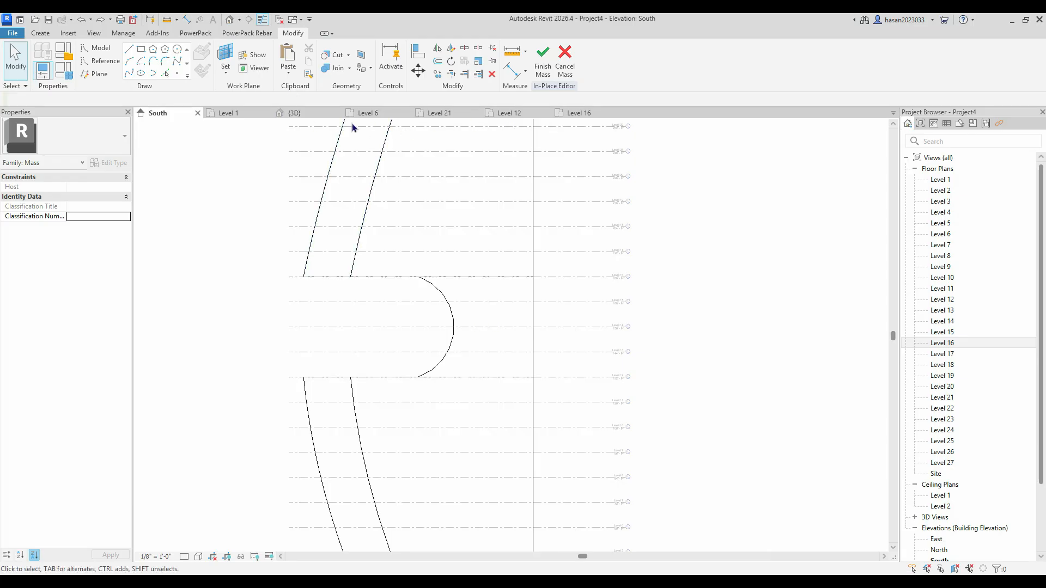
{"action": "left_click", "coordinate": [321, 113]}
{"action": "key", "text": "Tab"}
{"action": "left_click", "coordinate": [704, 216]}
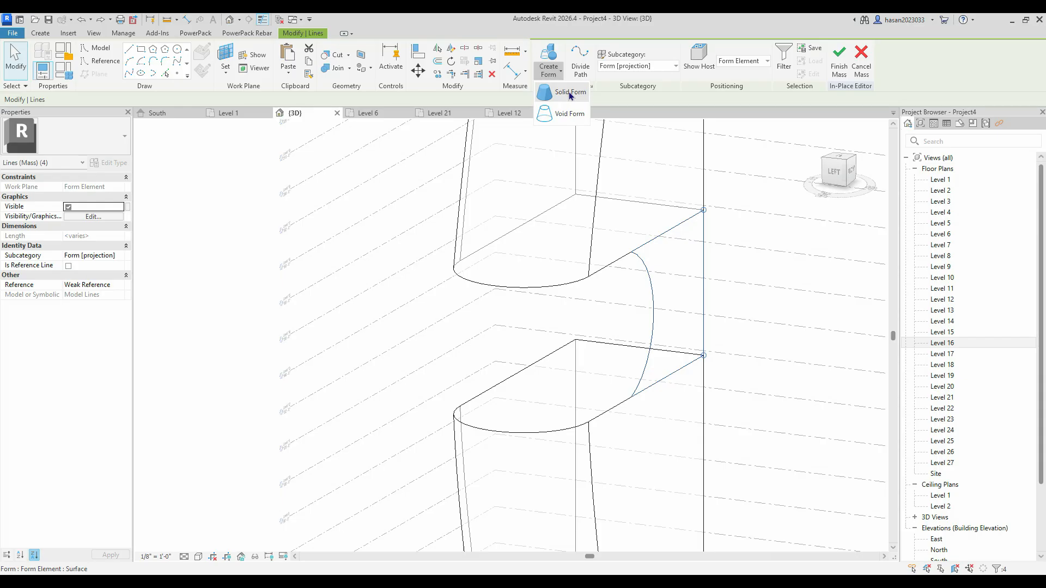
{"action": "left_click", "coordinate": [570, 93]}
{"action": "middle_click_drag", "start_coordinate": [730, 314], "coordinate": [744, 348], "text": "shift"}
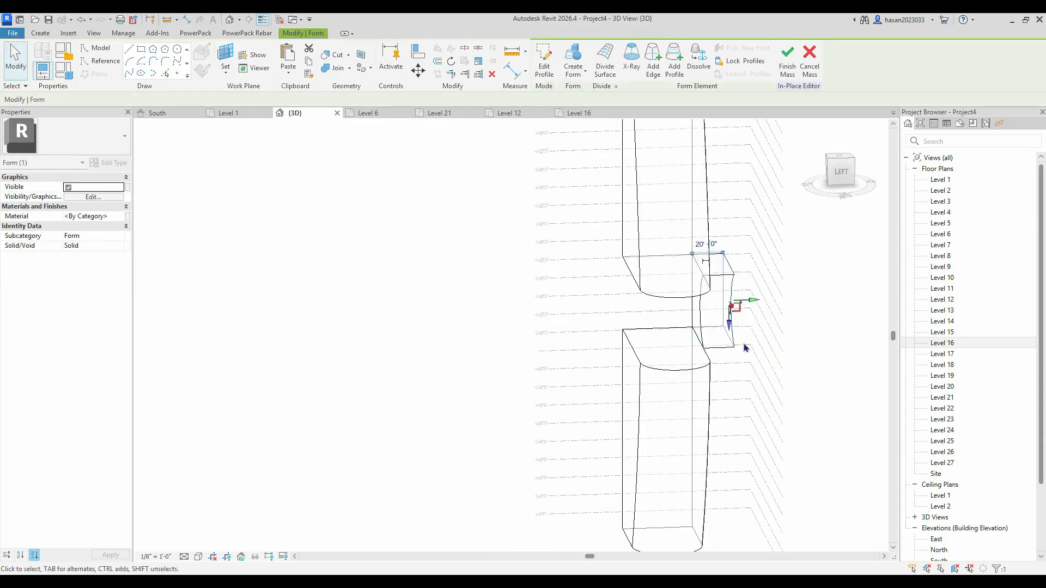
{"action": "left_click", "coordinate": [817, 298]}
- Move the connecting form's outer side face back through the tower so the form fills the gap between the upper and lower forms
{"action": "scroll", "coordinate": [730, 314], "scroll_direction": "up", "scroll_amount": 4}
{"action": "middle_click_drag", "start_coordinate": [736, 300], "coordinate": [741, 295], "text": "shift"}
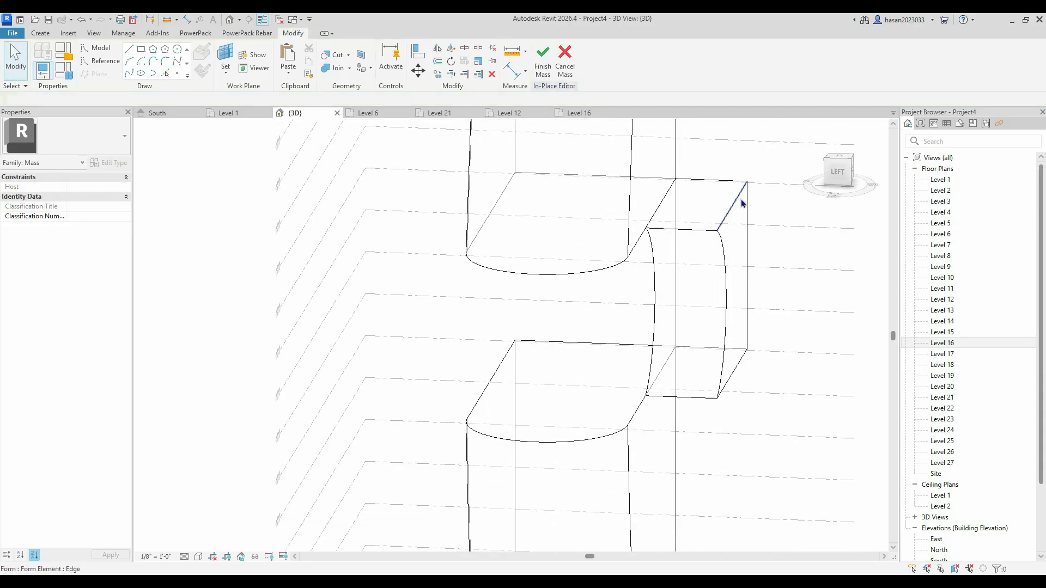
{"action": "left_click", "coordinate": [742, 206]}
{"action": "left_click_drag", "start_coordinate": [744, 296], "coordinate": [525, 287]}
{"action": "middle_click_drag", "start_coordinate": [525, 287], "coordinate": [721, 275], "text": "shift"}
{"action": "left_click", "coordinate": [735, 275]}
{"action": "middle_click_drag", "start_coordinate": [602, 320], "coordinate": [556, 218], "text": "shift"}
{"action": "scroll", "coordinate": [589, 321], "scroll_direction": "up", "scroll_amount": 3}
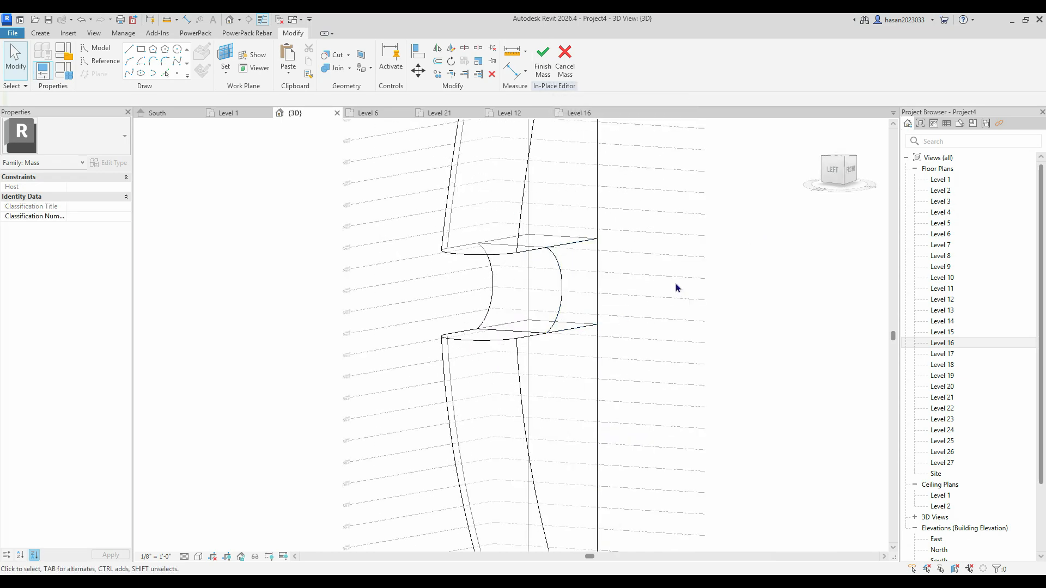
- Join the connecting form's geometry with the upper and lower forms, and finish the mass without saving the project
{"action": "scroll", "coordinate": [582, 301], "scroll_direction": "up", "scroll_amount": 3}
{"action": "scroll", "coordinate": [537, 276], "scroll_direction": "down", "scroll_amount": 1}
{"action": "scroll", "coordinate": [534, 274], "scroll_direction": "down", "scroll_amount": 2}
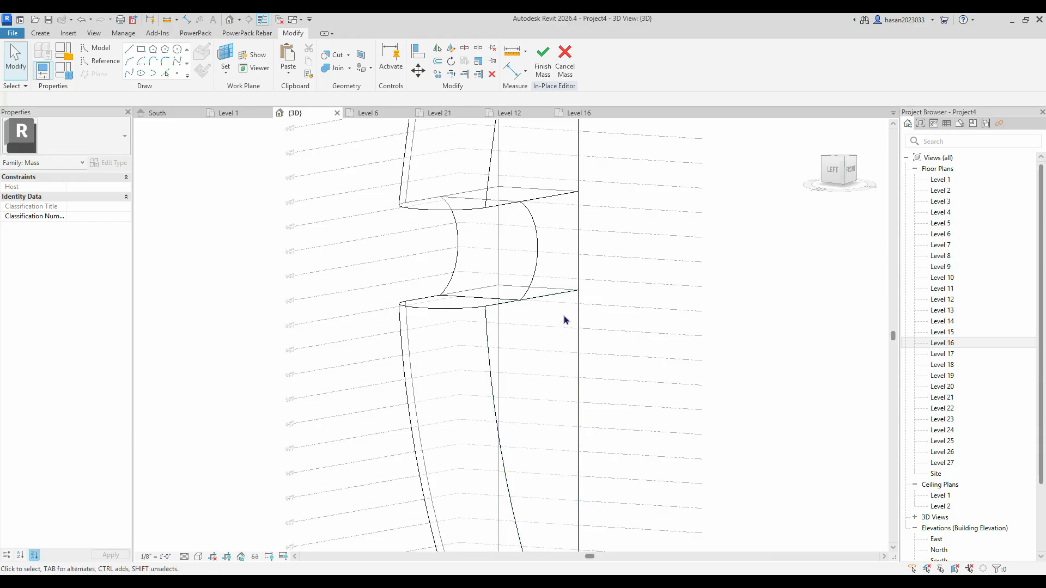
{"action": "left_click", "coordinate": [337, 68]}
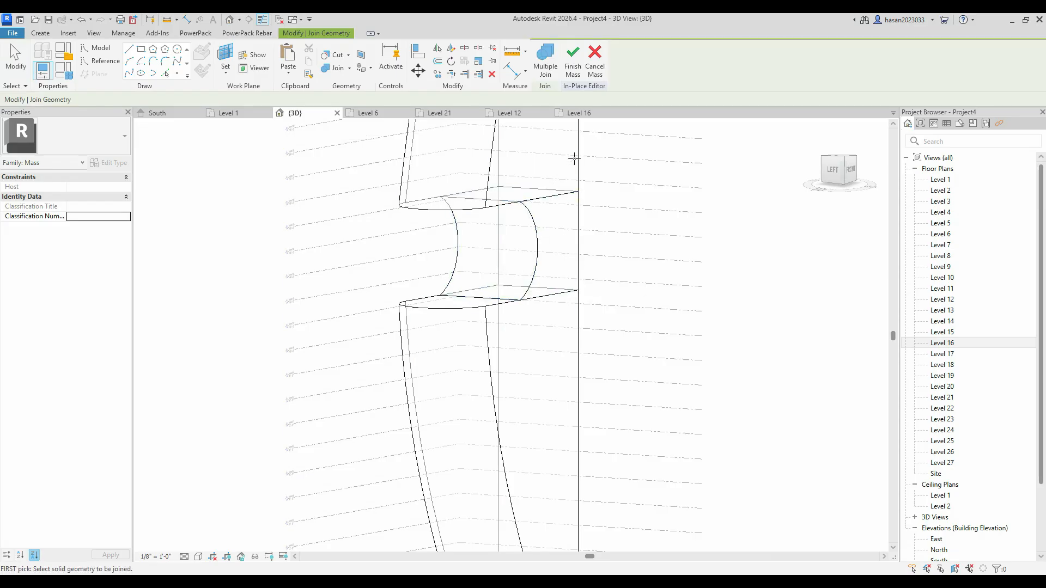
{"action": "left_click", "coordinate": [535, 215]}
{"action": "left_click", "coordinate": [577, 168]}
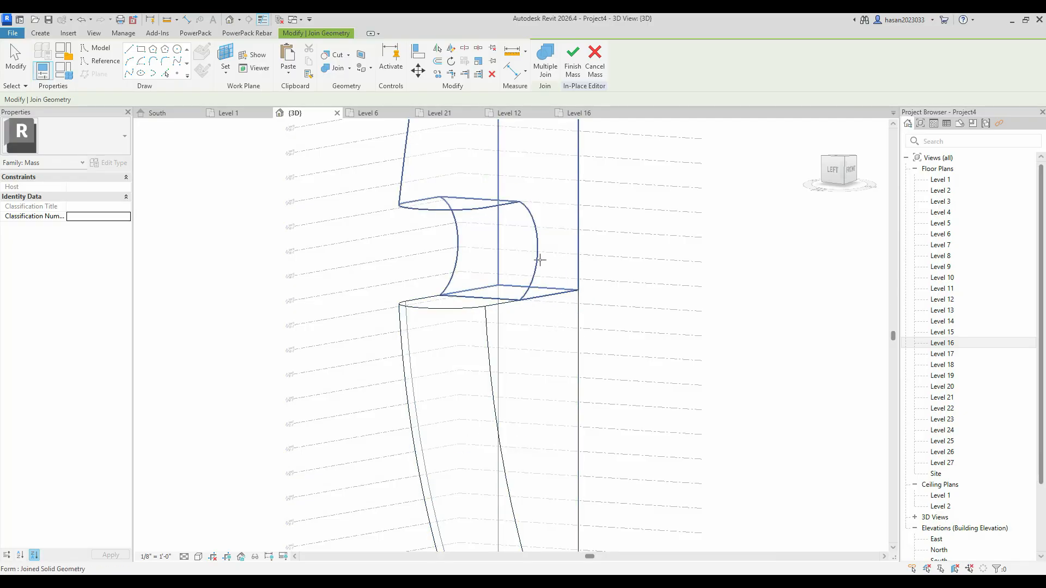
{"action": "left_click", "coordinate": [537, 264]}
{"action": "left_click", "coordinate": [510, 306]}
{"action": "scroll", "coordinate": [542, 342], "scroll_direction": "down", "scroll_amount": 3}
{"action": "left_click_drag", "start_coordinate": [574, 350], "coordinate": [513, 339], "text": "shift"}
{"action": "scroll", "coordinate": [572, 319], "scroll_direction": "up", "scroll_amount": 3}
{"action": "scroll", "coordinate": [560, 299], "scroll_direction": "down", "scroll_amount": 3}
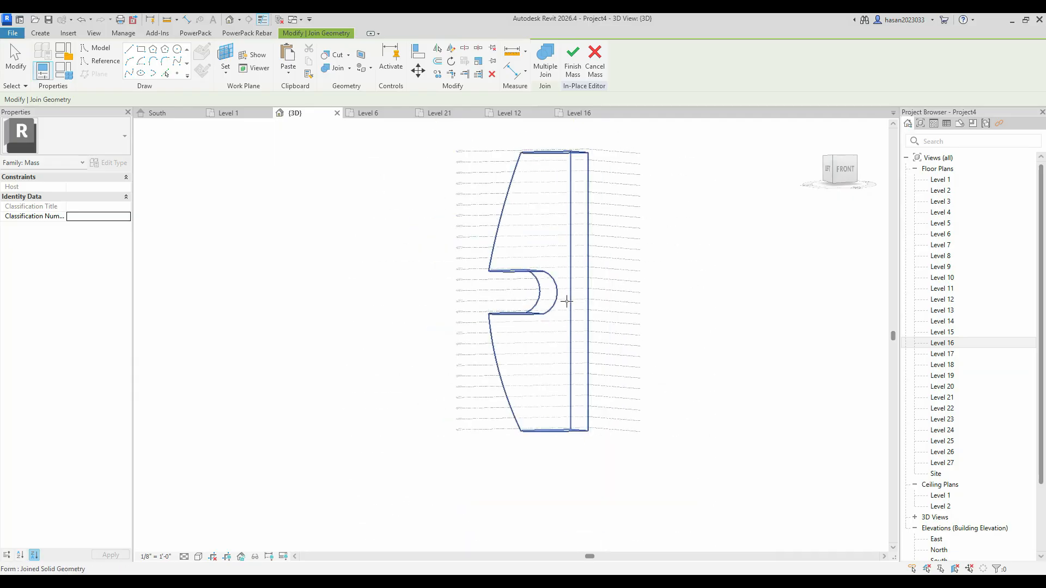
{"action": "left_click", "coordinate": [572, 64]}
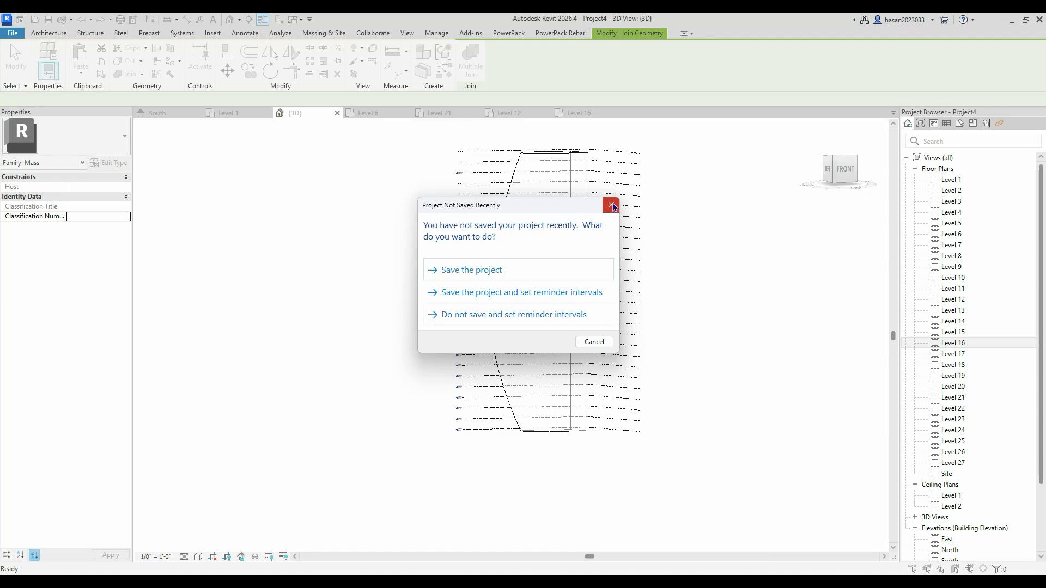
{"action": "left_click", "coordinate": [612, 206]}
- Examine the joined tower mass from several angles and check the level names around the curved recess
{"action": "middle_click_drag", "start_coordinate": [428, 367], "coordinate": [537, 390], "text": "shift"}
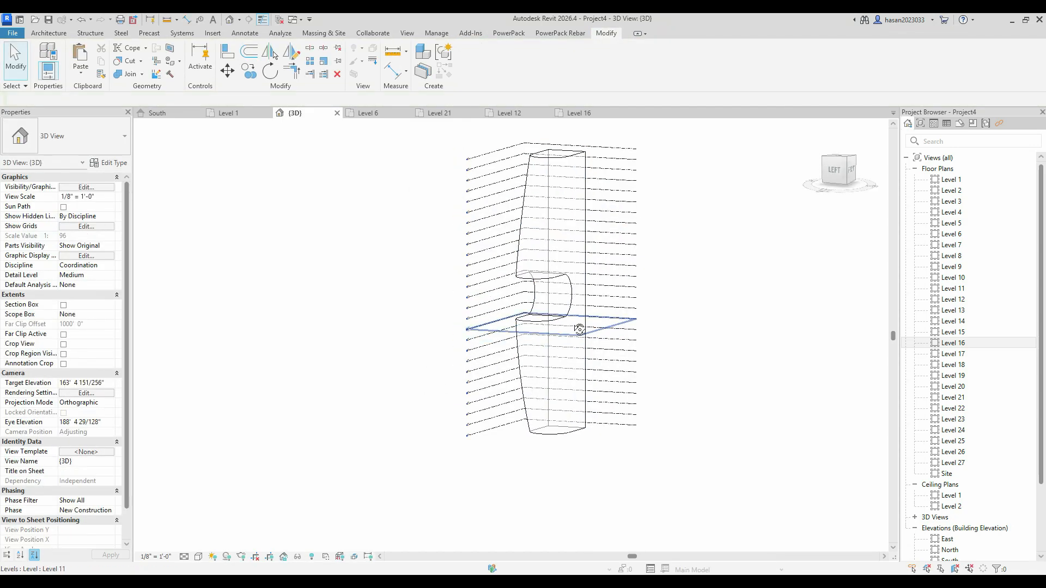
{"action": "middle_click_drag", "start_coordinate": [572, 327], "coordinate": [516, 438], "text": "shift"}
{"action": "scroll", "coordinate": [554, 341], "scroll_direction": "up", "scroll_amount": 5}
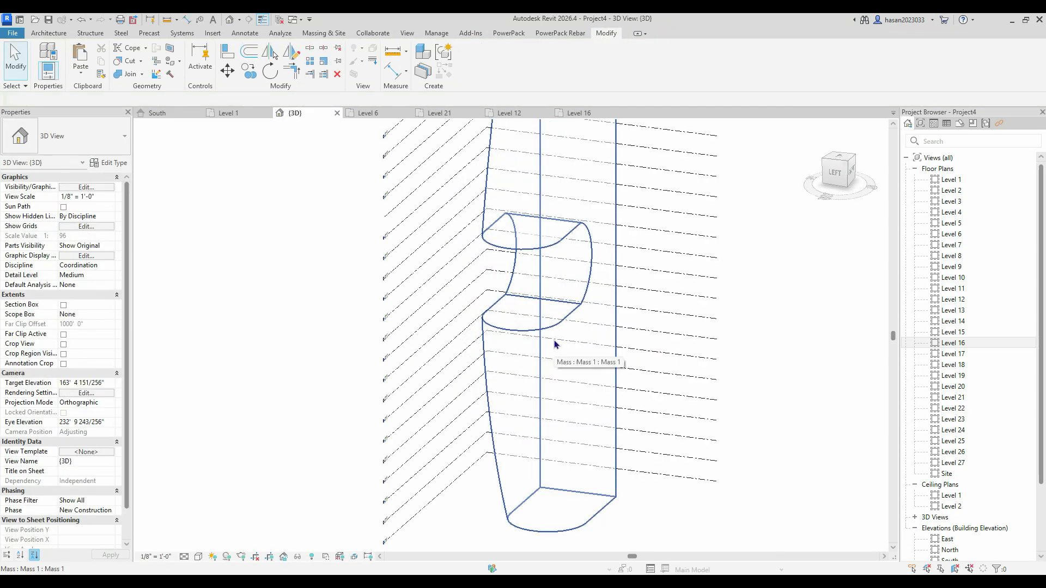
{"action": "scroll", "coordinate": [555, 342], "scroll_direction": "down", "scroll_amount": 4}
{"action": "middle_click_drag", "start_coordinate": [551, 344], "coordinate": [498, 271], "text": "shift"}
{"action": "scroll", "coordinate": [516, 318], "scroll_direction": "up", "scroll_amount": 4}
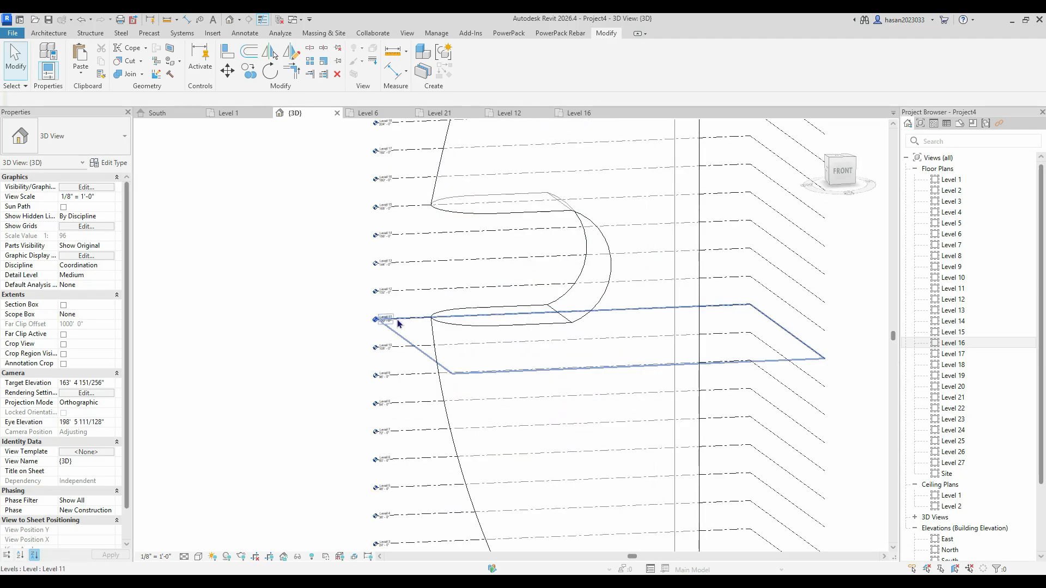
{"action": "scroll", "coordinate": [403, 326], "scroll_direction": "up", "scroll_amount": 6}
{"action": "scroll", "coordinate": [378, 327], "scroll_direction": "down", "scroll_amount": 4}
{"action": "middle_click_drag", "start_coordinate": [376, 326], "coordinate": [409, 300], "text": "shift"}
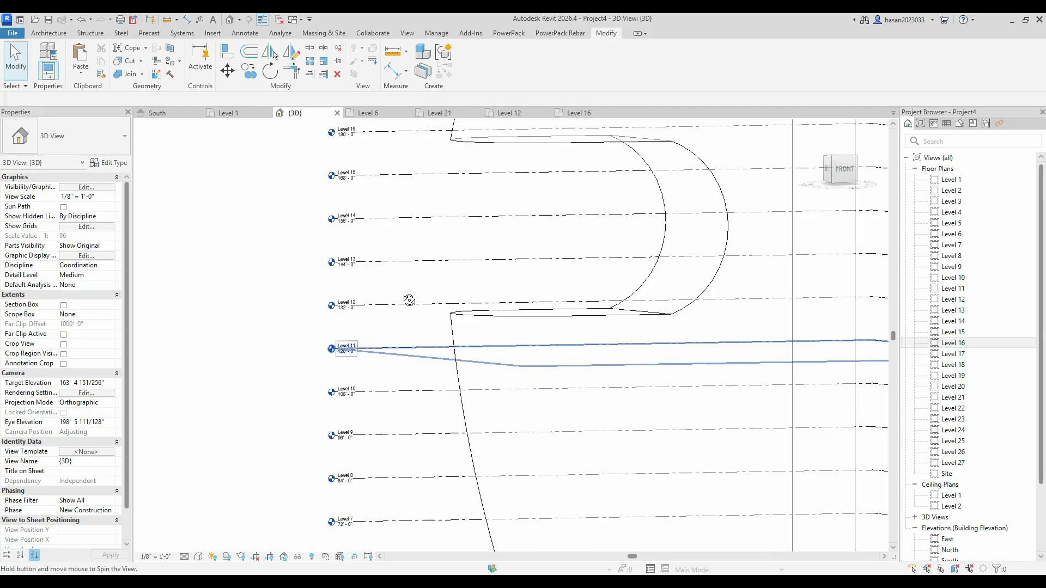
- Open the Level 12 floor plan and start editing the tower mass in place
{"action": "left_click", "coordinate": [536, 114]}
{"action": "scroll", "coordinate": [474, 353], "scroll_direction": "up", "scroll_amount": 3}
{"action": "scroll", "coordinate": [513, 321], "scroll_direction": "down", "scroll_amount": 1}
{"action": "scroll", "coordinate": [469, 437], "scroll_direction": "up", "scroll_amount": 3}
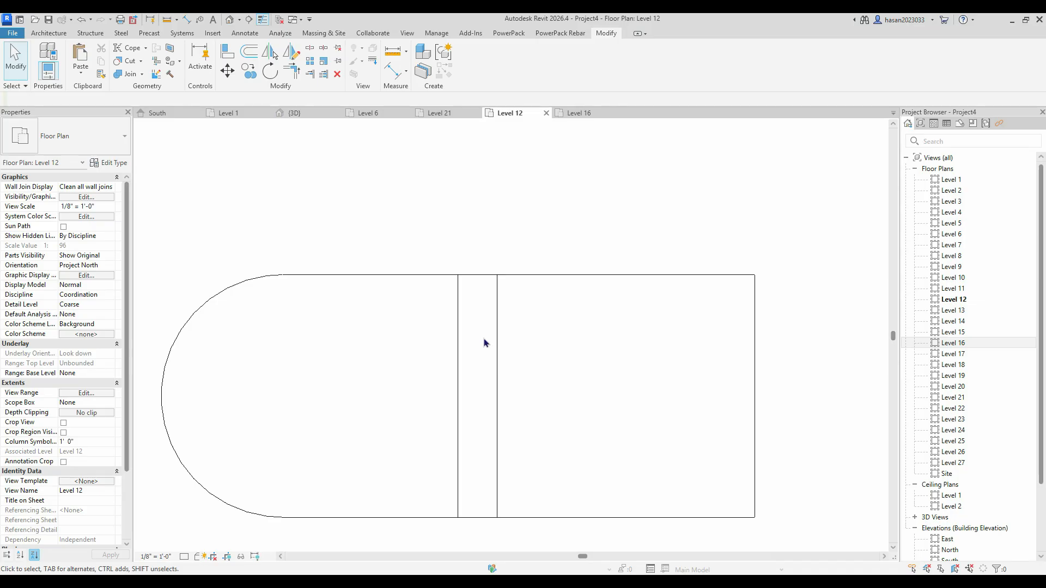
{"action": "left_click", "coordinate": [419, 283]}
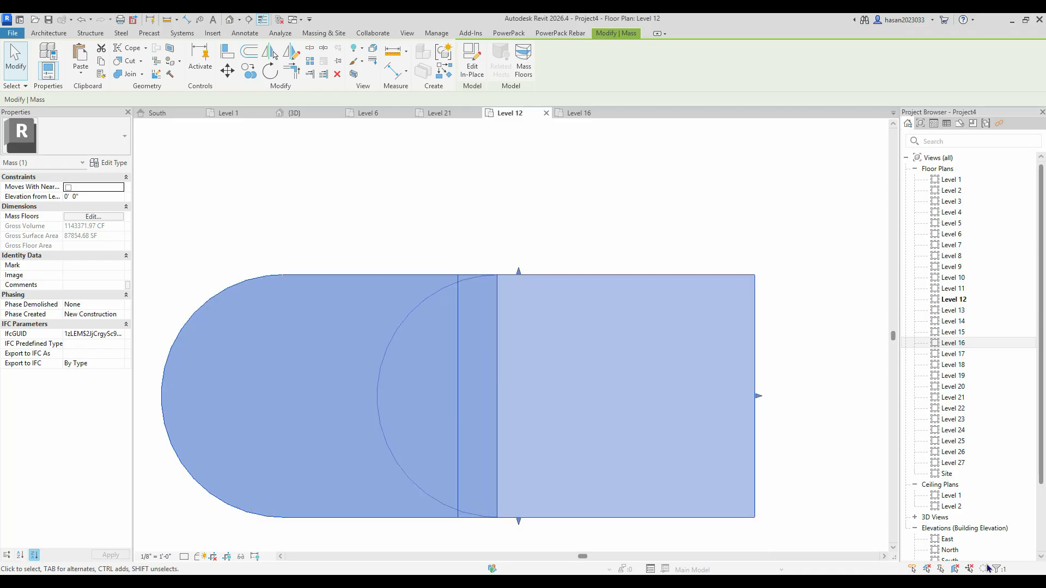
{"action": "double_click", "coordinate": [257, 283]}
{"action": "scroll", "coordinate": [456, 390], "scroll_direction": "down", "scroll_amount": 4}
{"action": "scroll", "coordinate": [444, 387], "scroll_direction": "up", "scroll_amount": 2}
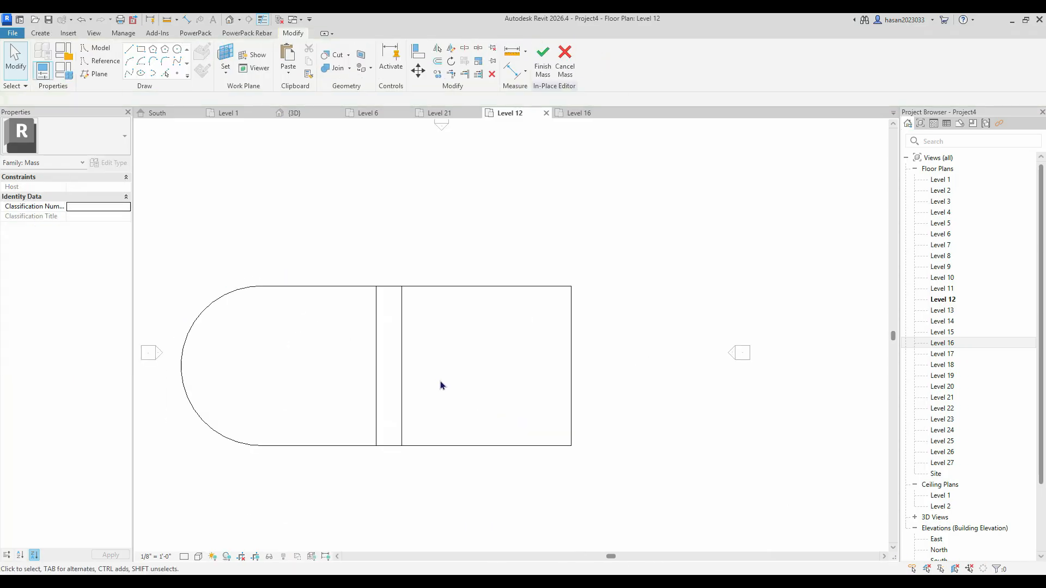
- Draw a model-line rectangle about 52' by 20' inside the mass outline on the Level 12 work plane
{"action": "left_click", "coordinate": [140, 52]}
{"action": "scroll", "coordinate": [354, 327], "scroll_direction": "down", "scroll_amount": 3}
{"action": "middle_click_drag", "start_coordinate": [400, 374], "coordinate": [455, 327]}
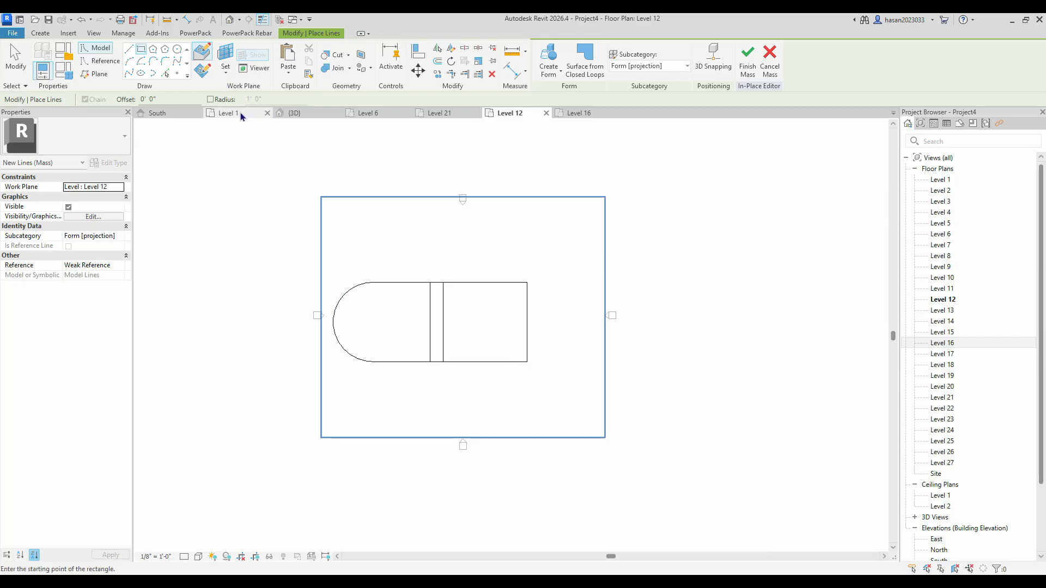
{"action": "left_click", "coordinate": [457, 310]}
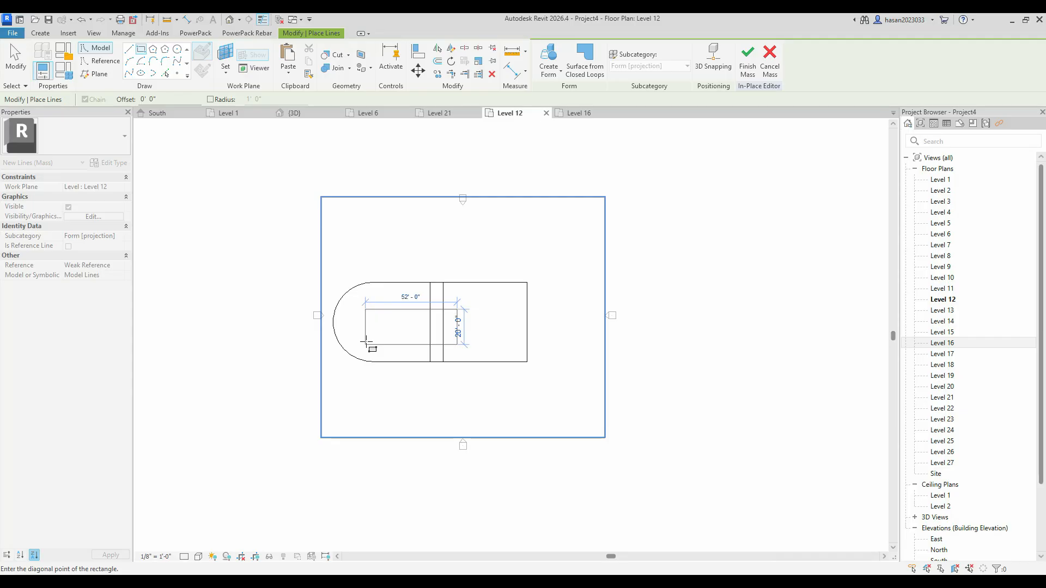
{"action": "left_click", "coordinate": [365, 344]}
{"action": "scroll", "coordinate": [474, 351], "scroll_direction": "up", "scroll_amount": 3}
{"action": "key", "text": "Escape"}
{"action": "key", "text": "Escape"}
- Nudge the whole rectangle up and to the right to centre it across the mass outline's width
{"action": "left_click_drag", "start_coordinate": [187, 233], "coordinate": [466, 349]}
{"action": "key", "text": "Up"}
{"action": "key", "text": "Up"}
{"action": "key", "text": "Right"}
{"action": "key", "text": "Right"}
{"action": "key", "text": "Right"}
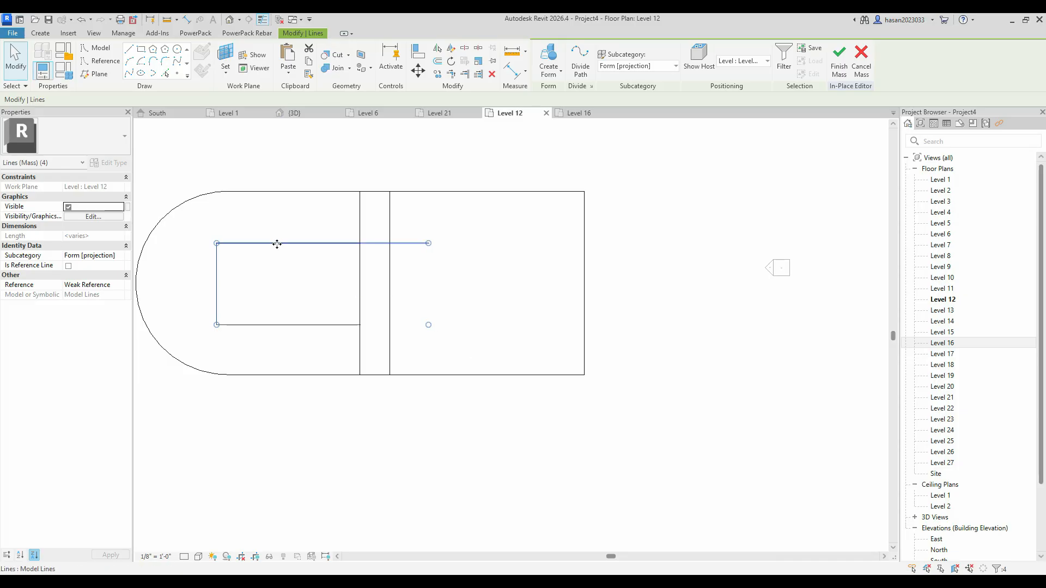
- Shift the rectangle's two long sides outward one at a time until they are 24' 6" apart
{"action": "left_click", "coordinate": [279, 234]}
{"action": "left_click", "coordinate": [277, 245]}
{"action": "left_click", "coordinate": [277, 247]}
{"action": "key", "text": "Up"}
{"action": "key", "text": "Up"}
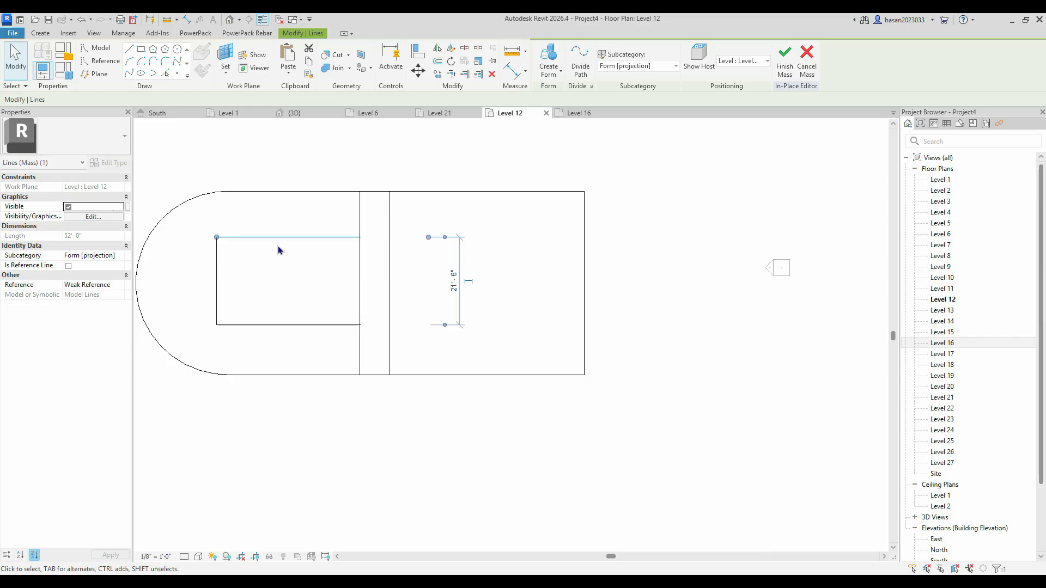
{"action": "key", "text": "Up"}
{"action": "key", "text": "Up"}
{"action": "left_click", "coordinate": [283, 302]}
{"action": "left_click", "coordinate": [284, 325]}
{"action": "key", "text": "Down"}
{"action": "key", "text": "Down"}
{"action": "key", "text": "Down"}
{"action": "key", "text": "Down"}
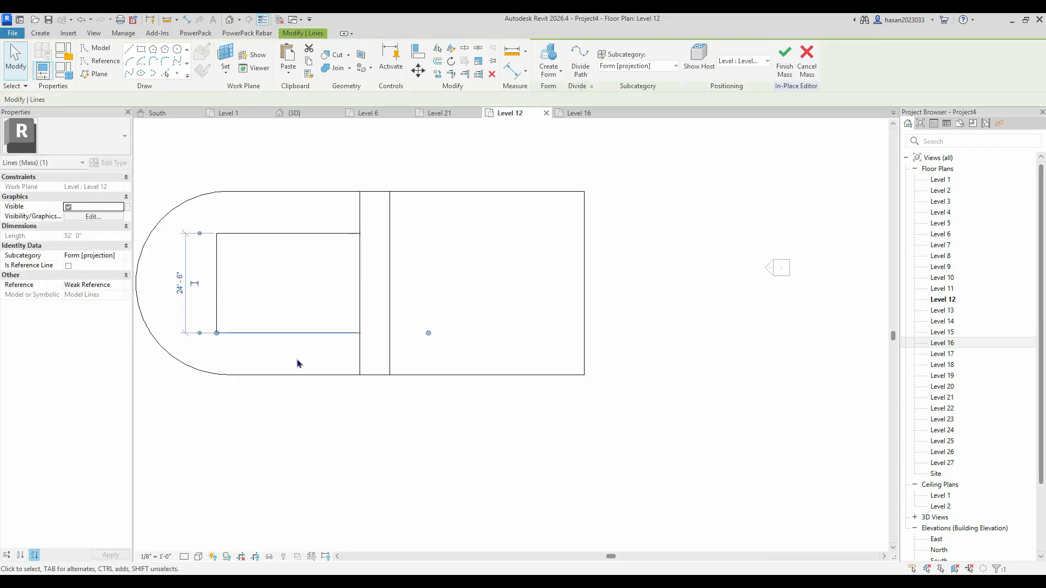
{"action": "left_click", "coordinate": [336, 433]}
- Delete the rectangle's short side nearest the mass's rounded end
{"action": "key", "text": "Tab"}
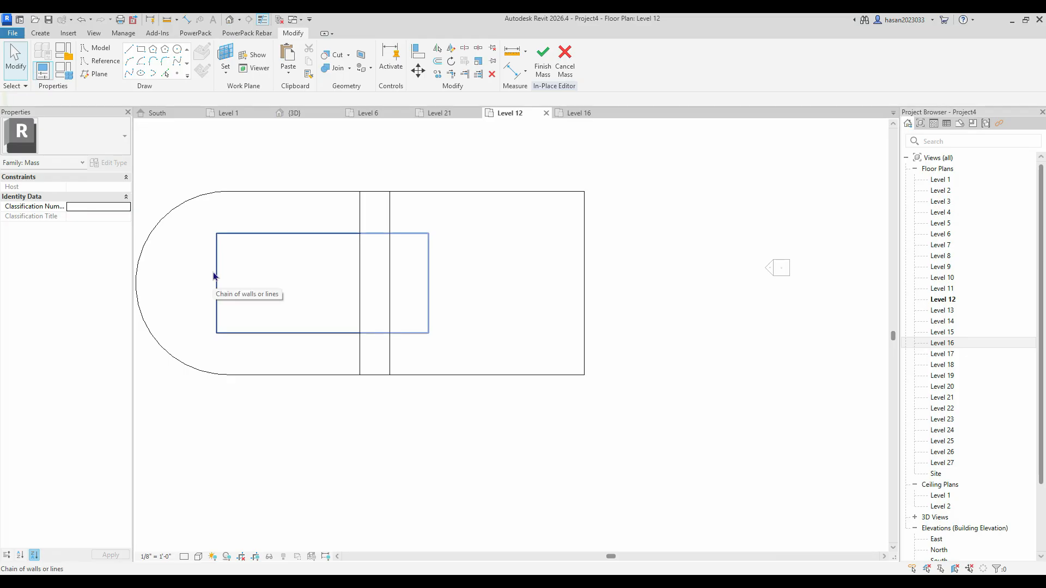
{"action": "left_click", "coordinate": [216, 300]}
{"action": "key", "text": "Delete"}
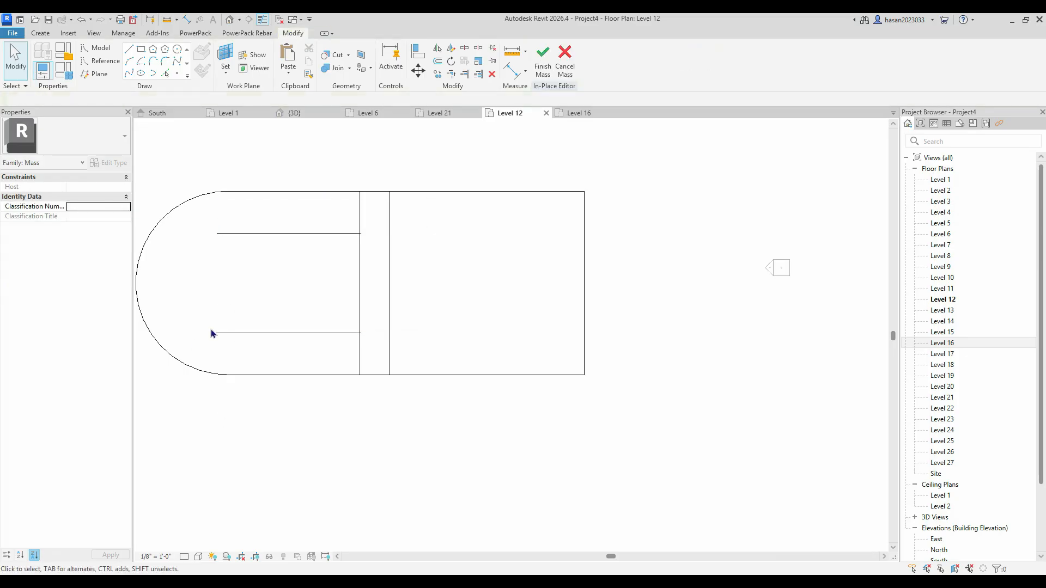
- Draw a semicircular arc across the inner profile's open end, select one long side, and undo the arc
{"action": "left_click", "coordinate": [130, 63]}
{"action": "left_click", "coordinate": [217, 333]}
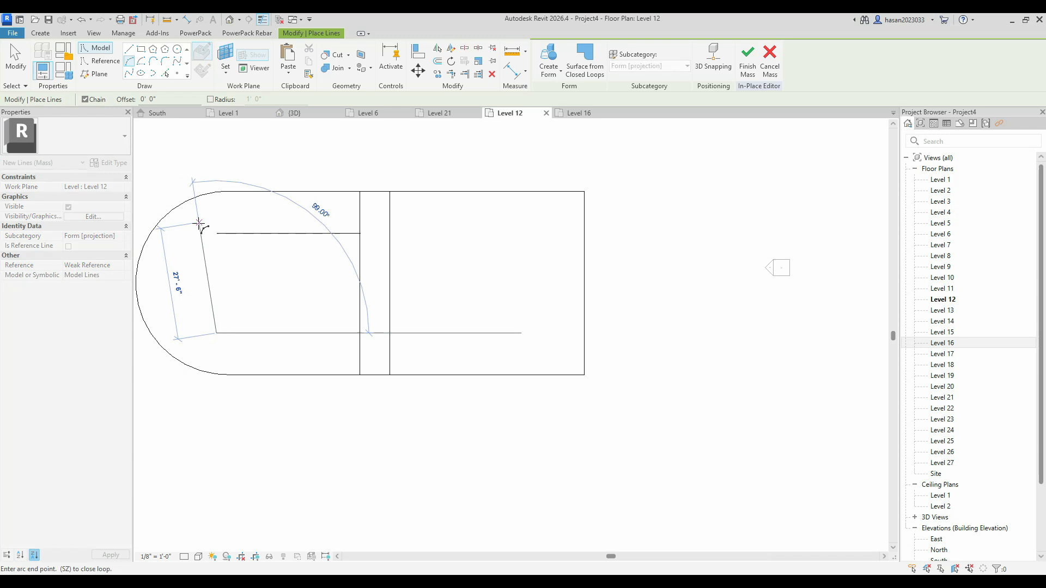
{"action": "left_click", "coordinate": [216, 234]}
{"action": "left_click", "coordinate": [170, 285]}
{"action": "scroll", "coordinate": [319, 305], "scroll_direction": "down", "scroll_amount": 2}
{"action": "key", "text": "Escape"}
{"action": "key", "text": "Escape"}
{"action": "scroll", "coordinate": [258, 294], "scroll_direction": "up", "scroll_amount": 2}
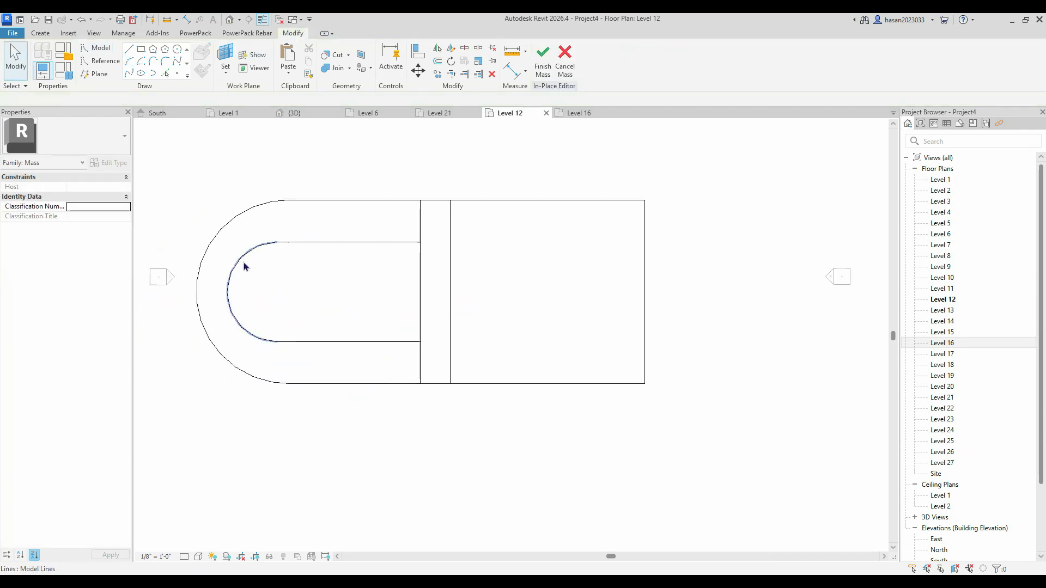
{"action": "left_click", "coordinate": [285, 243]}
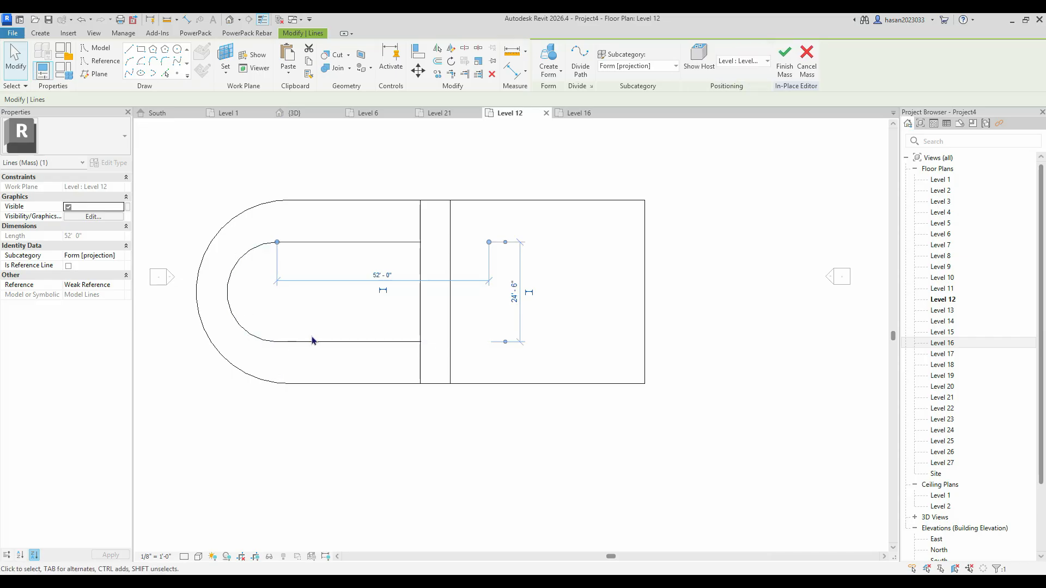
{"action": "key", "text": "ctrl+z"}
{"action": "key", "text": "ctrl+z"}
{"action": "key", "text": "ctrl+z"}
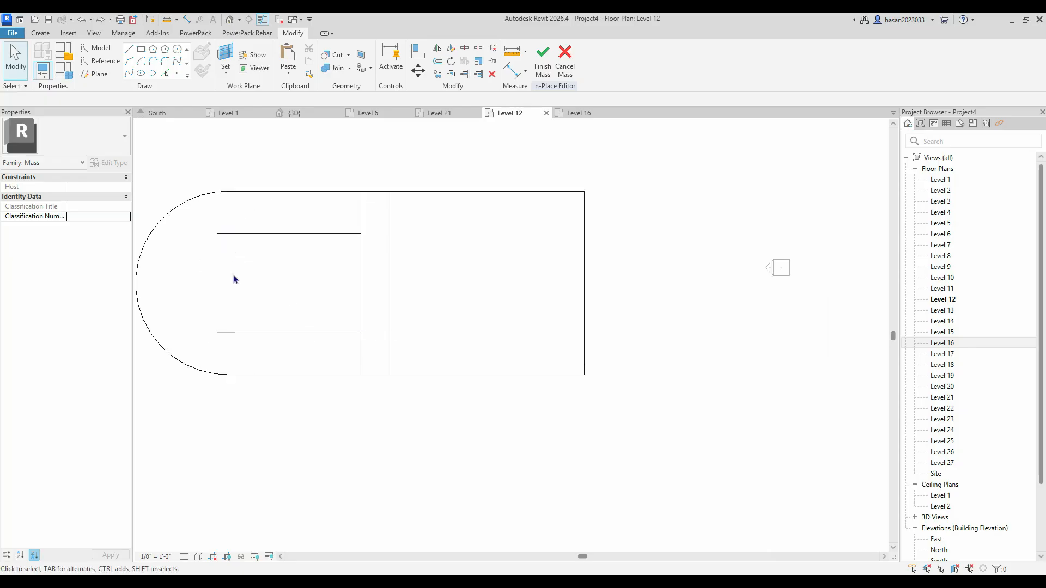
- Close the inner profile's open end with a semicircular arc bulging toward the mass's rounded end
{"action": "left_click", "coordinate": [130, 61]}
{"action": "left_click", "coordinate": [216, 333]}
{"action": "left_click", "coordinate": [216, 233]}
{"action": "left_click", "coordinate": [168, 283]}
{"action": "scroll", "coordinate": [280, 292], "scroll_direction": "down", "scroll_amount": 1}
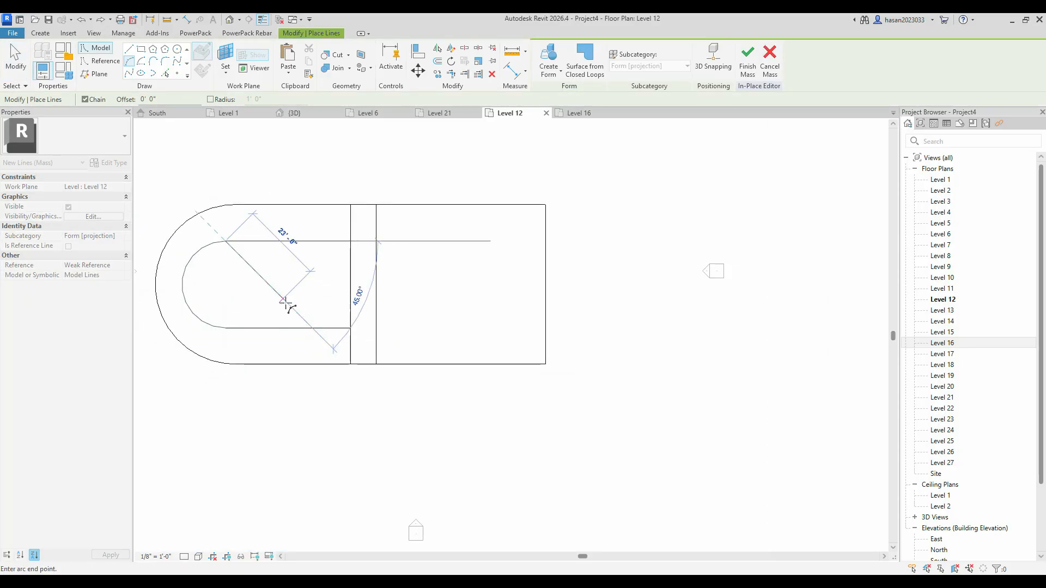
{"action": "key", "text": "Escape"}
{"action": "key", "text": "Escape"}
- Shift the inner profile slightly away from the mass's rounded end and create a solid form from its closed outline
{"action": "left_click_drag", "start_coordinate": [178, 232], "coordinate": [442, 349]}
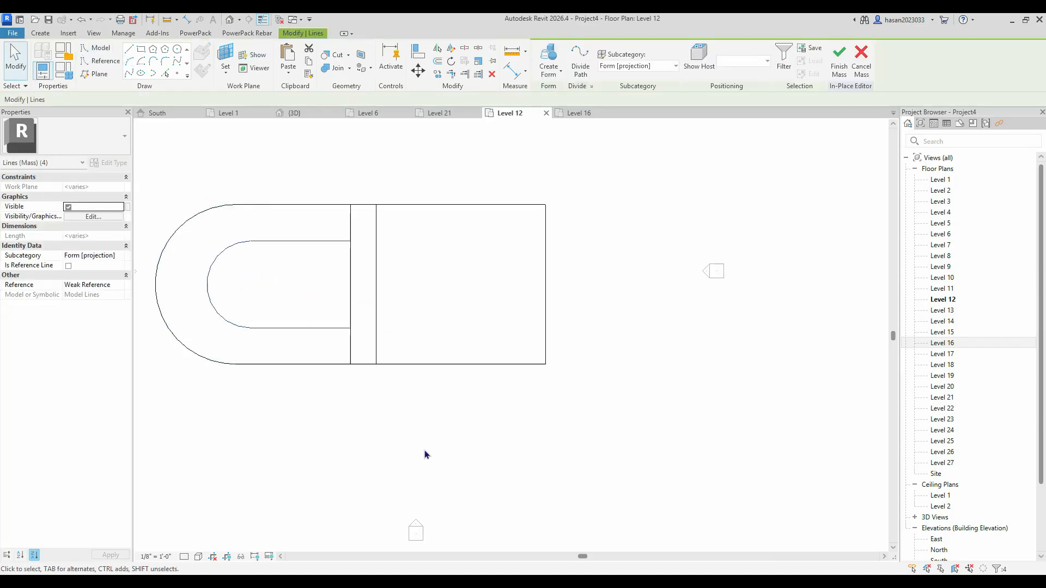
{"action": "left_click", "coordinate": [391, 430]}
{"action": "key", "text": "Tab"}
{"action": "left_click", "coordinate": [311, 328]}
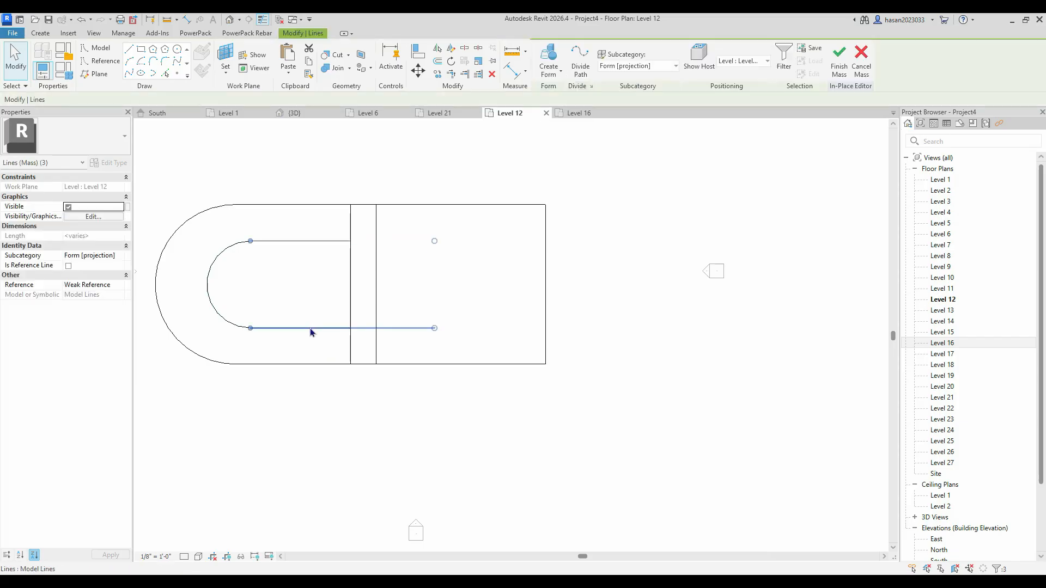
{"action": "left_click", "coordinate": [226, 320], "text": "ctrl"}
{"action": "left_click", "coordinate": [551, 78]}
{"action": "left_click", "coordinate": [564, 95]}
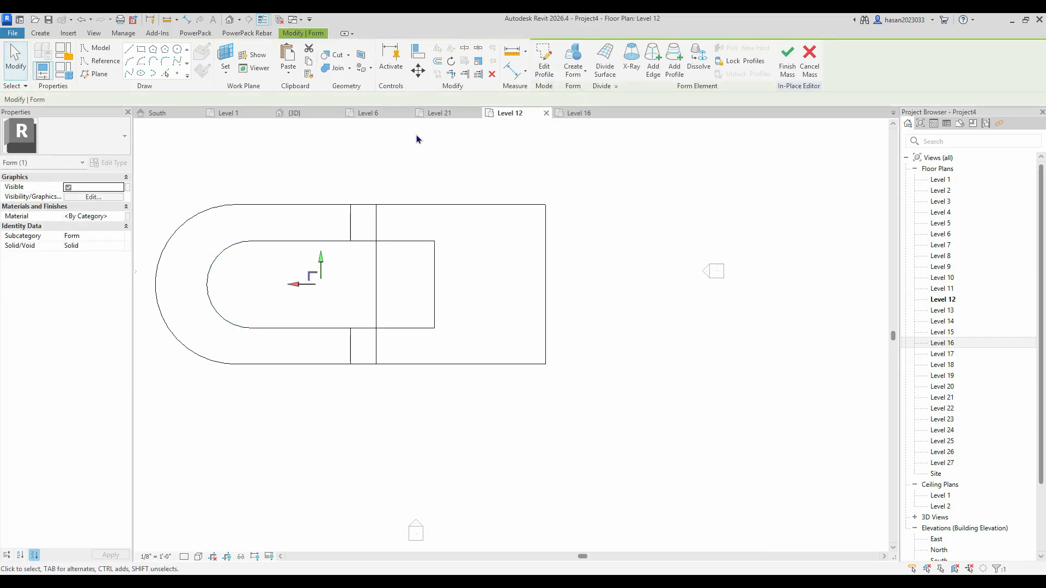
- Raise the top face of the inner solid in the 3D view to just below the upper mass's underside
{"action": "left_click", "coordinate": [297, 113]}
{"action": "middle_click_drag", "start_coordinate": [636, 414], "coordinate": [687, 388], "text": "shift"}
{"action": "left_click_drag", "start_coordinate": [559, 237], "coordinate": [559, 159]}
{"action": "mouse_move", "coordinate": [524, 255]}
{"action": "middle_mouse_down", "text": "shift"}
{"action": "mouse_move", "coordinate": [521, 278]}
{"action": "mouse_move", "coordinate": [539, 265]}
{"action": "middle_mouse_up", "text": "shift"}
{"action": "scroll", "coordinate": [538, 229], "scroll_direction": "up", "scroll_amount": 1}
{"action": "scroll", "coordinate": [537, 230], "scroll_direction": "down", "scroll_amount": 1}
{"action": "scroll", "coordinate": [333, 178], "scroll_direction": "up", "scroll_amount": 2}
{"action": "scroll", "coordinate": [540, 319], "scroll_direction": "down", "scroll_amount": 1}
{"action": "middle_click_drag", "start_coordinate": [540, 318], "coordinate": [447, 376]}
- Align the inner solid's top face with the Level 16 line in the South elevation
{"action": "left_click", "coordinate": [201, 113]}
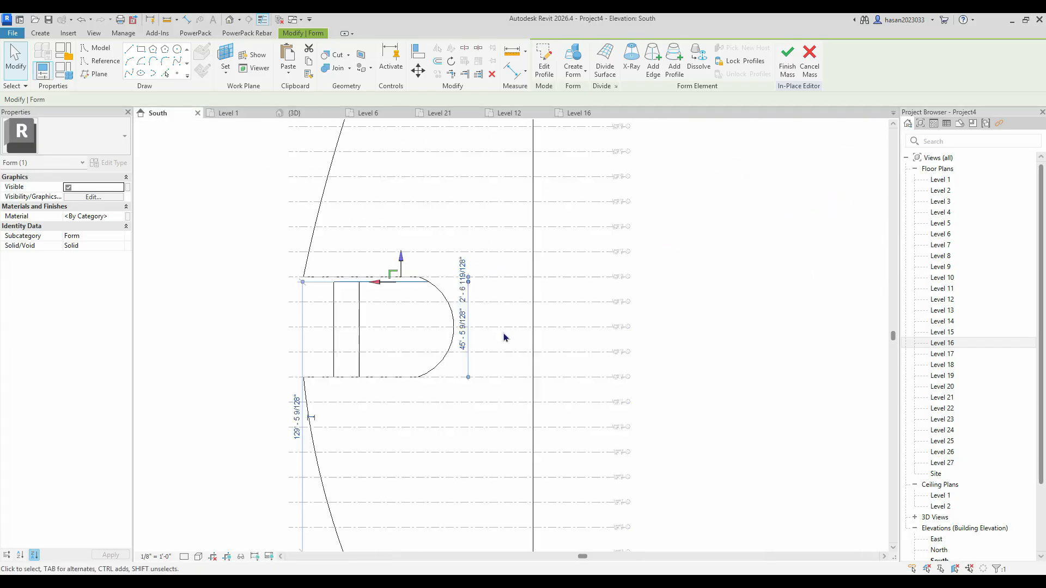
{"action": "key", "text": "a"}
{"action": "key", "text": "l"}
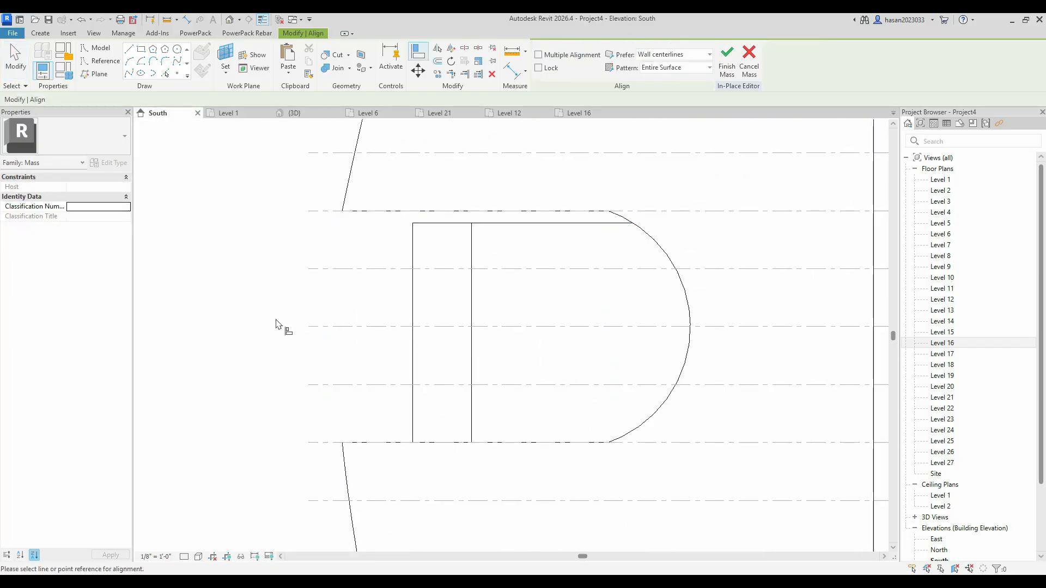
{"action": "left_click", "coordinate": [504, 224]}
{"action": "scroll", "coordinate": [505, 227], "scroll_direction": "down", "scroll_amount": 2}
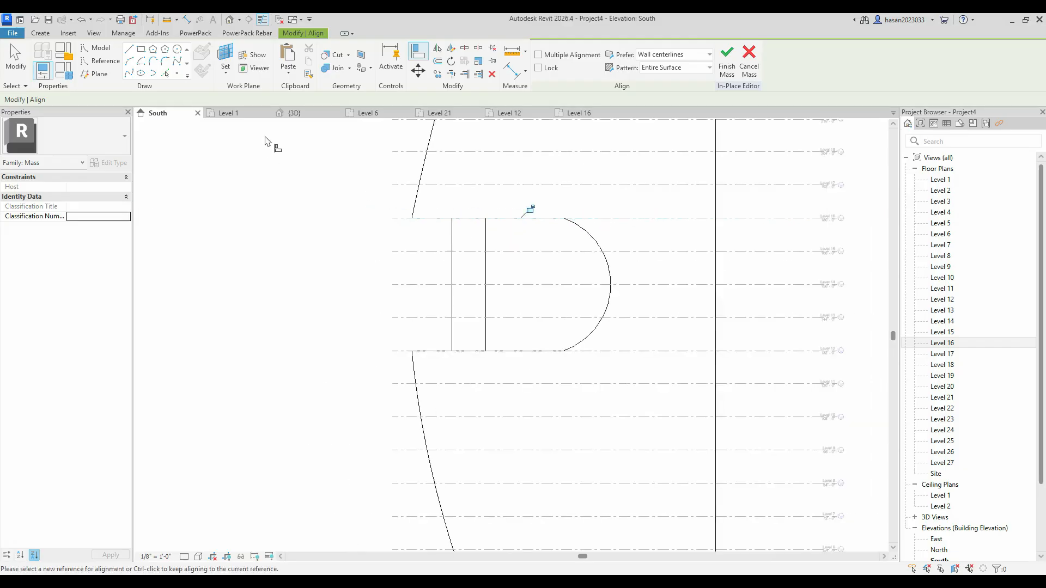
- Finish the in-place mass and check in the 3D view how the inner solid fits between the upper and lower parts
{"action": "left_click", "coordinate": [295, 113]}
{"action": "middle_click_drag", "start_coordinate": [518, 344], "coordinate": [803, 378], "text": "shift"}
{"action": "middle_click_drag", "start_coordinate": [420, 357], "coordinate": [411, 334], "text": "shift"}
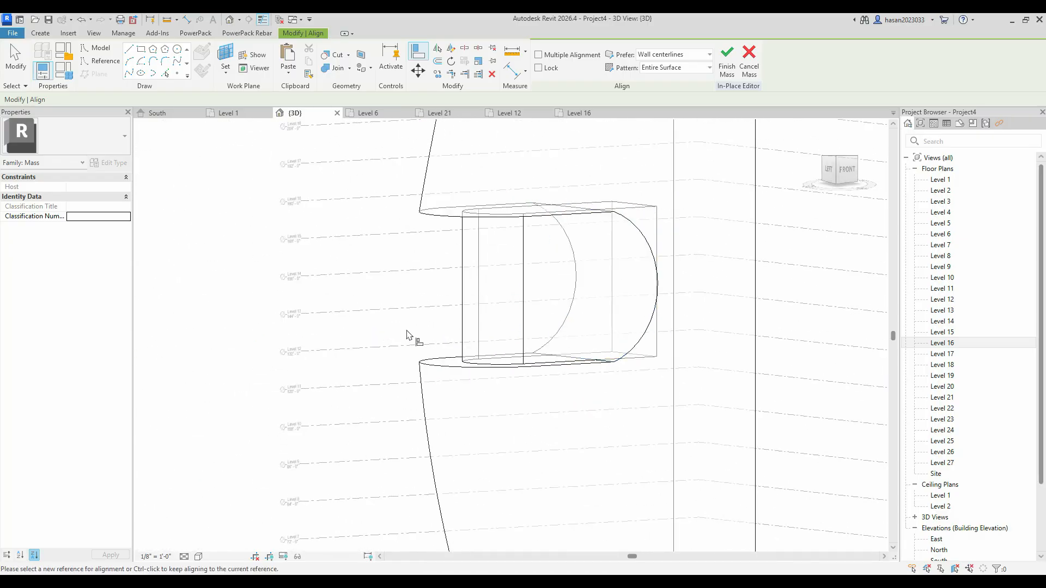
{"action": "middle_click_drag", "start_coordinate": [619, 292], "coordinate": [612, 327], "text": "shift"}
{"action": "middle_click_drag", "start_coordinate": [672, 364], "coordinate": [602, 332]}
{"action": "scroll", "coordinate": [452, 313], "scroll_direction": "up", "scroll_amount": 2}
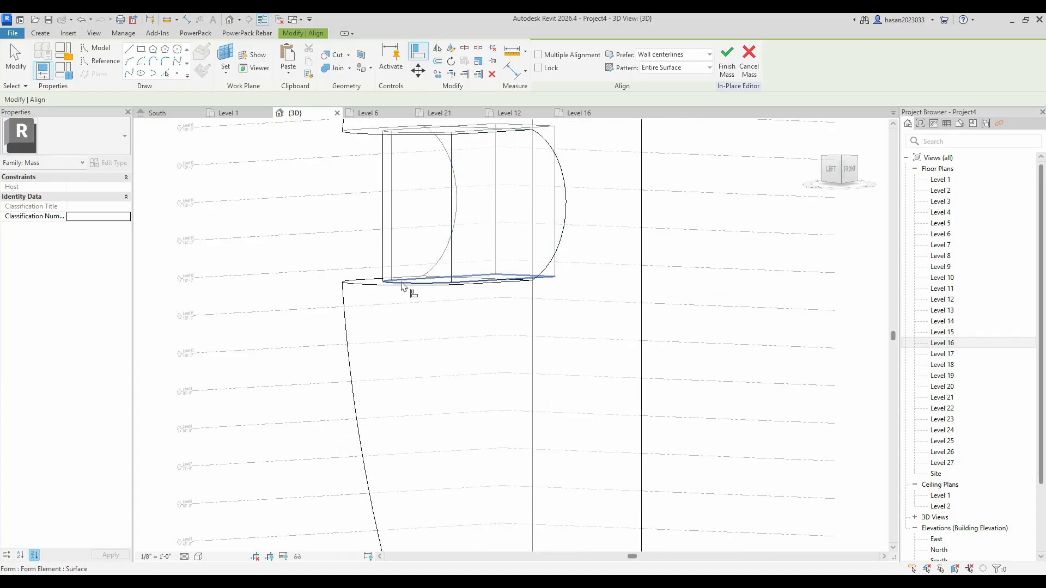
{"action": "left_click", "coordinate": [727, 59]}
{"action": "scroll", "coordinate": [588, 290], "scroll_direction": "down", "scroll_amount": 2}
{"action": "middle_click_drag", "start_coordinate": [506, 341], "coordinate": [464, 349], "text": "shift"}
{"action": "middle_click_drag", "start_coordinate": [507, 275], "coordinate": [540, 269], "text": "shift"}
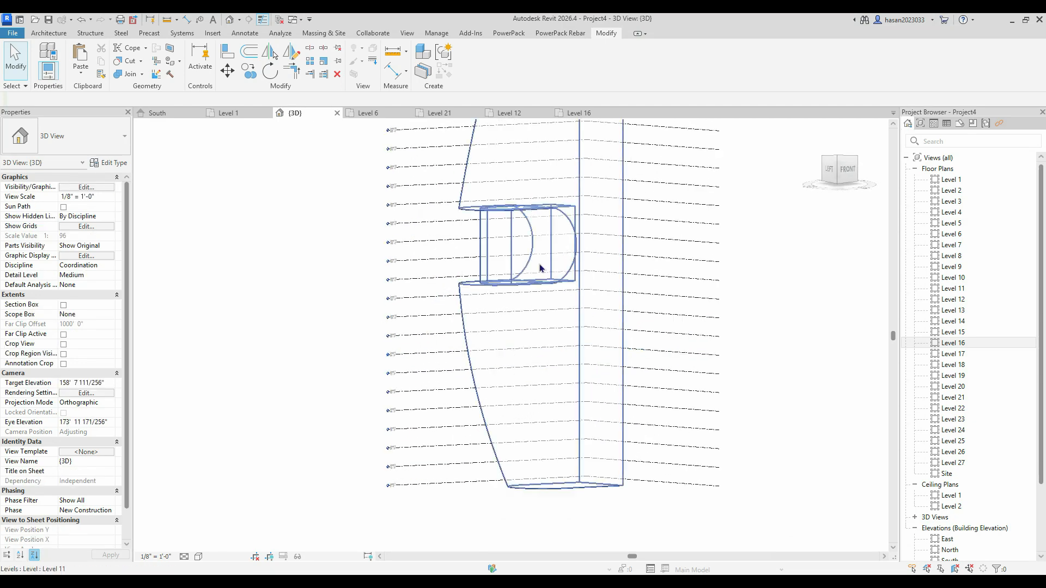
{"action": "left_click", "coordinate": [539, 268]}
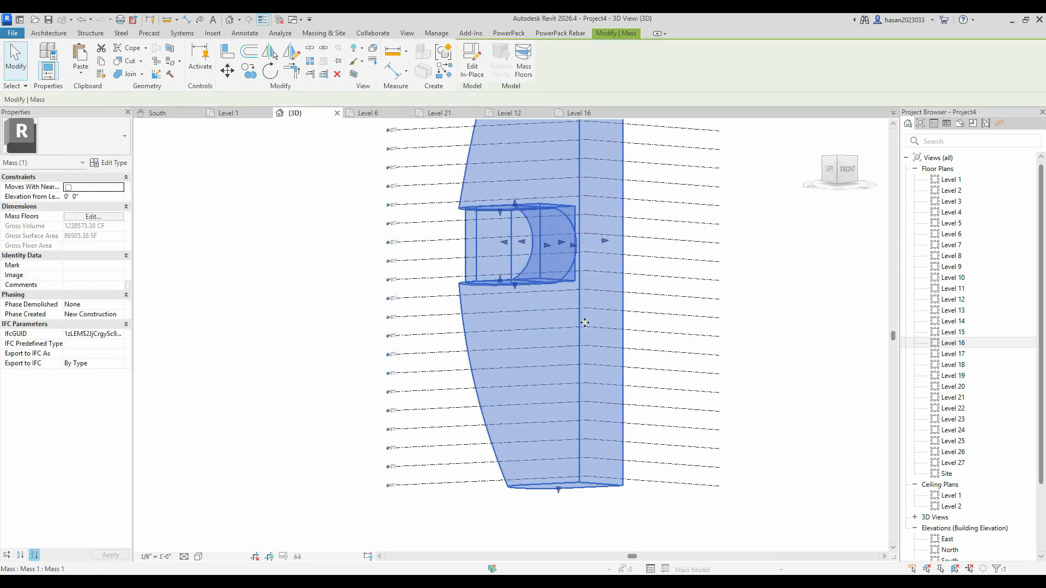
{"action": "left_click", "coordinate": [737, 278]}
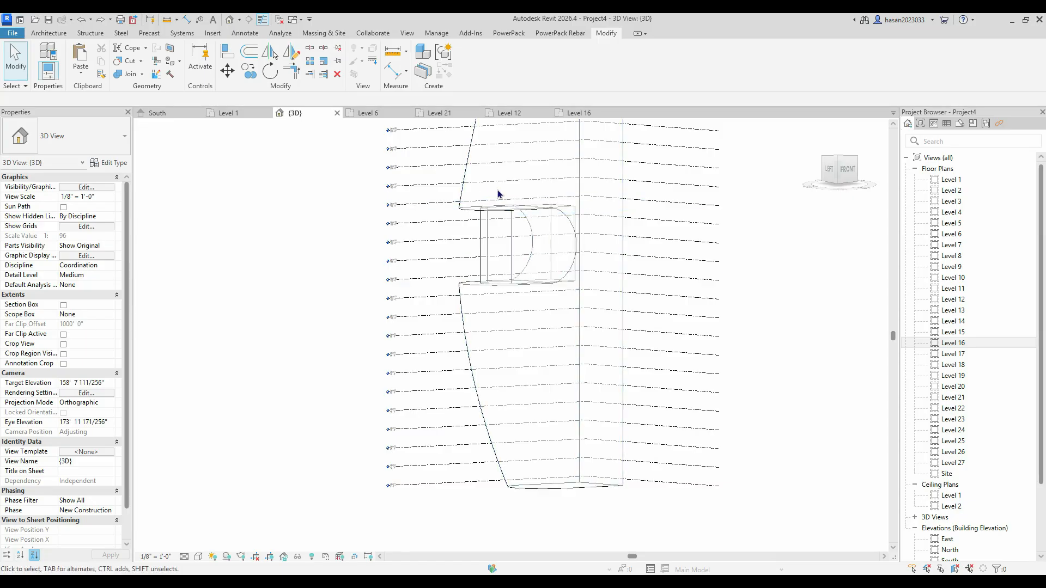
- Reopen the tower mass for in-place editing and join the inner solid to the already joined tower geometry
{"action": "double_click", "coordinate": [469, 168]}
{"action": "scroll", "coordinate": [524, 266], "scroll_direction": "up", "scroll_amount": 3}
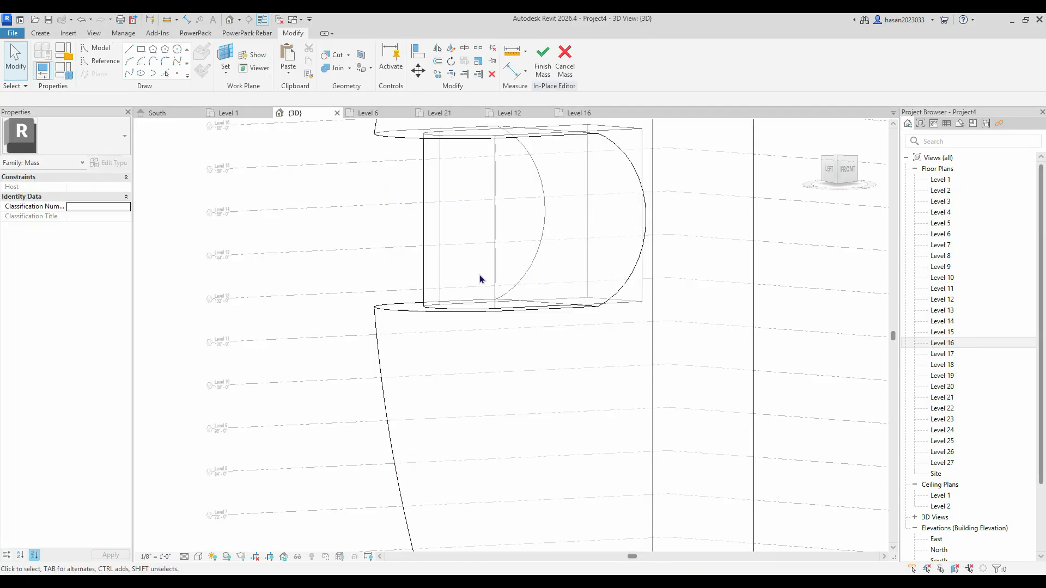
{"action": "left_click", "coordinate": [329, 70]}
{"action": "left_click", "coordinate": [487, 298]}
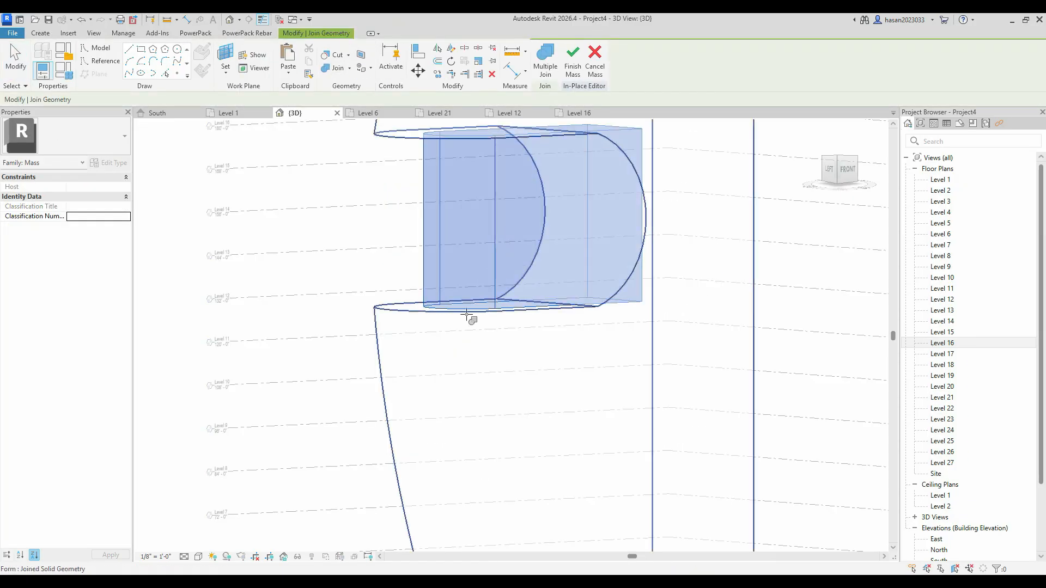
{"action": "left_click", "coordinate": [404, 315]}
{"action": "scroll", "coordinate": [404, 315], "scroll_direction": "down", "scroll_amount": 3}
{"action": "middle_click_drag", "start_coordinate": [442, 355], "coordinate": [661, 381], "text": "shift"}
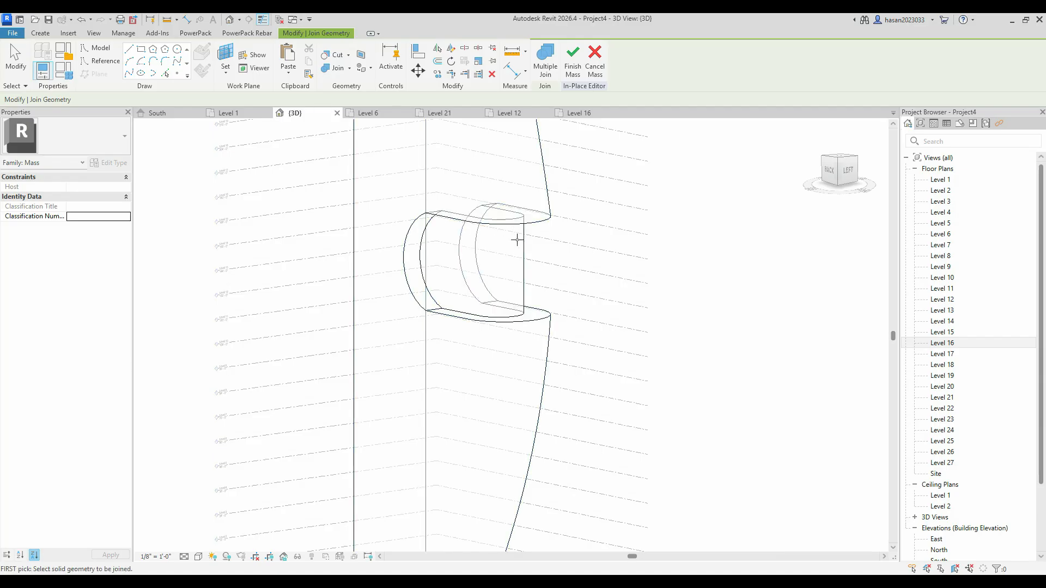
{"action": "left_click", "coordinate": [517, 229]}
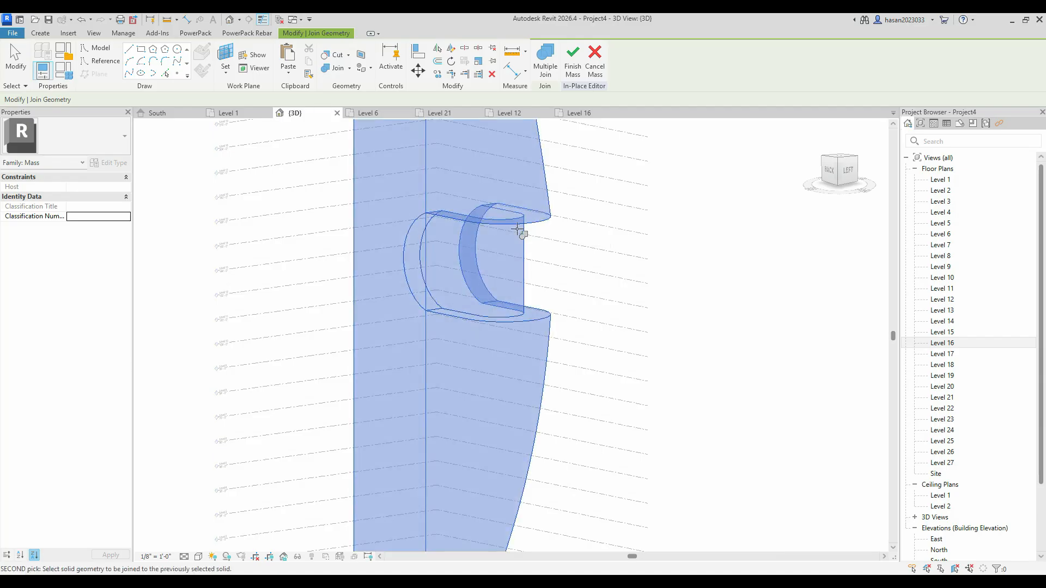
{"action": "key", "text": "Escape"}
{"action": "key", "text": "Escape"}
{"action": "left_click", "coordinate": [329, 65]}
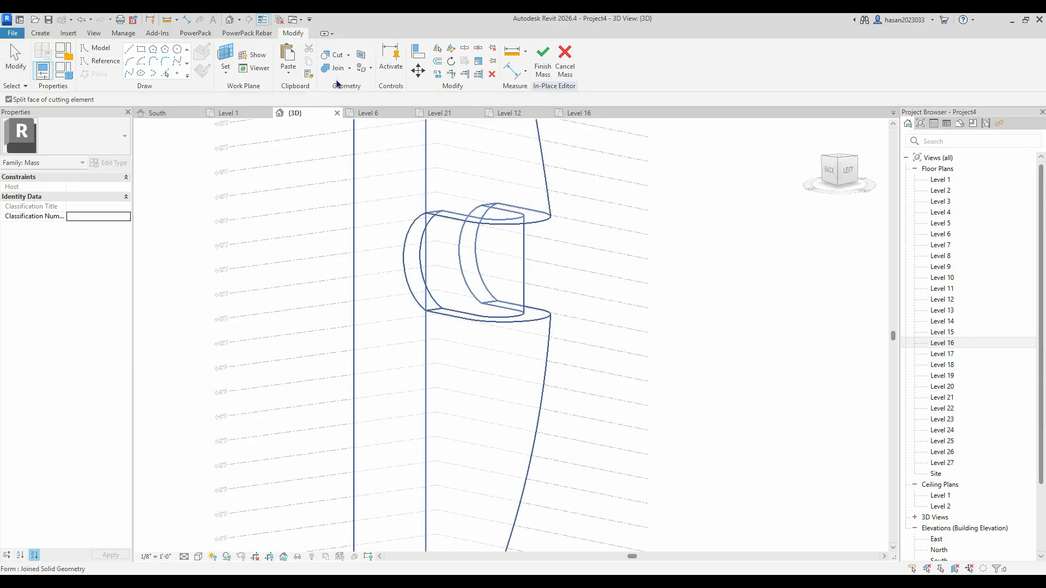
{"action": "key", "text": "Escape"}
{"action": "left_click", "coordinate": [337, 67]}
{"action": "scroll", "coordinate": [504, 236], "scroll_direction": "up", "scroll_amount": 4}
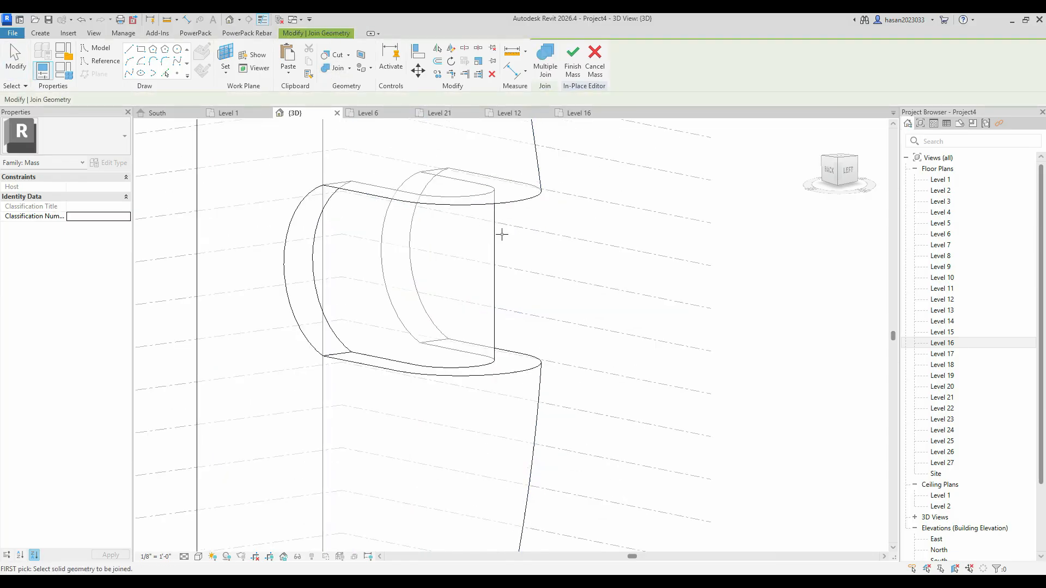
{"action": "scroll", "coordinate": [546, 286], "scroll_direction": "down", "scroll_amount": 2}
{"action": "middle_click_drag", "start_coordinate": [546, 287], "coordinate": [390, 290], "text": "shift"}
{"action": "key", "text": "Escape"}
- Finish the in-place mass edit and bring the whole tower into view
{"action": "left_click", "coordinate": [542, 60]}
{"action": "middle_click_drag", "start_coordinate": [451, 402], "coordinate": [547, 402], "text": "shift"}
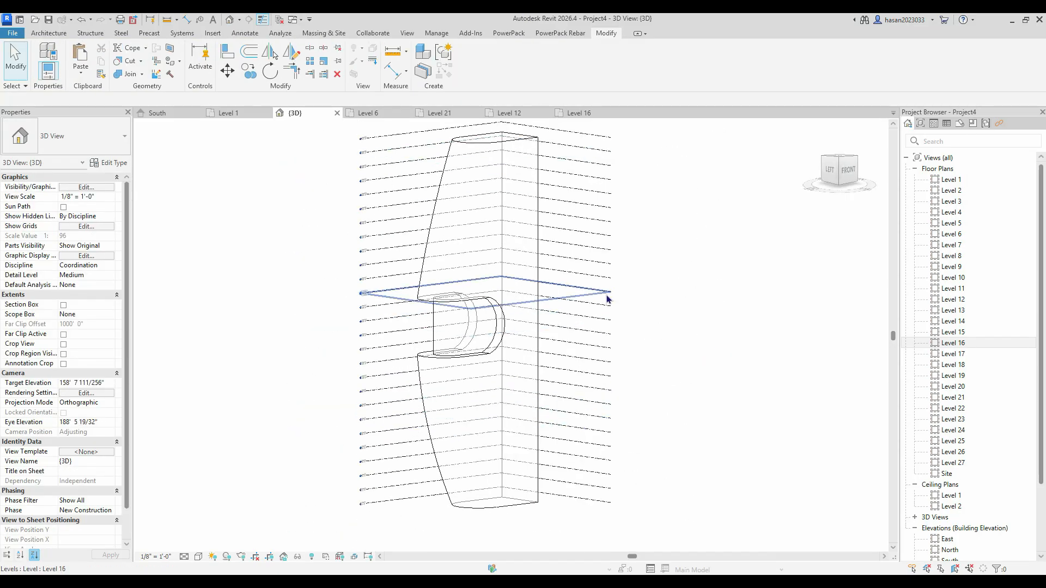
{"action": "scroll", "coordinate": [607, 293], "scroll_direction": "down", "scroll_amount": 3}
{"action": "middle_click_drag", "start_coordinate": [624, 351], "coordinate": [627, 318]}
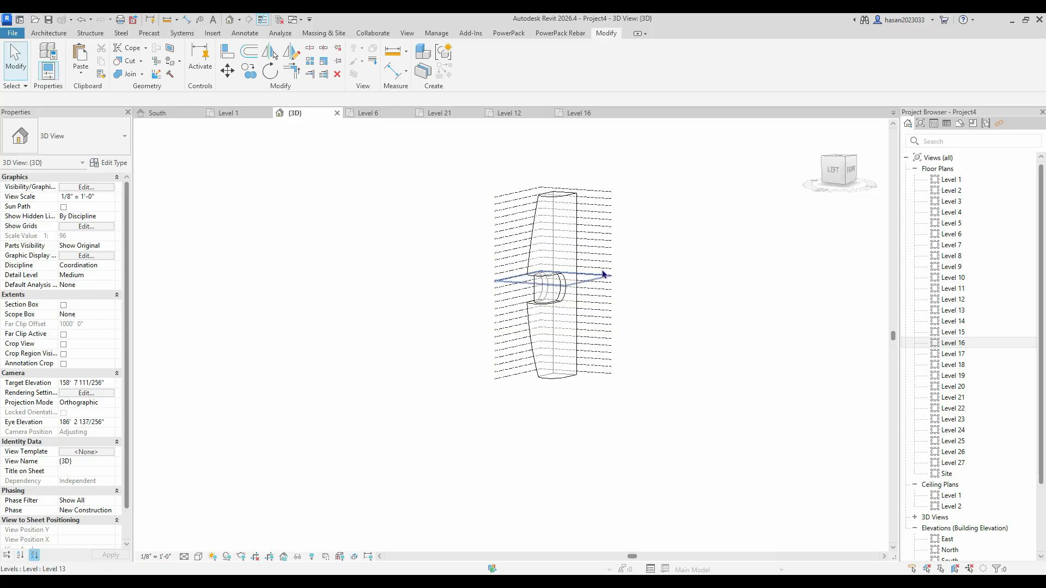
- Create mass floors for the tower mass at all levels through Level 27
{"action": "left_click", "coordinate": [572, 203]}
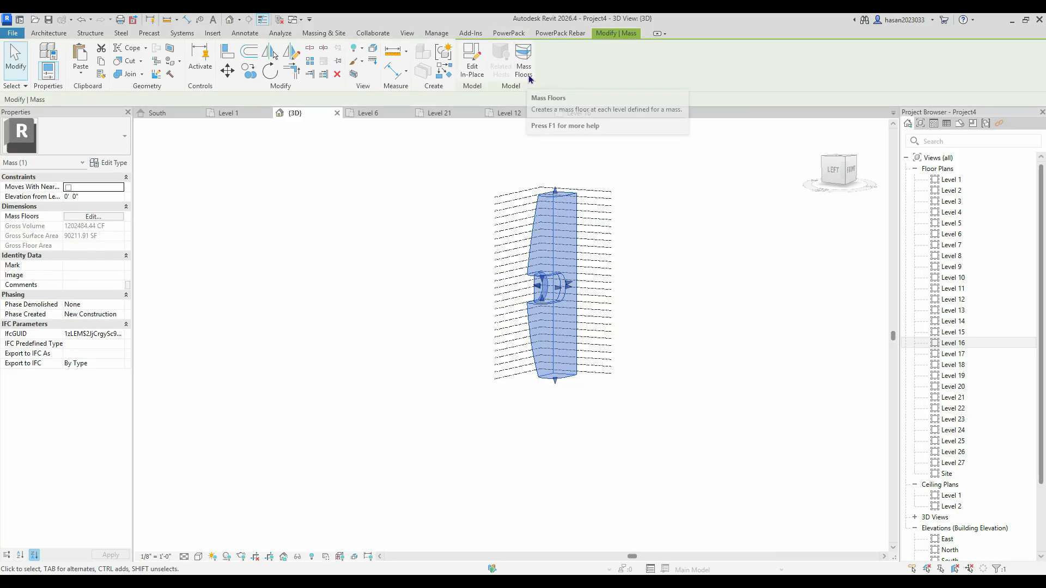
{"action": "left_click", "coordinate": [524, 58]}
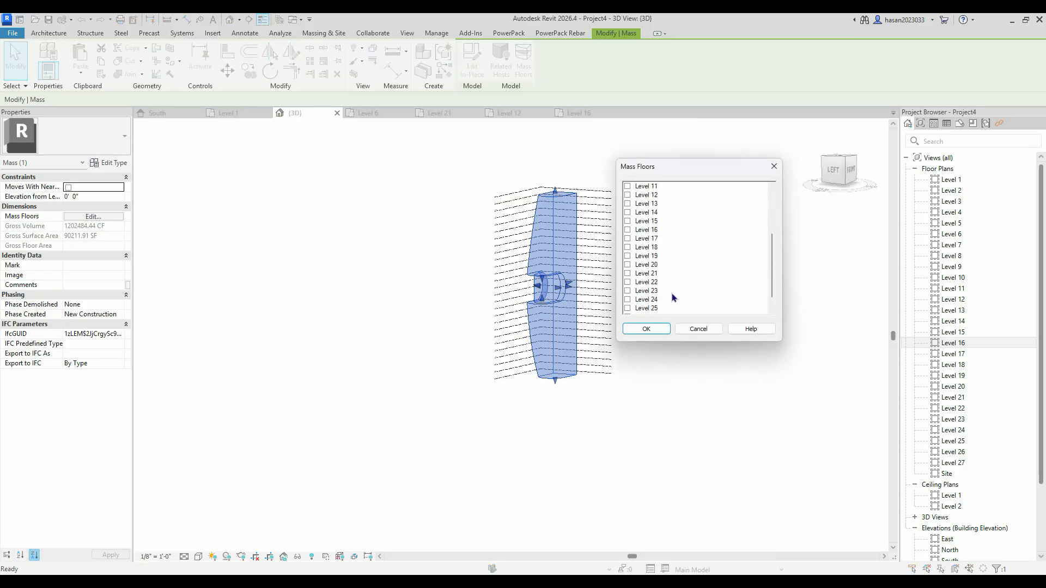
{"action": "scroll", "coordinate": [658, 272], "scroll_direction": "down", "scroll_amount": 4}
{"action": "left_click", "coordinate": [630, 309], "text": "shift"}
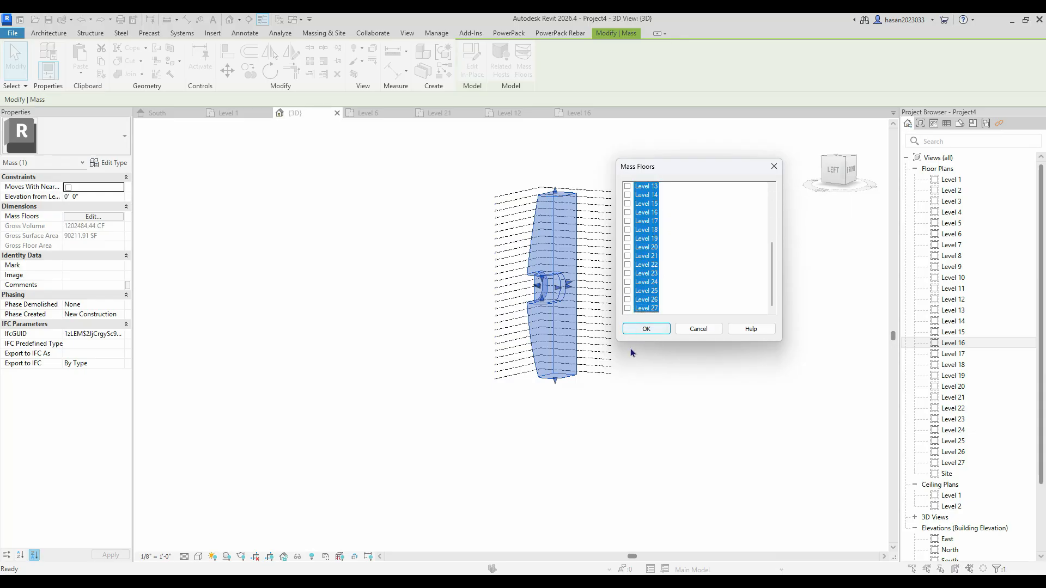
{"action": "left_click", "coordinate": [647, 331]}
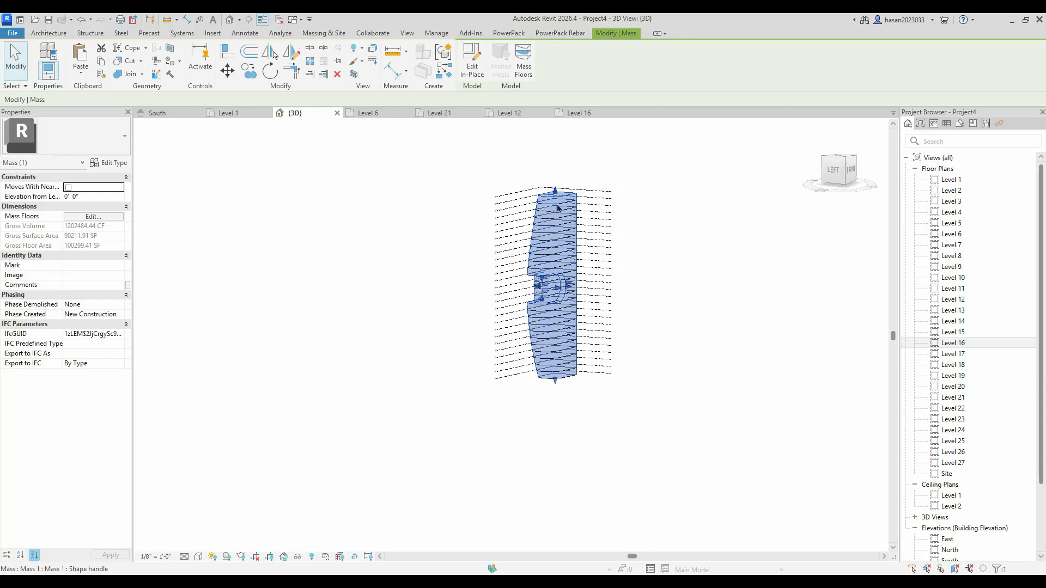
{"action": "left_click", "coordinate": [666, 186]}
- Create Generic - 12" floors by face on all of the tower's mass floors at once
{"action": "middle_click_drag", "start_coordinate": [602, 224], "coordinate": [572, 229], "text": "shift"}
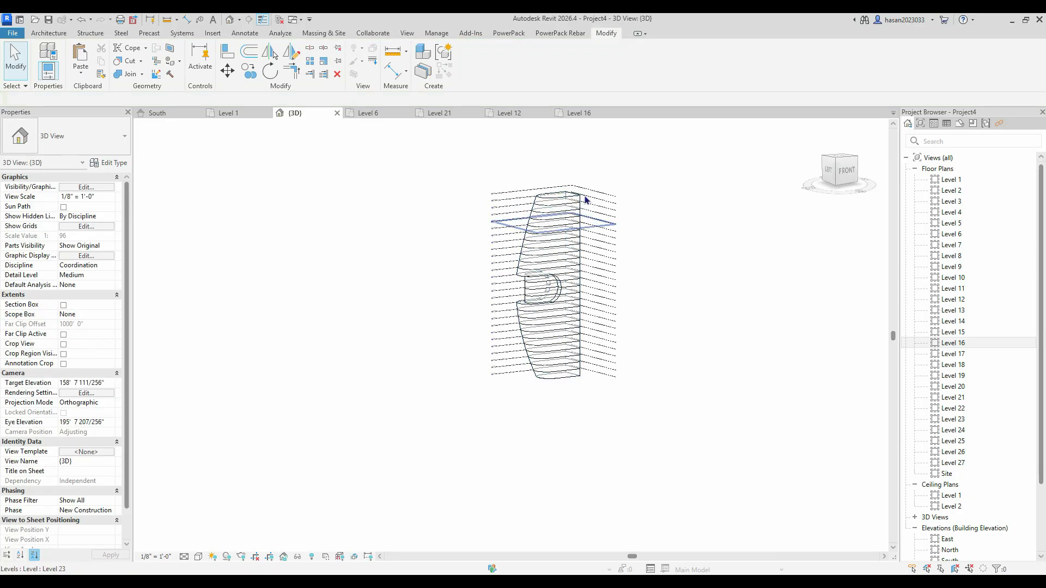
{"action": "scroll", "coordinate": [567, 195], "scroll_direction": "up", "scroll_amount": 3}
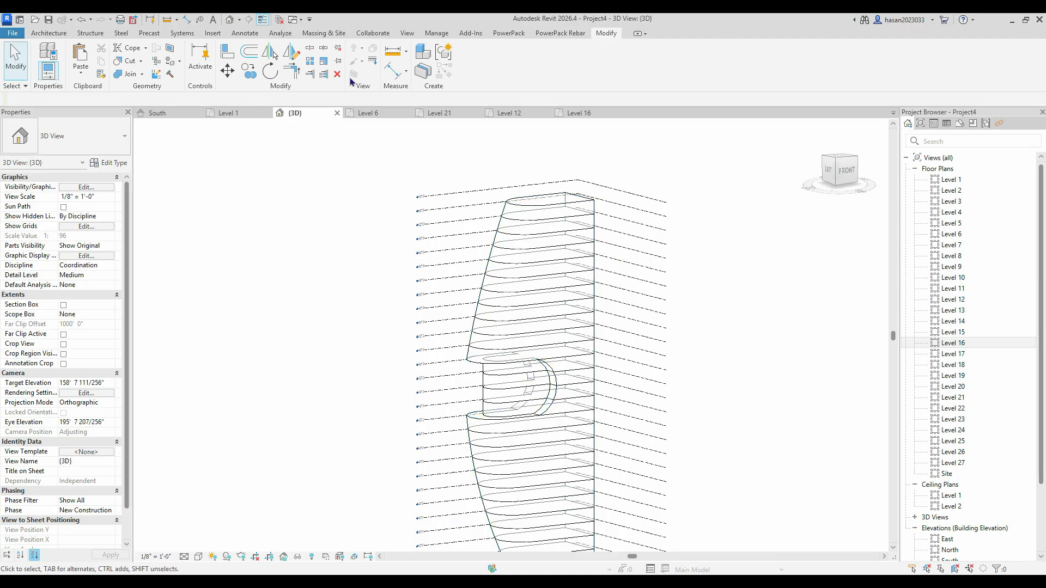
{"action": "left_click", "coordinate": [325, 35]}
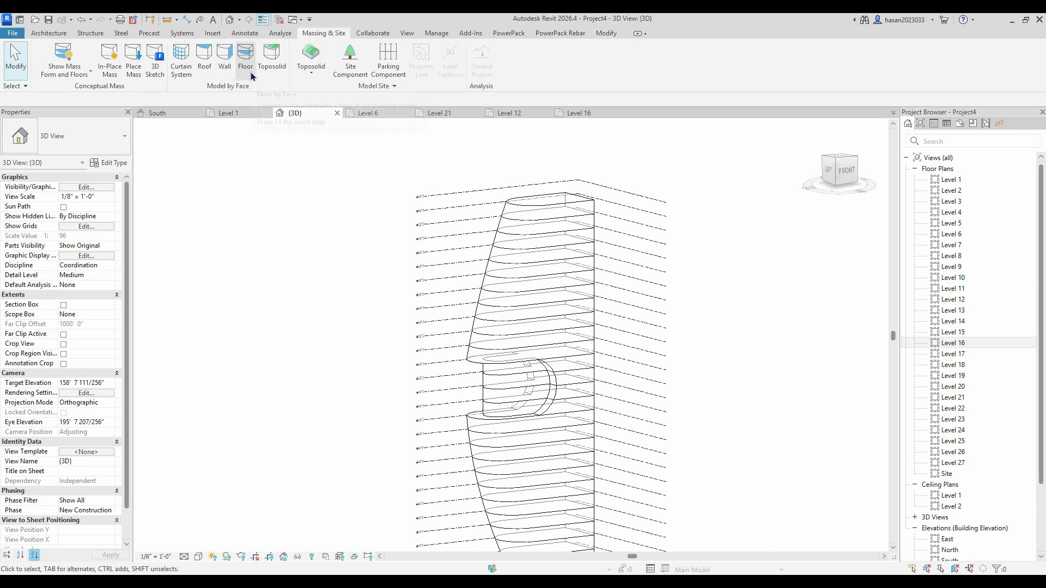
{"action": "left_click", "coordinate": [251, 76]}
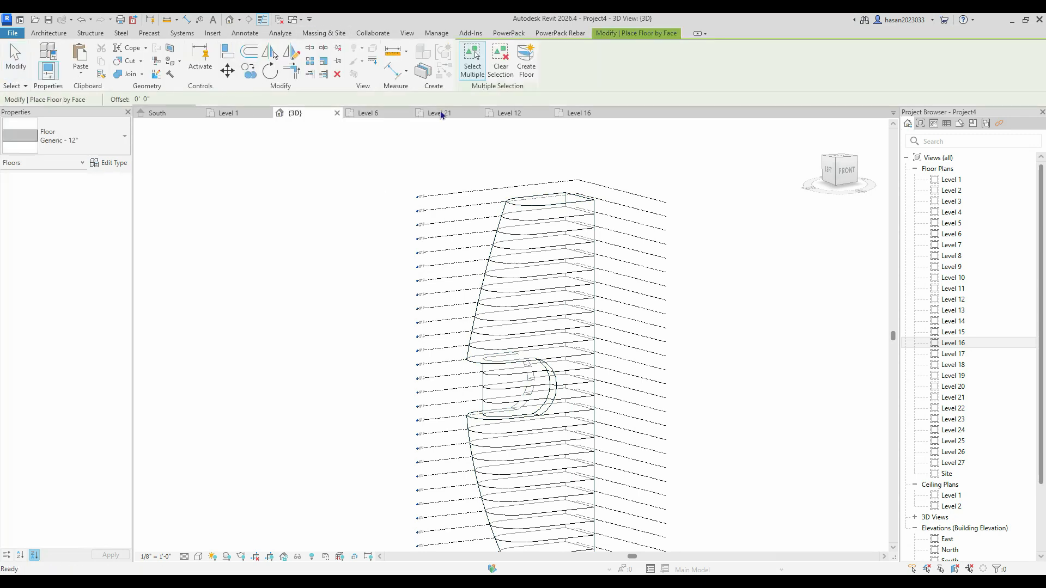
{"action": "scroll", "coordinate": [632, 283], "scroll_direction": "down", "scroll_amount": 3}
{"action": "middle_click_drag", "start_coordinate": [649, 334], "coordinate": [618, 236]}
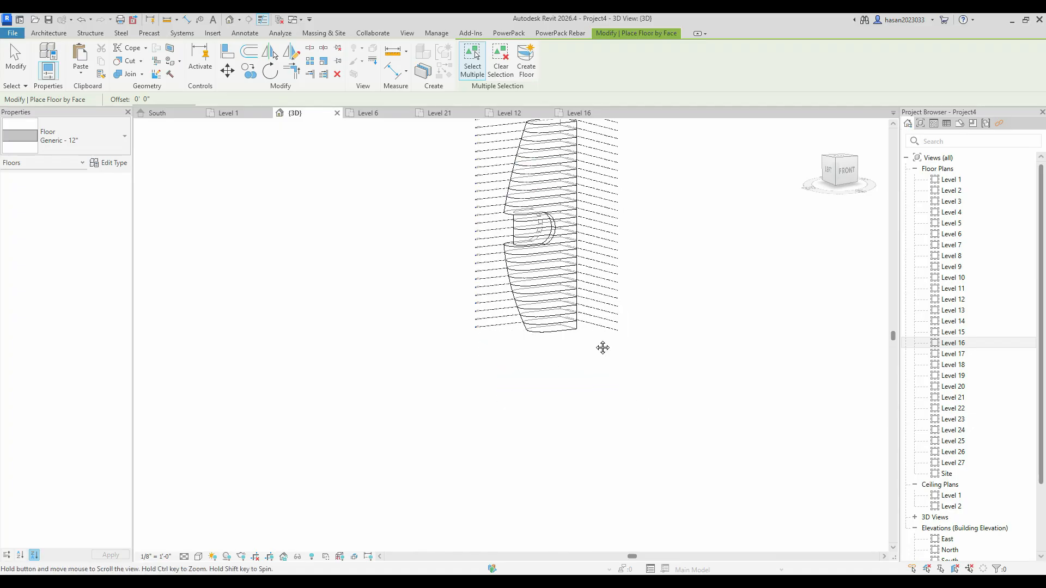
{"action": "middle_click_drag", "start_coordinate": [602, 349], "coordinate": [617, 437]}
{"action": "left_click_drag", "start_coordinate": [515, 194], "coordinate": [637, 456]}
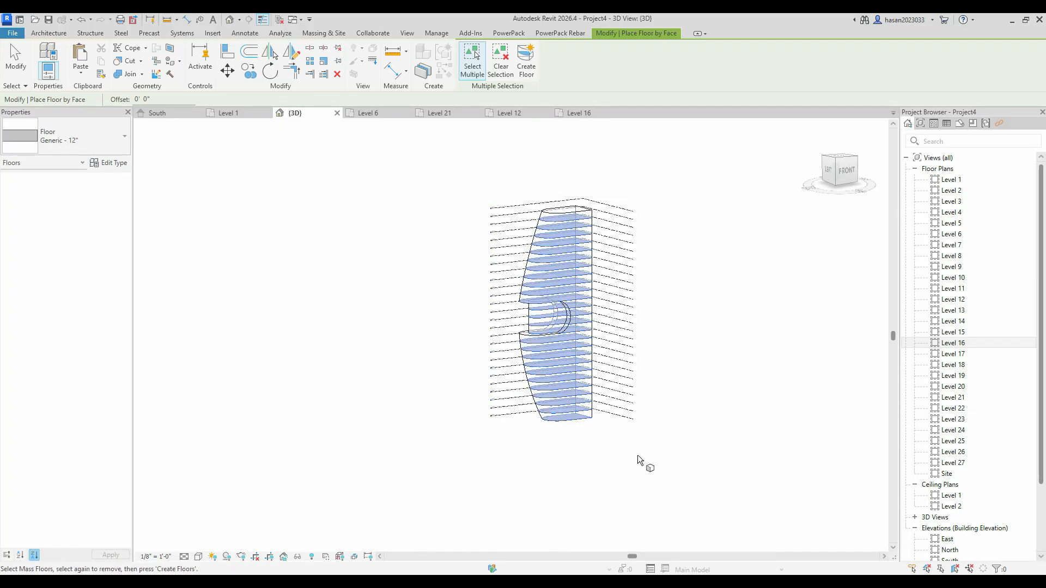
{"action": "left_click", "coordinate": [527, 68]}
- Examine the floor slabs and the mass around them from several angles, near and far
{"action": "scroll", "coordinate": [645, 328], "scroll_direction": "up", "scroll_amount": 4}
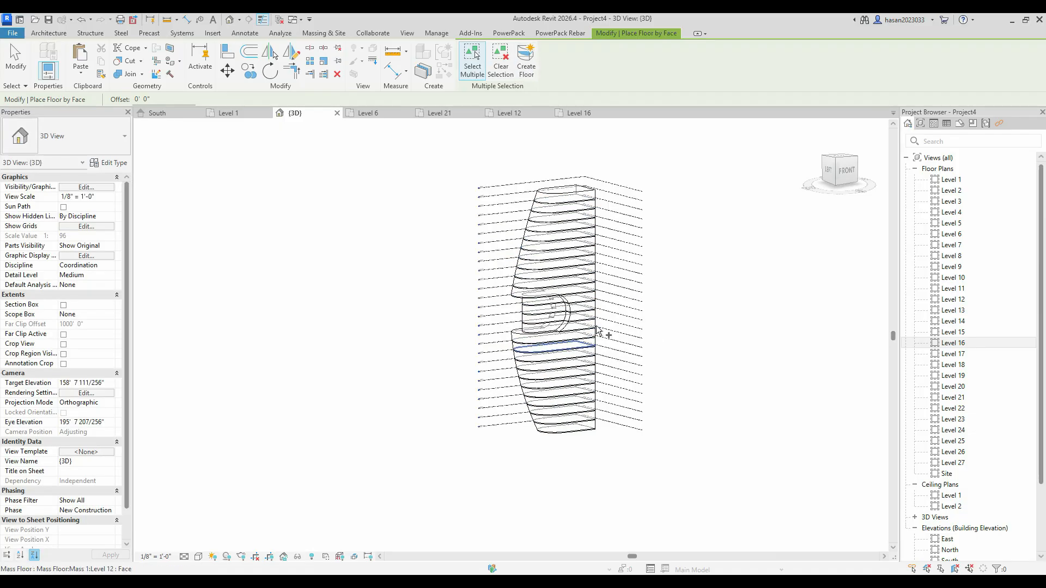
{"action": "scroll", "coordinate": [650, 335], "scroll_direction": "down", "scroll_amount": 3}
{"action": "middle_click_drag", "start_coordinate": [650, 335], "coordinate": [669, 327], "text": "shift"}
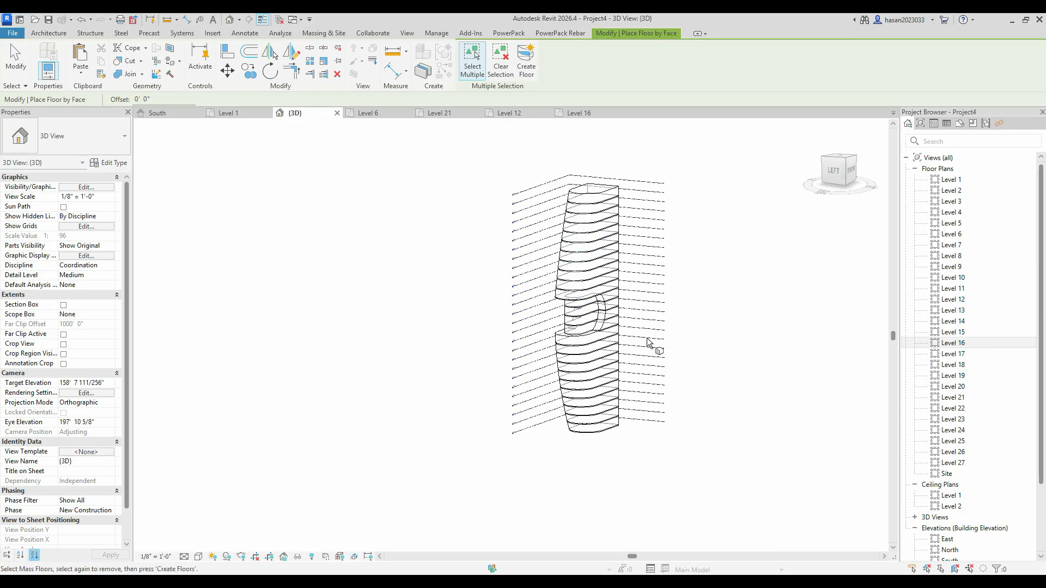
{"action": "scroll", "coordinate": [612, 252], "scroll_direction": "up", "scroll_amount": 5}
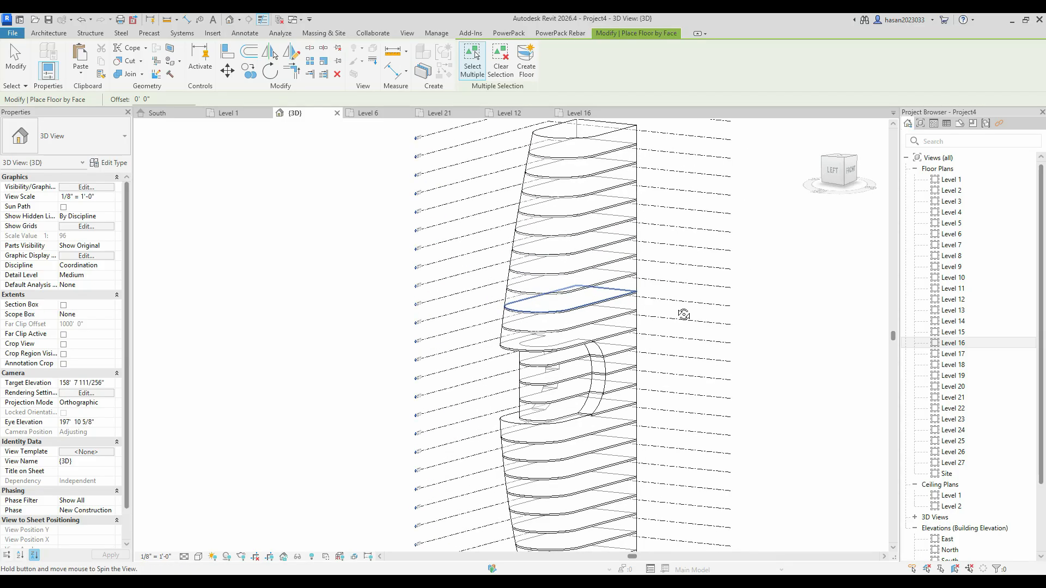
{"action": "middle_click_drag", "start_coordinate": [612, 234], "coordinate": [587, 188], "text": "shift"}
{"action": "key", "text": "Escape"}
{"action": "scroll", "coordinate": [616, 208], "scroll_direction": "down", "scroll_amount": 3}
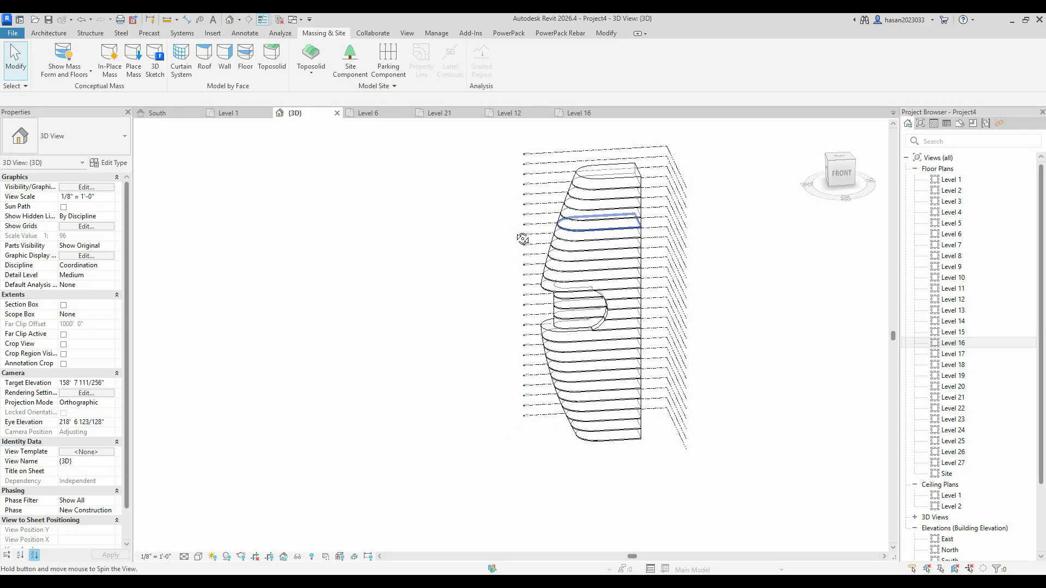
{"action": "left_click", "coordinate": [588, 186]}
{"action": "middle_click_drag", "start_coordinate": [787, 303], "coordinate": [553, 234], "text": "shift"}
{"action": "scroll", "coordinate": [598, 271], "scroll_direction": "down", "scroll_amount": 4}
{"action": "scroll", "coordinate": [605, 332], "scroll_direction": "up", "scroll_amount": 6}
{"action": "scroll", "coordinate": [604, 332], "scroll_direction": "down", "scroll_amount": 6}
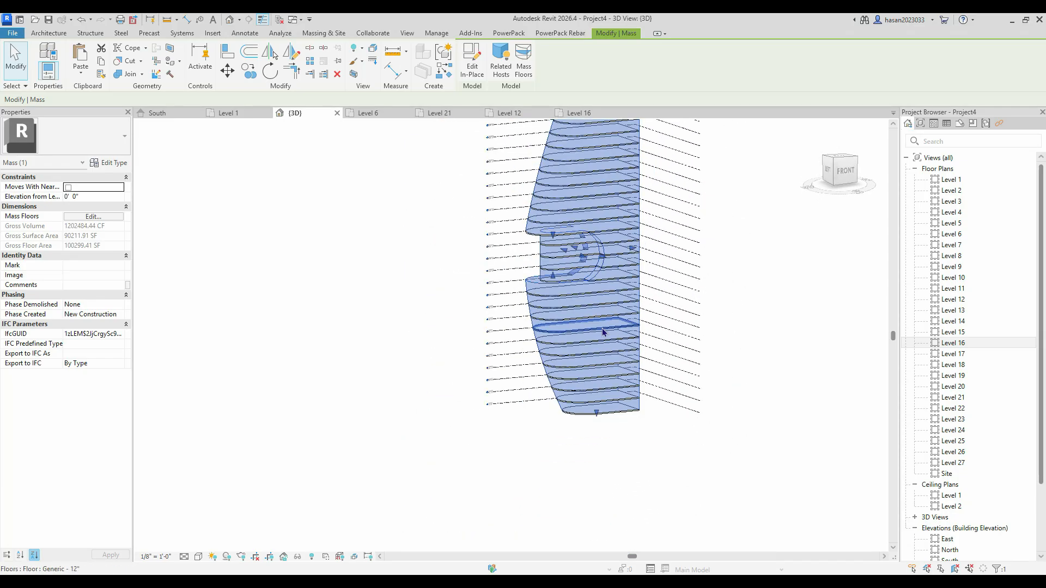
{"action": "left_click", "coordinate": [685, 209]}
{"action": "scroll", "coordinate": [621, 213], "scroll_direction": "up", "scroll_amount": 5}
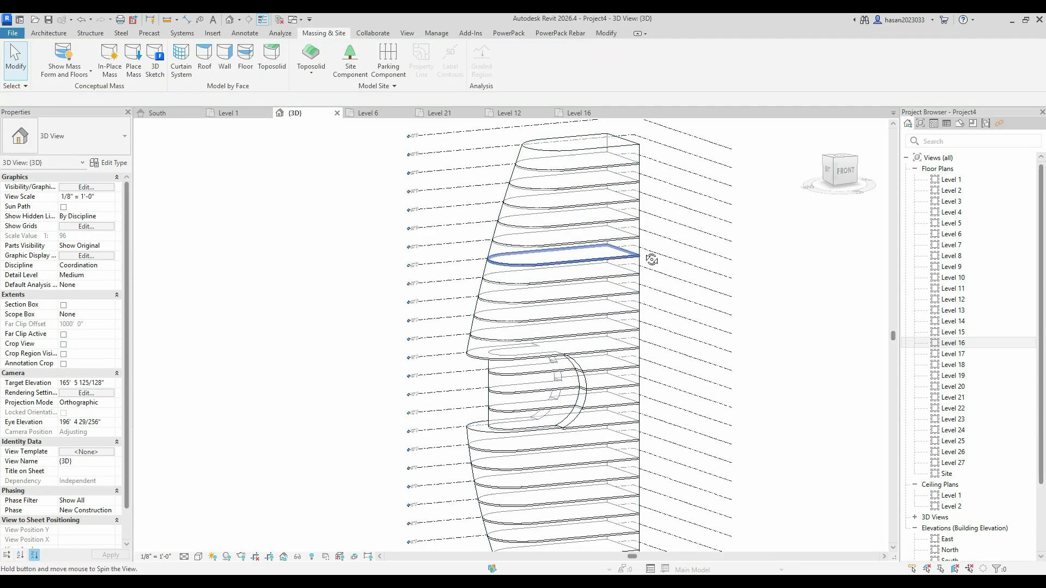
- Try to place a Generic - 8" wall by face on the tower's flat side with the location line at Finish Face: Exterior
{"action": "middle_click_drag", "start_coordinate": [651, 260], "coordinate": [705, 210], "text": "shift"}
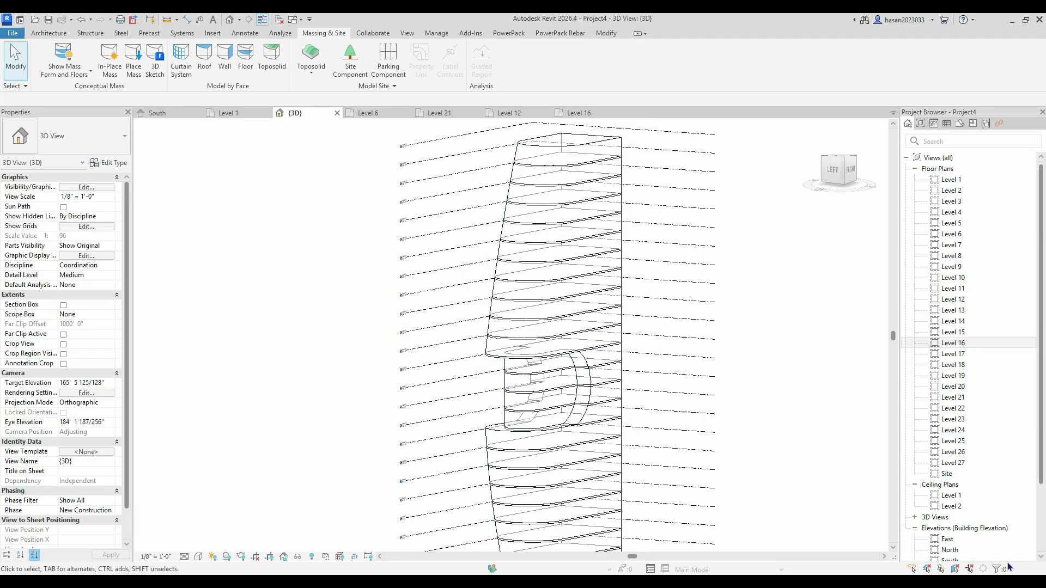
{"action": "scroll", "coordinate": [757, 497], "scroll_direction": "down", "scroll_amount": 2}
{"action": "middle_click_drag", "start_coordinate": [734, 391], "coordinate": [690, 285]}
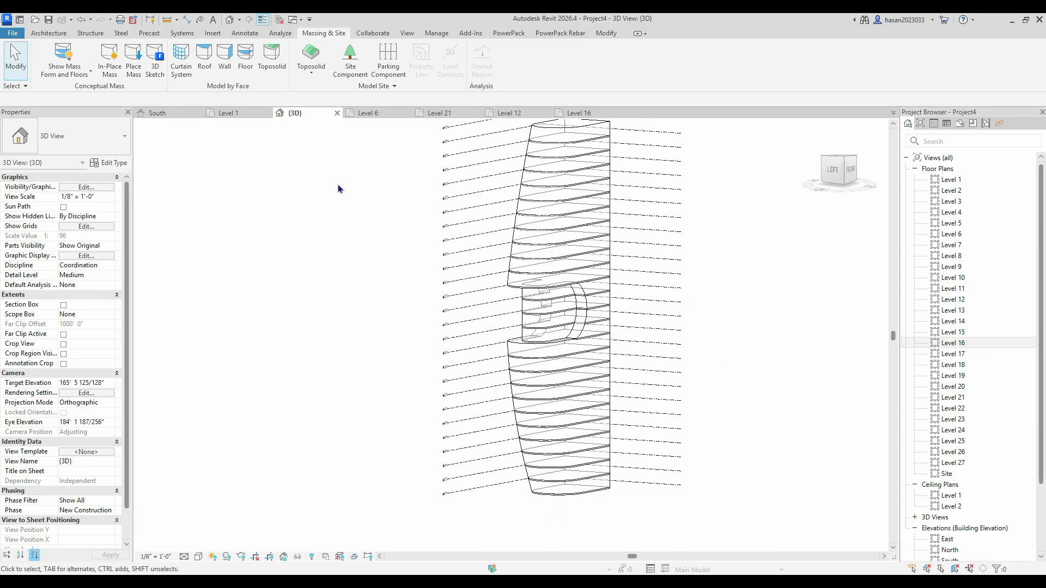
{"action": "left_click", "coordinate": [230, 77]}
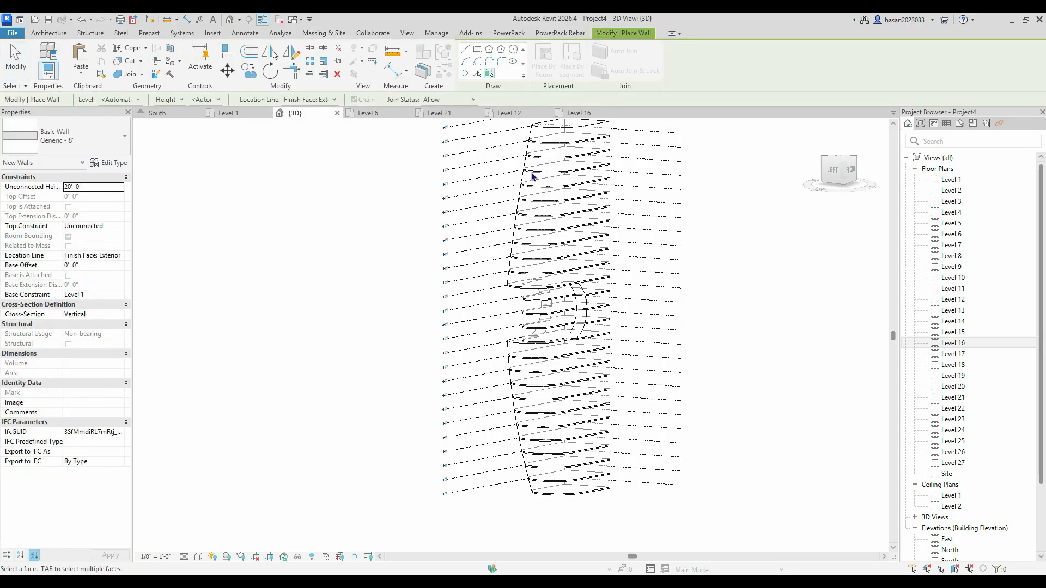
{"action": "scroll", "coordinate": [614, 146], "scroll_direction": "up", "scroll_amount": 2}
{"action": "scroll", "coordinate": [616, 163], "scroll_direction": "down", "scroll_amount": 3}
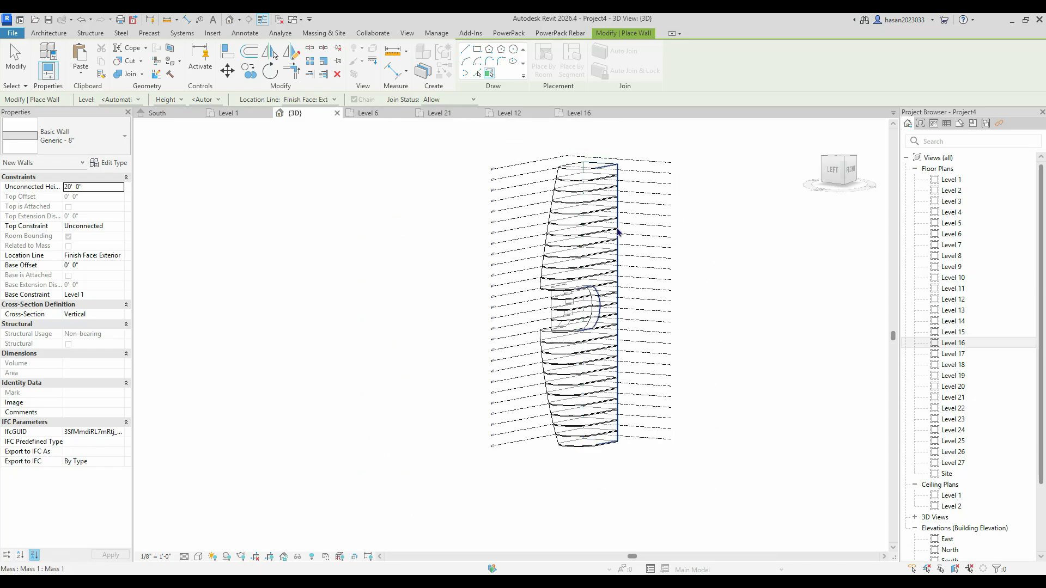
{"action": "scroll", "coordinate": [611, 177], "scroll_direction": "up", "scroll_amount": 2}
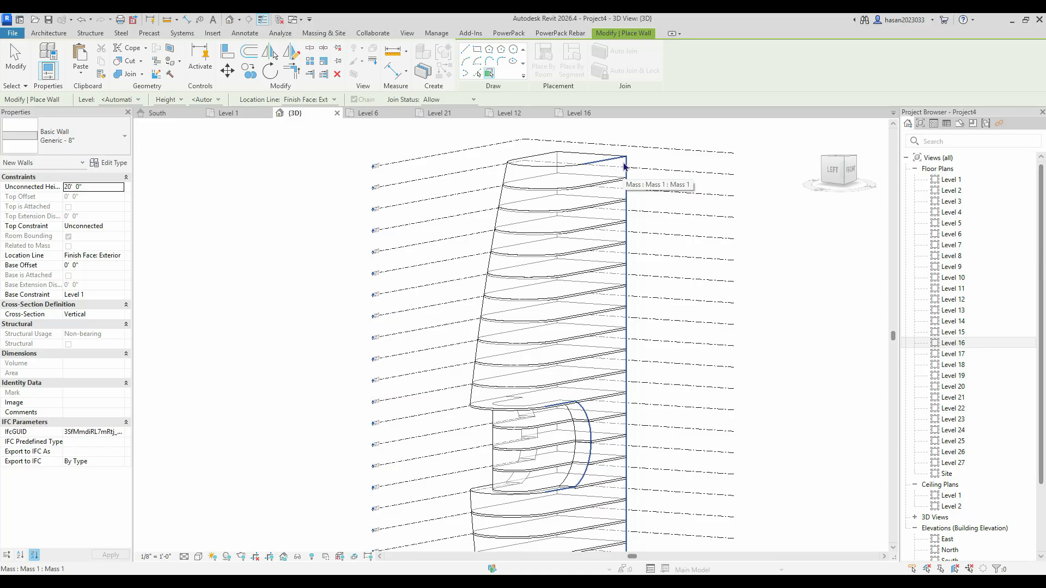
{"action": "left_click", "coordinate": [626, 168]}
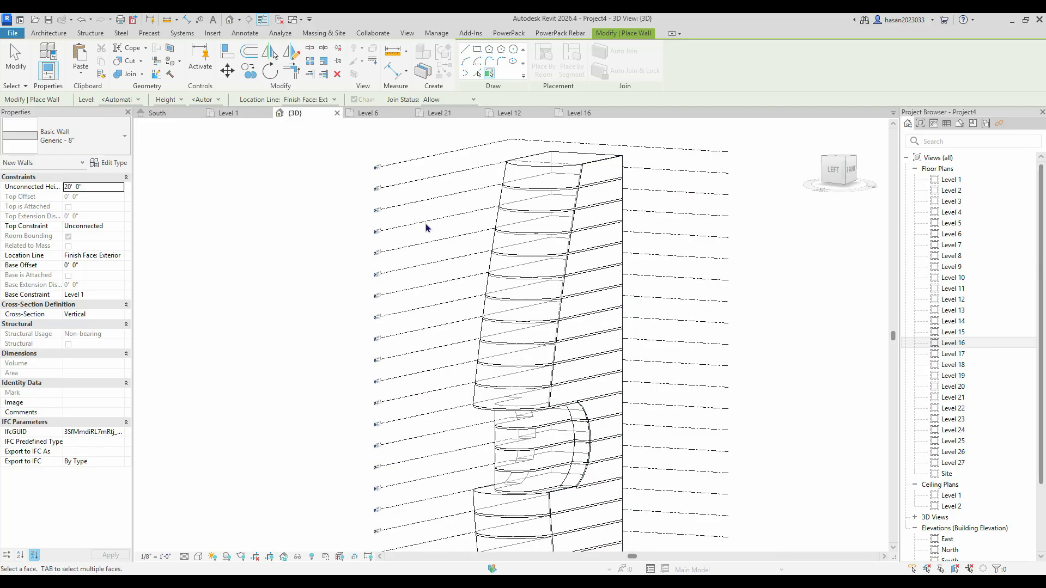
{"action": "left_click", "coordinate": [586, 207]}
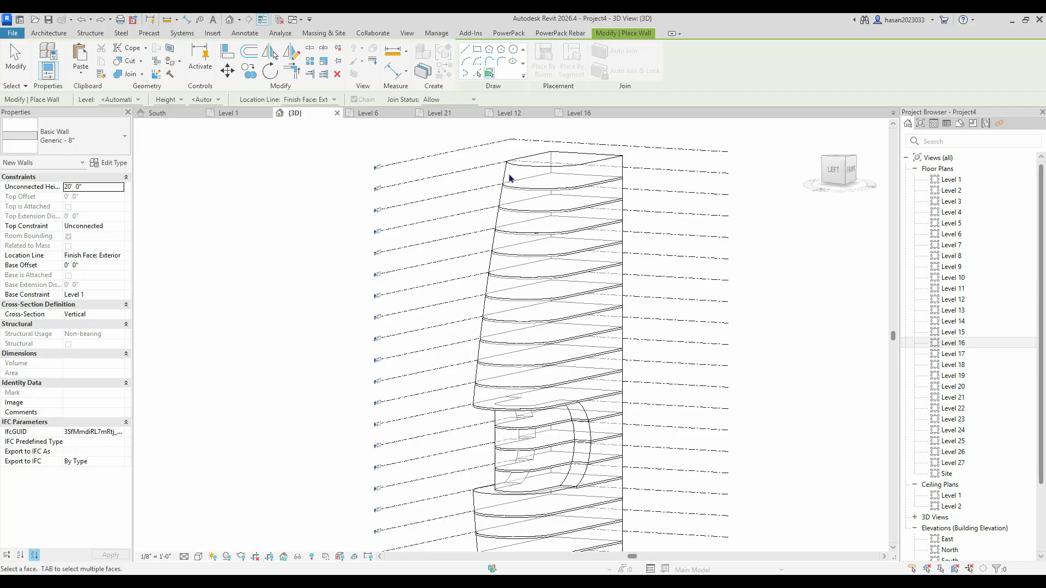
- Set the wall location line to Finish Face: Interior and place Generic - 8" walls by face on both flat sides of the tower
{"action": "left_click", "coordinate": [120, 256]}
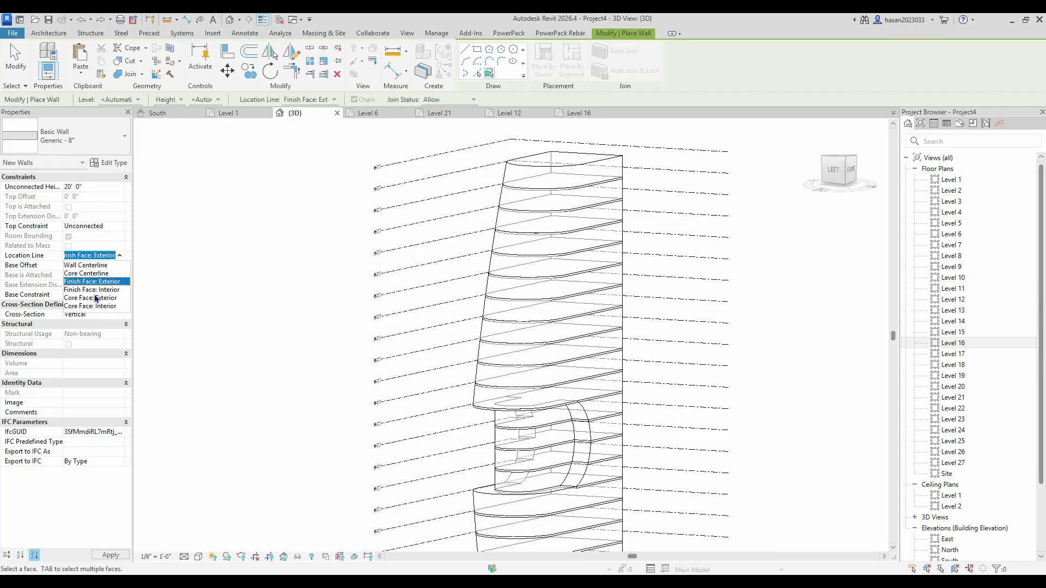
{"action": "left_click", "coordinate": [93, 290]}
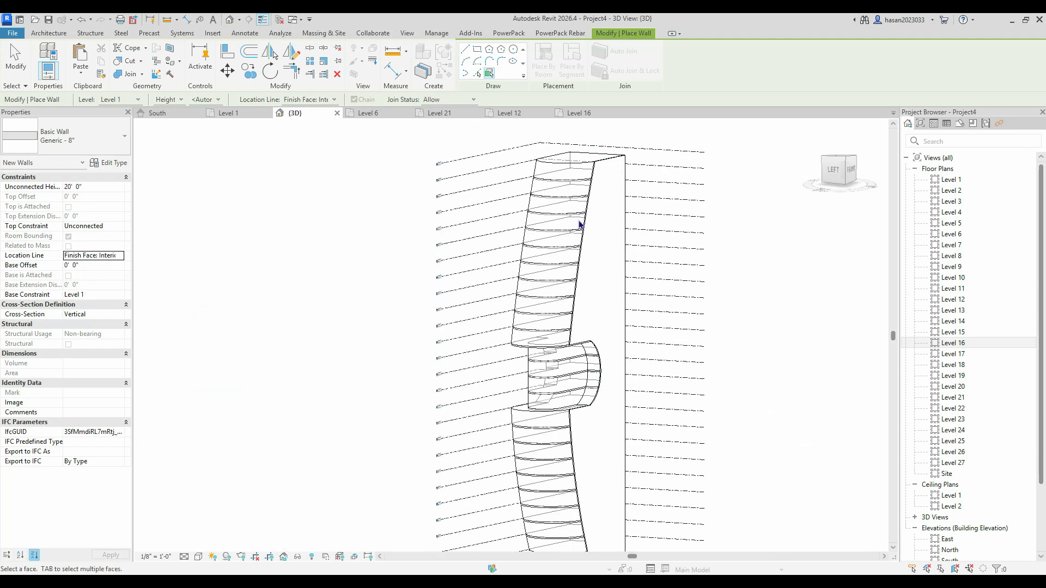
{"action": "middle_click_drag", "start_coordinate": [613, 208], "coordinate": [724, 249], "text": "shift"}
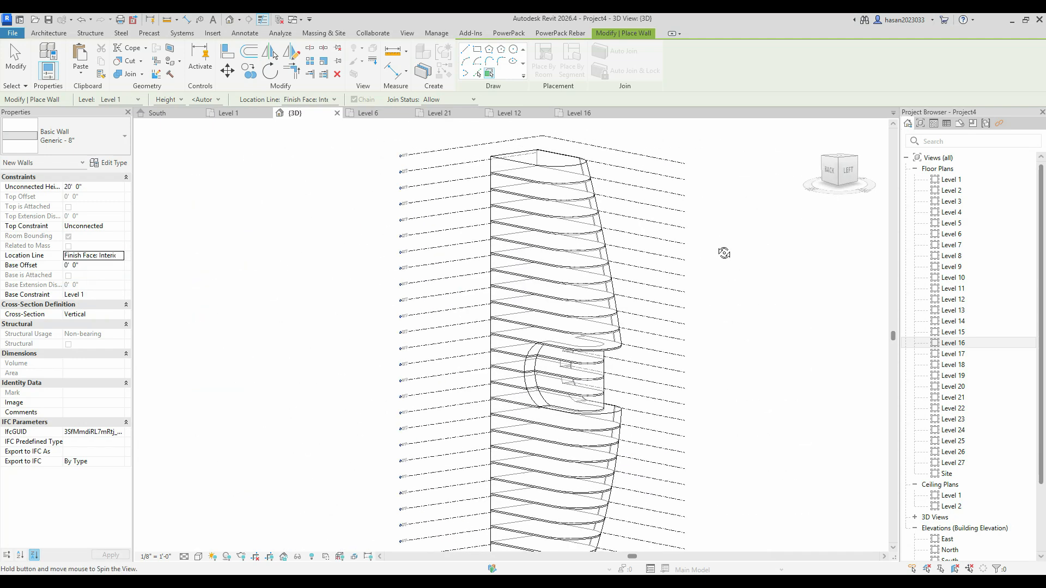
{"action": "left_click", "coordinate": [494, 166]}
{"action": "middle_click_drag", "start_coordinate": [692, 296], "coordinate": [653, 346], "text": "shift"}
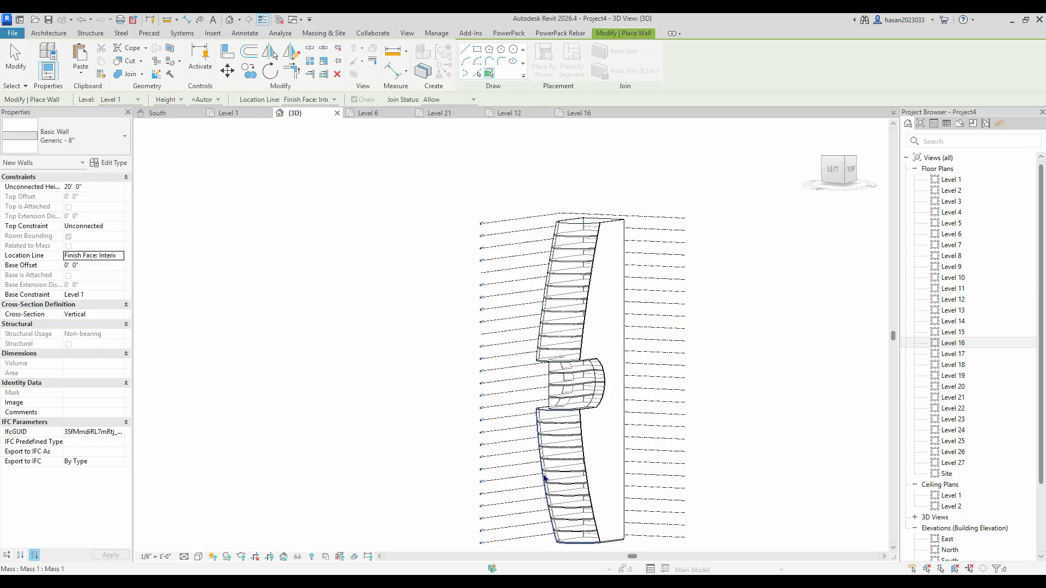
- Try to place a Curtain Wall 1 wall by face on the tower's upper curved facade, and delete the rejected element
{"action": "scroll", "coordinate": [578, 399], "scroll_direction": "up", "scroll_amount": 3}
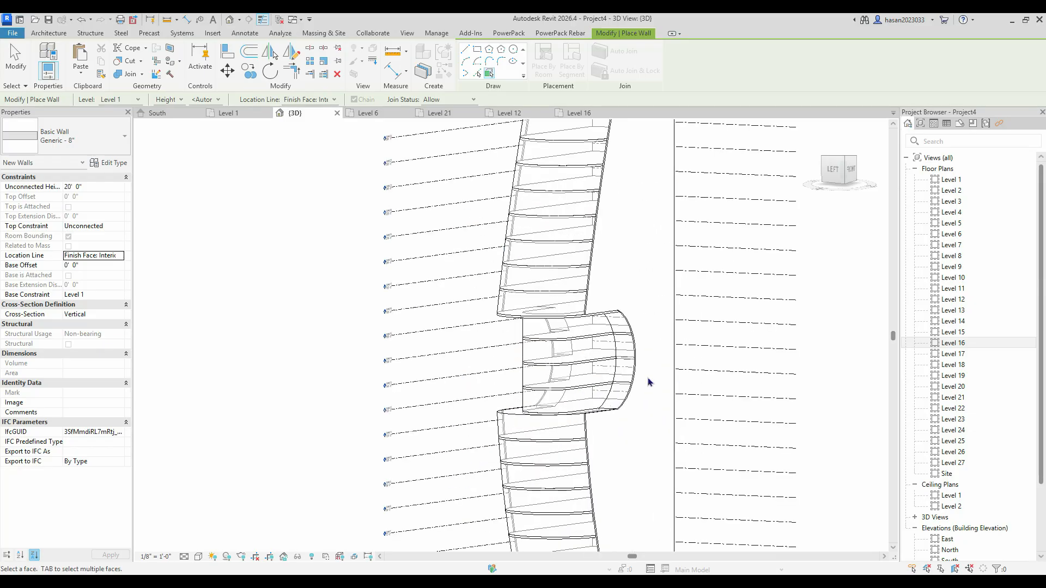
{"action": "scroll", "coordinate": [621, 325], "scroll_direction": "up", "scroll_amount": 3}
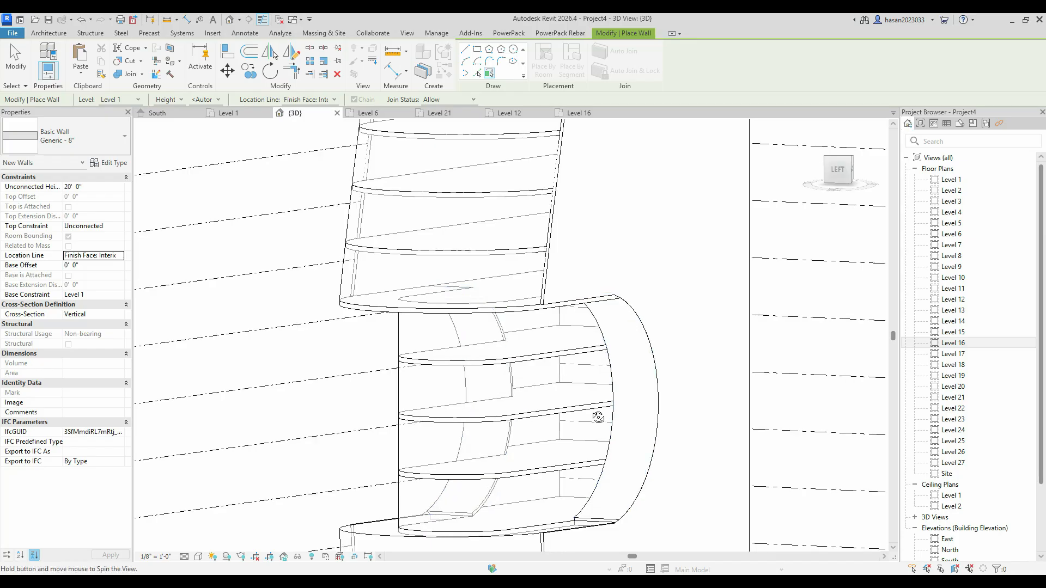
{"action": "middle_click_drag", "start_coordinate": [598, 418], "coordinate": [609, 414], "text": "shift"}
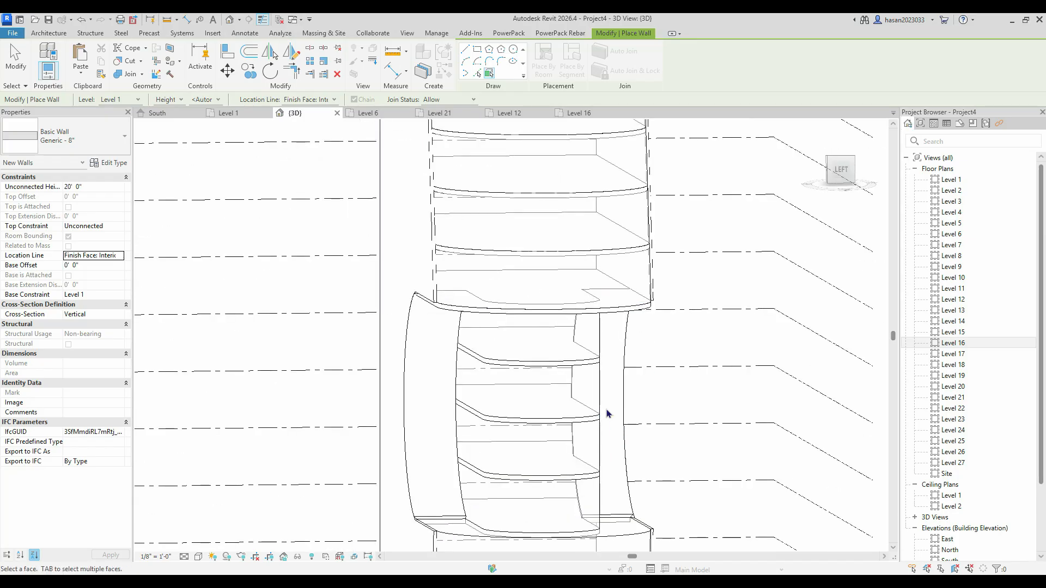
{"action": "scroll", "coordinate": [608, 414], "scroll_direction": "down", "scroll_amount": 2}
{"action": "middle_click_drag", "start_coordinate": [662, 462], "coordinate": [556, 420], "text": "shift"}
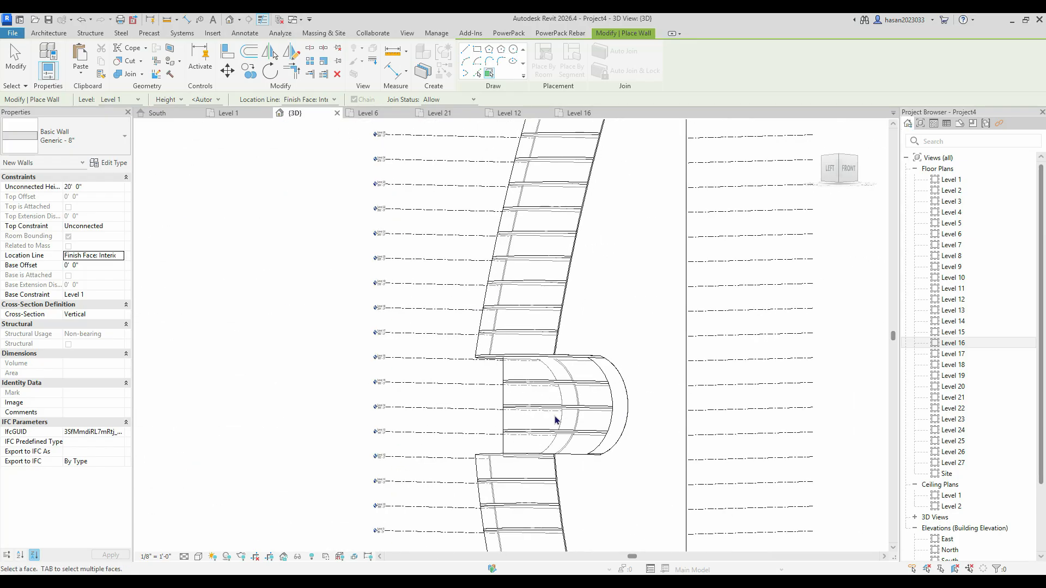
{"action": "scroll", "coordinate": [587, 404], "scroll_direction": "down", "scroll_amount": 1}
{"action": "left_click", "coordinate": [60, 37]}
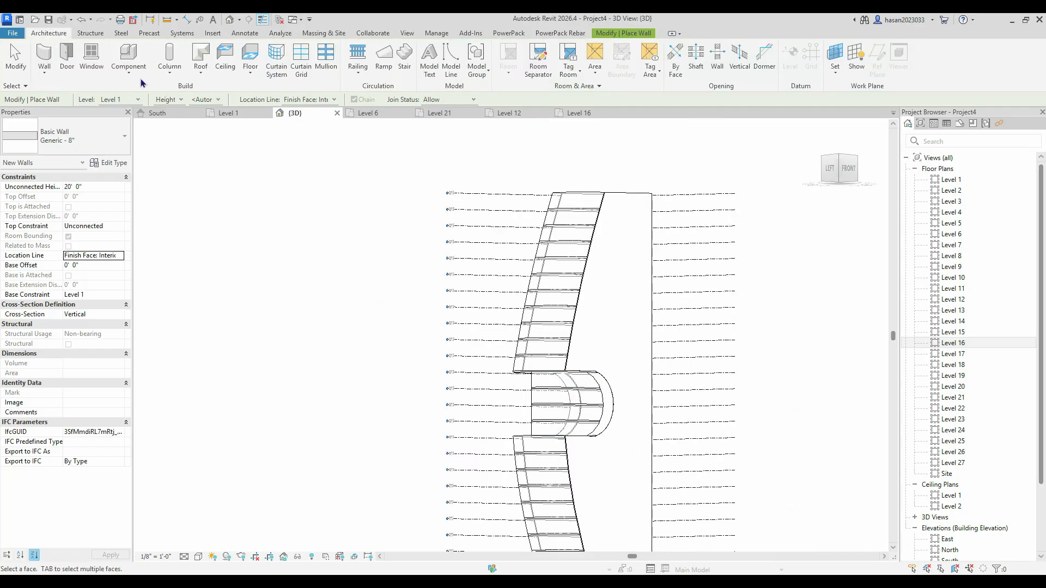
{"action": "left_click", "coordinate": [45, 73]}
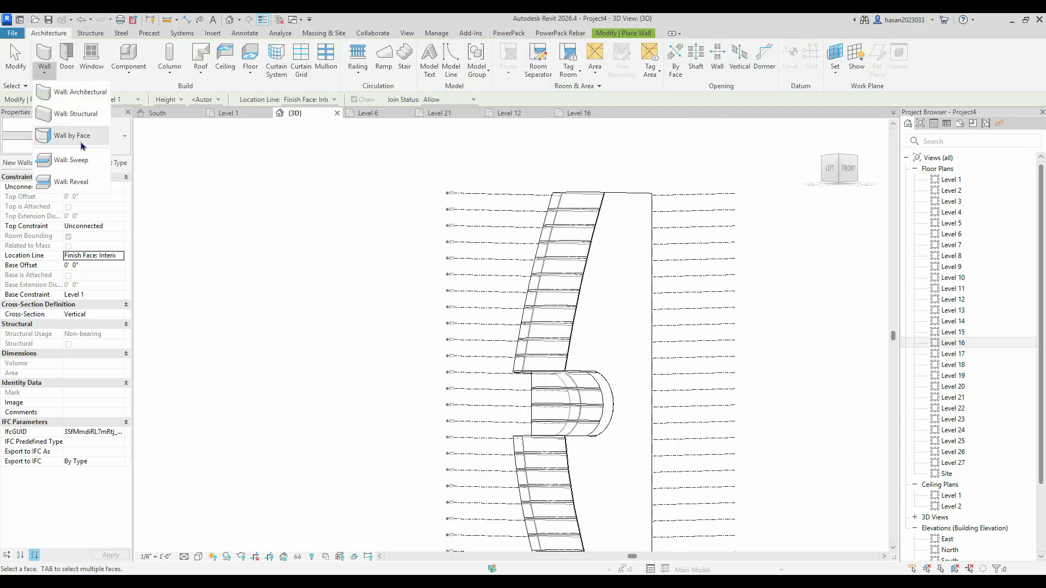
{"action": "left_click", "coordinate": [80, 142]}
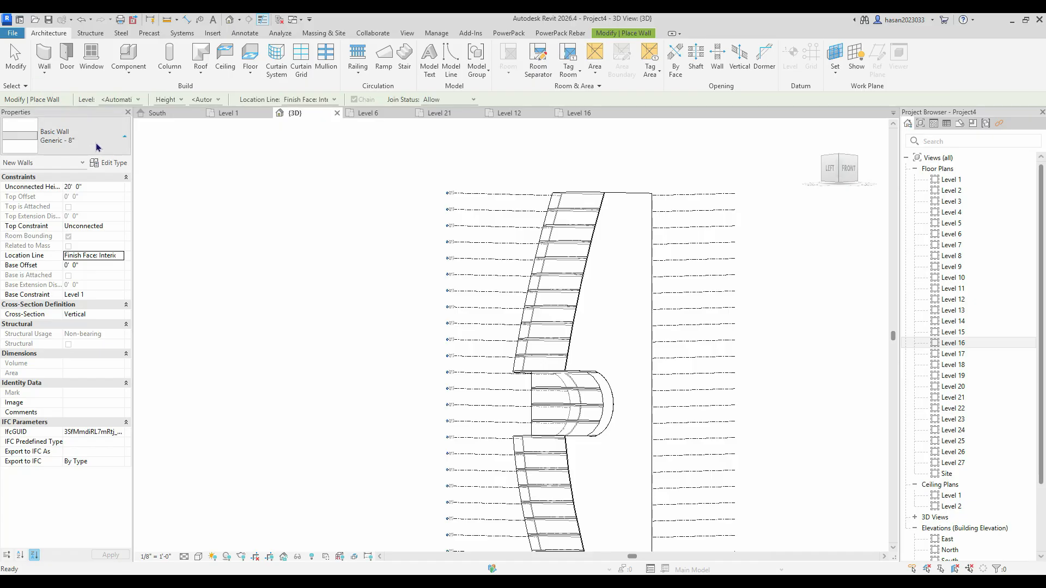
{"action": "left_click", "coordinate": [97, 147]}
{"action": "scroll", "coordinate": [64, 370], "scroll_direction": "down", "scroll_amount": 3}
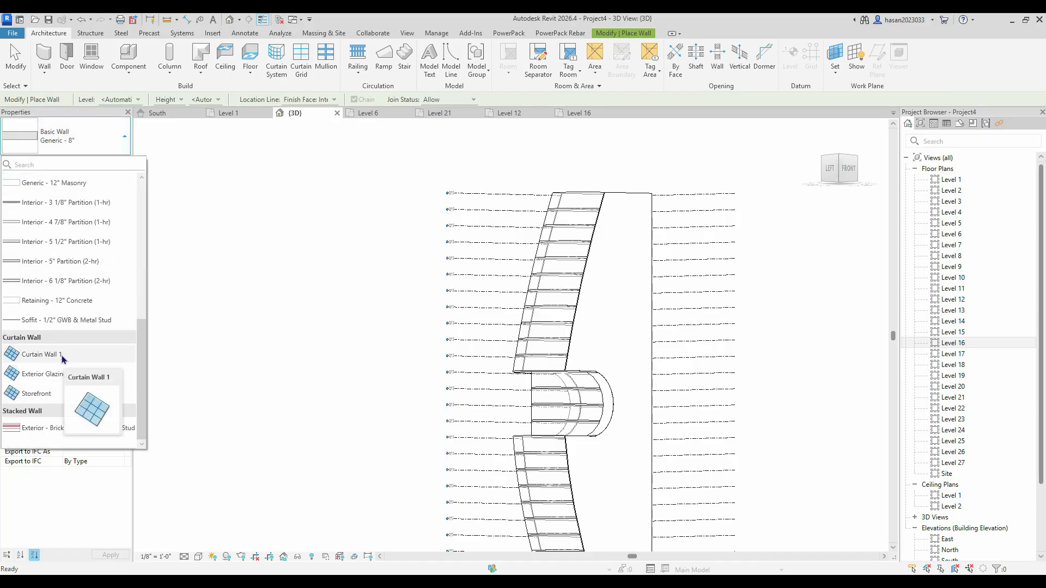
{"action": "left_click", "coordinate": [42, 355]}
{"action": "middle_click_drag", "start_coordinate": [567, 411], "coordinate": [689, 434], "text": "shift"}
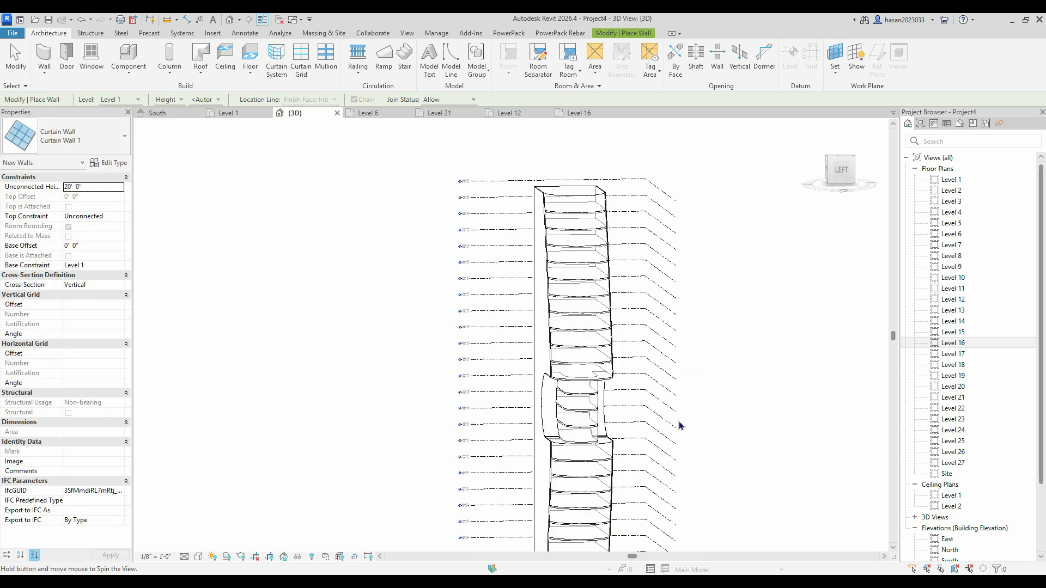
{"action": "left_click", "coordinate": [602, 204]}
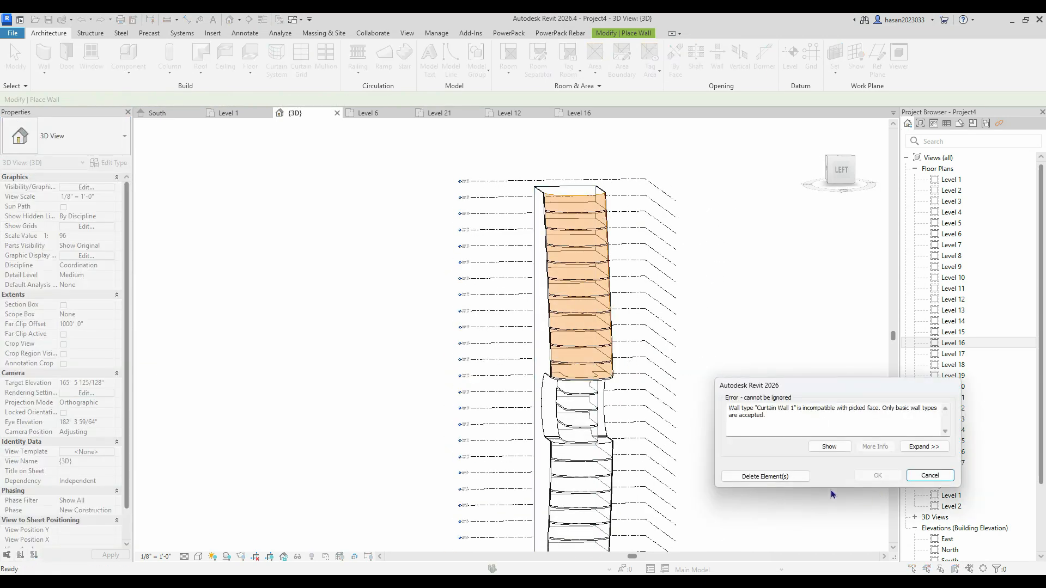
{"action": "left_click", "coordinate": [730, 480]}
{"action": "middle_click_drag", "start_coordinate": [637, 434], "coordinate": [560, 233], "text": "shift"}
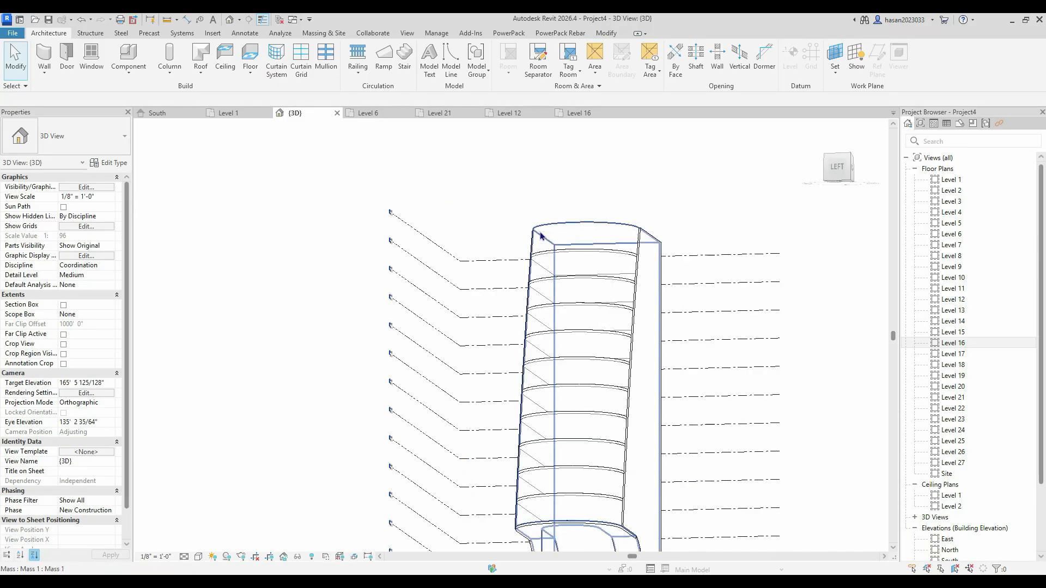
{"action": "left_click", "coordinate": [541, 236]}
{"action": "left_click", "coordinate": [842, 424]}
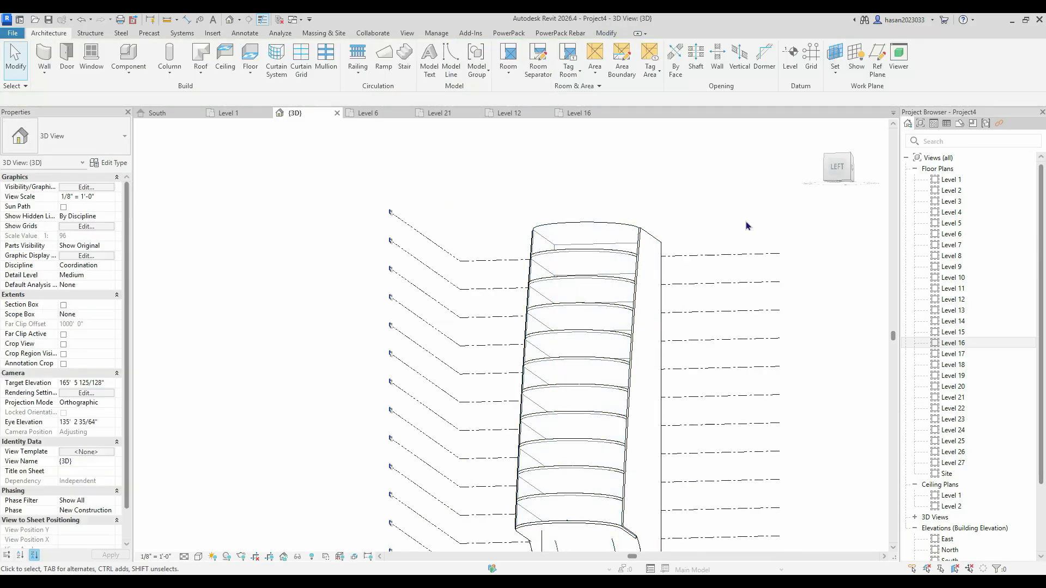
{"action": "left_click", "coordinate": [45, 72]}
{"action": "left_click", "coordinate": [243, 201]}
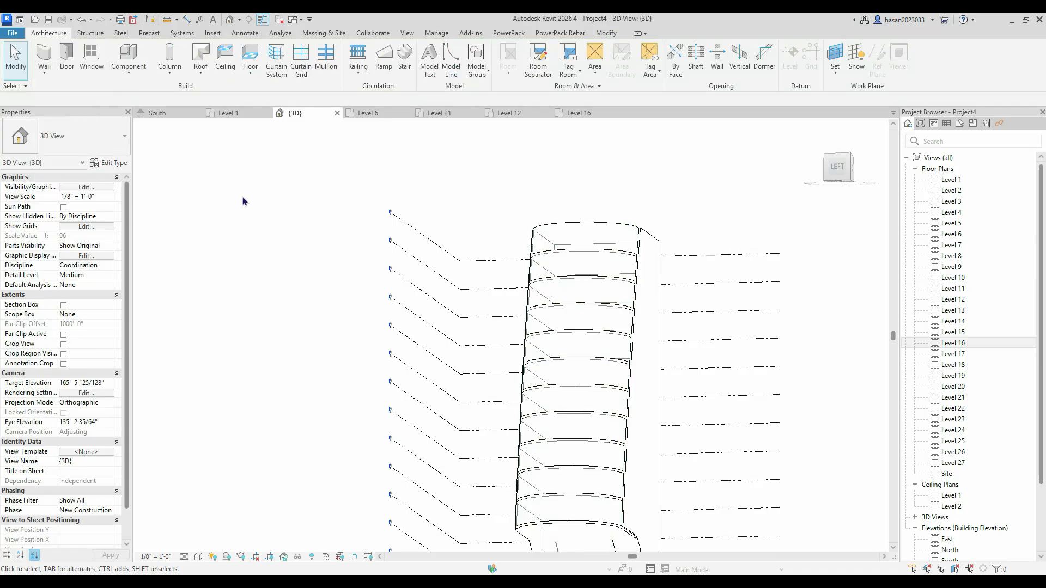
- Start a 5' x 10' curtain system by face and select the tower's upper and lower curved facade faces
{"action": "left_click", "coordinate": [328, 33]}
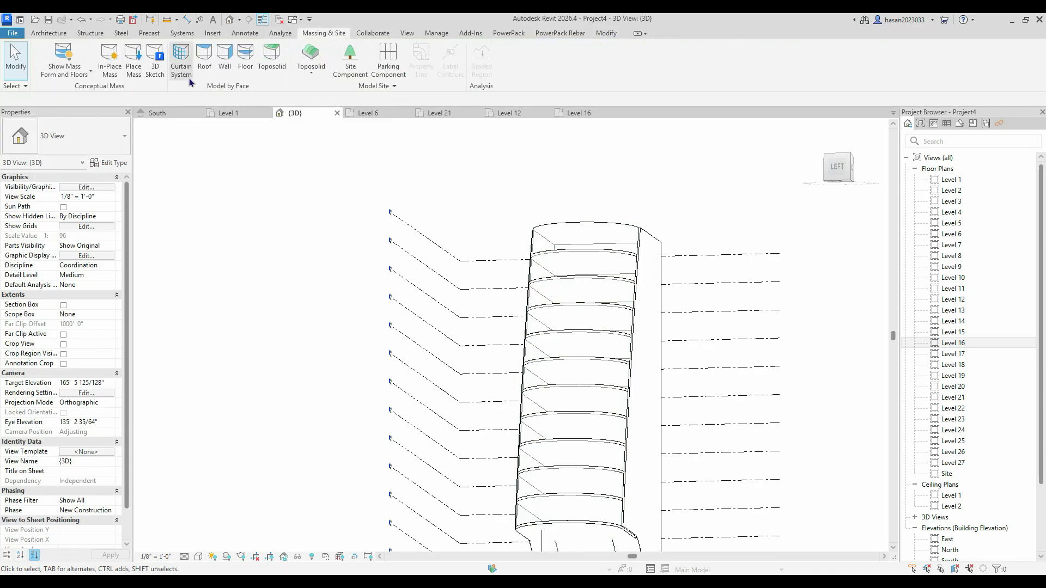
{"action": "left_click", "coordinate": [182, 63]}
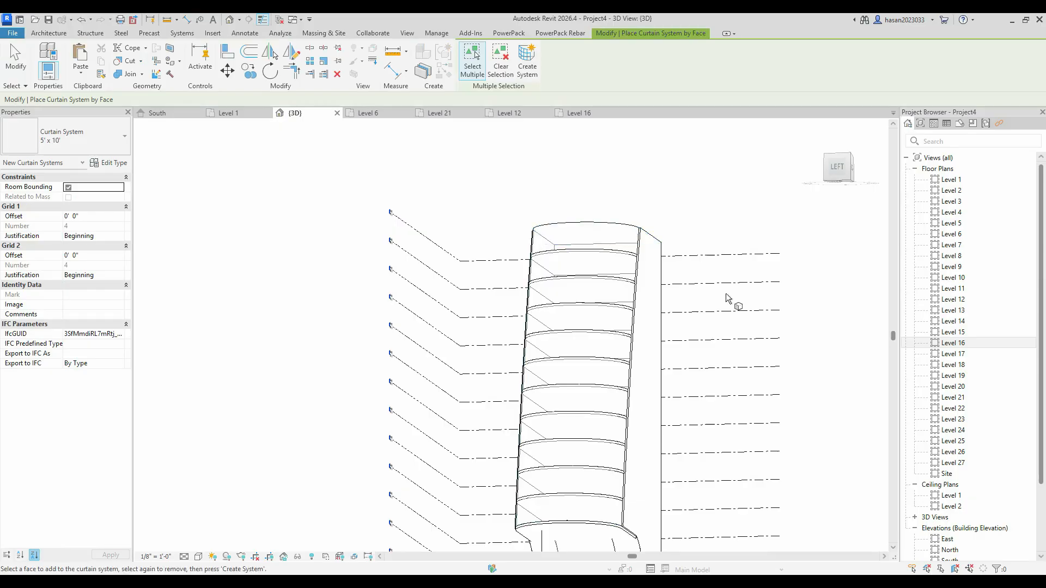
{"action": "middle_click_drag", "start_coordinate": [578, 316], "coordinate": [723, 406], "text": "shift"}
{"action": "left_click", "coordinate": [628, 262]}
{"action": "scroll", "coordinate": [611, 224], "scroll_direction": "down", "scroll_amount": 3}
{"action": "middle_click_drag", "start_coordinate": [596, 196], "coordinate": [561, 125]}
{"action": "left_click", "coordinate": [618, 359]}
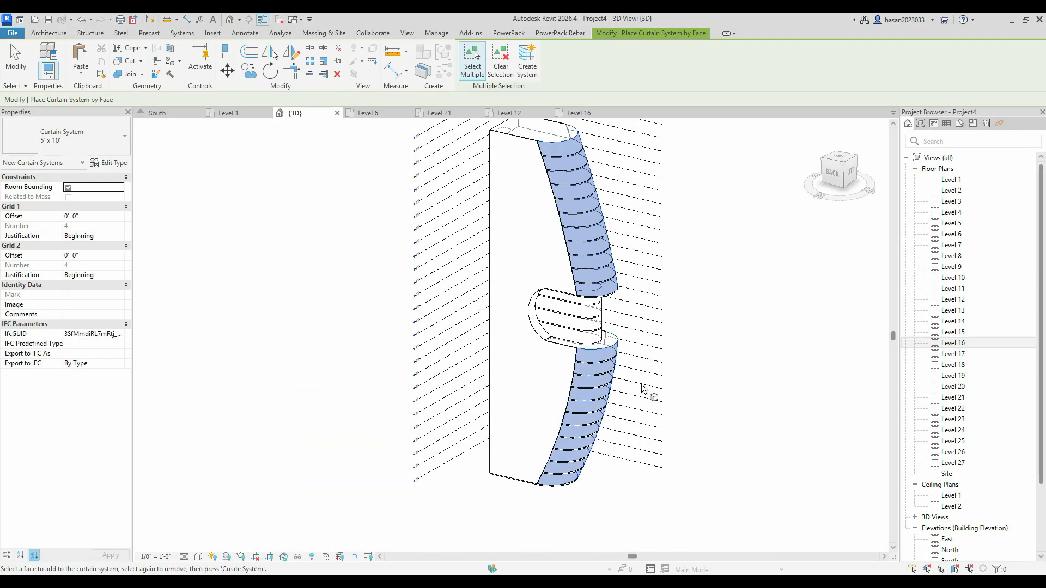
- Add the faces of the recessed middle section to the selection, create the 5' x 10' curtain system and leave the command
{"action": "middle_click_drag", "start_coordinate": [618, 360], "coordinate": [571, 386], "text": "shift"}
{"action": "scroll", "coordinate": [571, 386], "scroll_direction": "up", "scroll_amount": 3}
{"action": "middle_click_drag", "start_coordinate": [568, 302], "coordinate": [433, 240], "text": "shift"}
{"action": "middle_click_drag", "start_coordinate": [500, 235], "coordinate": [626, 261], "text": "shift"}
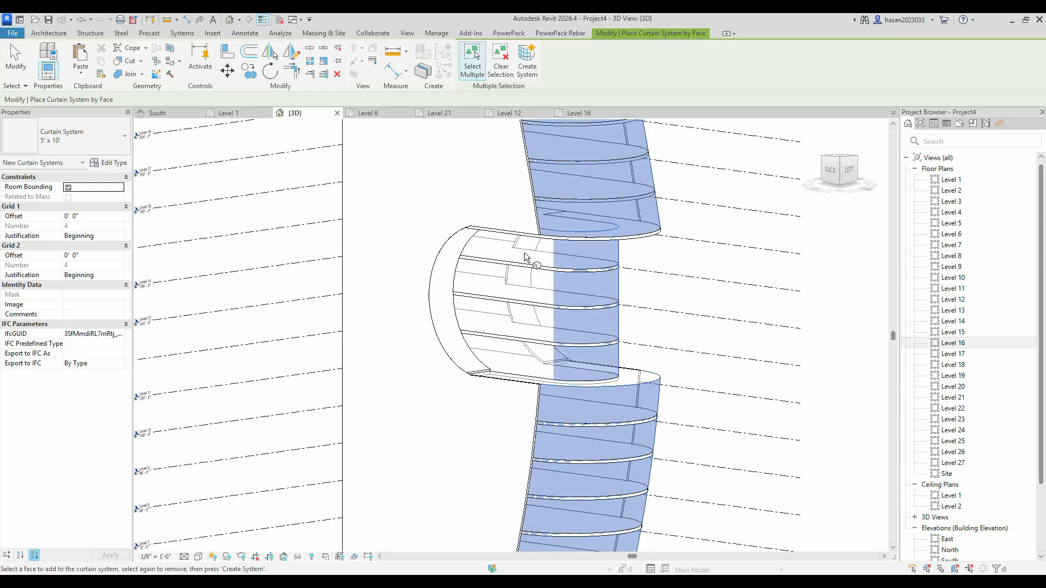
{"action": "middle_click_drag", "start_coordinate": [574, 271], "coordinate": [501, 270], "text": "shift"}
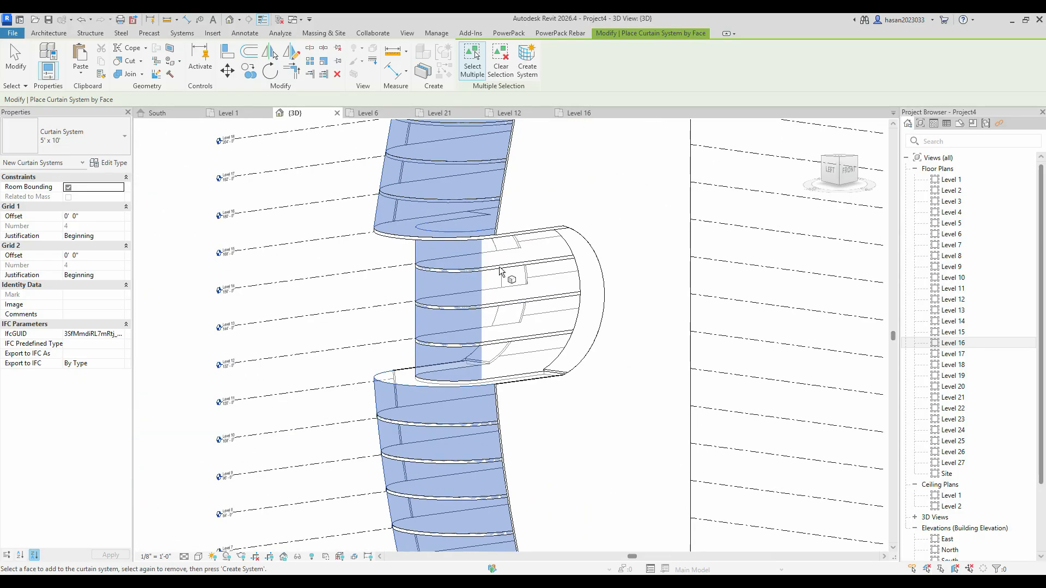
{"action": "middle_click_drag", "start_coordinate": [554, 238], "coordinate": [583, 299], "text": "shift"}
{"action": "scroll", "coordinate": [583, 298], "scroll_direction": "down", "scroll_amount": 4}
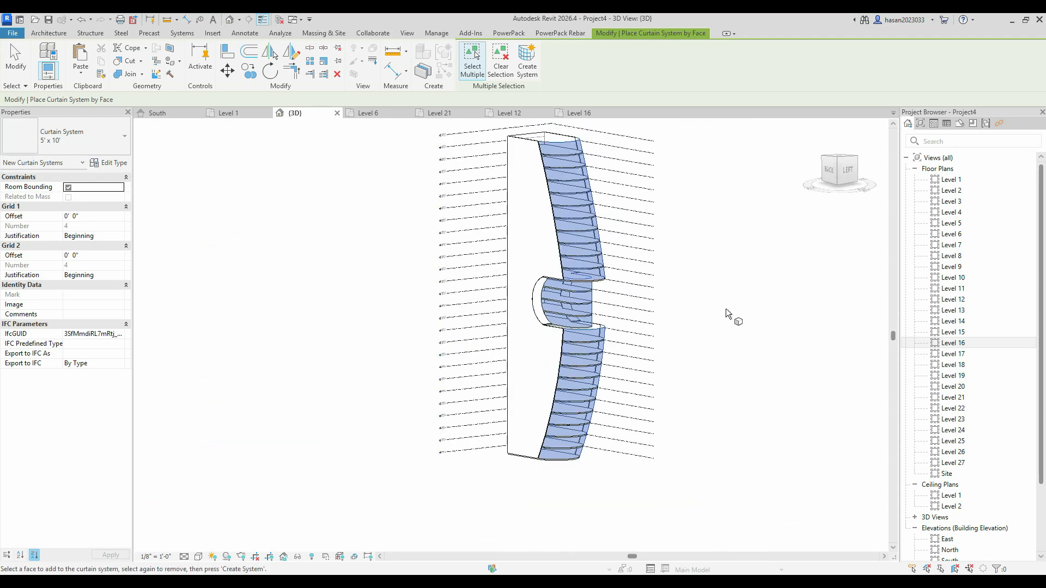
{"action": "left_click", "coordinate": [527, 60]}
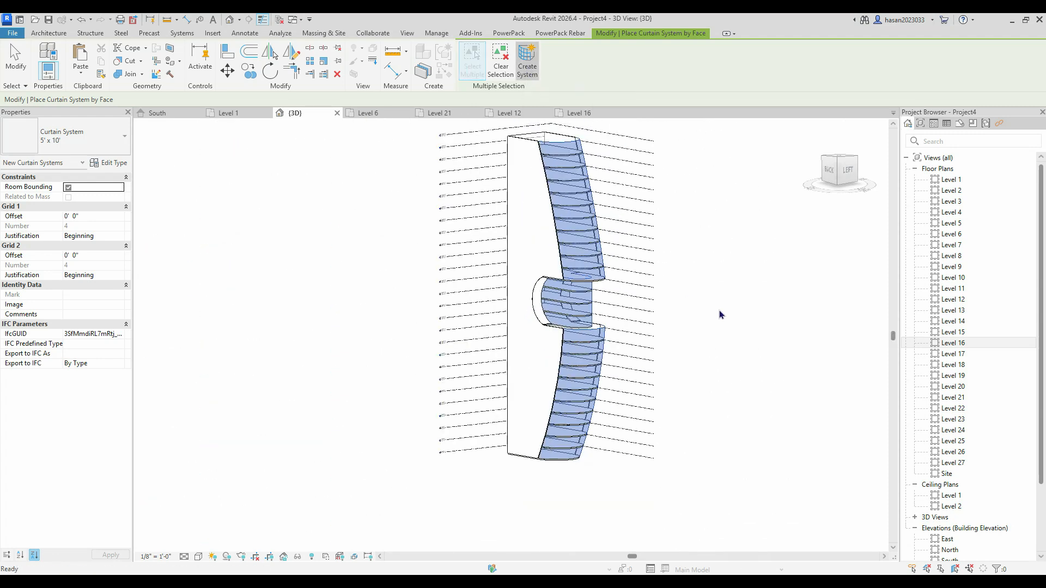
{"action": "middle_click_drag", "start_coordinate": [709, 341], "coordinate": [638, 326], "text": "shift"}
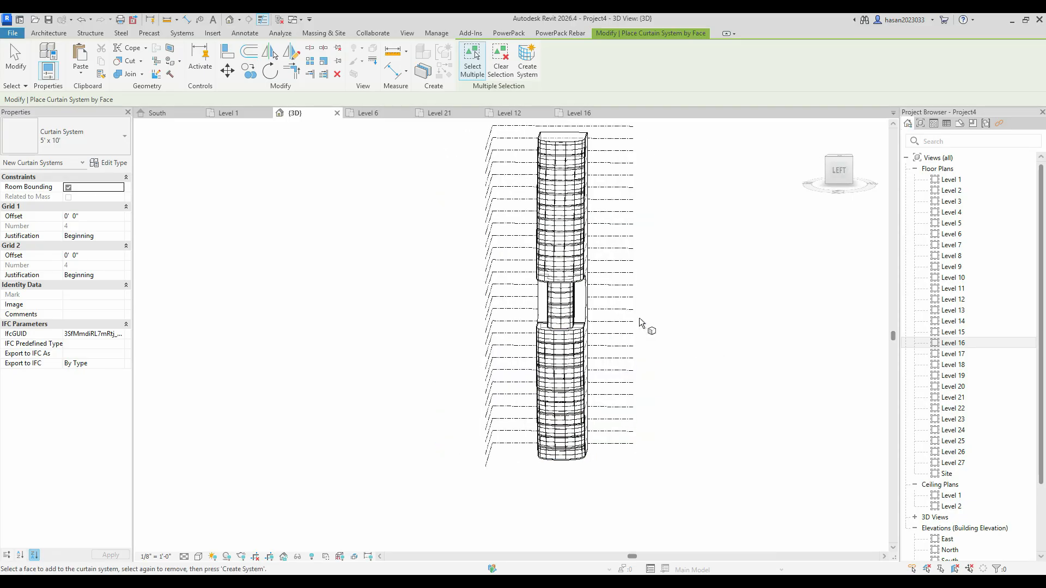
{"action": "key", "text": "Escape"}
- Examine the curtain system grid and the side walls of the whole tower from the front and the side
{"action": "middle_click_drag", "start_coordinate": [535, 369], "coordinate": [545, 476], "text": "shift"}
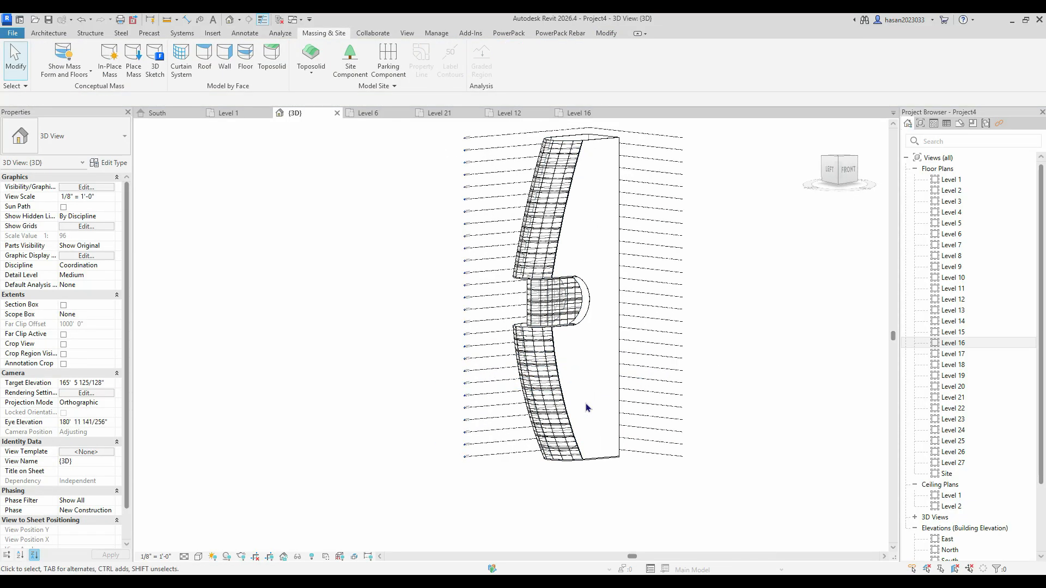
{"action": "middle_click_drag", "start_coordinate": [587, 408], "coordinate": [644, 389], "text": "shift"}
{"action": "scroll", "coordinate": [644, 386], "scroll_direction": "up", "scroll_amount": 2}
{"action": "scroll", "coordinate": [529, 397], "scroll_direction": "up", "scroll_amount": 2}
{"action": "scroll", "coordinate": [514, 398], "scroll_direction": "down", "scroll_amount": 2}
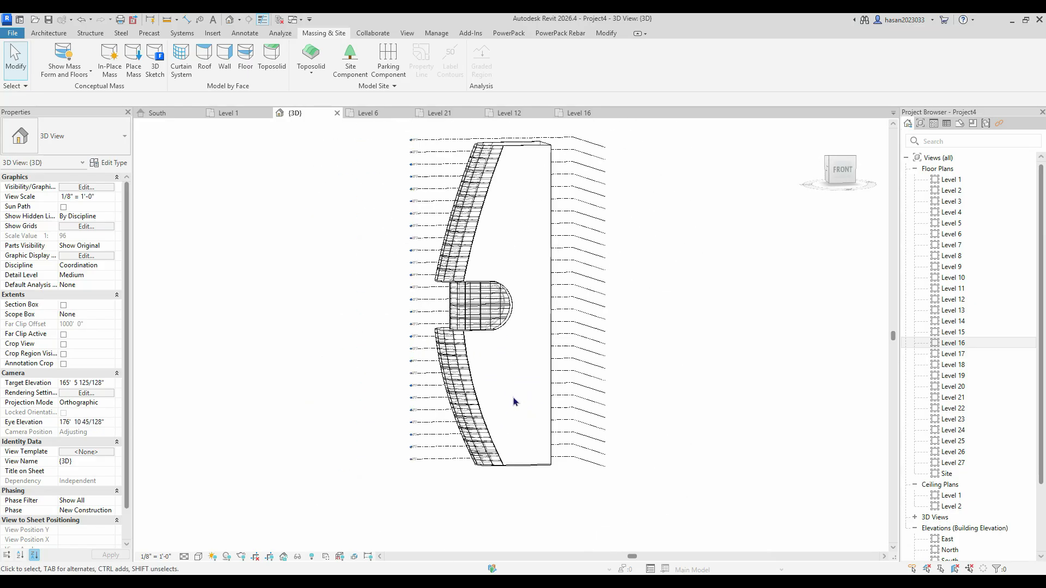
{"action": "middle_click_drag", "start_coordinate": [536, 311], "coordinate": [494, 252]}
{"action": "middle_click_drag", "start_coordinate": [459, 378], "coordinate": [472, 447]}
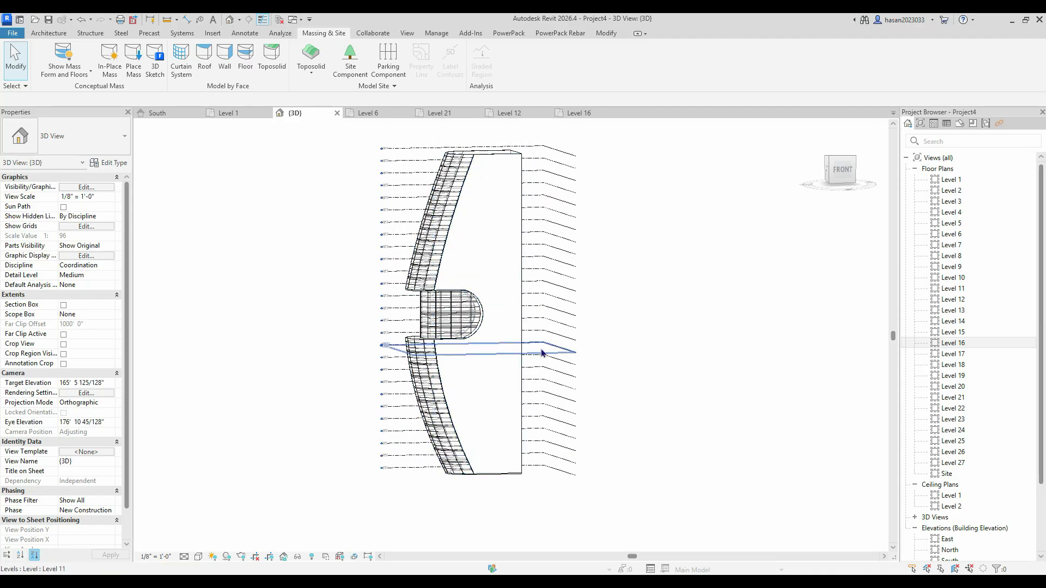
- Open the Level 1 floor plan to work on the tower's side wall at ground level
{"action": "middle_click_drag", "start_coordinate": [523, 395], "coordinate": [528, 411], "text": "shift"}
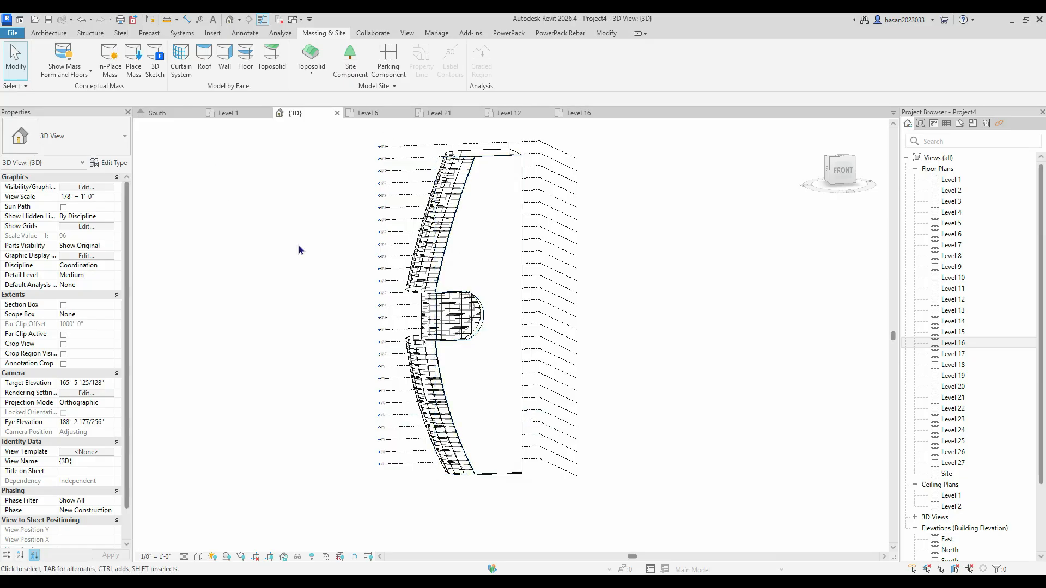
{"action": "left_click", "coordinate": [57, 36]}
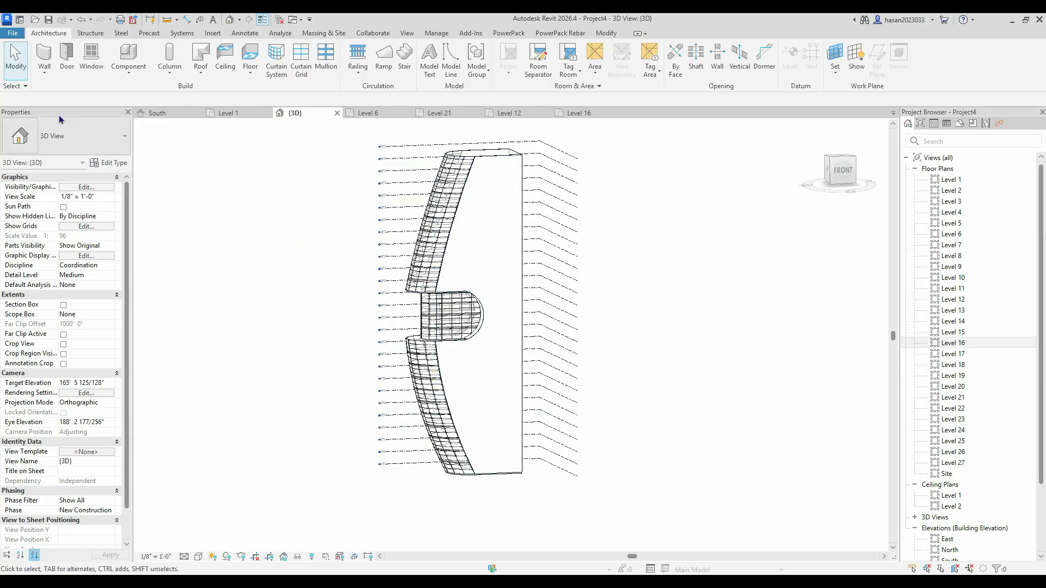
{"action": "left_click", "coordinate": [50, 79]}
{"action": "left_click", "coordinate": [951, 180]}
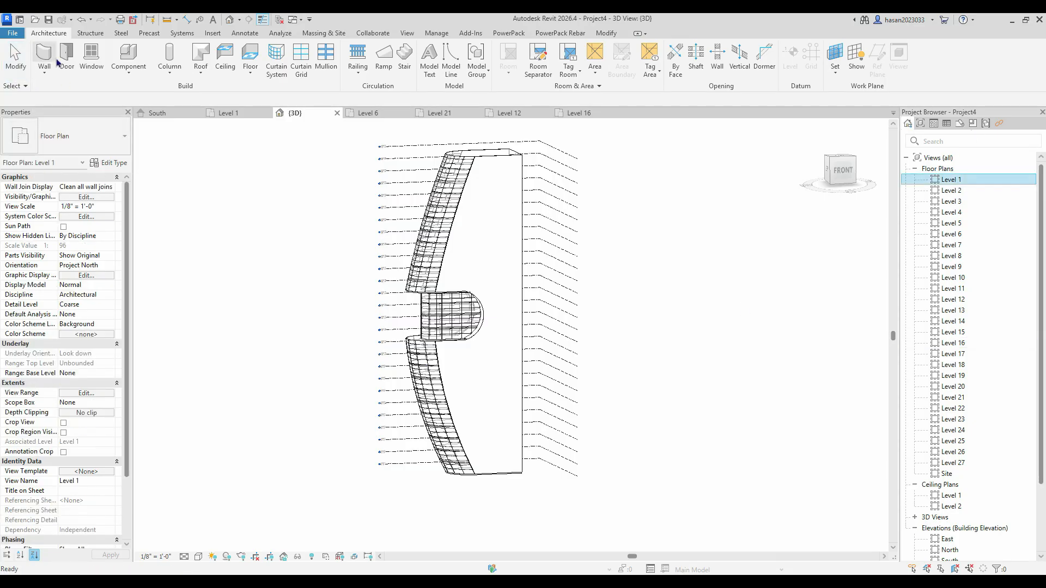
{"action": "double_click", "coordinate": [956, 180]}
- Start an architectural wall of type Curtain Wall Storefront and review its type properties without changing them
{"action": "left_click", "coordinate": [48, 61]}
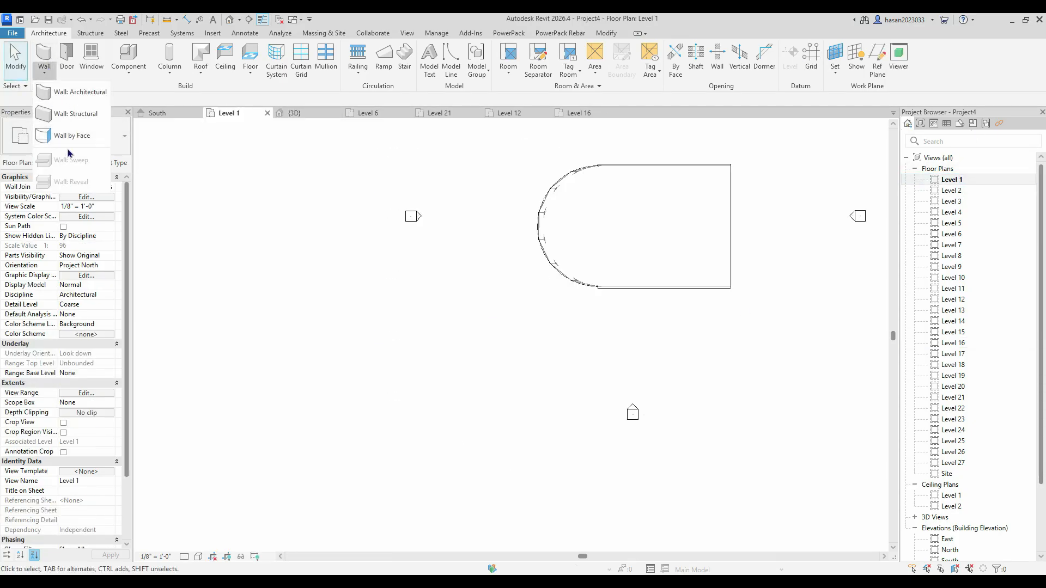
{"action": "left_click", "coordinate": [66, 93]}
{"action": "left_click", "coordinate": [65, 136]}
{"action": "left_click", "coordinate": [60, 376]}
{"action": "scroll", "coordinate": [616, 305], "scroll_direction": "up", "scroll_amount": 6}
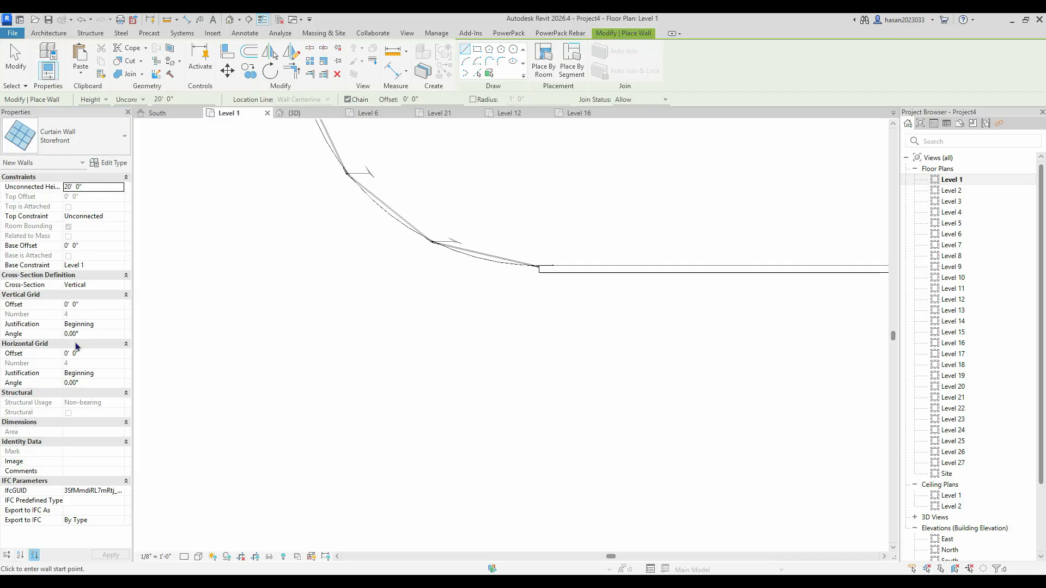
{"action": "left_click", "coordinate": [108, 162]}
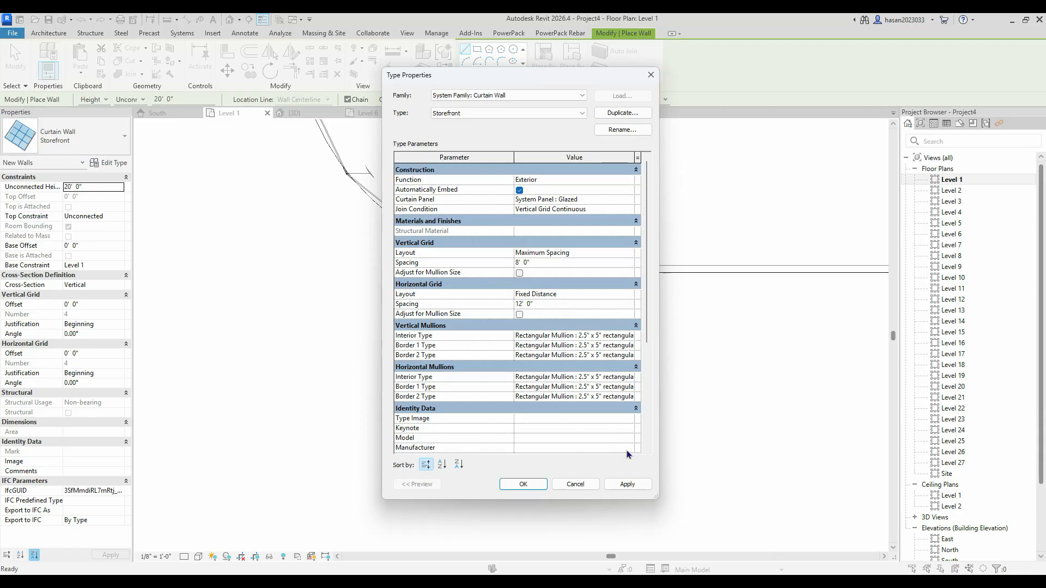
{"action": "left_click", "coordinate": [576, 484]}
- Draw a storefront curtain wall about 7'-3" long inside the front side wall, near where it meets the curved facade
{"action": "scroll", "coordinate": [591, 380], "scroll_direction": "down", "scroll_amount": 3}
{"action": "scroll", "coordinate": [575, 371], "scroll_direction": "up", "scroll_amount": 4}
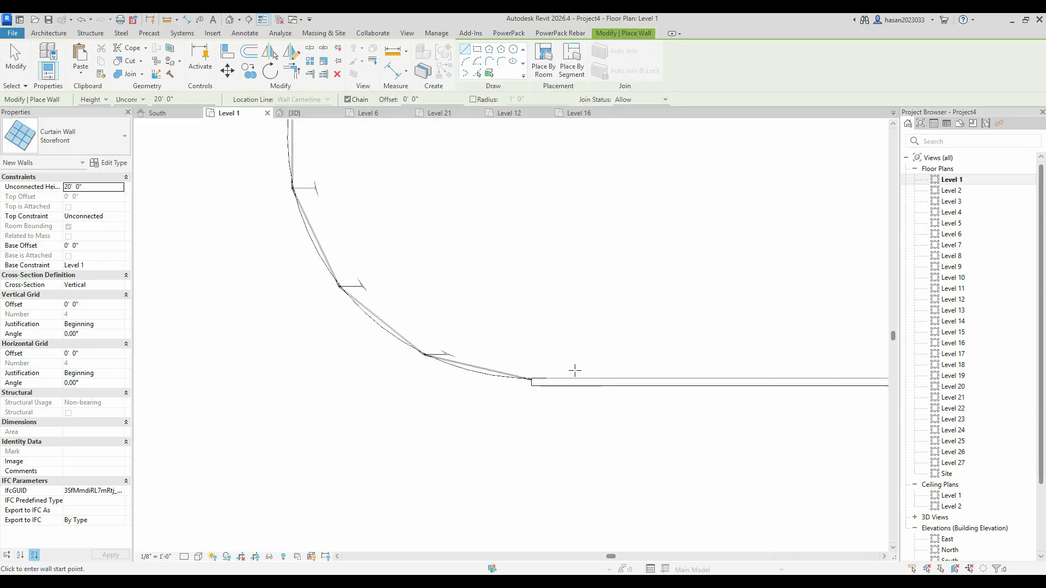
{"action": "scroll", "coordinate": [575, 370], "scroll_direction": "up", "scroll_amount": 3}
{"action": "left_click", "coordinate": [536, 391]}
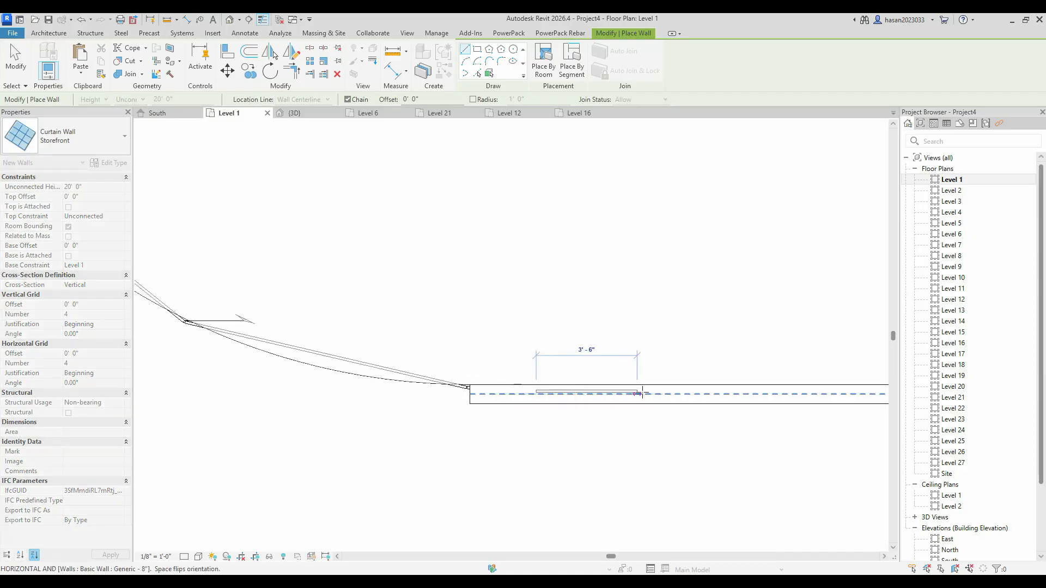
{"action": "left_click", "coordinate": [746, 393]}
{"action": "key", "text": "Escape"}
{"action": "scroll", "coordinate": [745, 393], "scroll_direction": "down", "scroll_amount": 3}
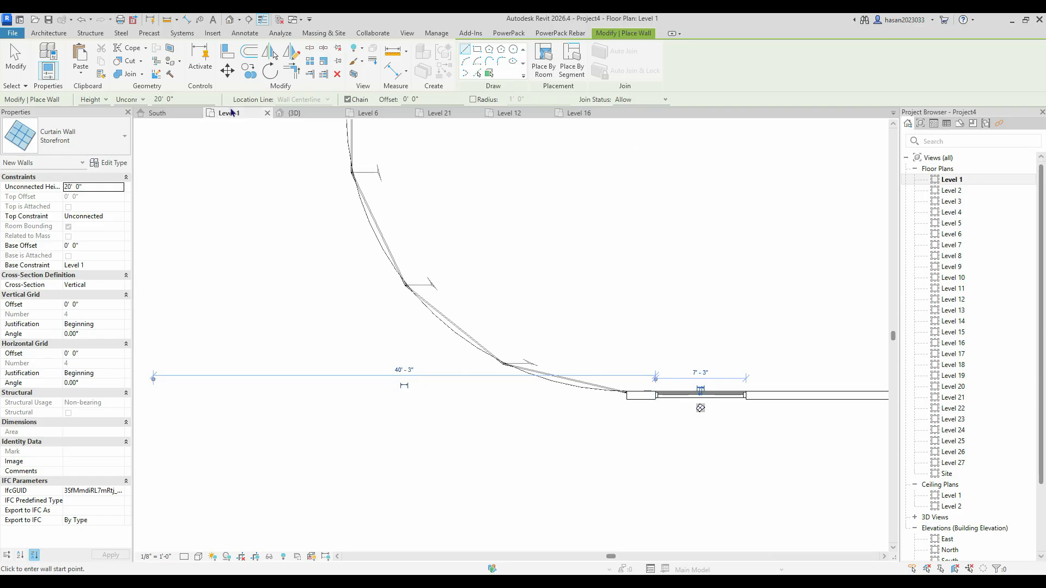
- Examine the embedded storefront at the tower's base in the 3D view and leave the wall command
{"action": "left_click", "coordinate": [294, 113]}
{"action": "scroll", "coordinate": [523, 446], "scroll_direction": "up", "scroll_amount": 2}
{"action": "scroll", "coordinate": [524, 446], "scroll_direction": "up", "scroll_amount": 1}
{"action": "middle_click_drag", "start_coordinate": [524, 446], "coordinate": [515, 464], "text": "shift"}
{"action": "scroll", "coordinate": [528, 443], "scroll_direction": "up", "scroll_amount": 4}
{"action": "scroll", "coordinate": [528, 443], "scroll_direction": "down", "scroll_amount": 3}
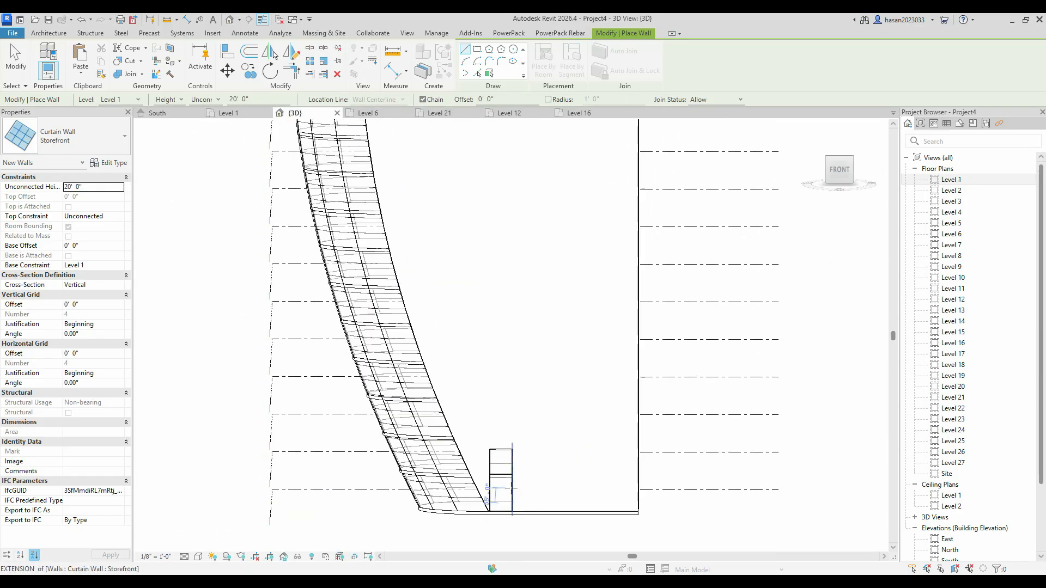
{"action": "scroll", "coordinate": [512, 489], "scroll_direction": "up", "scroll_amount": 3}
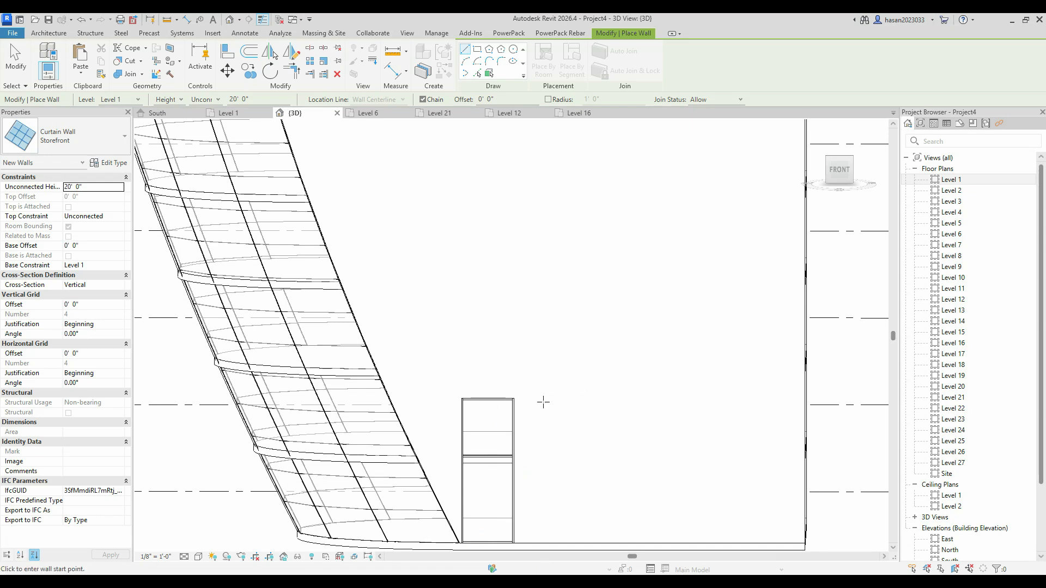
{"action": "scroll", "coordinate": [543, 402], "scroll_direction": "down", "scroll_amount": 2}
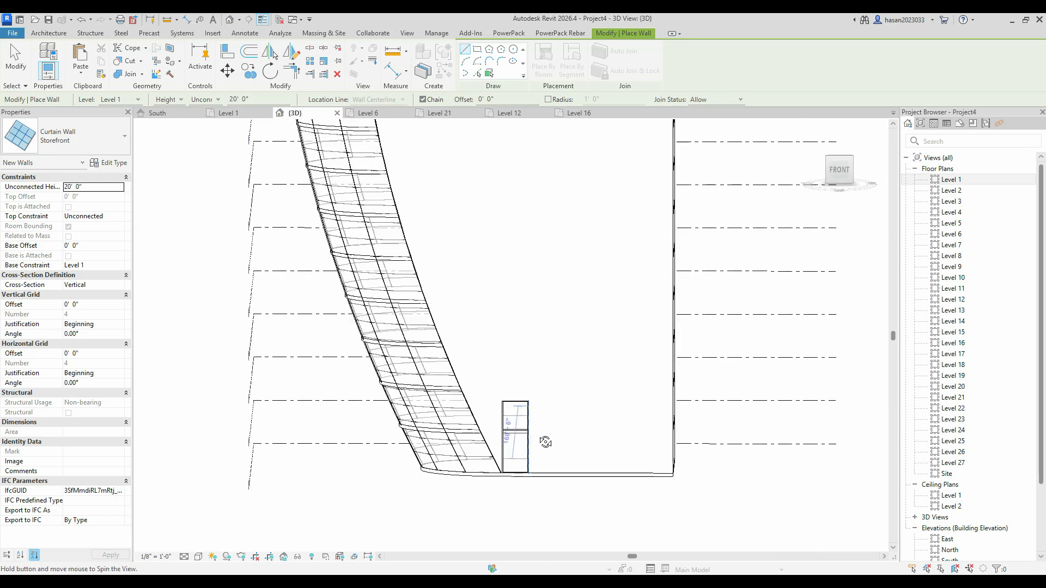
{"action": "scroll", "coordinate": [537, 409], "scroll_direction": "down", "scroll_amount": 1}
{"action": "key", "text": "Escape"}
{"action": "key", "text": "Escape"}
- Open the storefront wall's profile for editing and delete all of its rectangular boundary lines
{"action": "scroll", "coordinate": [539, 430], "scroll_direction": "up", "scroll_amount": 2}
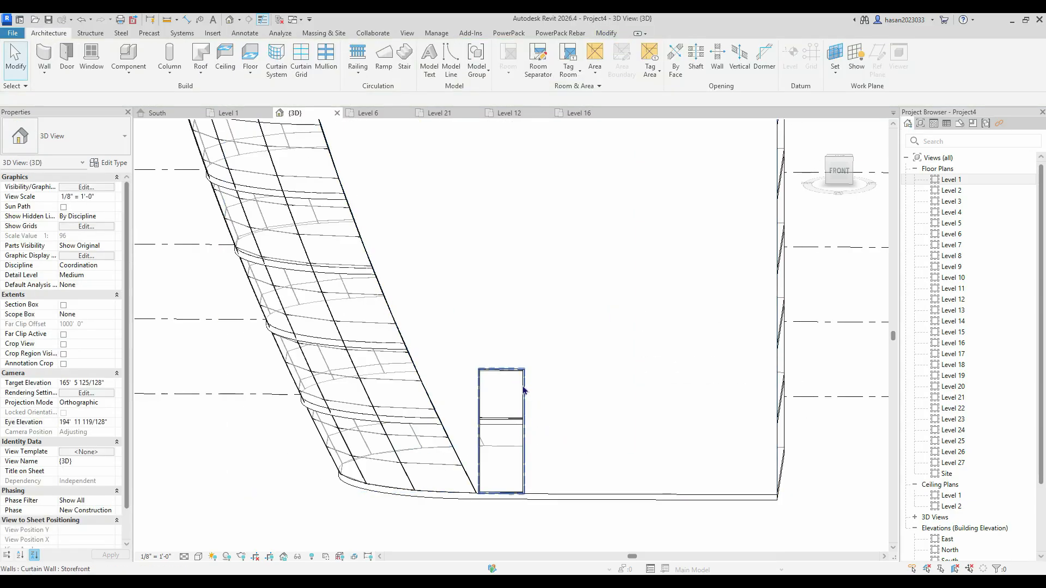
{"action": "double_click", "coordinate": [523, 390]}
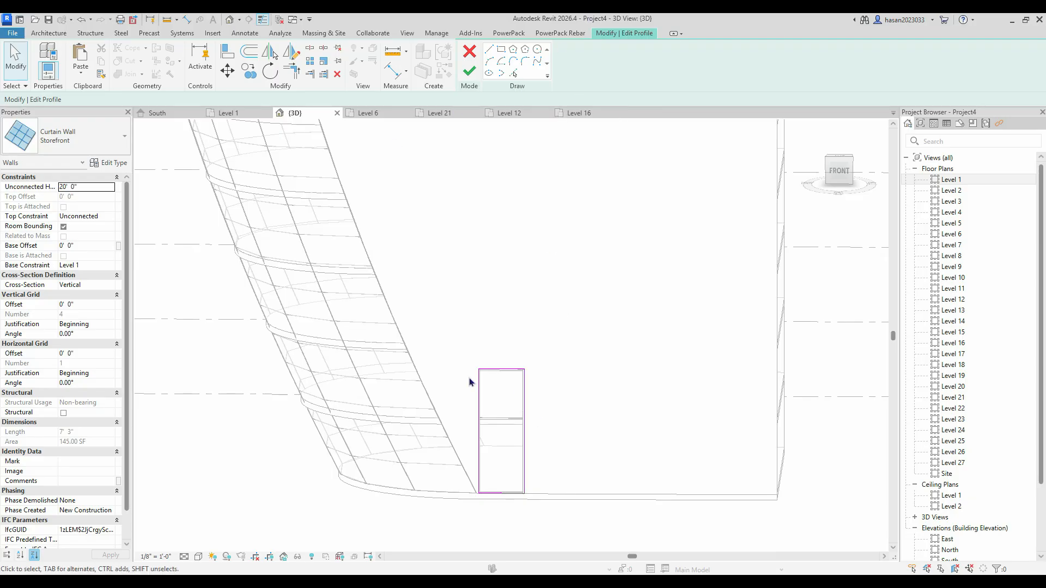
{"action": "left_click_drag", "start_coordinate": [440, 350], "coordinate": [585, 544]}
{"action": "key", "text": "Delete"}
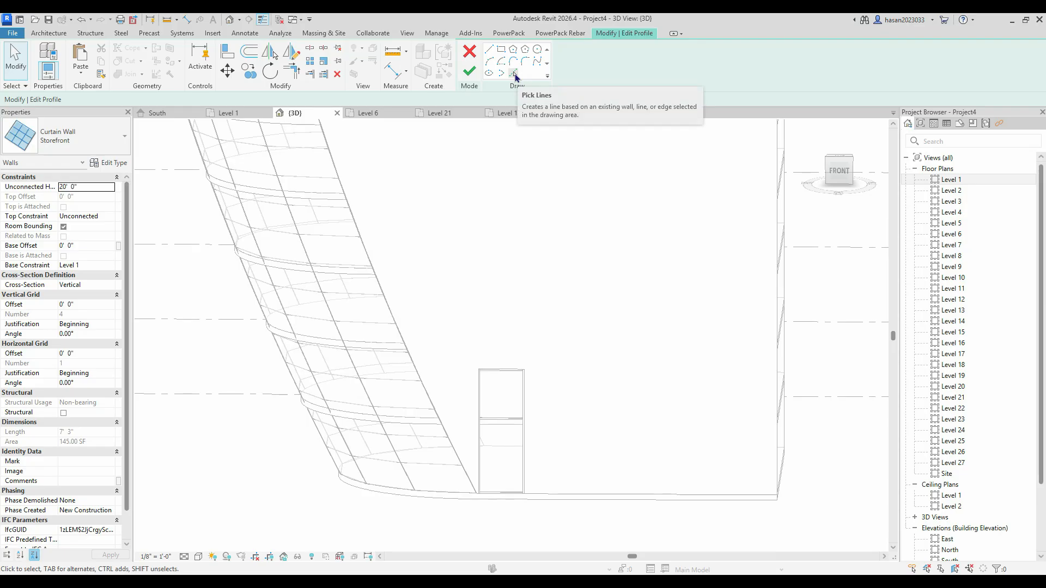
- Create a profile curve with Pick Lines, offset 5' inward from the side wall's lower curved edge
{"action": "left_click", "coordinate": [515, 76]}
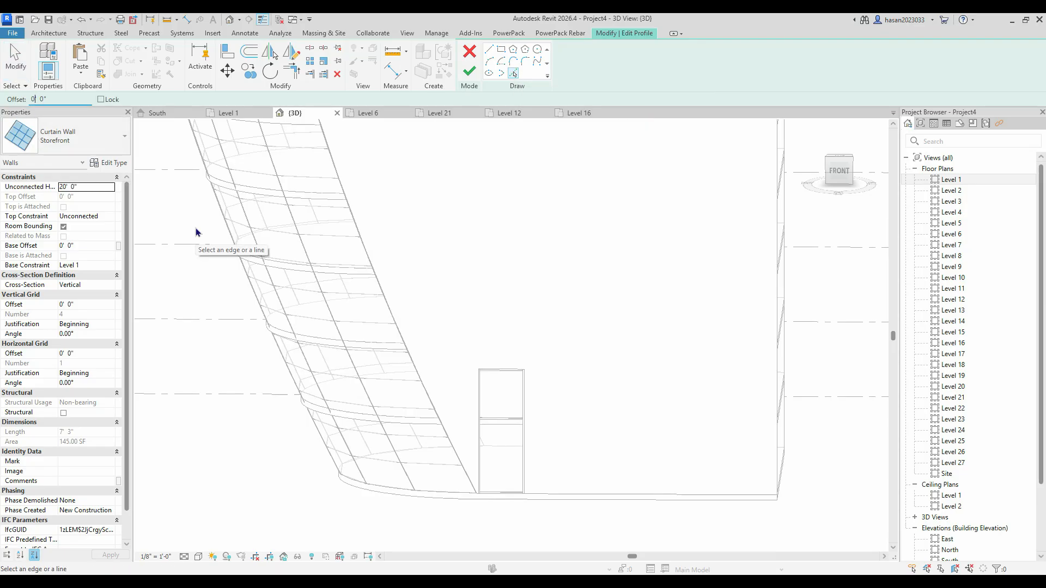
{"action": "left_click", "coordinate": [397, 326]}
{"action": "scroll", "coordinate": [397, 326], "scroll_direction": "down", "scroll_amount": 3}
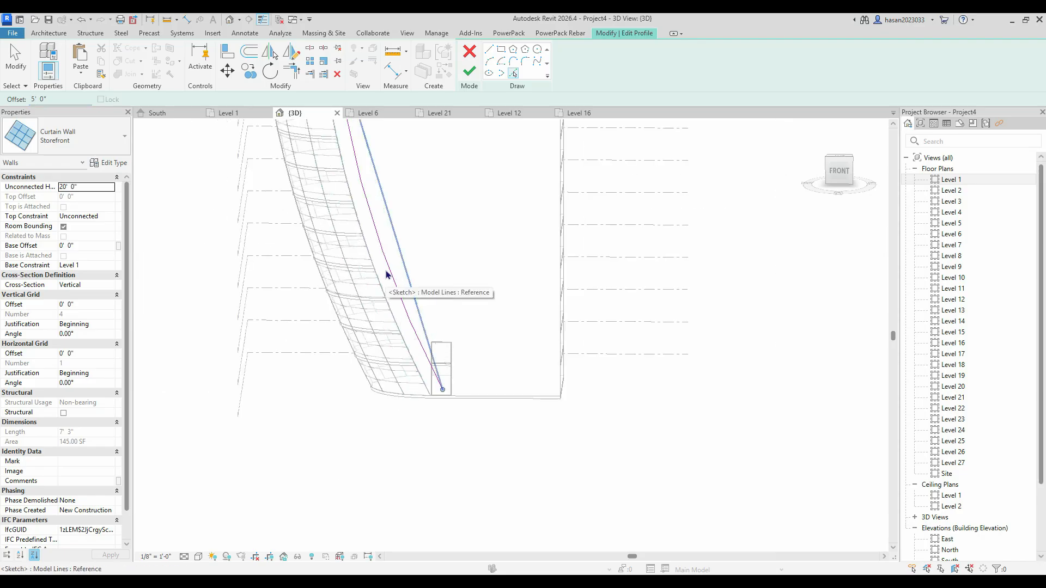
{"action": "scroll", "coordinate": [392, 283], "scroll_direction": "down", "scroll_amount": 2}
{"action": "scroll", "coordinate": [388, 269], "scroll_direction": "up", "scroll_amount": 3}
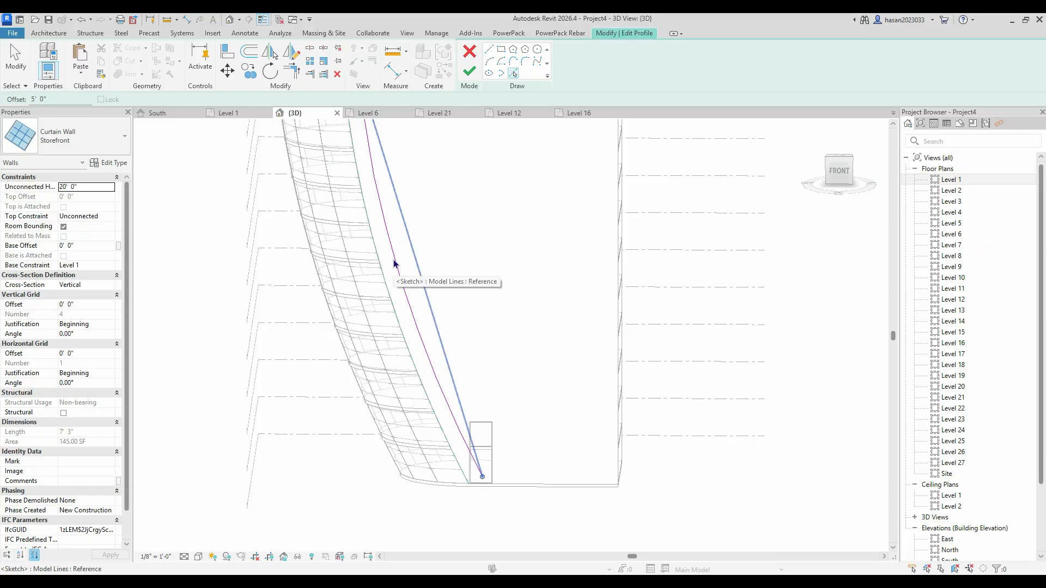
{"action": "scroll", "coordinate": [460, 283], "scroll_direction": "down", "scroll_amount": 3}
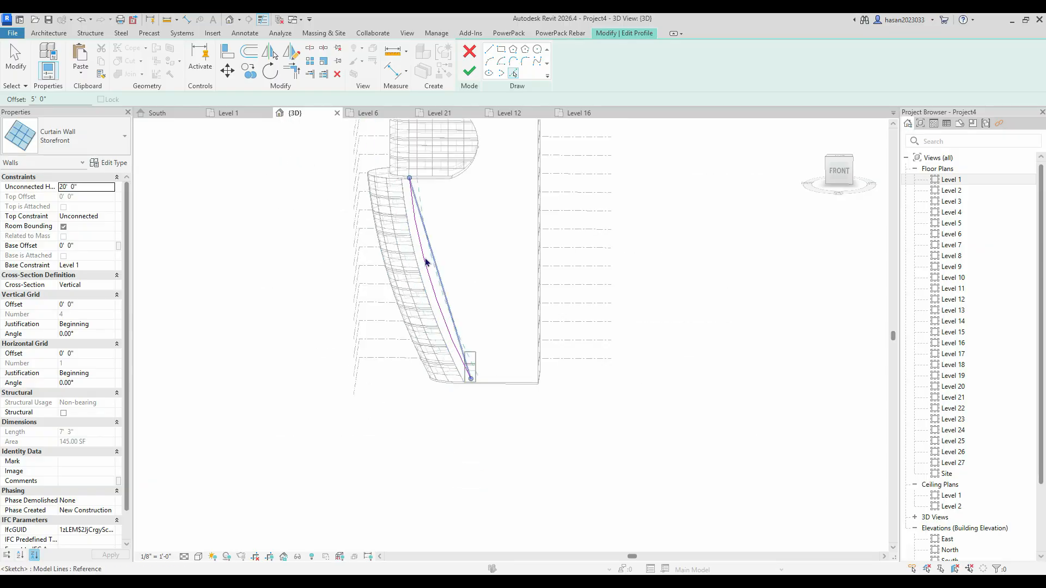
{"action": "scroll", "coordinate": [427, 261], "scroll_direction": "up", "scroll_amount": 3}
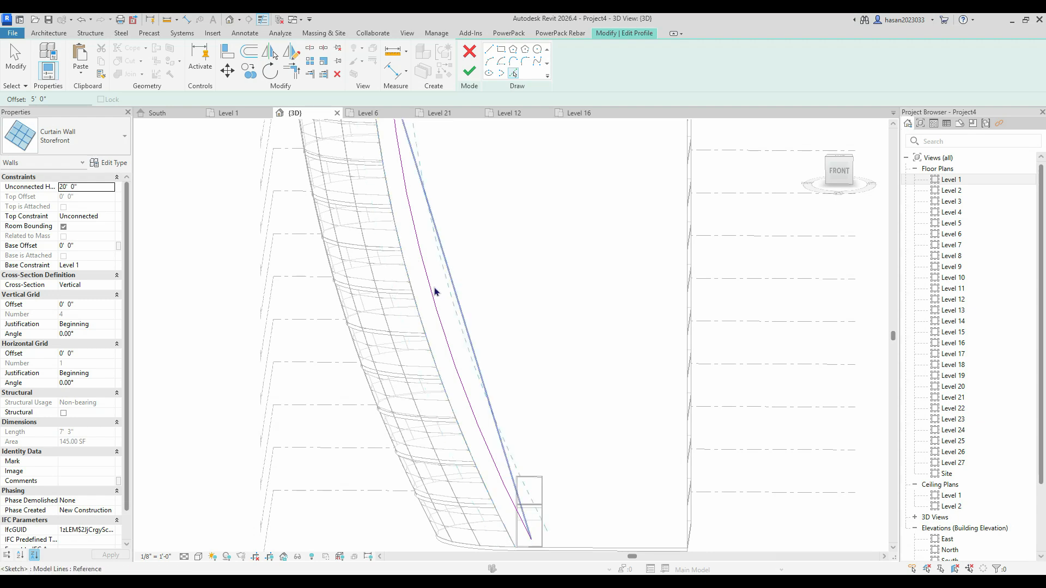
- Set the Pick Lines offset to 10' and create a second profile curve from the same lower curved edge
{"action": "left_click", "coordinate": [41, 100]}
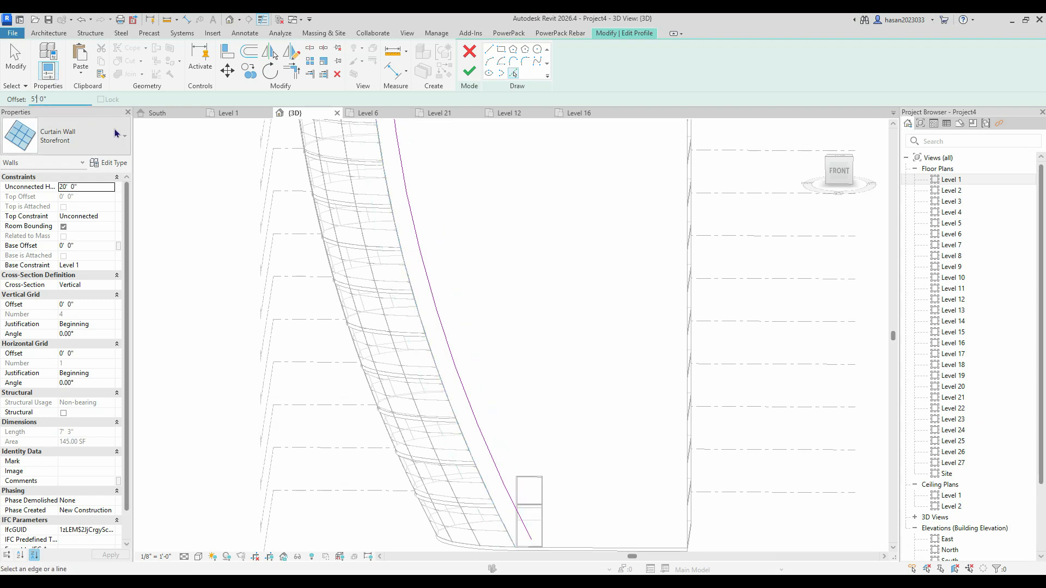
{"action": "key", "text": "Delete"}
{"action": "key", "text": "Delete"}
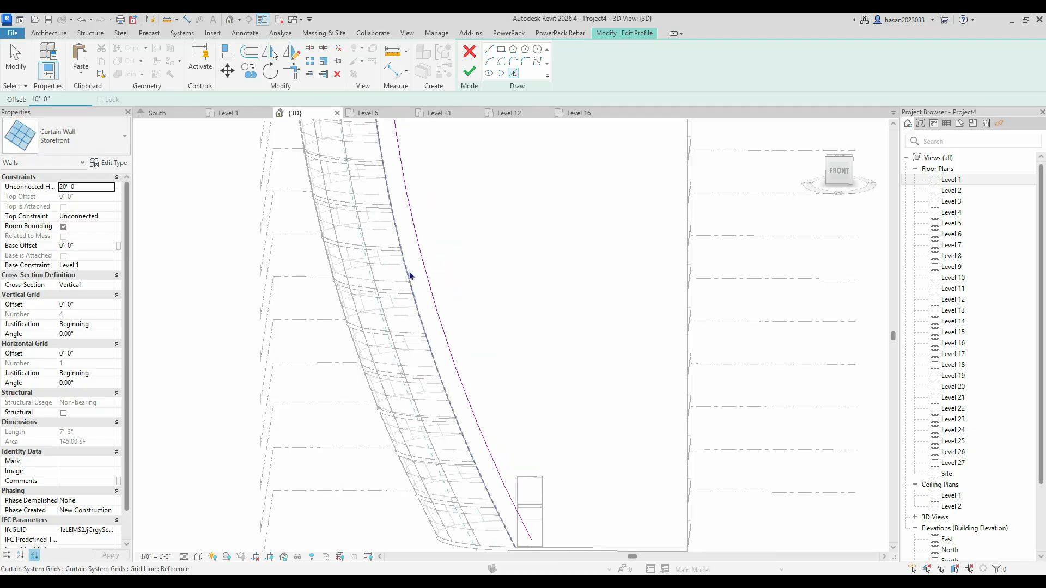
{"action": "scroll", "coordinate": [406, 282], "scroll_direction": "down", "scroll_amount": 3}
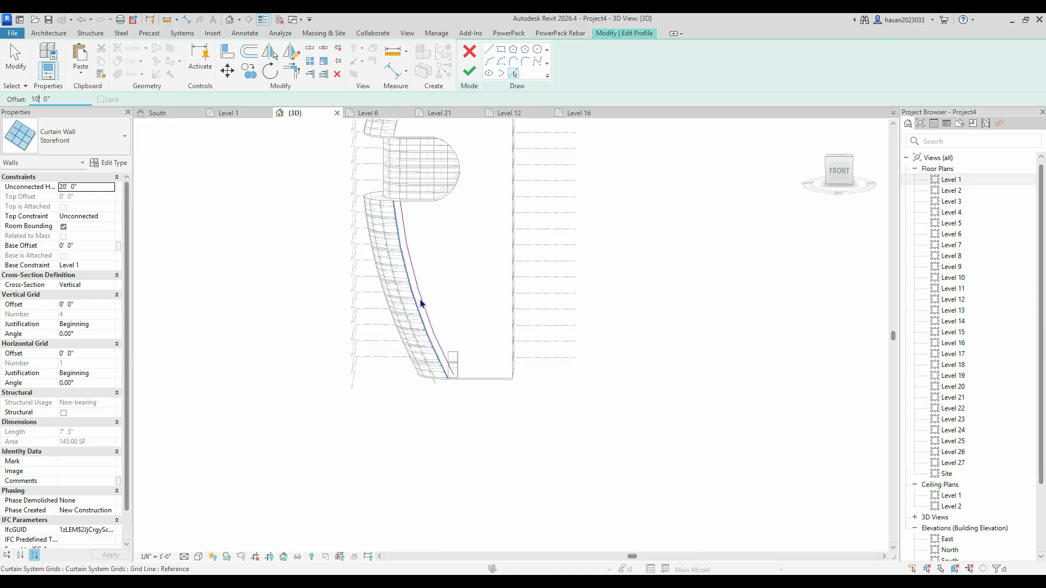
{"action": "scroll", "coordinate": [427, 303], "scroll_direction": "up", "scroll_amount": 3}
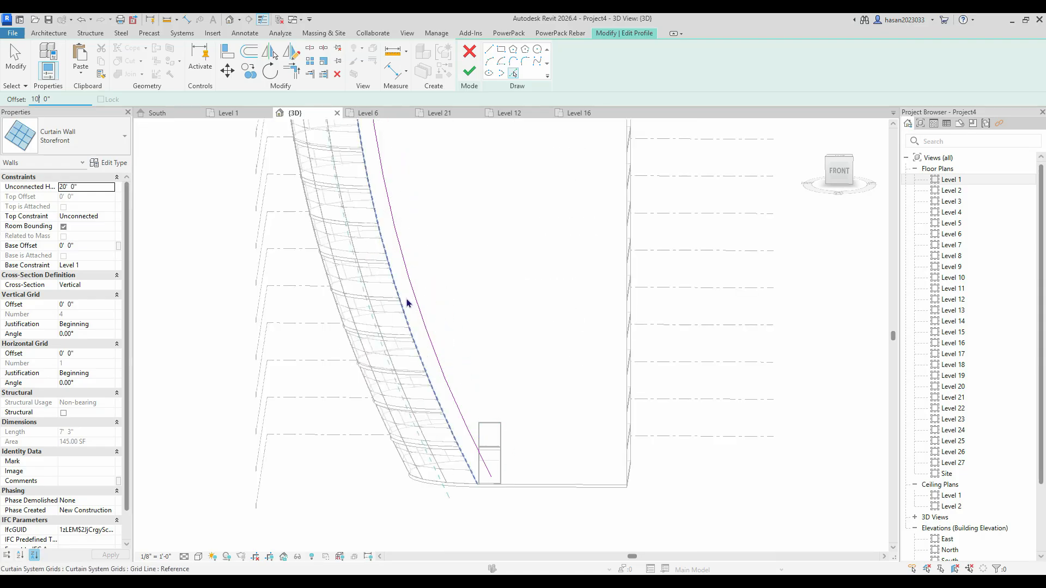
{"action": "scroll", "coordinate": [408, 303], "scroll_direction": "up", "scroll_amount": 2}
{"action": "left_click", "coordinate": [407, 302]}
{"action": "scroll", "coordinate": [406, 303], "scroll_direction": "down", "scroll_amount": 3}
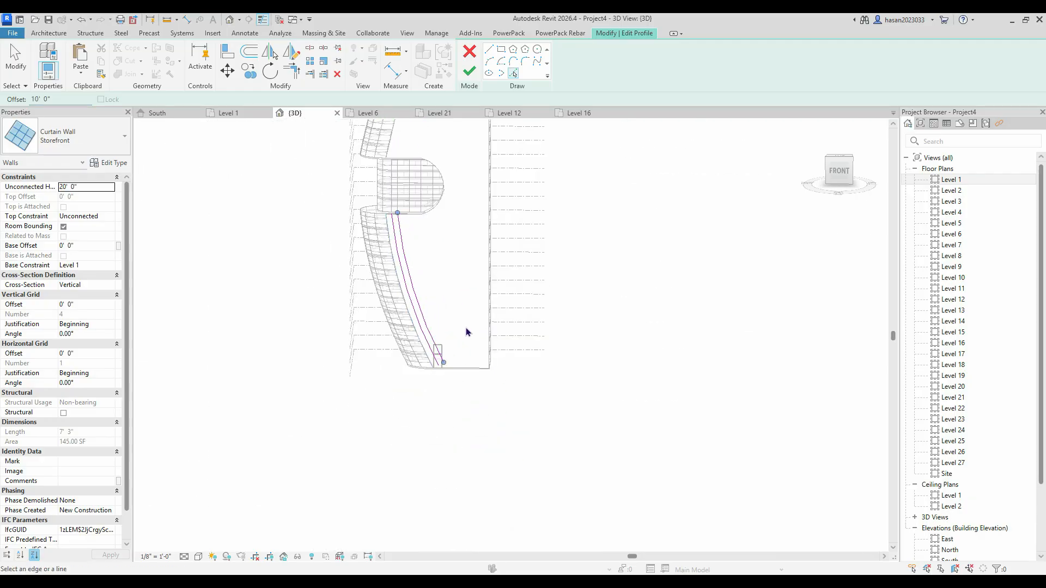
{"action": "left_click", "coordinate": [488, 49]}
{"action": "scroll", "coordinate": [346, 156], "scroll_direction": "up", "scroll_amount": 8}
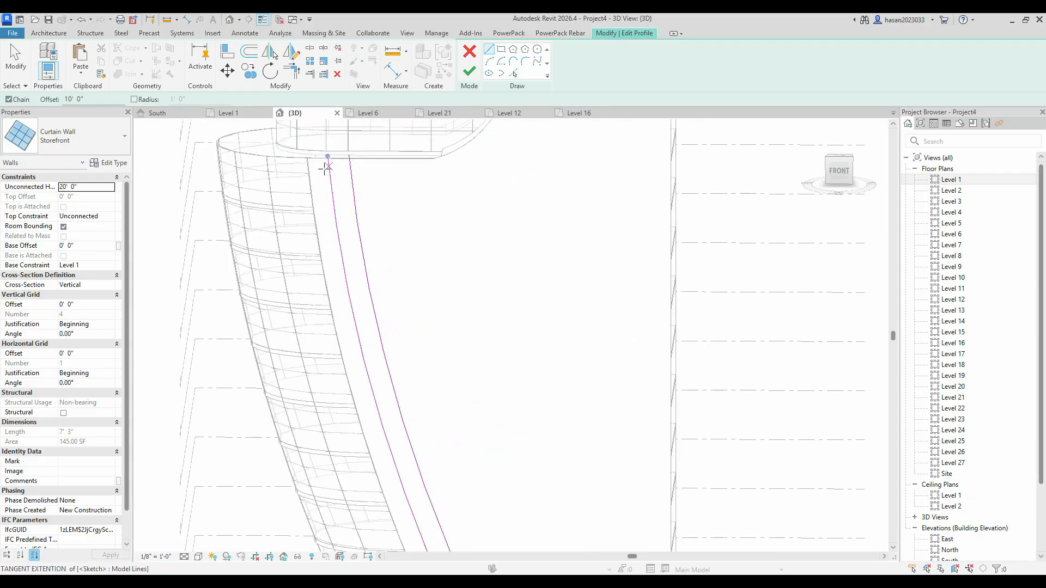
{"action": "left_click", "coordinate": [339, 211]}
{"action": "key", "text": "Escape"}
{"action": "key", "text": "Escape"}
{"action": "left_click", "coordinate": [336, 187]}
{"action": "key", "text": "Escape"}
{"action": "key", "text": "Escape"}
- Shorten the upper ends of both profile curves slightly below the recessed middle section
{"action": "scroll", "coordinate": [407, 223], "scroll_direction": "down", "scroll_amount": 3}
{"action": "left_click", "coordinate": [372, 211]}
{"action": "left_click_drag", "start_coordinate": [372, 206], "coordinate": [374, 220]}
{"action": "left_click", "coordinate": [437, 201]}
{"action": "left_click_drag", "start_coordinate": [437, 201], "coordinate": [440, 225]}
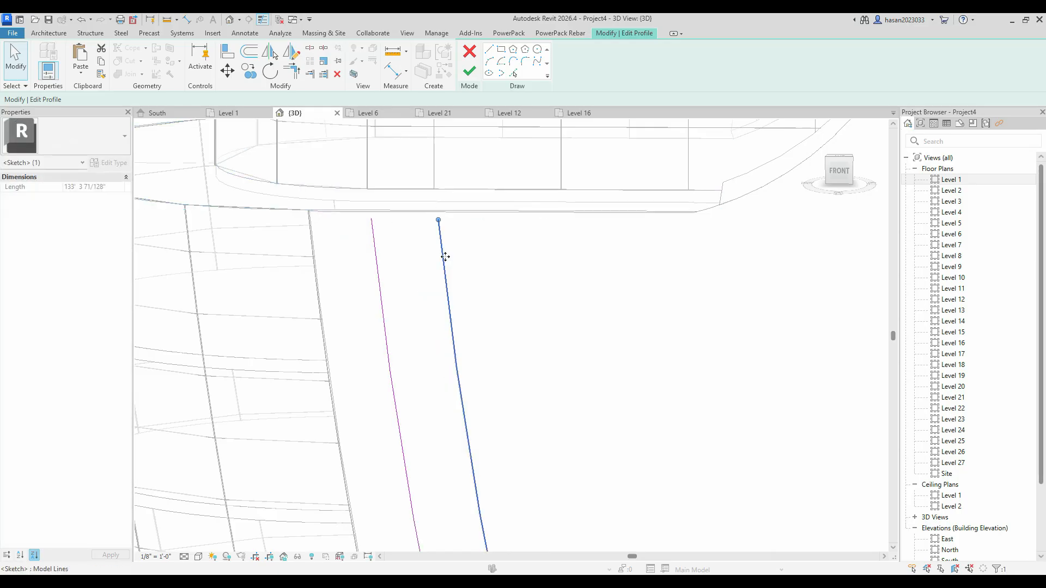
- Draw a straight horizontal profile line across the upper ends of the two curves with no offset
{"action": "scroll", "coordinate": [515, 319], "scroll_direction": "down", "scroll_amount": 5}
{"action": "left_click", "coordinate": [489, 49]}
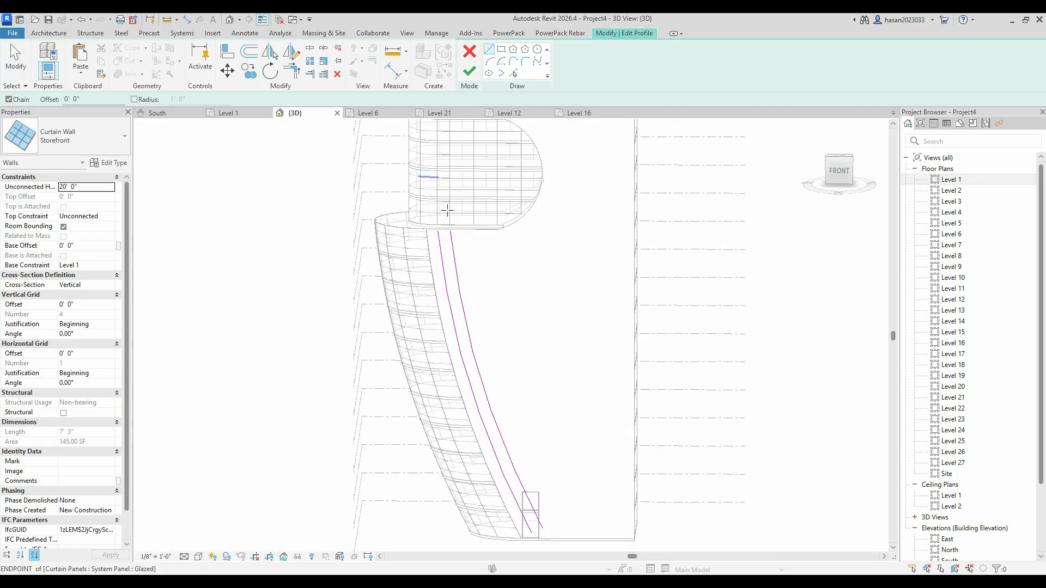
{"action": "scroll", "coordinate": [446, 229], "scroll_direction": "up", "scroll_amount": 5}
{"action": "left_click", "coordinate": [426, 332]}
{"action": "left_click", "coordinate": [491, 332]}
{"action": "scroll", "coordinate": [556, 311], "scroll_direction": "down", "scroll_amount": 4}
{"action": "scroll", "coordinate": [489, 264], "scroll_direction": "up", "scroll_amount": 4}
{"action": "scroll", "coordinate": [411, 218], "scroll_direction": "up", "scroll_amount": 4}
{"action": "key", "text": "Escape"}
{"action": "key", "text": "Escape"}
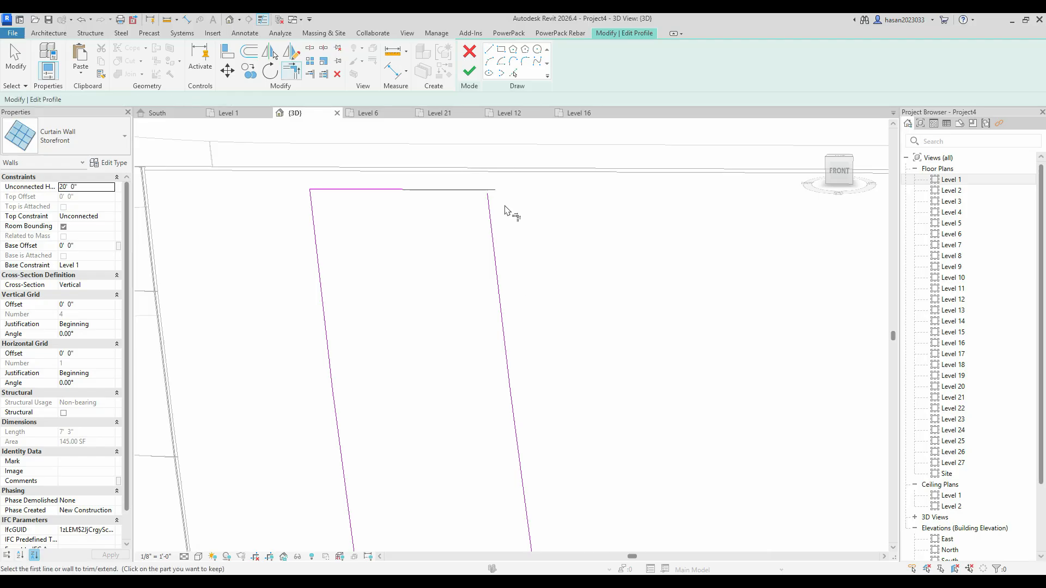
- Trim the top profile line and the inner curve to a closed corner
{"action": "left_click", "coordinate": [488, 191]}
{"action": "mouse_move", "coordinate": [490, 190]}
{"action": "left_mouse_down"}
{"action": "mouse_move", "coordinate": [487, 199]}
{"action": "mouse_move", "coordinate": [474, 180]}
{"action": "left_mouse_up"}
{"action": "scroll", "coordinate": [505, 206], "scroll_direction": "up", "scroll_amount": 3}
{"action": "left_click", "coordinate": [504, 205]}
{"action": "left_click", "coordinate": [466, 174]}
{"action": "scroll", "coordinate": [506, 309], "scroll_direction": "down", "scroll_amount": 5}
{"action": "scroll", "coordinate": [512, 315], "scroll_direction": "down", "scroll_amount": 5}
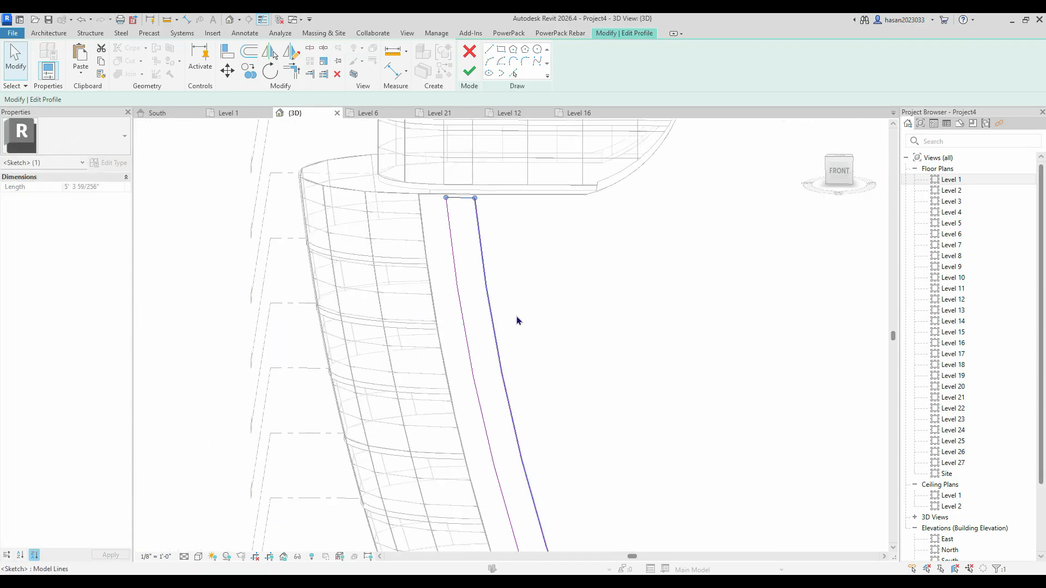
- Try to lengthen the inner profile curve at its lower end toward the tower's base, and undo the change
{"action": "scroll", "coordinate": [467, 404], "scroll_direction": "up", "scroll_amount": 3}
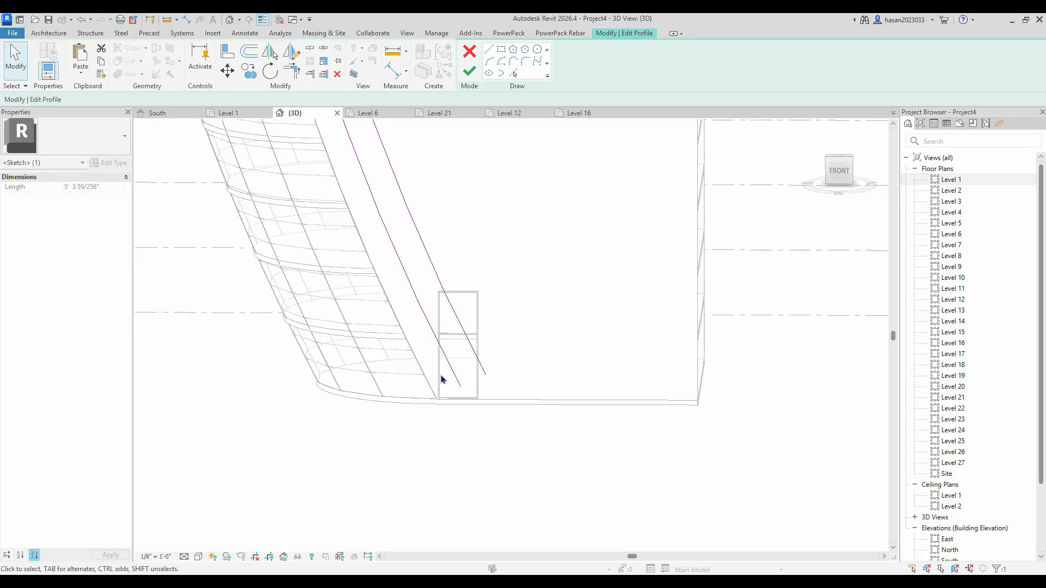
{"action": "left_click", "coordinate": [459, 384]}
{"action": "left_click", "coordinate": [483, 380]}
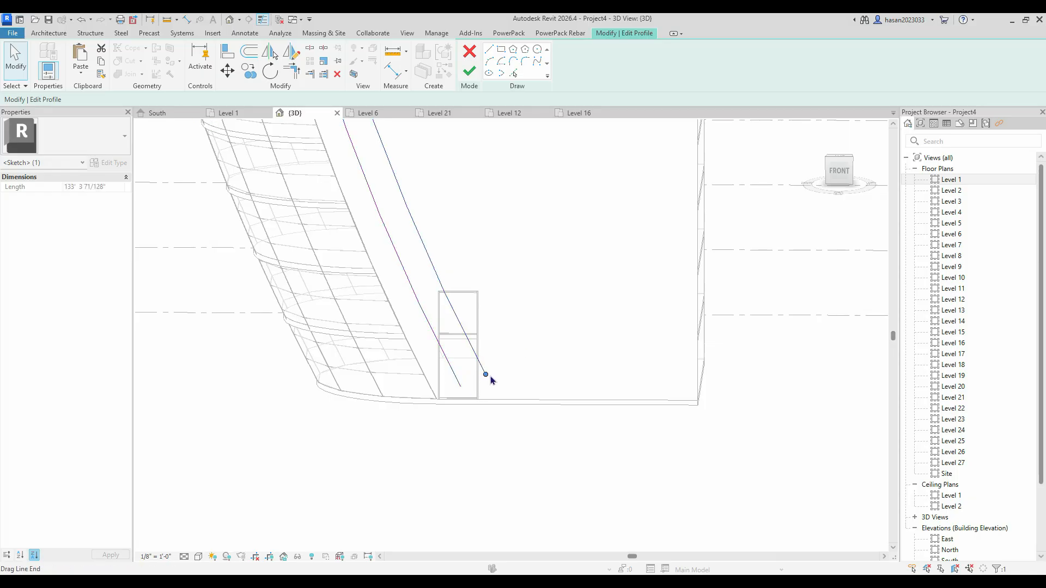
{"action": "left_click_drag", "start_coordinate": [486, 375], "coordinate": [496, 386]}
{"action": "scroll", "coordinate": [525, 387], "scroll_direction": "down", "scroll_amount": 6}
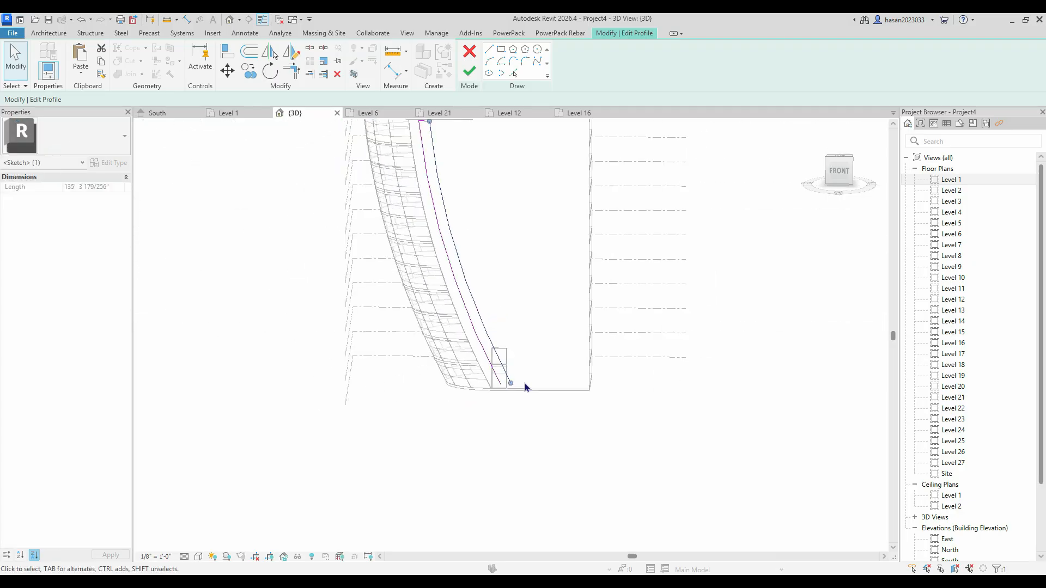
{"action": "scroll", "coordinate": [525, 387], "scroll_direction": "up", "scroll_amount": 7}
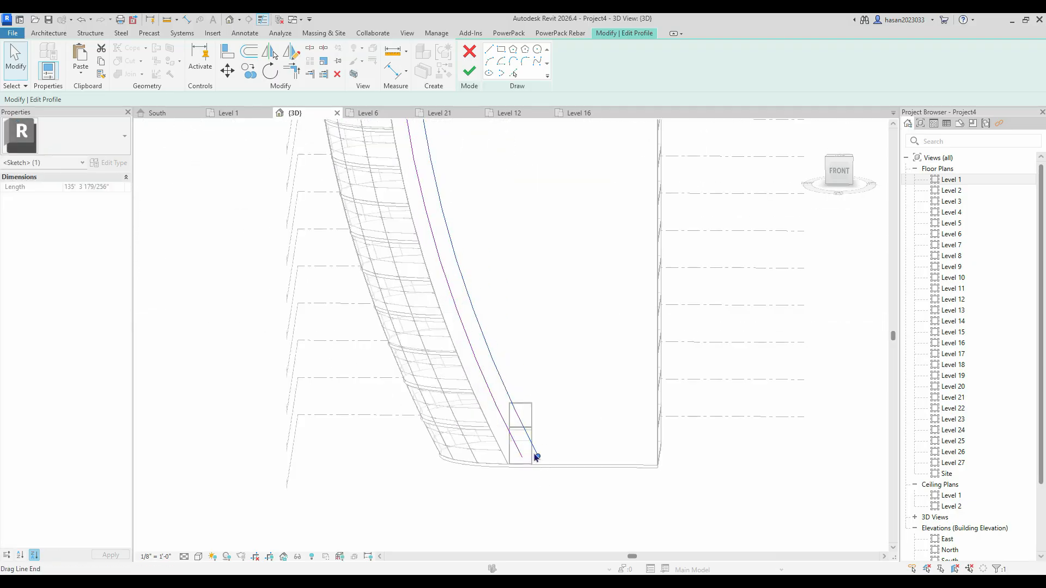
{"action": "left_click", "coordinate": [561, 457]}
{"action": "scroll", "coordinate": [561, 457], "scroll_direction": "up", "scroll_amount": 3}
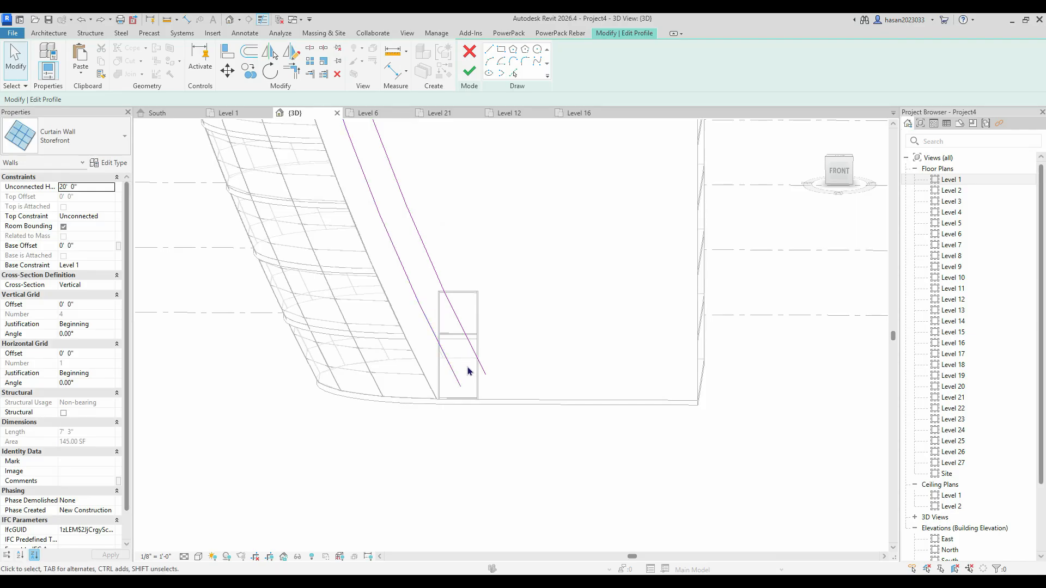
- Close the profile's lower end with a straight line between the two curves and finish the edit, deleting the mullions that cannot be created
{"action": "left_click", "coordinate": [489, 51]}
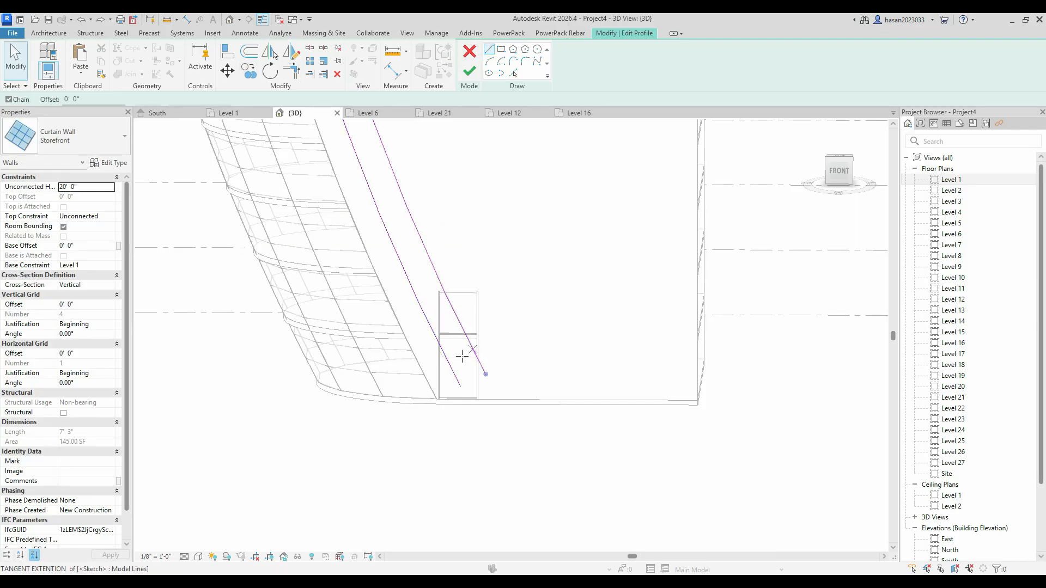
{"action": "left_click", "coordinate": [461, 387]}
{"action": "scroll", "coordinate": [491, 383], "scroll_direction": "up", "scroll_amount": 5}
{"action": "left_click", "coordinate": [492, 379]}
{"action": "left_click", "coordinate": [475, 347]}
{"action": "scroll", "coordinate": [531, 376], "scroll_direction": "down", "scroll_amount": 5}
{"action": "scroll", "coordinate": [534, 377], "scroll_direction": "up", "scroll_amount": 6}
{"action": "middle_click_drag", "start_coordinate": [462, 343], "coordinate": [559, 399]}
{"action": "scroll", "coordinate": [556, 393], "scroll_direction": "down", "scroll_amount": 6}
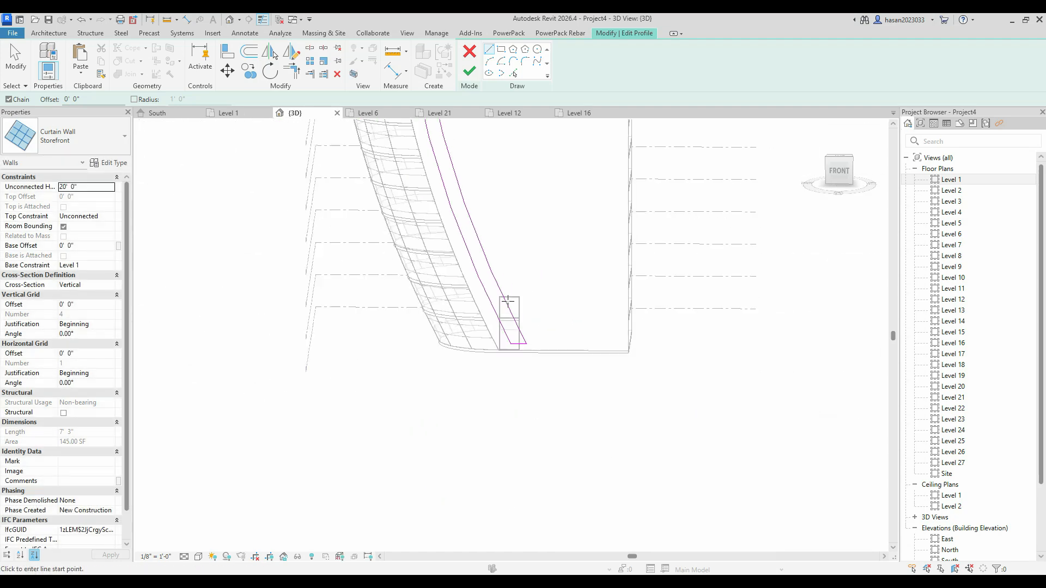
{"action": "left_click", "coordinate": [469, 72]}
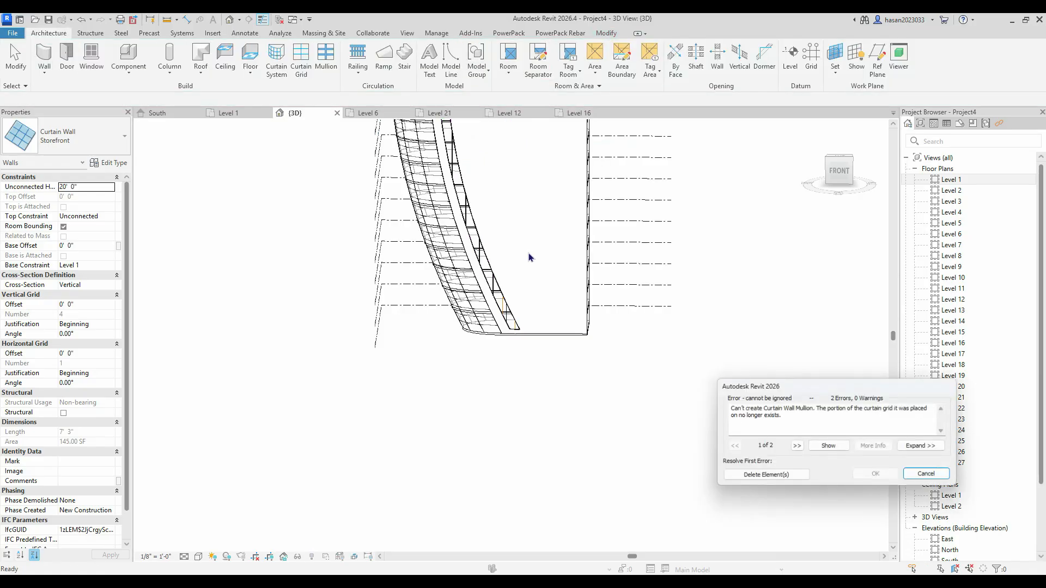
{"action": "left_click", "coordinate": [802, 480]}
- Examine the reshaped storefront strip along the tower's curved facade from several angles
{"action": "scroll", "coordinate": [495, 306], "scroll_direction": "down", "scroll_amount": 3}
{"action": "middle_click_drag", "start_coordinate": [497, 307], "coordinate": [525, 323], "text": "shift"}
{"action": "scroll", "coordinate": [498, 304], "scroll_direction": "up", "scroll_amount": 4}
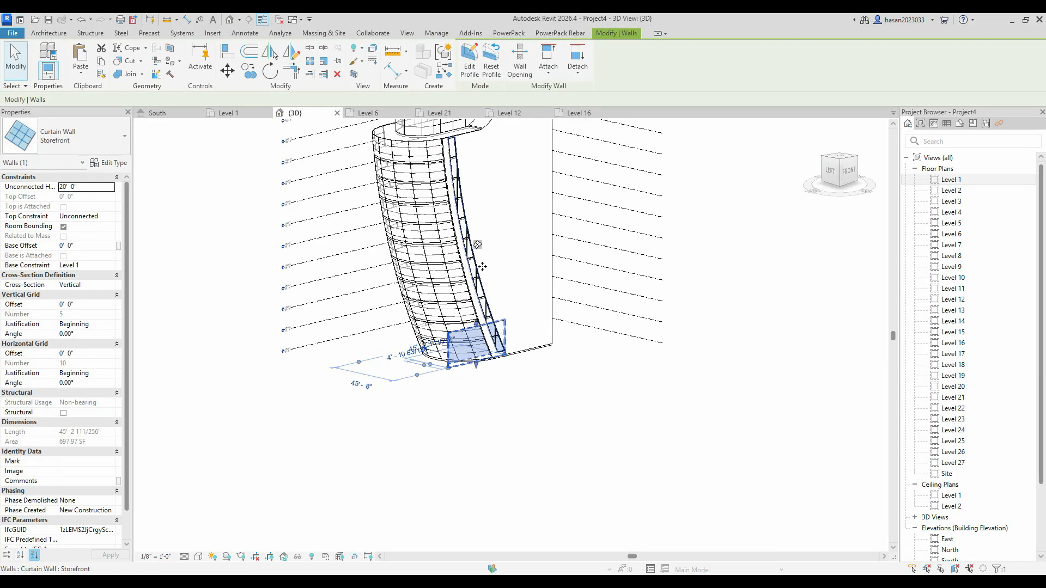
{"action": "middle_click_drag", "start_coordinate": [494, 169], "coordinate": [495, 250]}
{"action": "scroll", "coordinate": [495, 251], "scroll_direction": "up", "scroll_amount": 1}
{"action": "scroll", "coordinate": [494, 251], "scroll_direction": "down", "scroll_amount": 1}
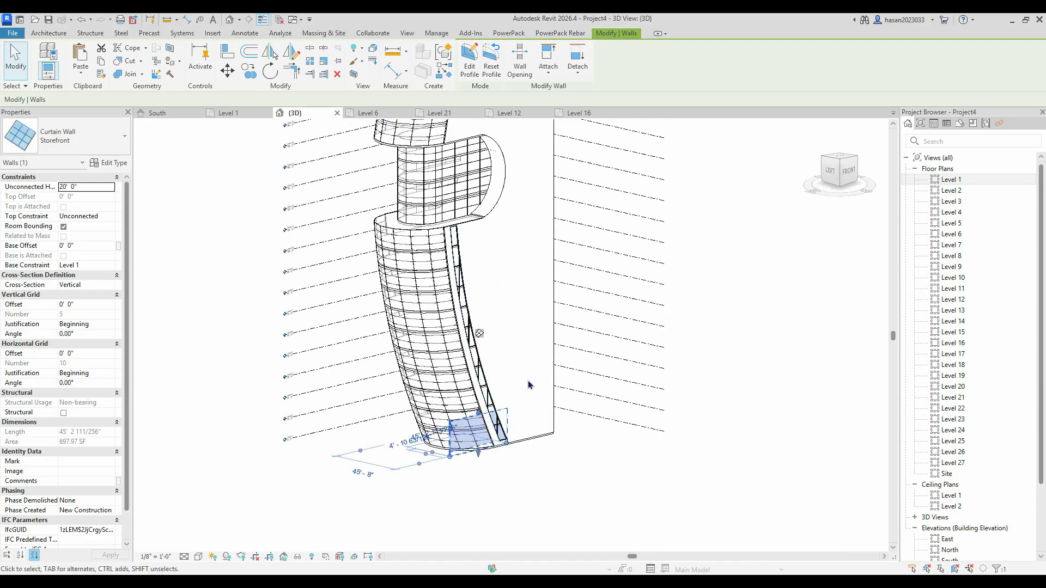
{"action": "scroll", "coordinate": [461, 366], "scroll_direction": "up", "scroll_amount": 4}
{"action": "middle_click_drag", "start_coordinate": [504, 396], "coordinate": [446, 364], "text": "shift"}
{"action": "scroll", "coordinate": [485, 327], "scroll_direction": "down", "scroll_amount": 2}
{"action": "scroll", "coordinate": [492, 366], "scroll_direction": "up", "scroll_amount": 1}
{"action": "middle_click_drag", "start_coordinate": [806, 507], "coordinate": [776, 496]}
{"action": "left_click", "coordinate": [748, 513]}
- Delete both vertical mullion pieces on the storefront strip's lowest vertical grid line
{"action": "scroll", "coordinate": [491, 413], "scroll_direction": "up", "scroll_amount": 3}
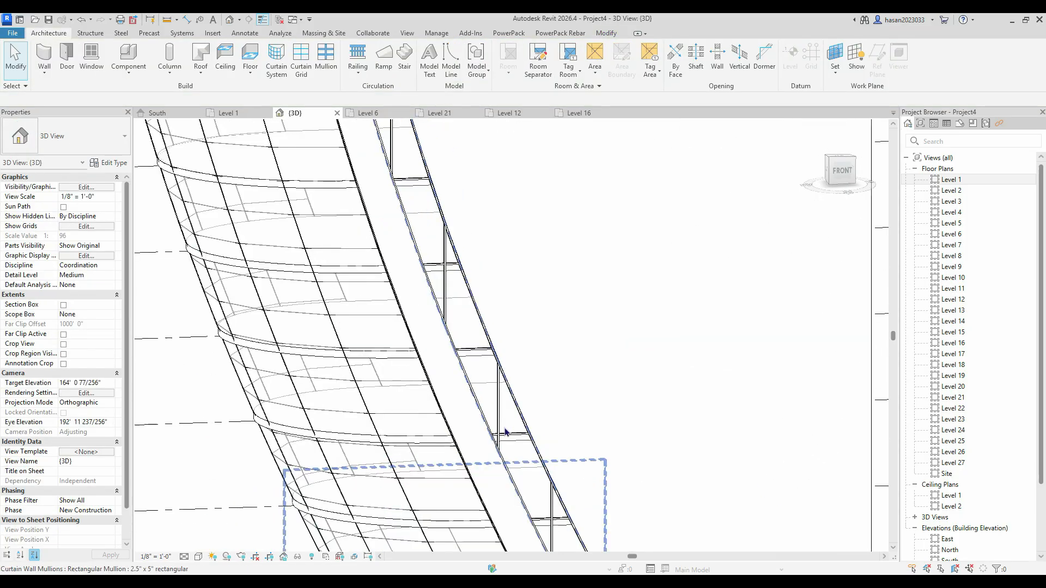
{"action": "scroll", "coordinate": [505, 432], "scroll_direction": "down", "scroll_amount": 2}
{"action": "scroll", "coordinate": [534, 423], "scroll_direction": "up", "scroll_amount": 4}
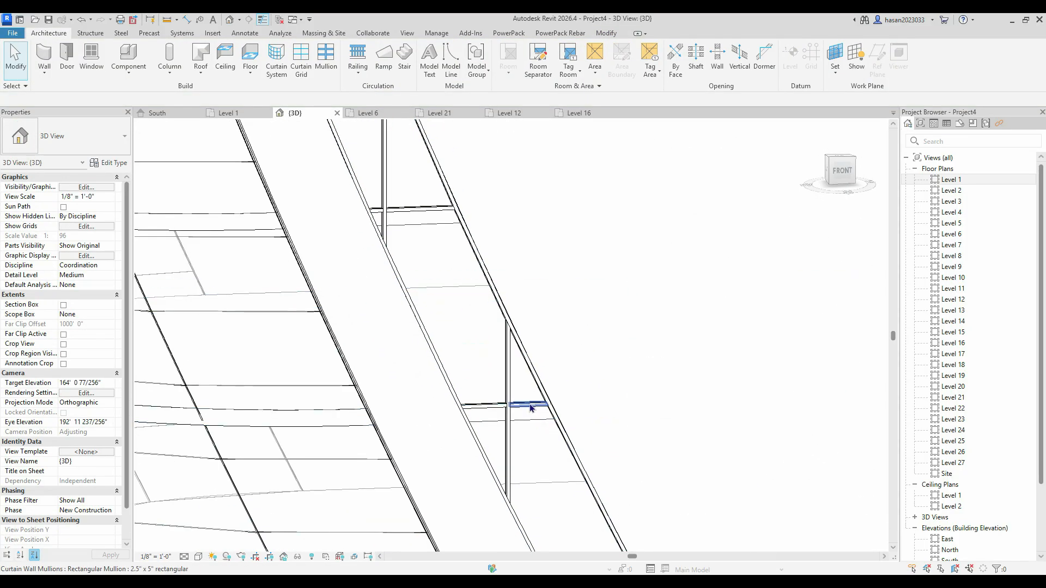
{"action": "left_click", "coordinate": [511, 360]}
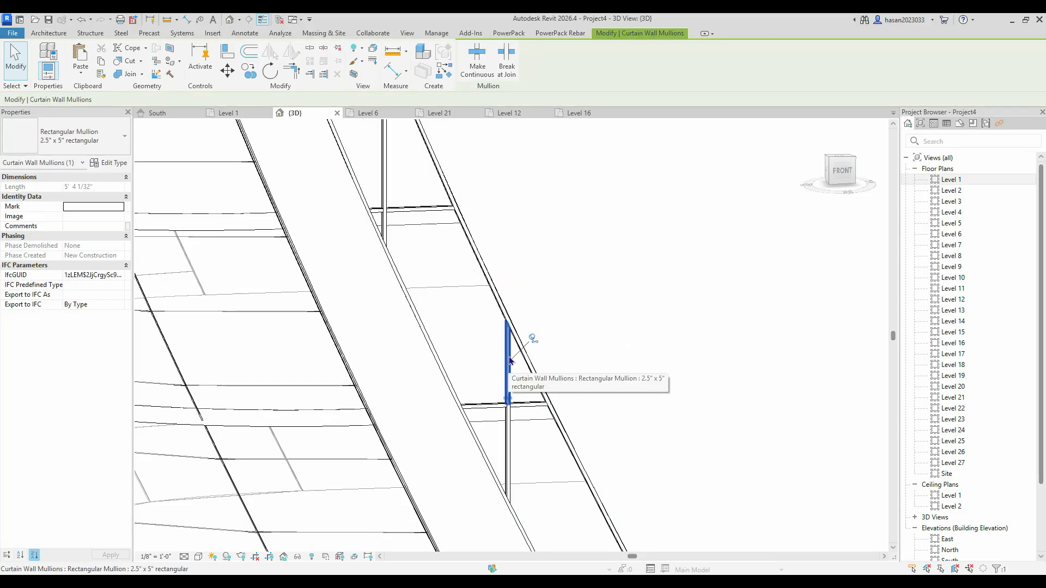
{"action": "key", "text": "Delete"}
{"action": "left_click", "coordinate": [508, 384]}
{"action": "left_click", "coordinate": [533, 389]}
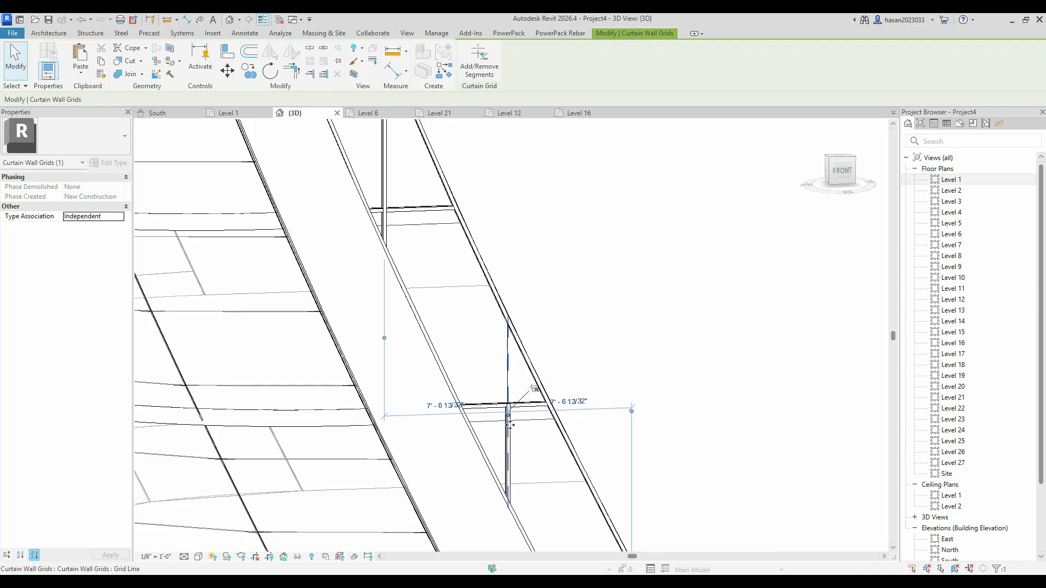
{"action": "left_click", "coordinate": [523, 464]}
{"action": "left_click", "coordinate": [512, 443]}
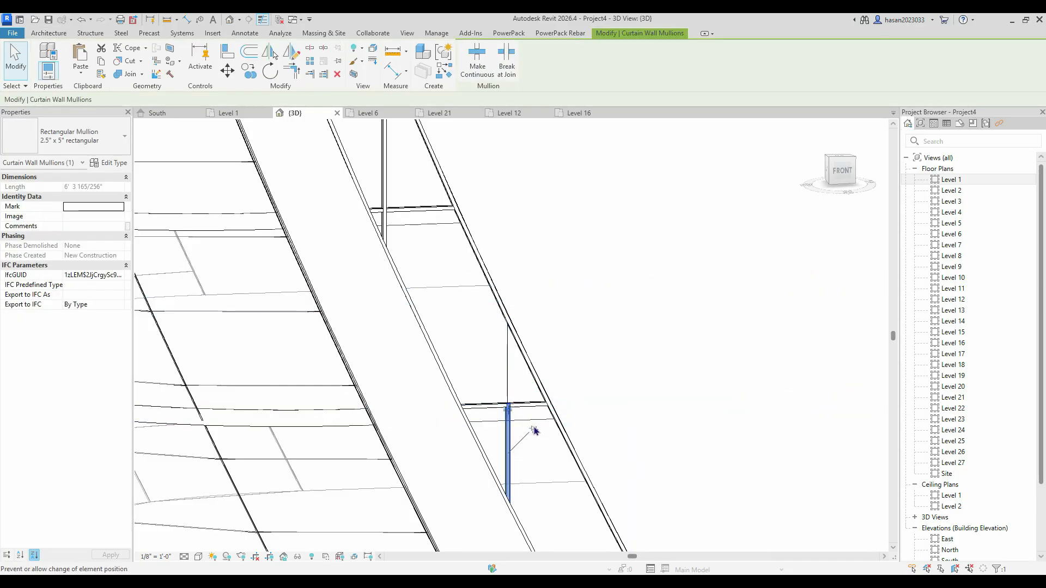
{"action": "key", "text": "Delete"}
{"action": "left_click", "coordinate": [511, 366]}
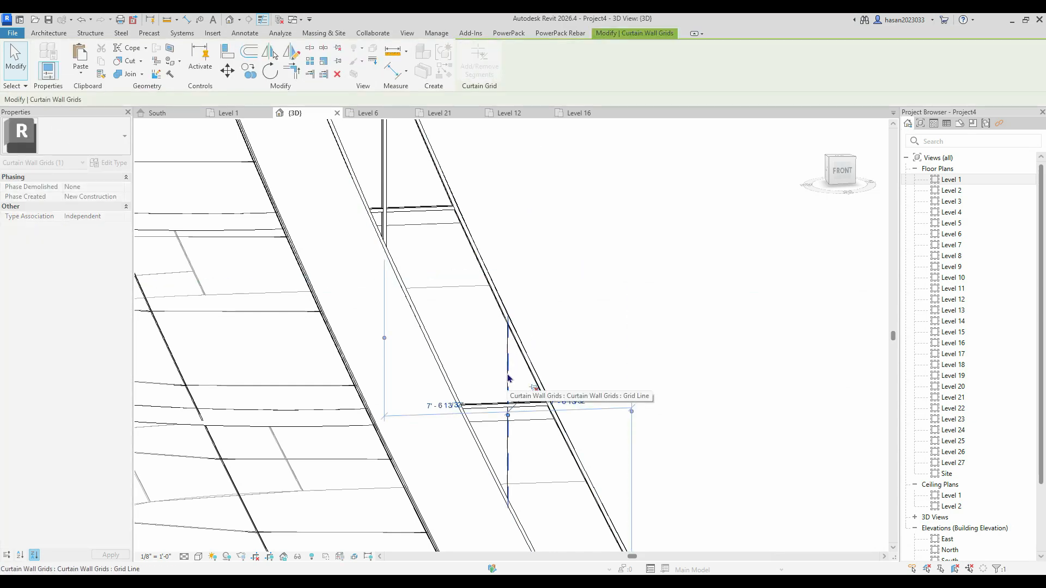
{"action": "key", "text": "Escape"}
- Delete both vertical mullion pieces on the second vertical grid line up from the storefront strip's base
{"action": "scroll", "coordinate": [471, 275], "scroll_direction": "down", "scroll_amount": 3}
{"action": "scroll", "coordinate": [470, 274], "scroll_direction": "up", "scroll_amount": 3}
{"action": "left_click", "coordinate": [464, 278]}
{"action": "key", "text": "Escape"}
{"action": "left_click", "coordinate": [466, 287]}
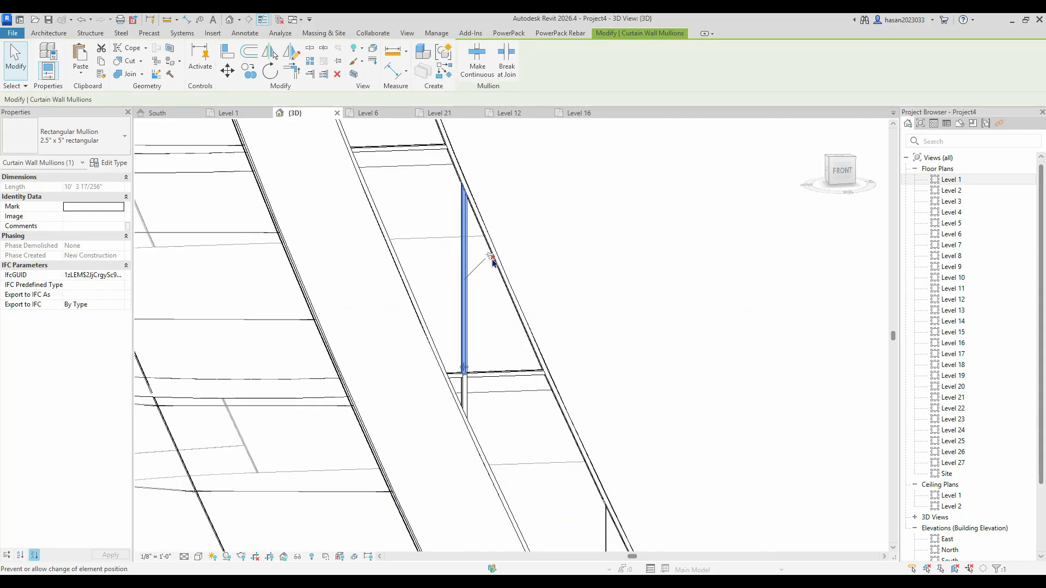
{"action": "key", "text": "Escape"}
{"action": "left_click", "coordinate": [466, 392]}
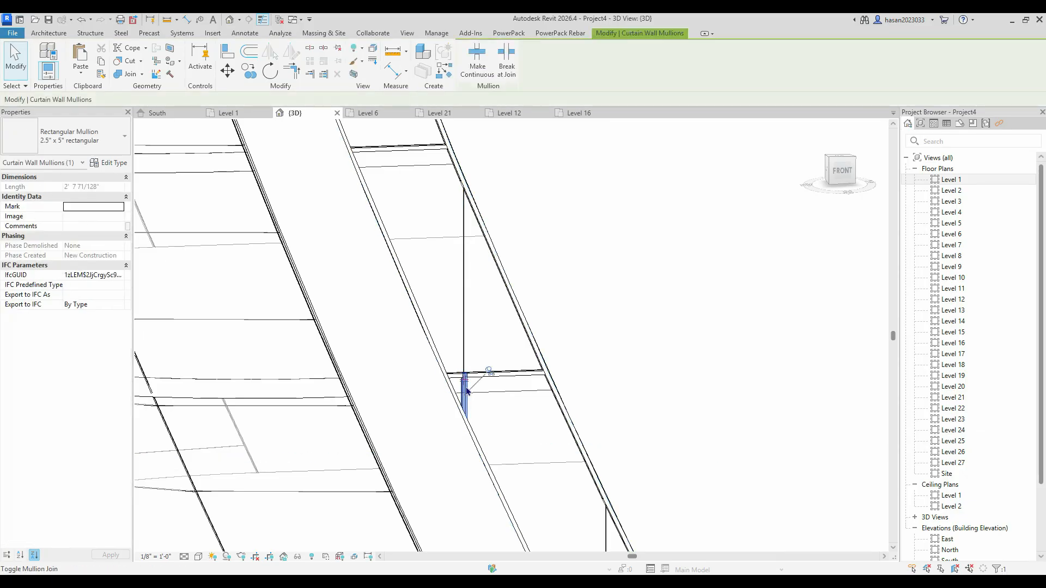
{"action": "left_click", "coordinate": [490, 371]}
{"action": "key", "text": "Delete"}
{"action": "scroll", "coordinate": [467, 395], "scroll_direction": "down", "scroll_amount": 4}
{"action": "scroll", "coordinate": [475, 227], "scroll_direction": "up", "scroll_amount": 4}
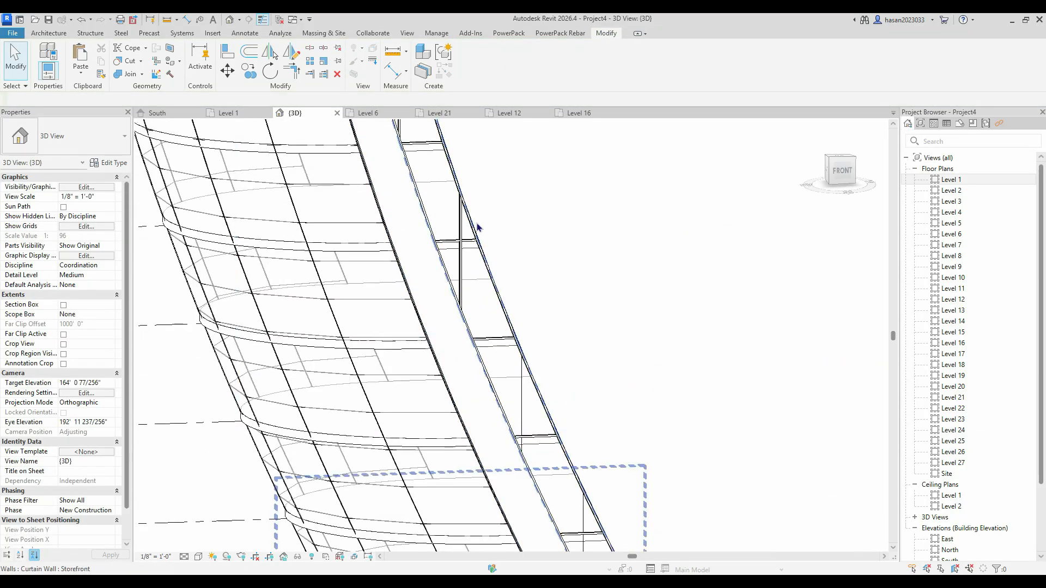
- Delete the mullion pieces above and below the crossing on the strip's third vertical grid line from the base
{"action": "left_click", "coordinate": [450, 224]}
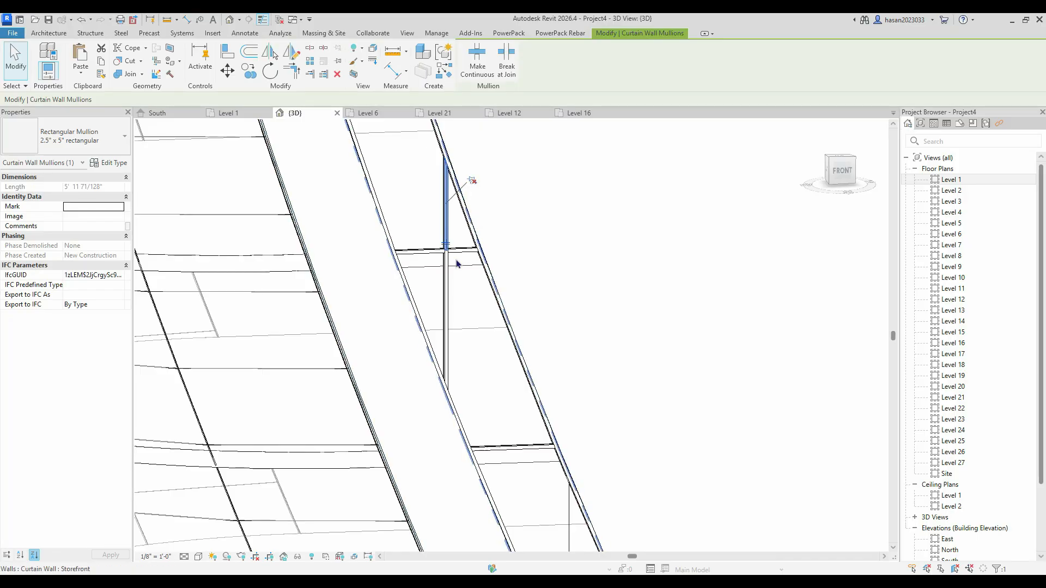
{"action": "key", "text": "Delete"}
{"action": "left_click", "coordinate": [446, 278]}
{"action": "left_click", "coordinate": [471, 295]}
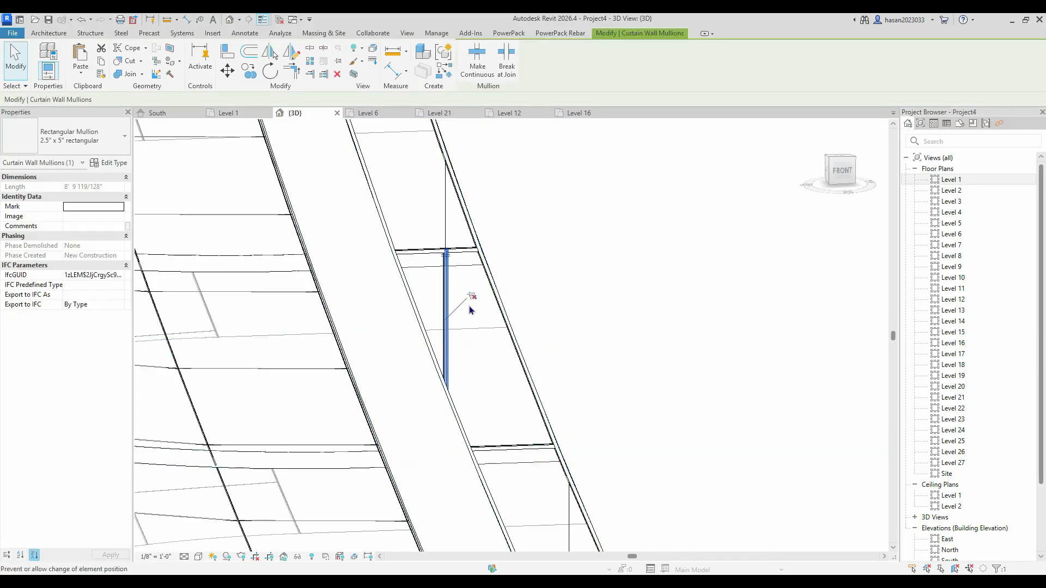
{"action": "key", "text": "Delete"}
{"action": "scroll", "coordinate": [455, 256], "scroll_direction": "down", "scroll_amount": 3}
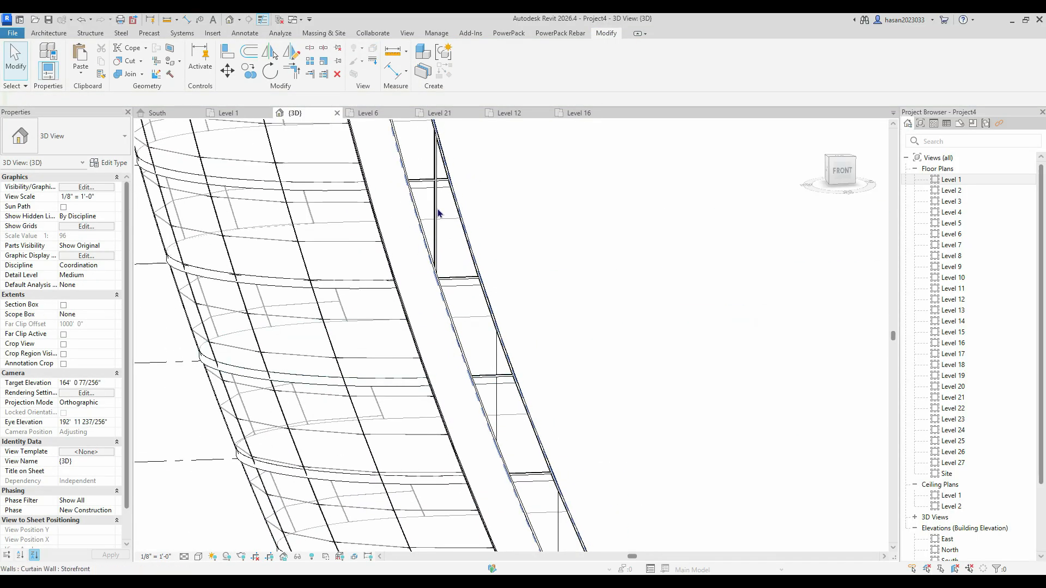
- Delete the two vertical mullion pieces on the fourth grid line from the storefront strip's base
{"action": "left_click", "coordinate": [436, 210]}
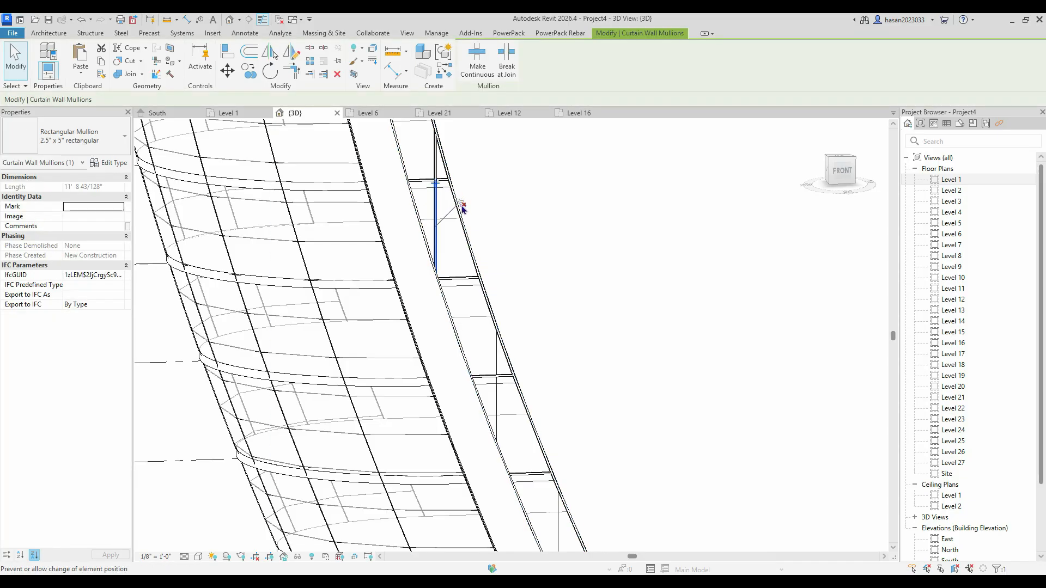
{"action": "key", "text": "Delete"}
{"action": "left_click", "coordinate": [436, 158]}
{"action": "left_click", "coordinate": [460, 137]}
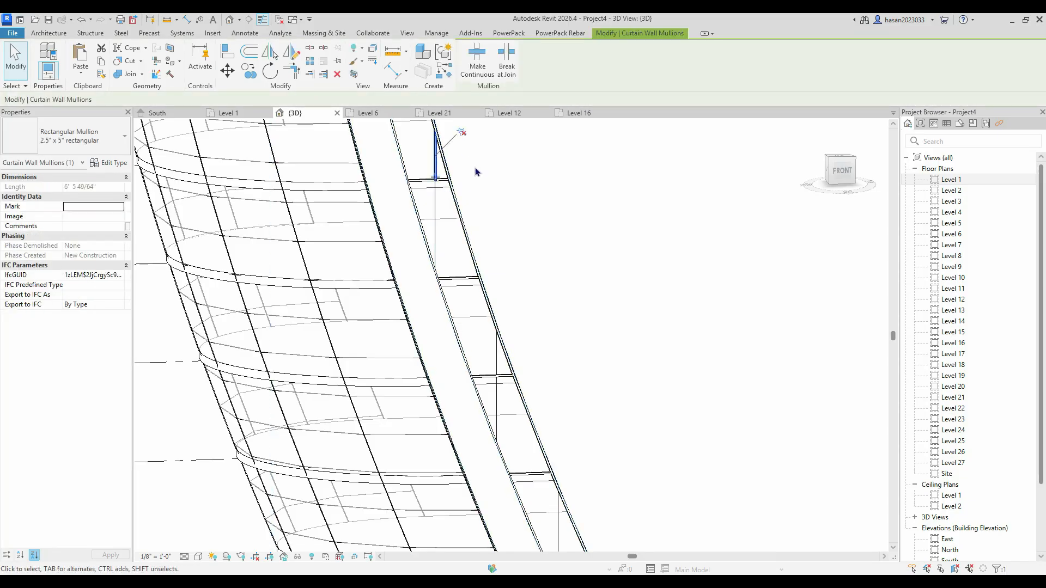
{"action": "key", "text": "Delete"}
- Examine the full curved storefront strip in relation to the side wall and the recessed middle section
{"action": "scroll", "coordinate": [486, 189], "scroll_direction": "down", "scroll_amount": 5}
{"action": "scroll", "coordinate": [482, 250], "scroll_direction": "up", "scroll_amount": 3}
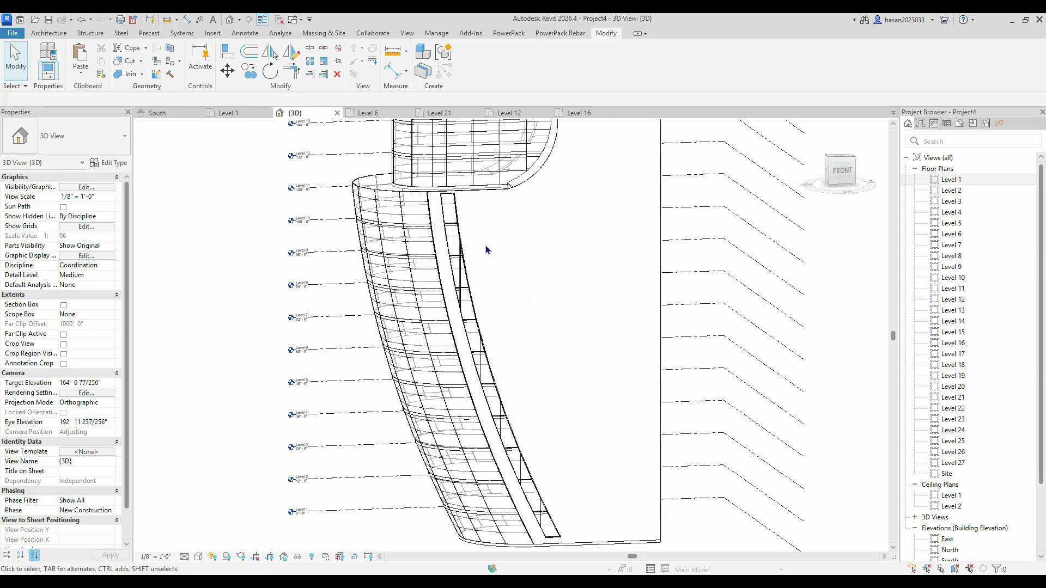
{"action": "scroll", "coordinate": [463, 249], "scroll_direction": "down", "scroll_amount": 2}
{"action": "middle_click_drag", "start_coordinate": [485, 297], "coordinate": [471, 347], "text": "shift"}
{"action": "scroll", "coordinate": [465, 369], "scroll_direction": "up", "scroll_amount": 3}
{"action": "scroll", "coordinate": [517, 401], "scroll_direction": "down", "scroll_amount": 3}
{"action": "middle_click_drag", "start_coordinate": [487, 273], "coordinate": [481, 322]}
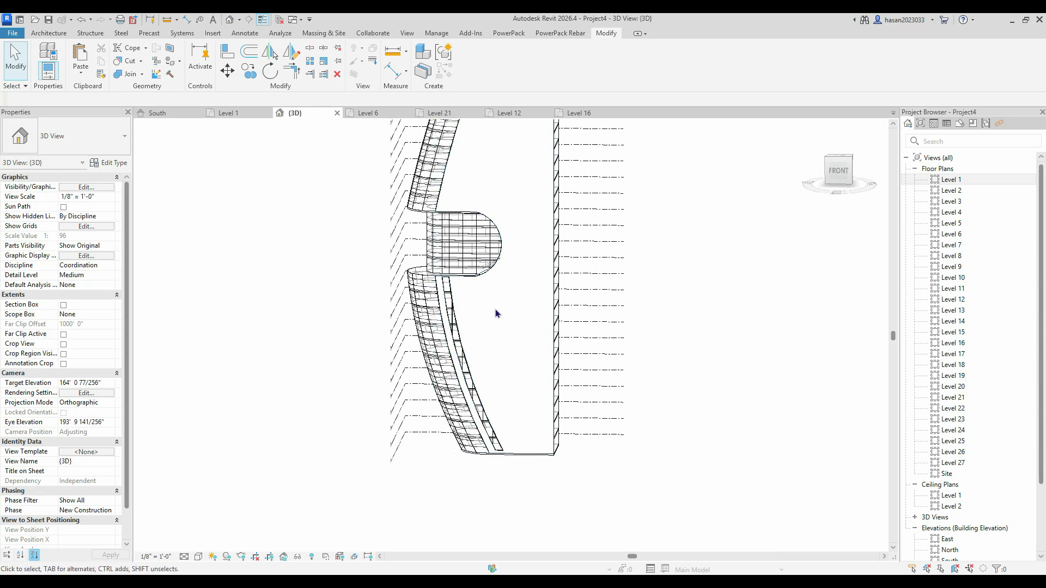
{"action": "scroll", "coordinate": [533, 452], "scroll_direction": "up", "scroll_amount": 2}
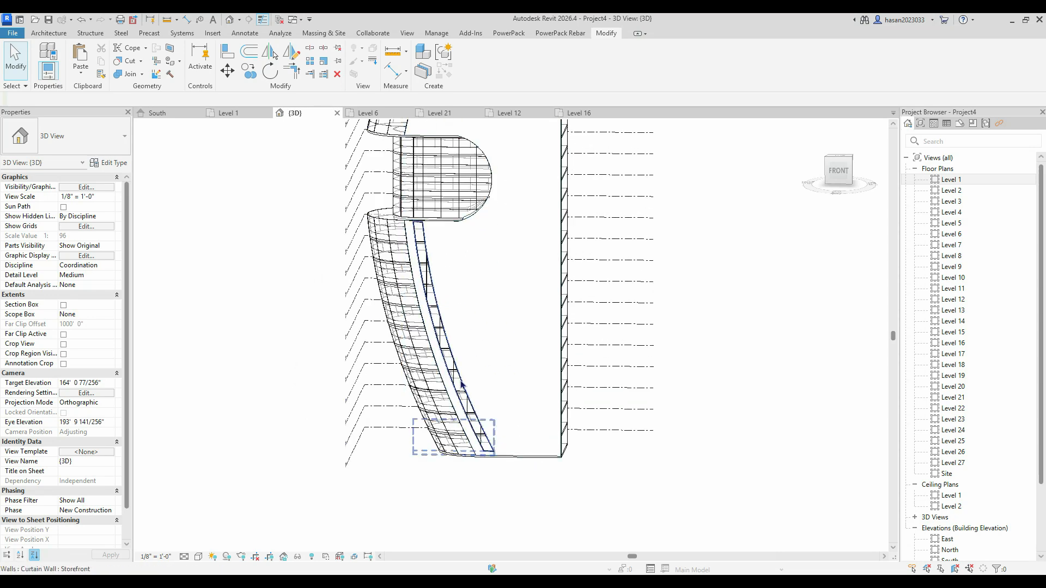
{"action": "left_click", "coordinate": [48, 34]}
{"action": "left_click", "coordinate": [44, 55]}
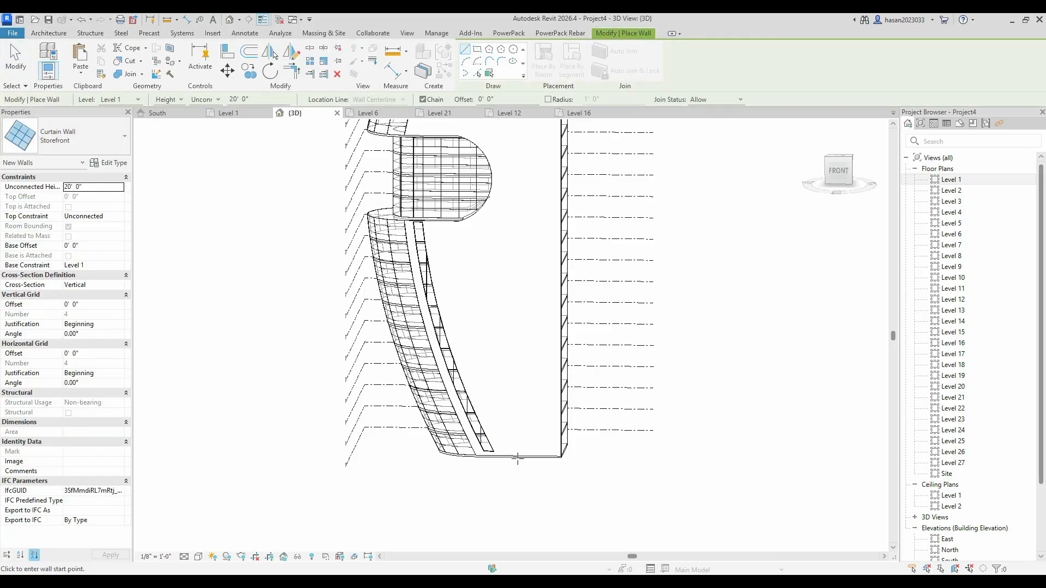
{"action": "key", "text": "Escape"}
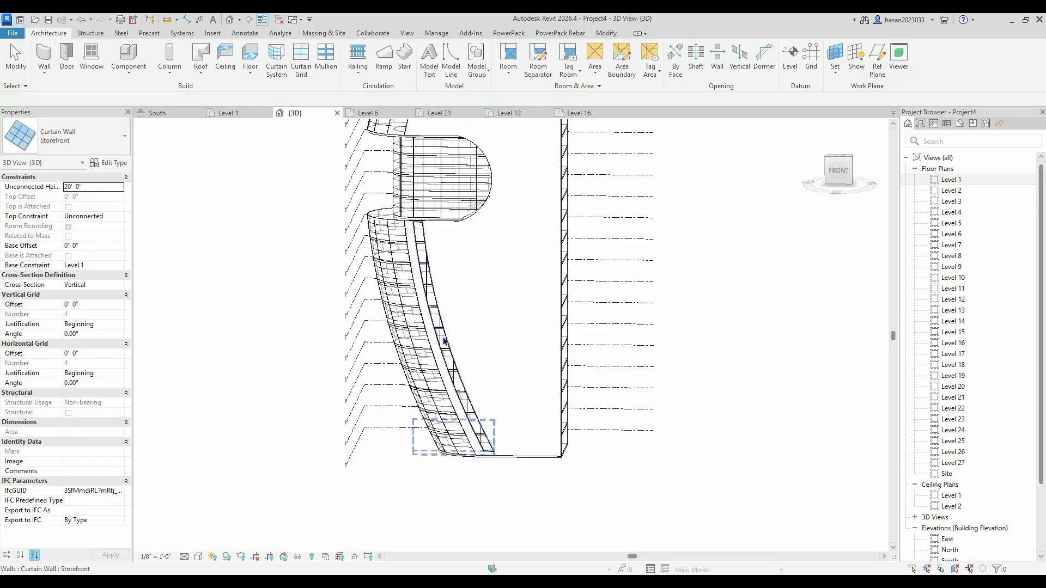
{"action": "double_click", "coordinate": [446, 339]}
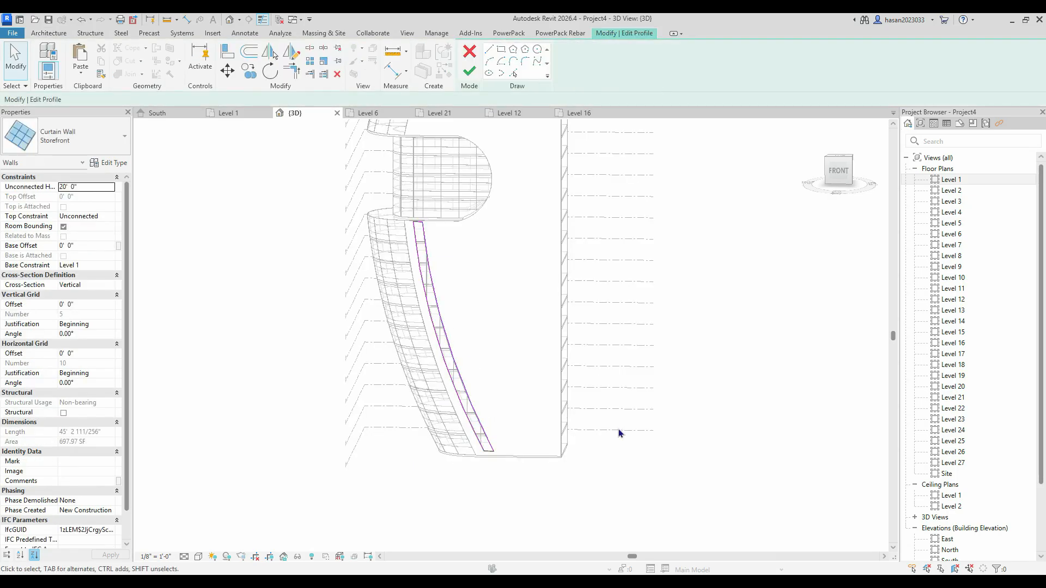
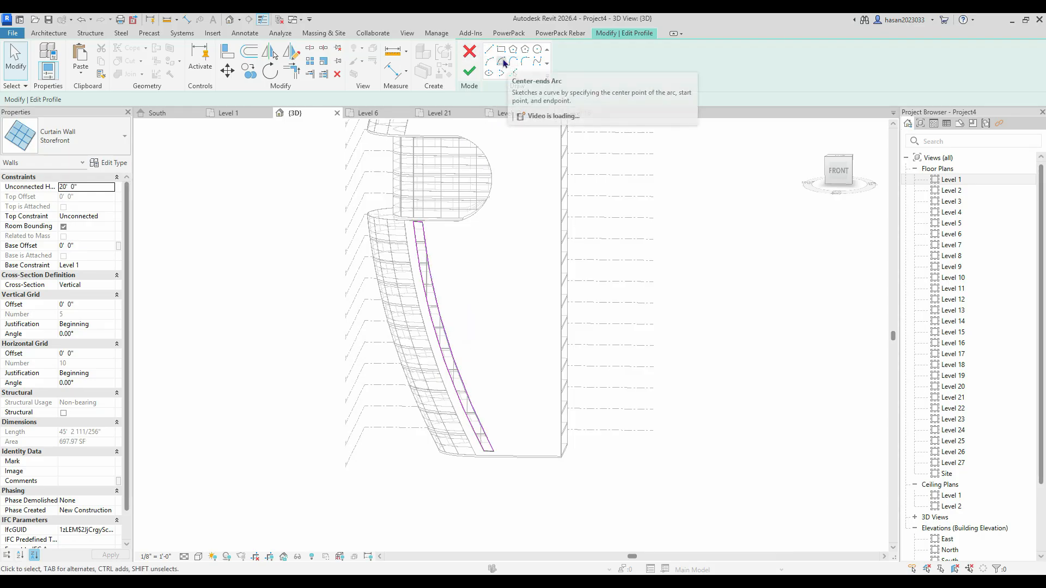
{"action": "left_click", "coordinate": [470, 55]}
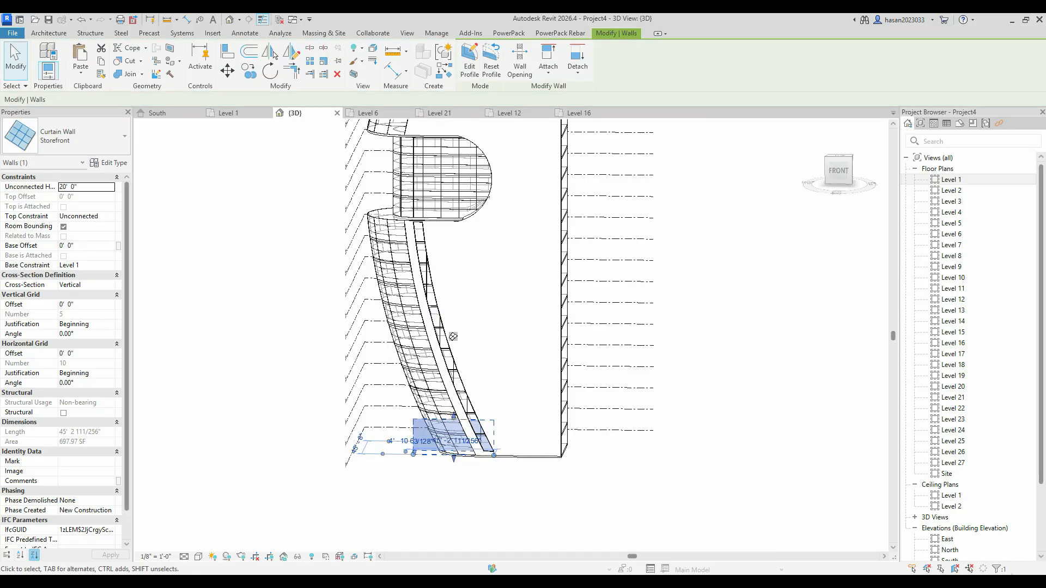
{"action": "scroll", "coordinate": [415, 336], "scroll_direction": "up", "scroll_amount": 2}
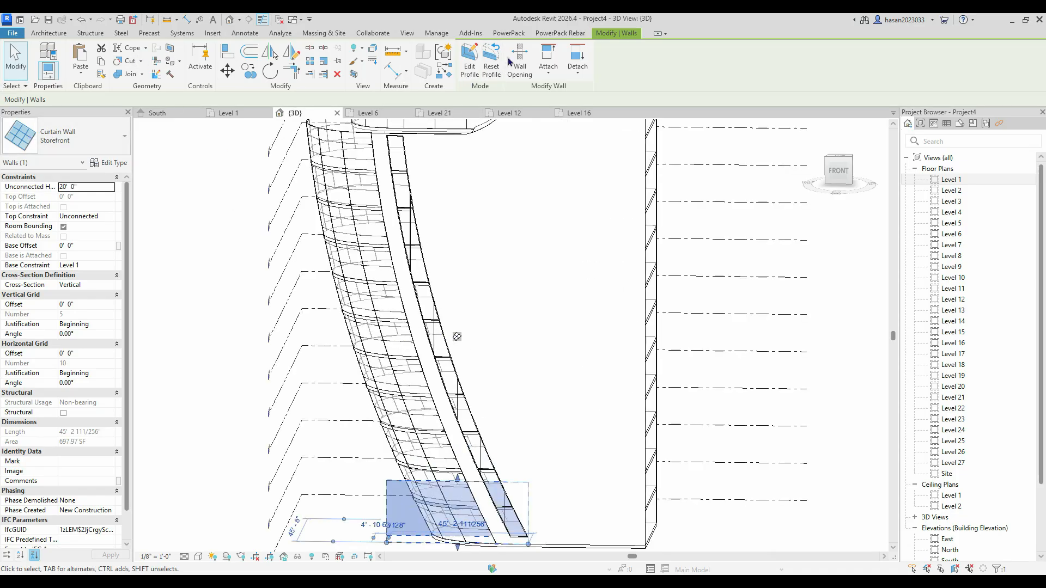
{"action": "key", "text": "Escape"}
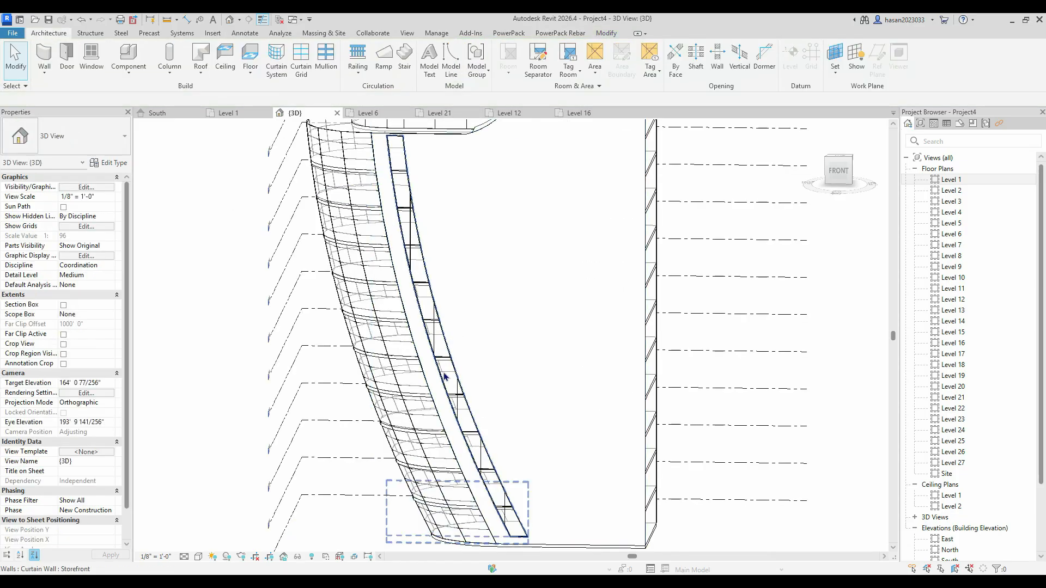
- Try to place a Storefront curtain wall in the 3D view by picking a facade edge with a 15' offset
{"action": "left_click", "coordinate": [46, 55]}
{"action": "left_click", "coordinate": [66, 137]}
{"action": "left_click", "coordinate": [60, 351]}
{"action": "left_click", "coordinate": [481, 73]}
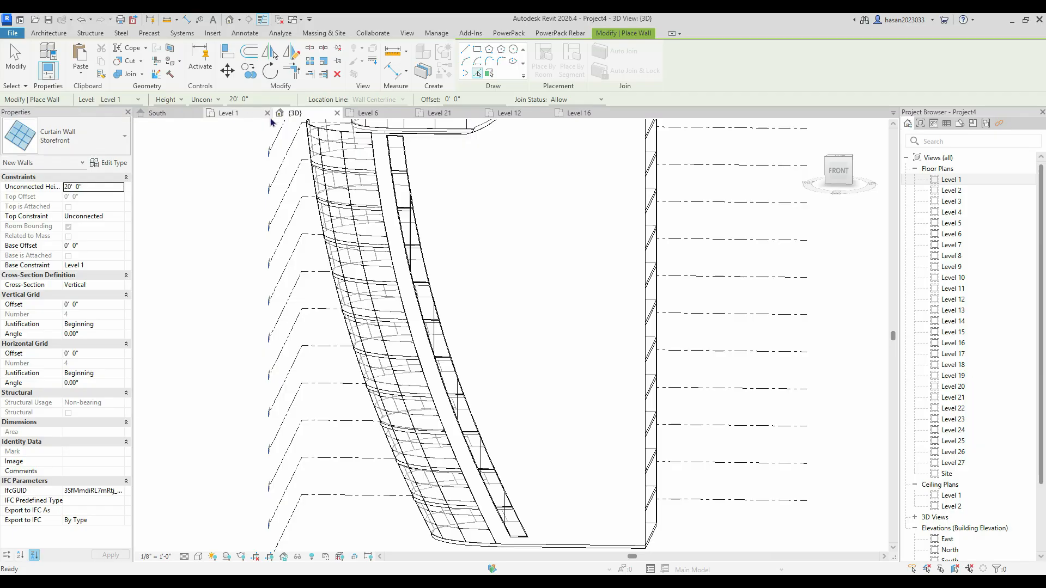
{"action": "left_click", "coordinate": [478, 74]}
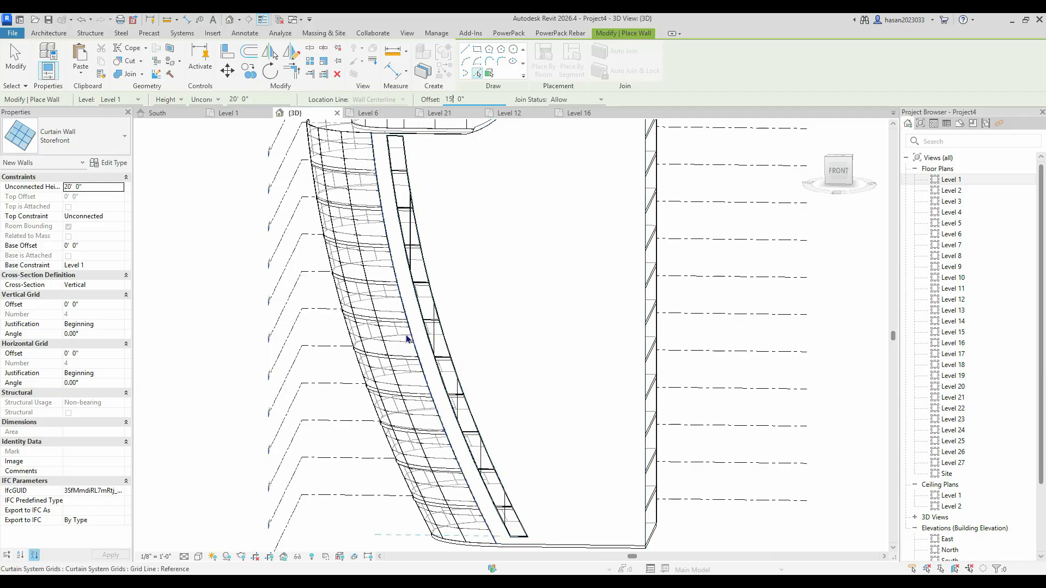
{"action": "scroll", "coordinate": [410, 338], "scroll_direction": "up", "scroll_amount": 3}
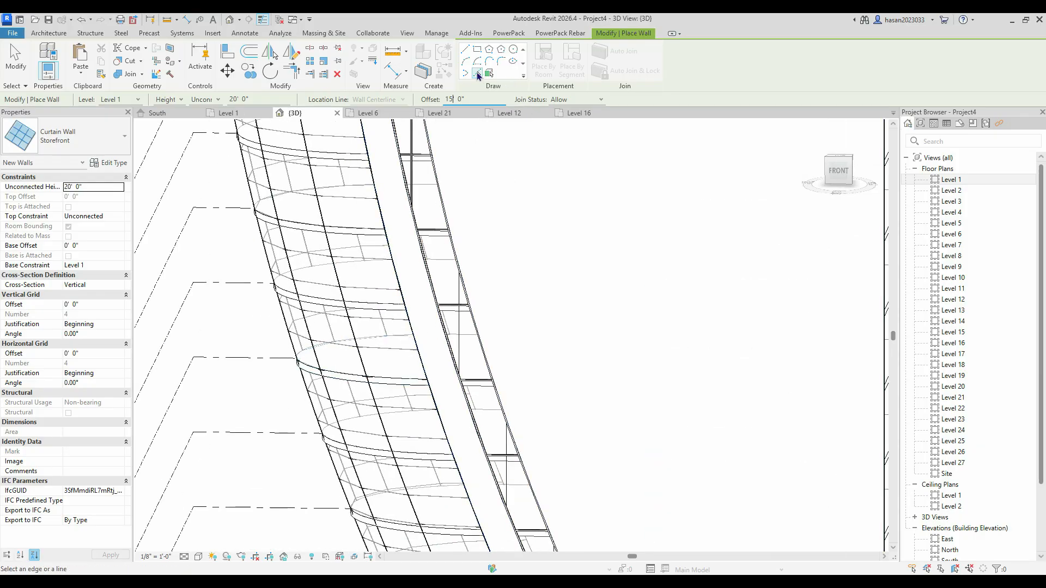
{"action": "left_click", "coordinate": [468, 74]}
{"action": "key", "text": "BackSpace"}
{"action": "type", "text": "15"}
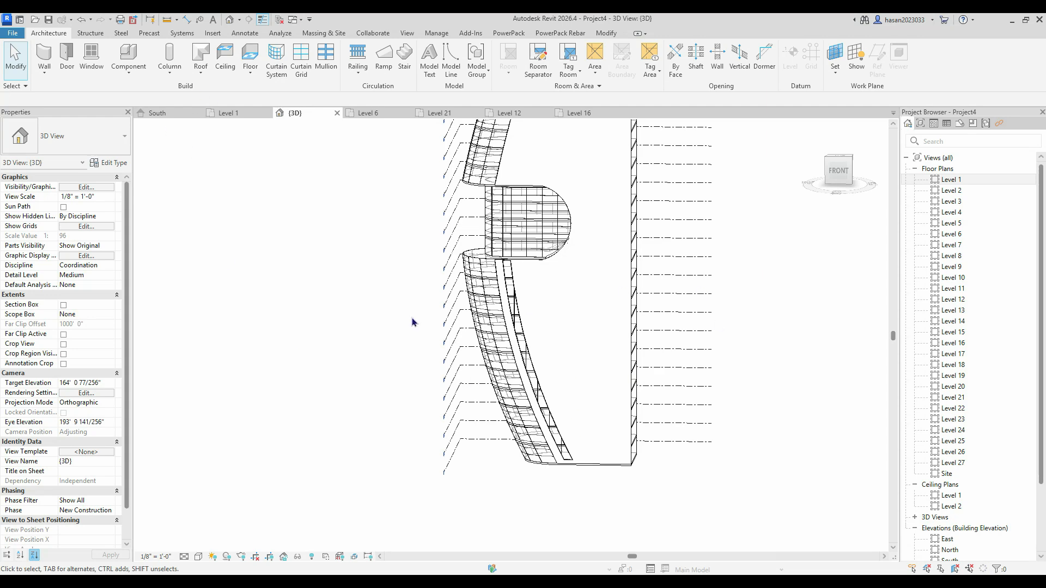
- Open the Level 1 floor plan
{"action": "scroll", "coordinate": [543, 269], "scroll_direction": "up", "scroll_amount": 3}
{"action": "scroll", "coordinate": [617, 428], "scroll_direction": "down", "scroll_amount": 3}
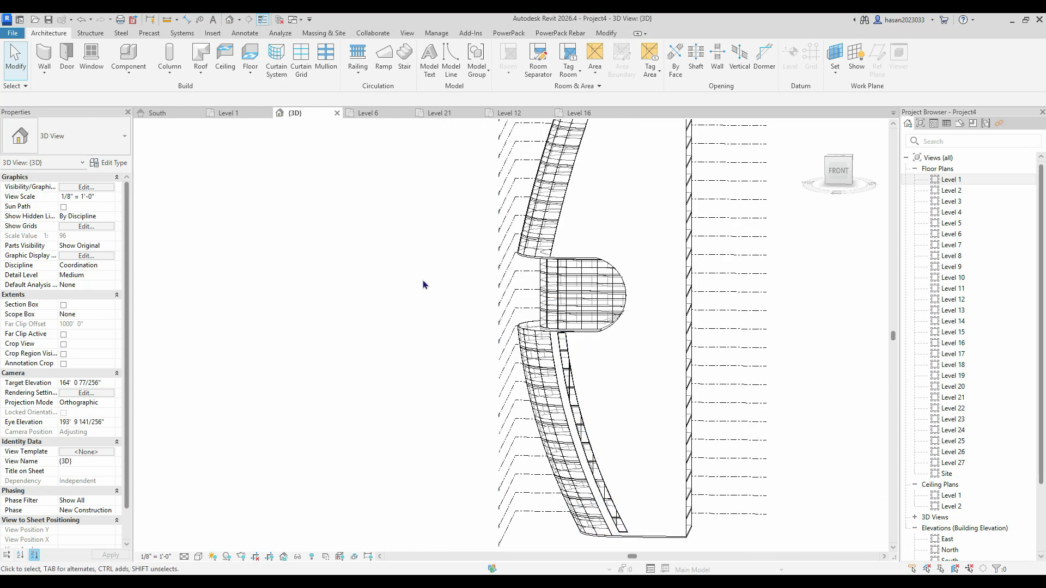
{"action": "left_click", "coordinate": [236, 112]}
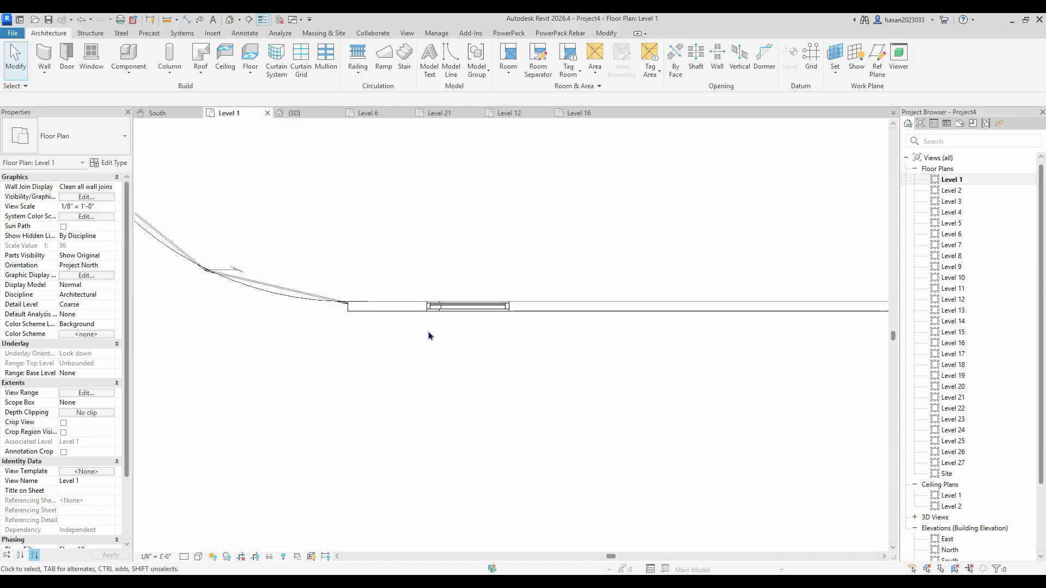
- Copy the curved storefront strip about 14' along the lower side wall and check the copy in the 3D view
{"action": "left_click", "coordinate": [464, 315]}
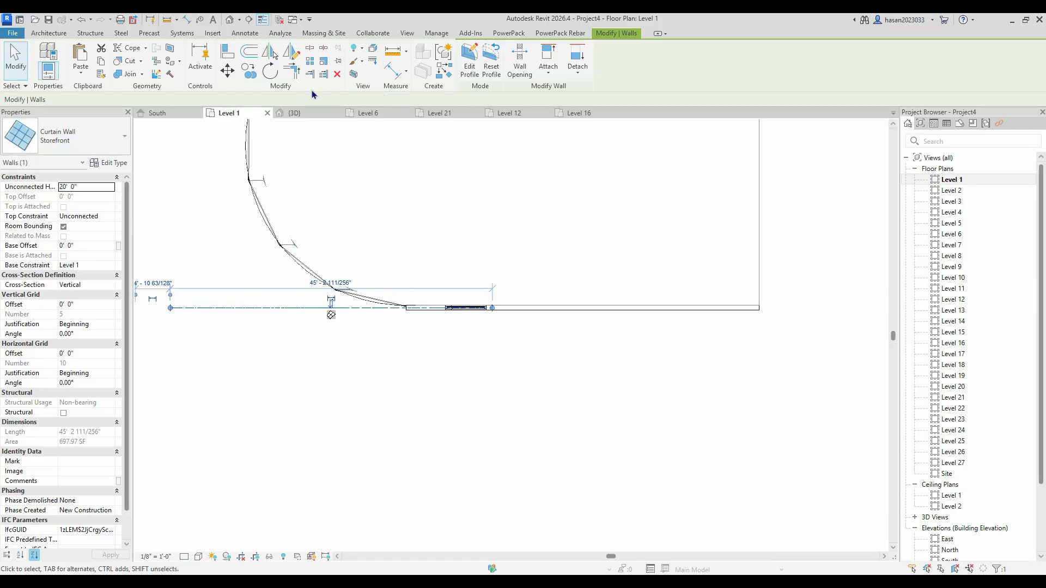
{"action": "left_click", "coordinate": [255, 75]}
{"action": "scroll", "coordinate": [473, 318], "scroll_direction": "up", "scroll_amount": 3}
{"action": "left_click", "coordinate": [471, 303]}
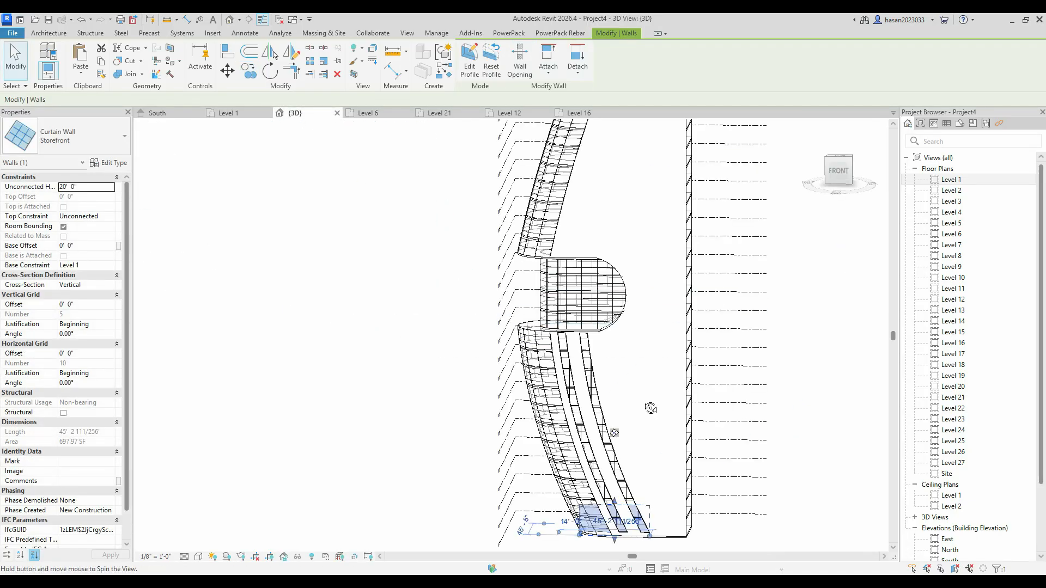
{"action": "middle_click_drag", "start_coordinate": [651, 409], "coordinate": [655, 437], "text": "shift"}
{"action": "scroll", "coordinate": [648, 504], "scroll_direction": "up", "scroll_amount": 3}
{"action": "middle_click_drag", "start_coordinate": [648, 503], "coordinate": [648, 348]}
{"action": "scroll", "coordinate": [647, 347], "scroll_direction": "down", "scroll_amount": 3}
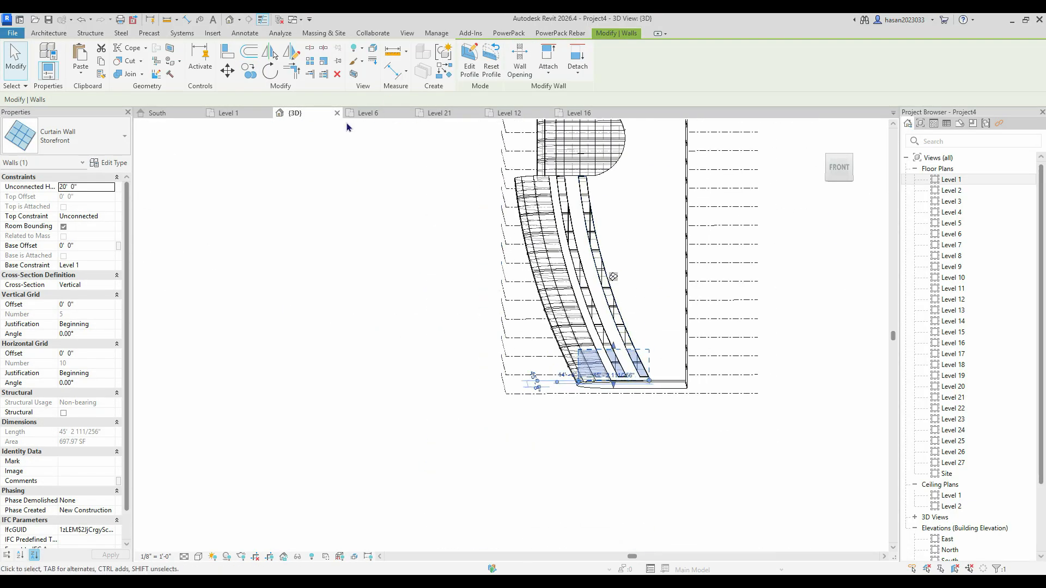
- On Level 1, copy the second storefront strip about 14'-7" further along the side wall to make a third strip
{"action": "left_click", "coordinate": [225, 115]}
{"action": "scroll", "coordinate": [607, 328], "scroll_direction": "up", "scroll_amount": 3}
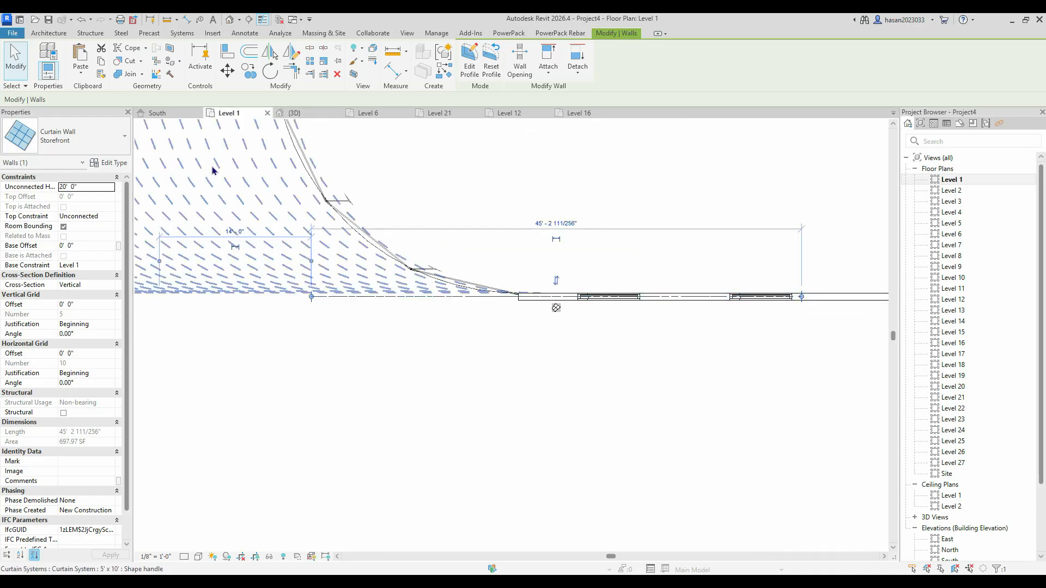
{"action": "key", "text": "Escape"}
{"action": "left_click", "coordinate": [753, 298]}
{"action": "key", "text": "c"}
{"action": "key", "text": "o"}
{"action": "scroll", "coordinate": [771, 272], "scroll_direction": "up", "scroll_amount": 3}
{"action": "left_click", "coordinate": [771, 255]}
{"action": "middle_click_drag", "start_coordinate": [811, 305], "coordinate": [530, 327]}
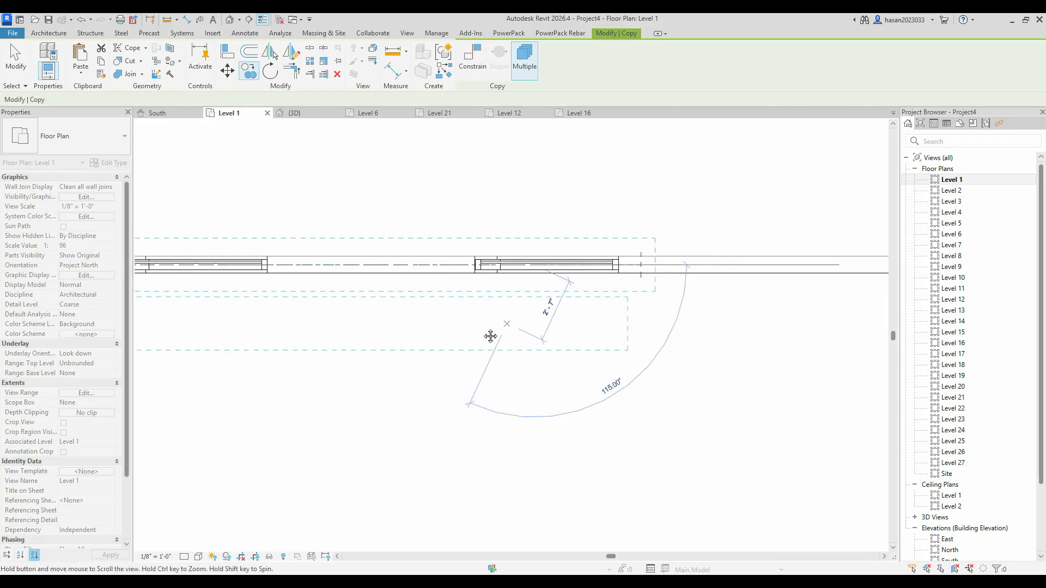
{"action": "middle_click_drag", "start_coordinate": [810, 277], "coordinate": [602, 311]}
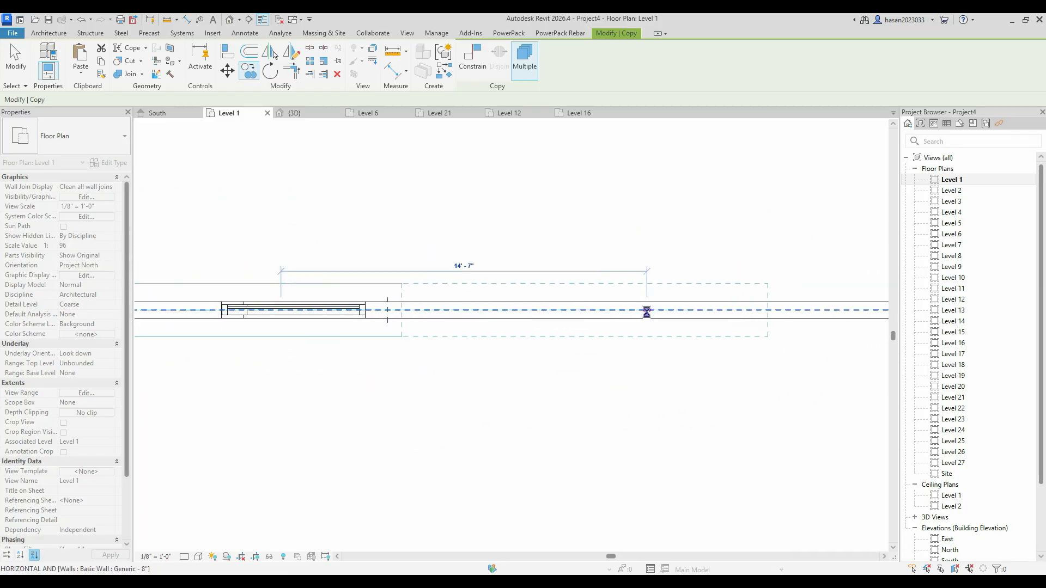
{"action": "left_click", "coordinate": [647, 311]}
{"action": "scroll", "coordinate": [647, 347], "scroll_direction": "down", "scroll_amount": 3}
{"action": "key", "text": "Escape"}
{"action": "key", "text": "Escape"}
- Examine the storefront strips on the lower side wall against the recessed middle and upper sections in the 3D view
{"action": "left_click", "coordinate": [295, 113]}
{"action": "scroll", "coordinate": [661, 390], "scroll_direction": "down", "scroll_amount": 3}
{"action": "scroll", "coordinate": [669, 413], "scroll_direction": "up", "scroll_amount": 3}
{"action": "middle_click_drag", "start_coordinate": [658, 390], "coordinate": [694, 423], "text": "shift"}
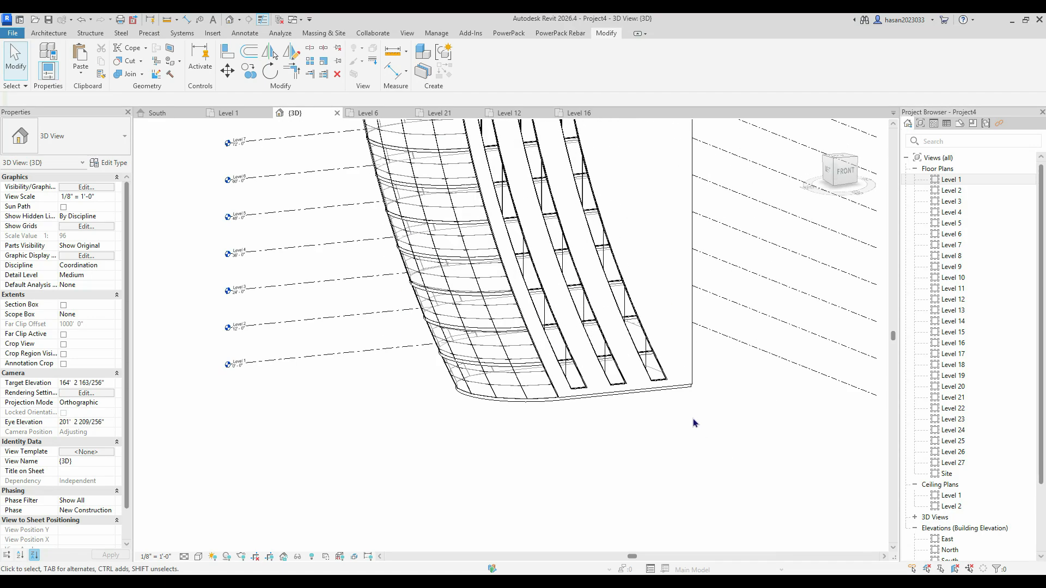
{"action": "scroll", "coordinate": [693, 423], "scroll_direction": "down", "scroll_amount": 5}
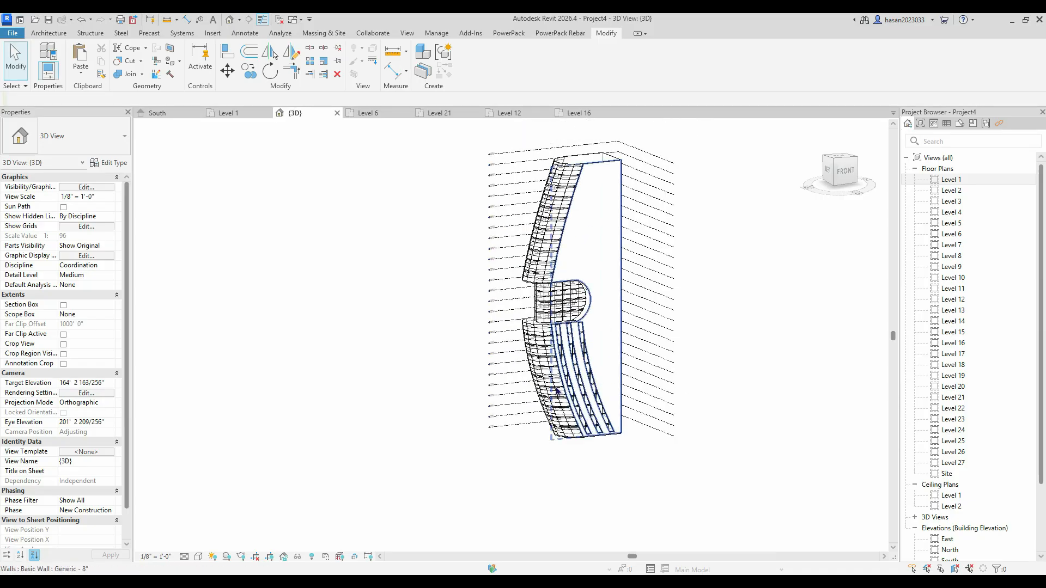
{"action": "scroll", "coordinate": [554, 378], "scroll_direction": "up", "scroll_amount": 3}
{"action": "scroll", "coordinate": [615, 348], "scroll_direction": "down", "scroll_amount": 3}
{"action": "middle_click_drag", "start_coordinate": [636, 284], "coordinate": [584, 321]}
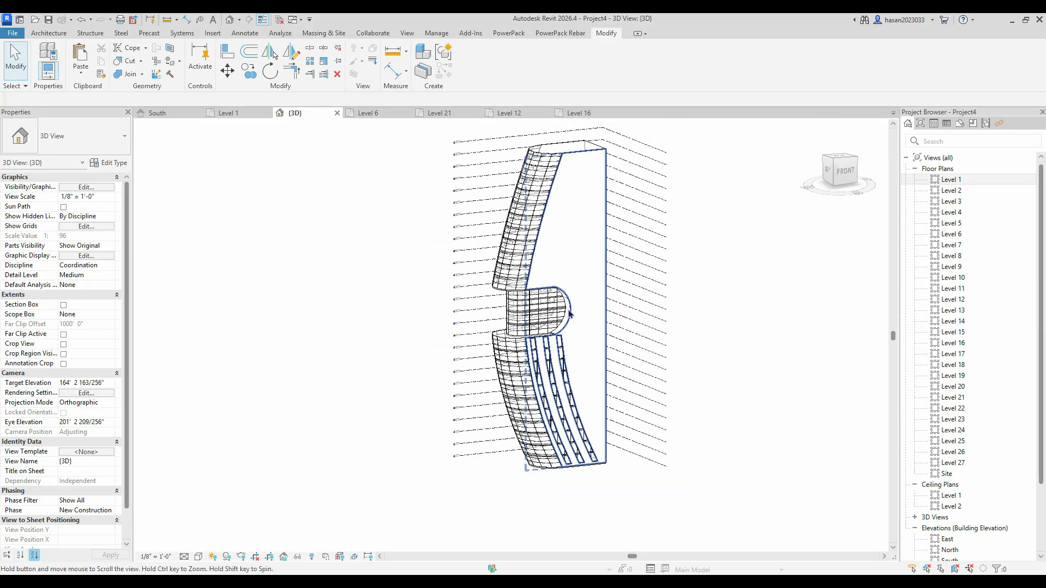
{"action": "scroll", "coordinate": [584, 321], "scroll_direction": "up", "scroll_amount": 3}
{"action": "left_click", "coordinate": [348, 266]}
{"action": "scroll", "coordinate": [349, 265], "scroll_direction": "up", "scroll_amount": 2}
{"action": "scroll", "coordinate": [348, 267], "scroll_direction": "down", "scroll_amount": 6}
- Draw a Storefront curtain wall about 6'-6" long inside the side wall on the Level 15 floor plan
{"action": "left_click", "coordinate": [954, 332]}
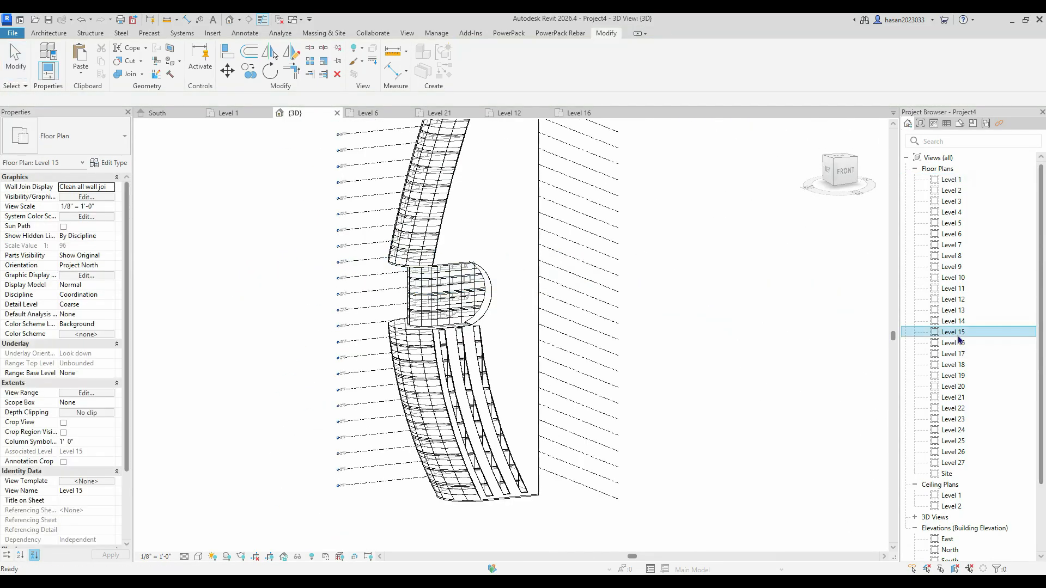
{"action": "double_click", "coordinate": [959, 336]}
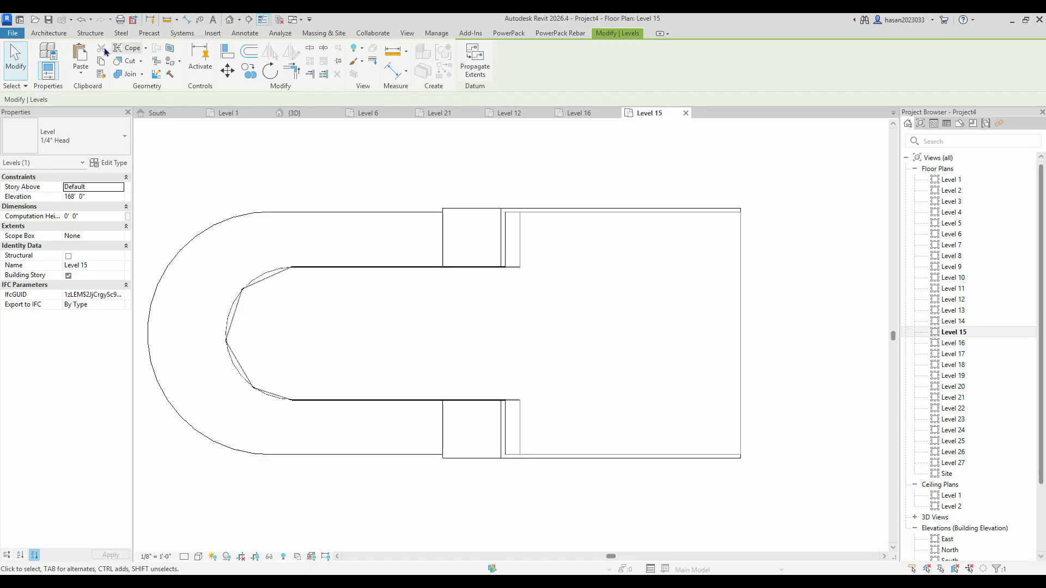
{"action": "left_click", "coordinate": [58, 36]}
{"action": "left_click", "coordinate": [42, 70]}
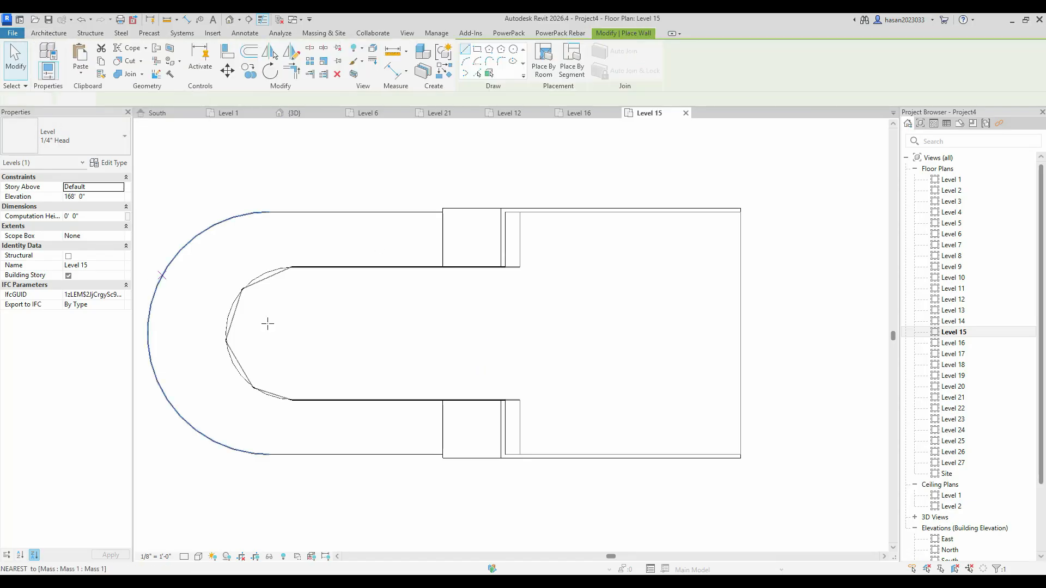
{"action": "scroll", "coordinate": [601, 456], "scroll_direction": "up", "scroll_amount": 5}
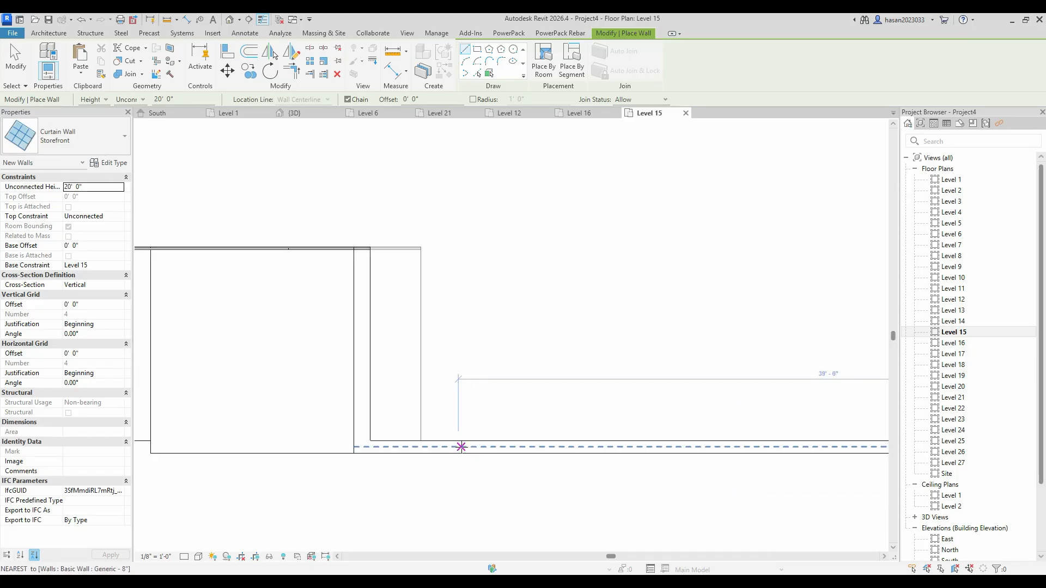
{"action": "left_click", "coordinate": [460, 447]}
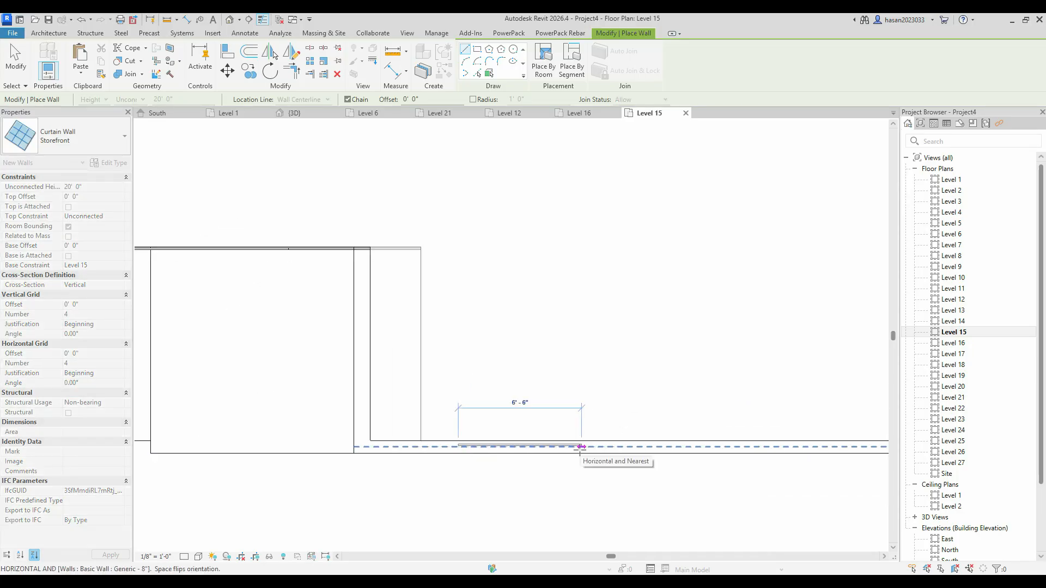
{"action": "left_click", "coordinate": [581, 447]}
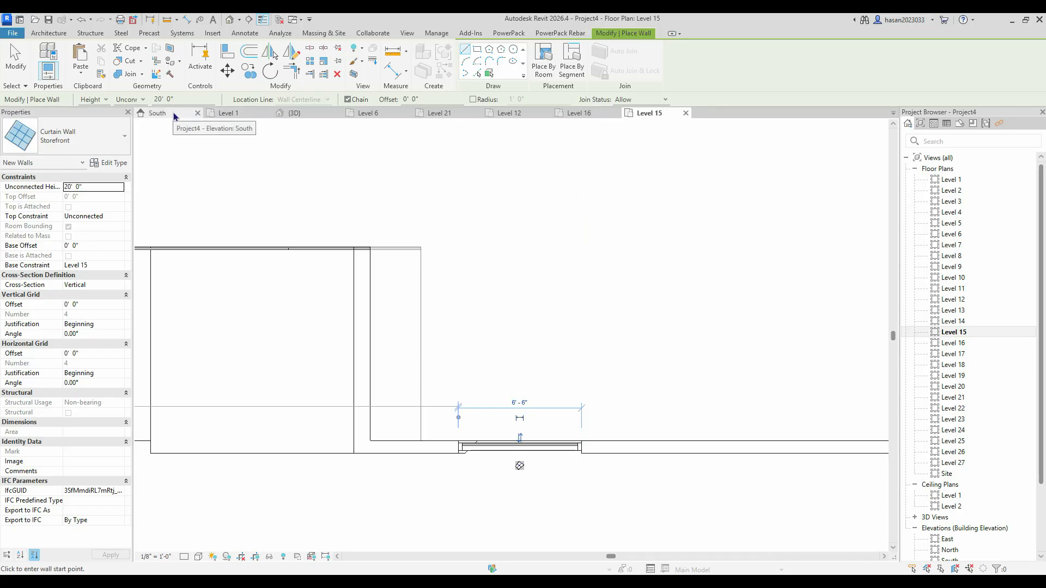
- Open the profile of the new Level 15 storefront wall for editing in the South elevation
{"action": "left_click", "coordinate": [157, 113]}
{"action": "scroll", "coordinate": [560, 280], "scroll_direction": "up", "scroll_amount": 4}
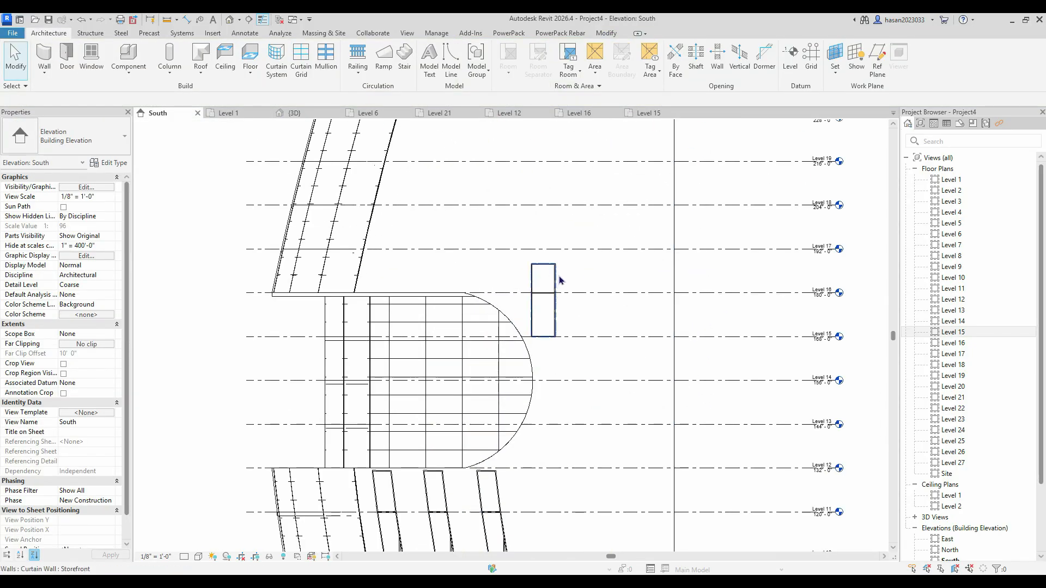
{"action": "double_click", "coordinate": [558, 280]}
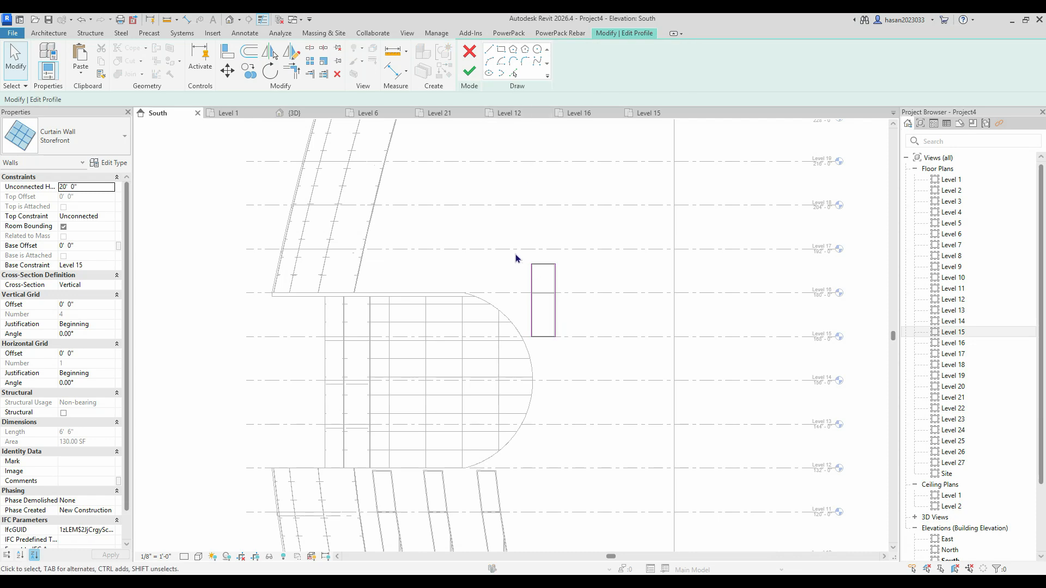
{"action": "scroll", "coordinate": [617, 343], "scroll_direction": "down", "scroll_amount": 2}
{"action": "scroll", "coordinate": [391, 298], "scroll_direction": "up", "scroll_amount": 3}
{"action": "scroll", "coordinate": [381, 297], "scroll_direction": "up", "scroll_amount": 1}
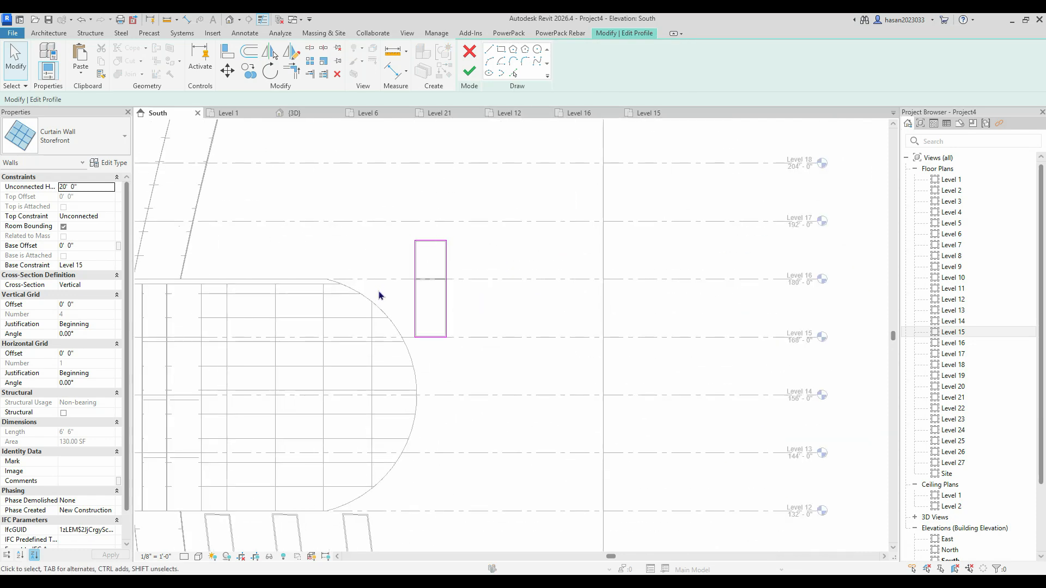
{"action": "left_click_drag", "start_coordinate": [391, 224], "coordinate": [532, 351]}
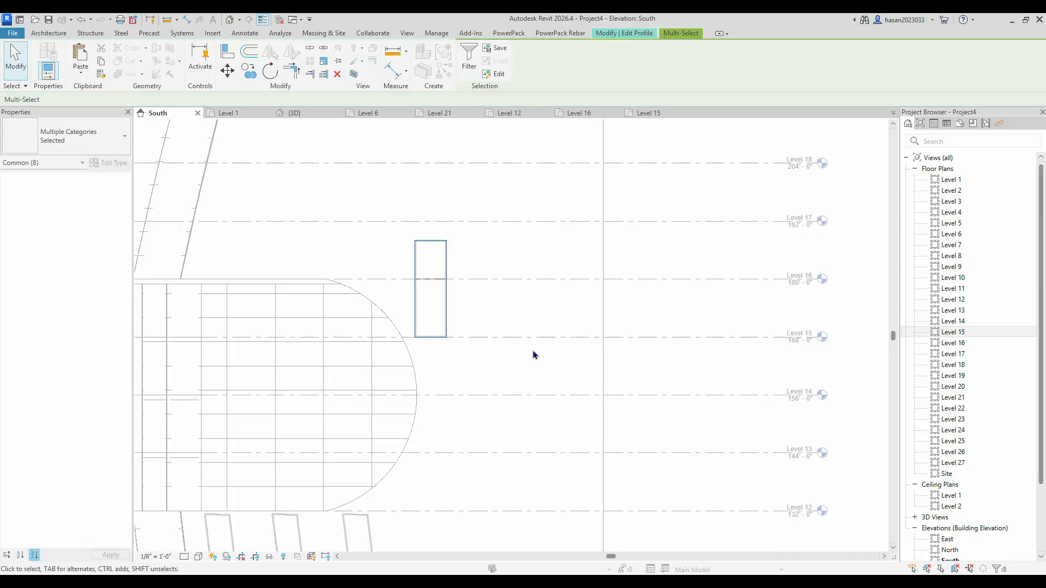
{"action": "left_click", "coordinate": [538, 342]}
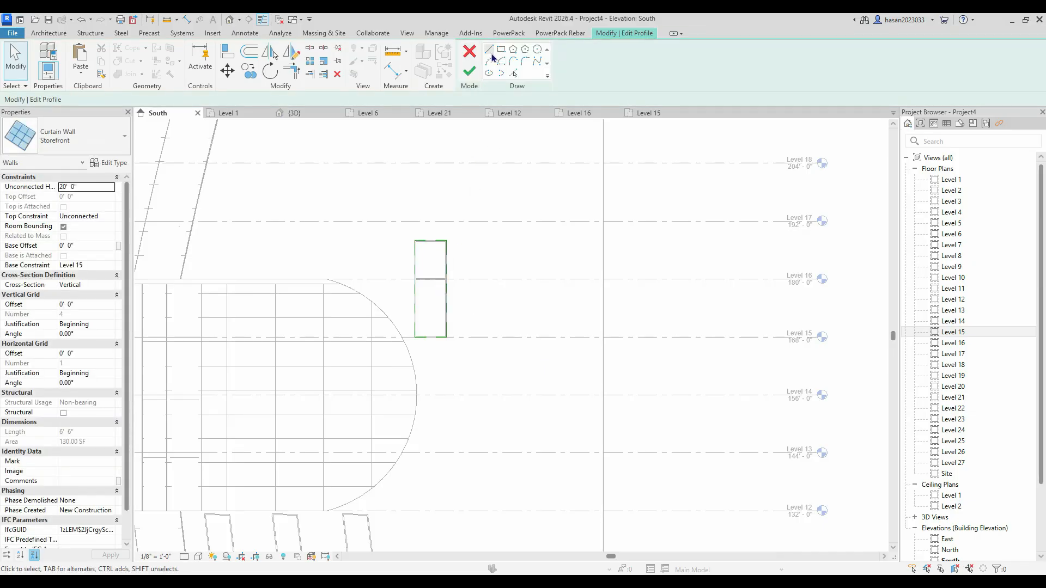
- Add a profile line offset from the upper facade's curved edge by picking that edge
{"action": "left_click", "coordinate": [514, 75]}
{"action": "scroll", "coordinate": [381, 262], "scroll_direction": "down", "scroll_amount": 3}
{"action": "middle_click_drag", "start_coordinate": [378, 273], "coordinate": [444, 427]}
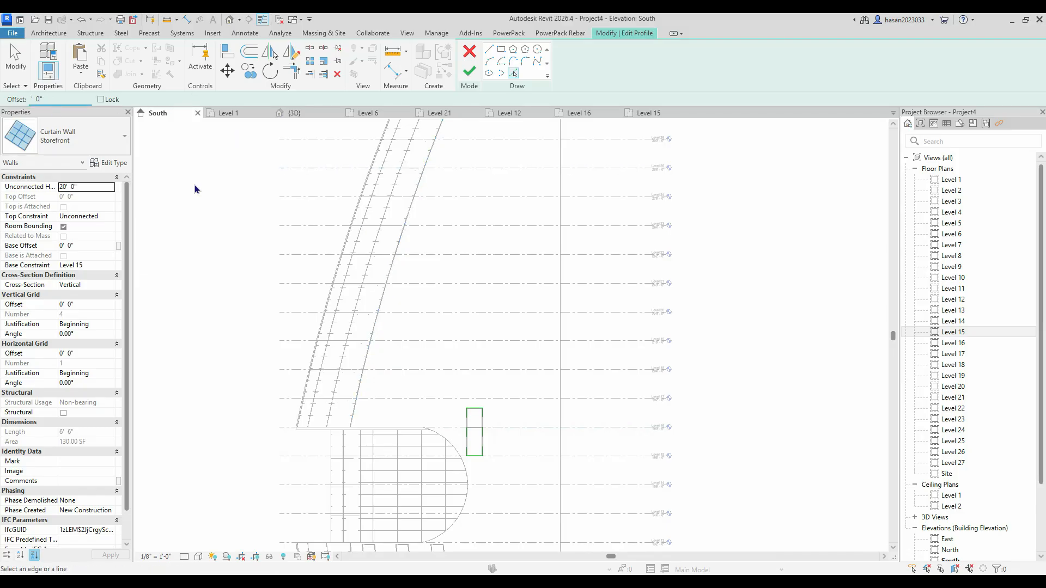
{"action": "scroll", "coordinate": [406, 243], "scroll_direction": "down", "scroll_amount": 2}
{"action": "left_click", "coordinate": [414, 246]}
{"action": "scroll", "coordinate": [437, 216], "scroll_direction": "up", "scroll_amount": 2}
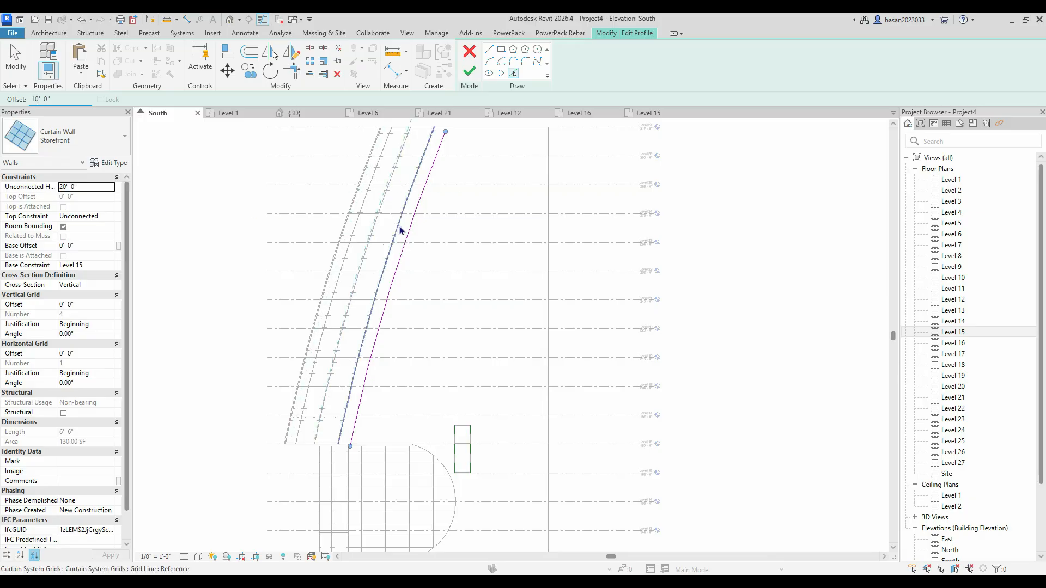
- Add a second profile line at a 10' offset from the same curved facade edge
{"action": "scroll", "coordinate": [400, 230], "scroll_direction": "up", "scroll_amount": 3}
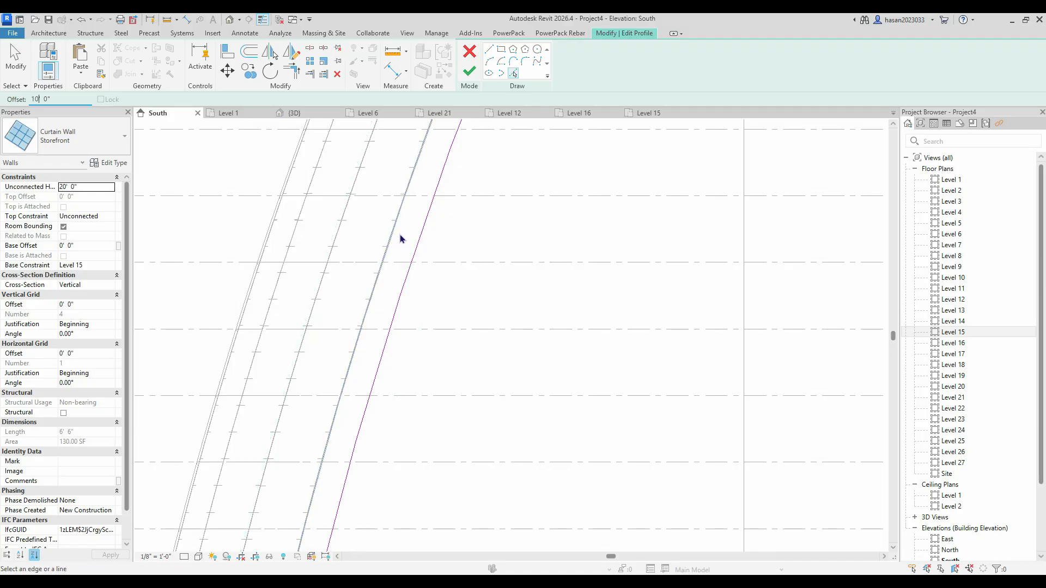
{"action": "scroll", "coordinate": [400, 238], "scroll_direction": "up", "scroll_amount": 2}
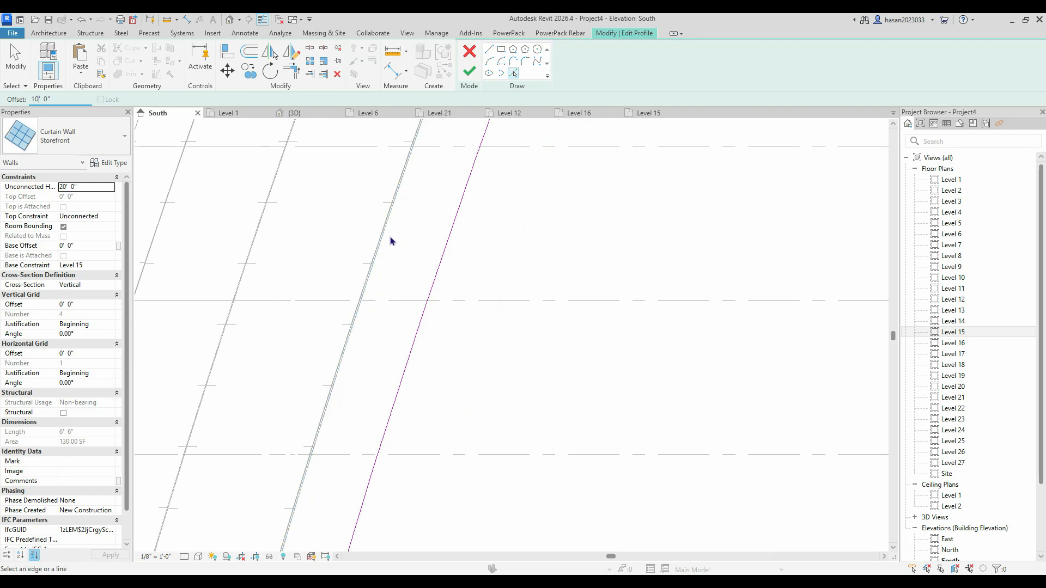
{"action": "scroll", "coordinate": [392, 238], "scroll_direction": "down", "scroll_amount": 2}
{"action": "left_click", "coordinate": [413, 260]}
{"action": "scroll", "coordinate": [417, 251], "scroll_direction": "down", "scroll_amount": 3}
{"action": "scroll", "coordinate": [473, 178], "scroll_direction": "up", "scroll_amount": 3}
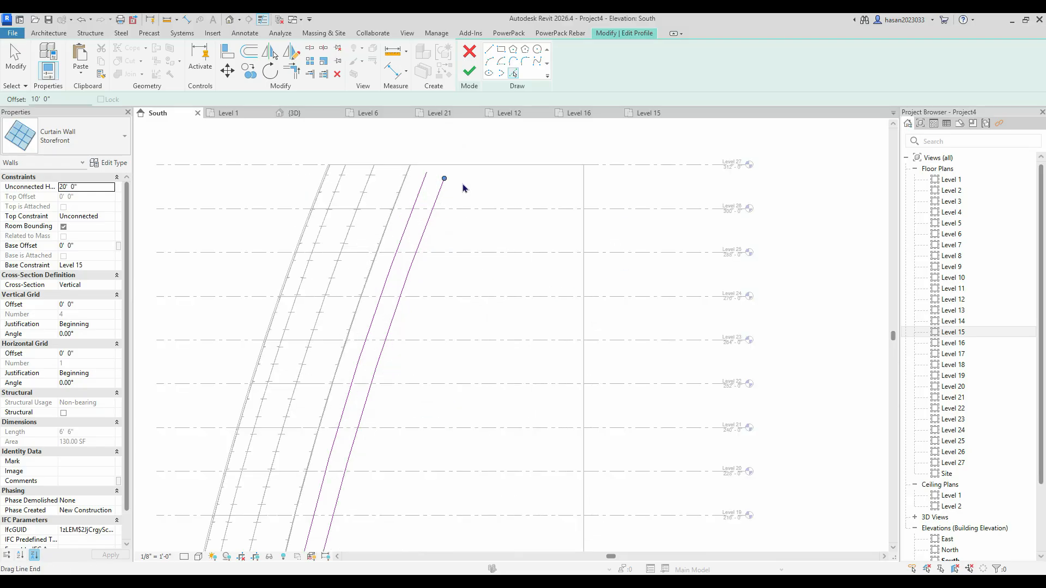
{"action": "left_click", "coordinate": [489, 50]}
{"action": "scroll", "coordinate": [455, 160], "scroll_direction": "up", "scroll_amount": 3}
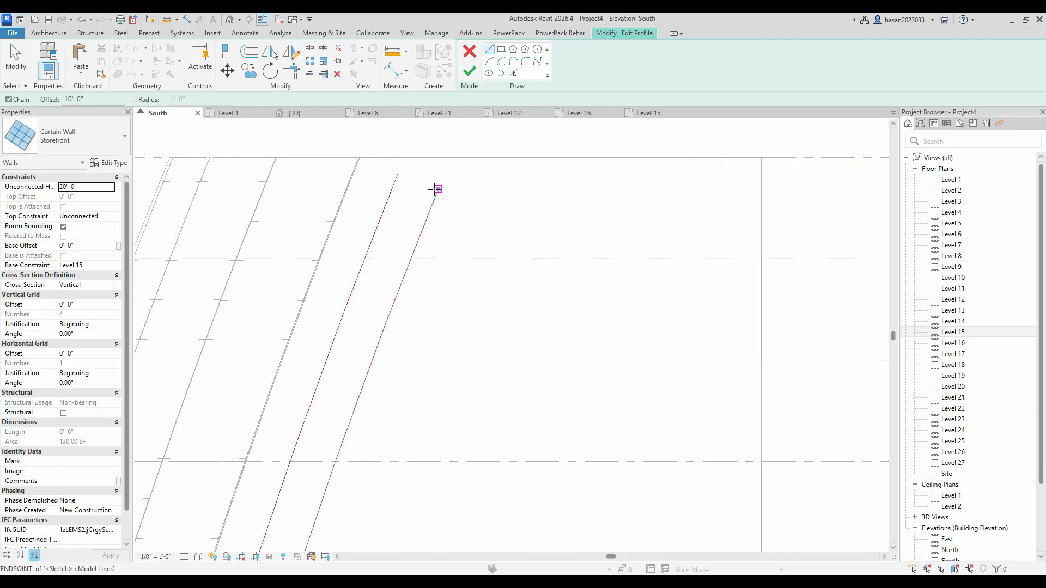
{"action": "left_click", "coordinate": [398, 173]}
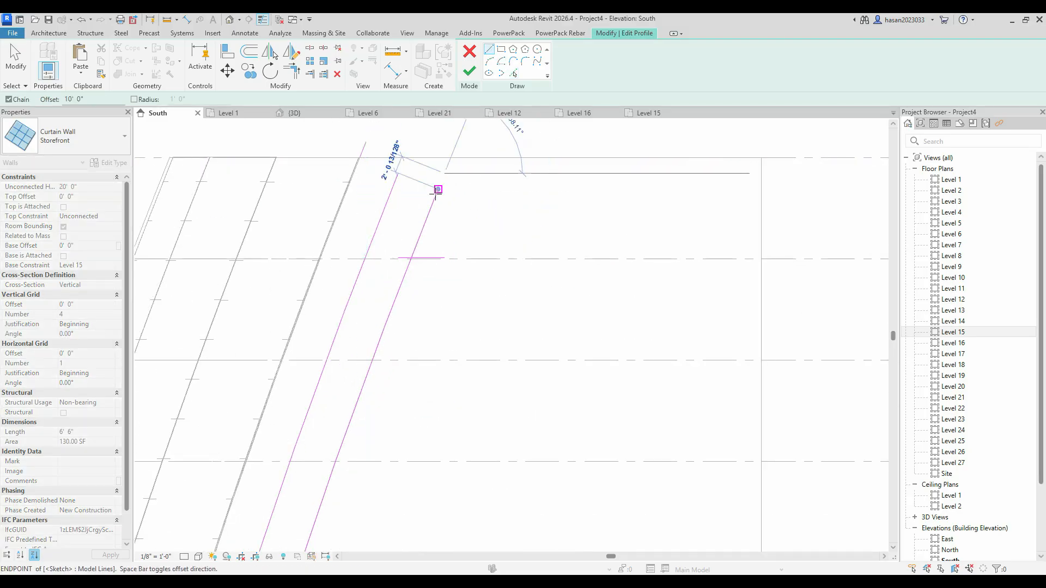
{"action": "key", "text": "Escape"}
{"action": "key", "text": "Escape"}
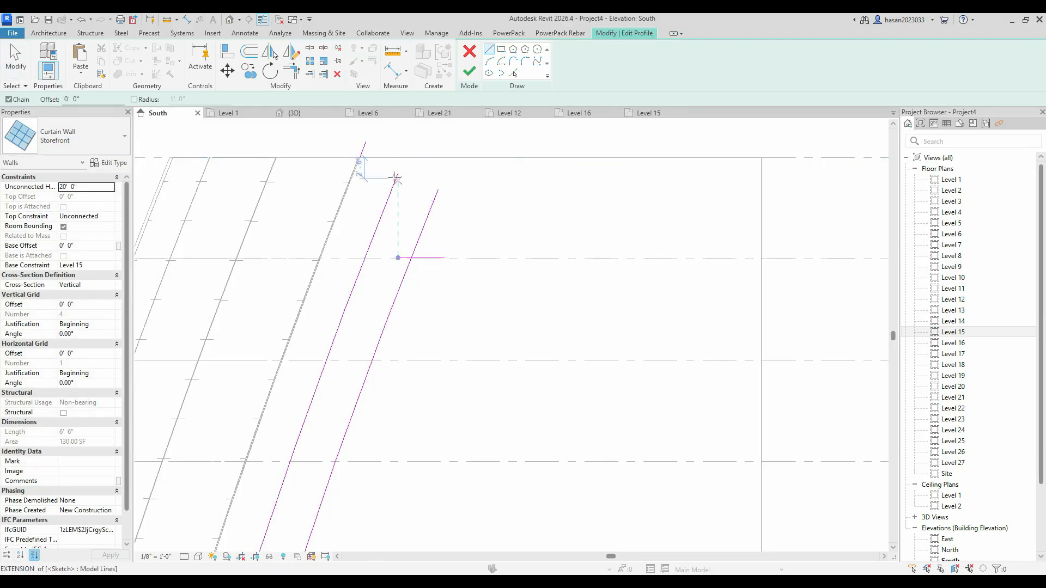
{"action": "left_click", "coordinate": [364, 151]}
{"action": "key", "text": "Delete"}
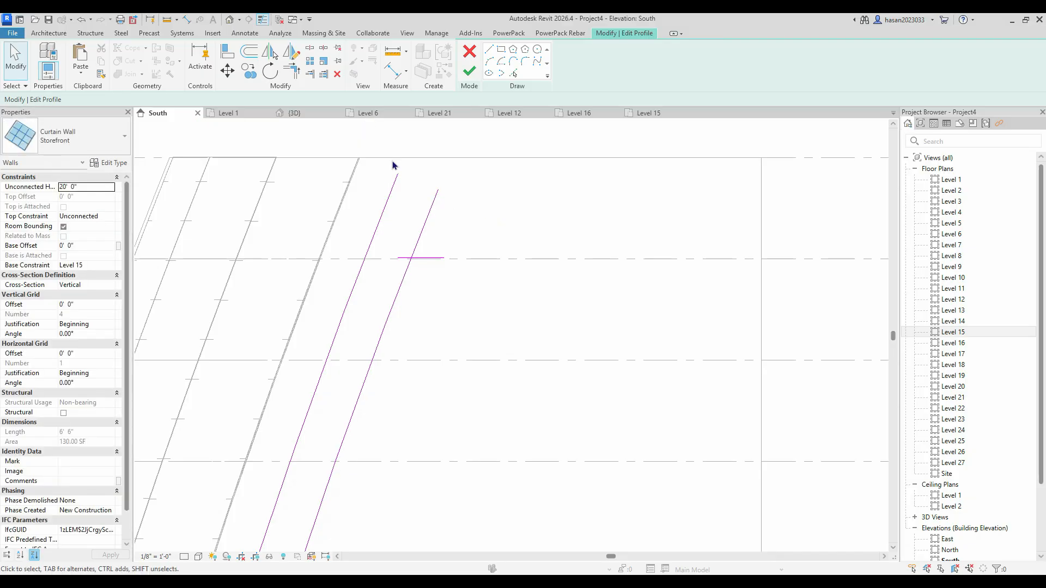
- Join the upper ends of the two offset lines with a horizontal line and a short closing segment, at 0' offset
{"action": "left_click", "coordinate": [489, 49]}
{"action": "left_click", "coordinate": [397, 173]}
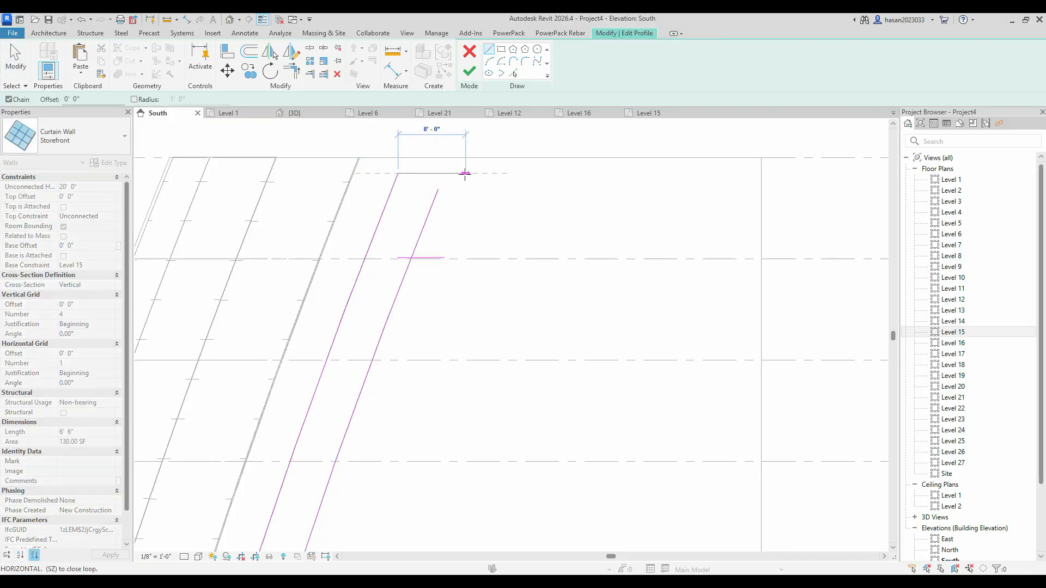
{"action": "left_click", "coordinate": [444, 174]}
{"action": "left_click", "coordinate": [439, 189]}
- Shorten the lower ends of both offset lines to the upper mass's bottom edge at Level 16
{"action": "scroll", "coordinate": [511, 236], "scroll_direction": "down", "scroll_amount": 6}
{"action": "scroll", "coordinate": [474, 213], "scroll_direction": "up", "scroll_amount": 15}
{"action": "scroll", "coordinate": [474, 226], "scroll_direction": "down", "scroll_amount": 15}
{"action": "scroll", "coordinate": [474, 263], "scroll_direction": "down", "scroll_amount": 1}
{"action": "middle_click_drag", "start_coordinate": [478, 366], "coordinate": [516, 271]}
{"action": "scroll", "coordinate": [517, 294], "scroll_direction": "down", "scroll_amount": 2}
{"action": "middle_click_drag", "start_coordinate": [512, 366], "coordinate": [507, 283]}
{"action": "scroll", "coordinate": [449, 332], "scroll_direction": "up", "scroll_amount": 7}
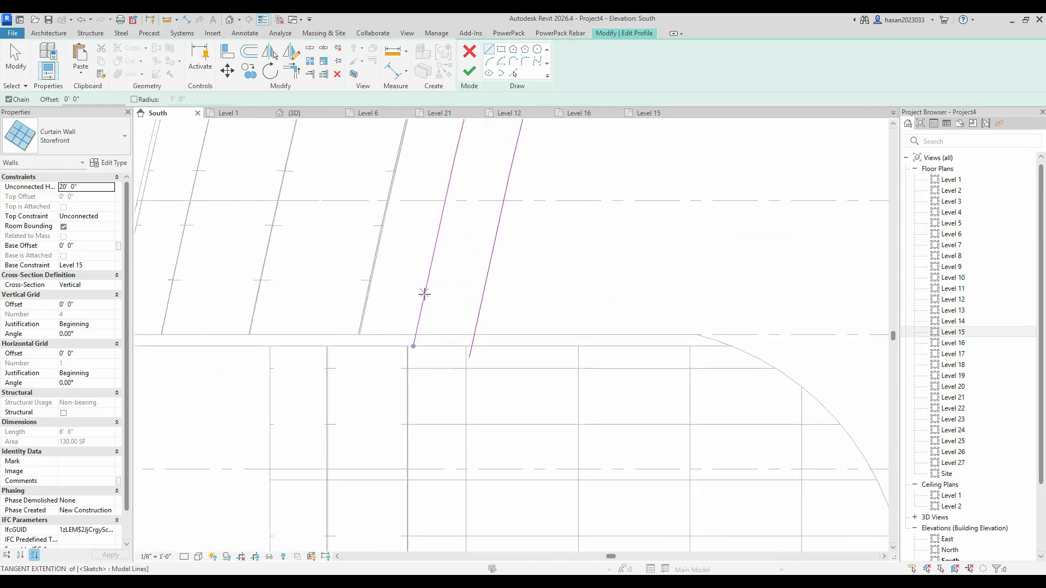
{"action": "scroll", "coordinate": [433, 303], "scroll_direction": "up", "scroll_amount": 4}
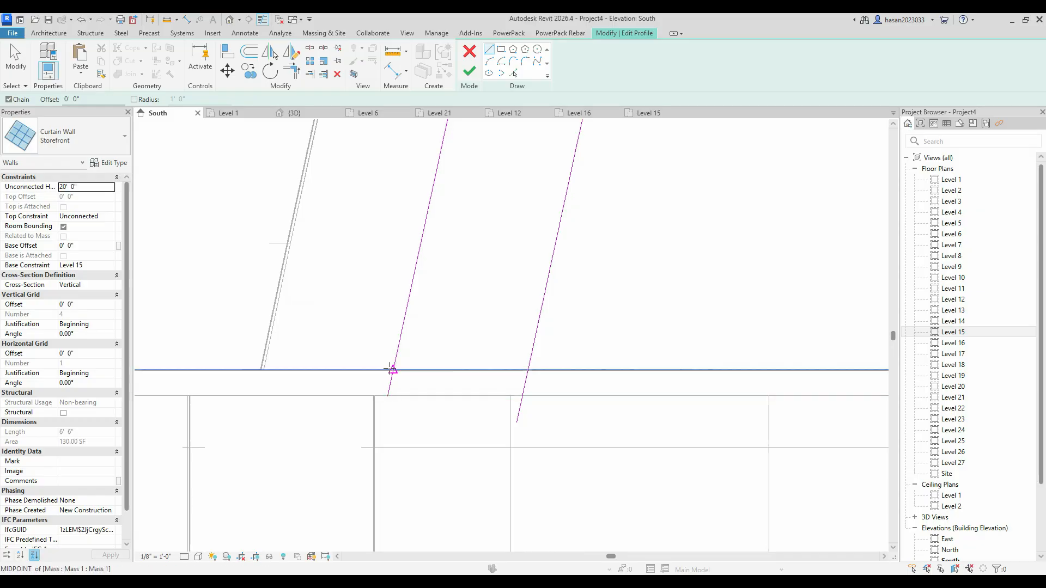
{"action": "key", "text": "Escape"}
{"action": "left_click", "coordinate": [387, 397]}
{"action": "left_click_drag", "start_coordinate": [386, 398], "coordinate": [394, 370]}
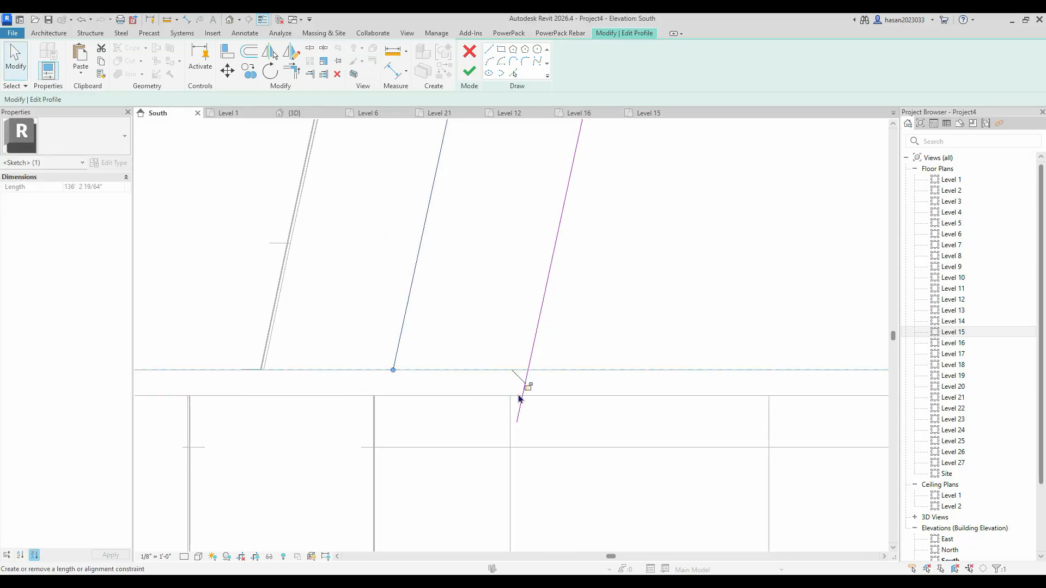
{"action": "left_click_drag", "start_coordinate": [517, 412], "coordinate": [524, 371]}
- Draw a horizontal line between the two offset lines' lower ends to close the strip profile's base
{"action": "left_click", "coordinate": [488, 49]}
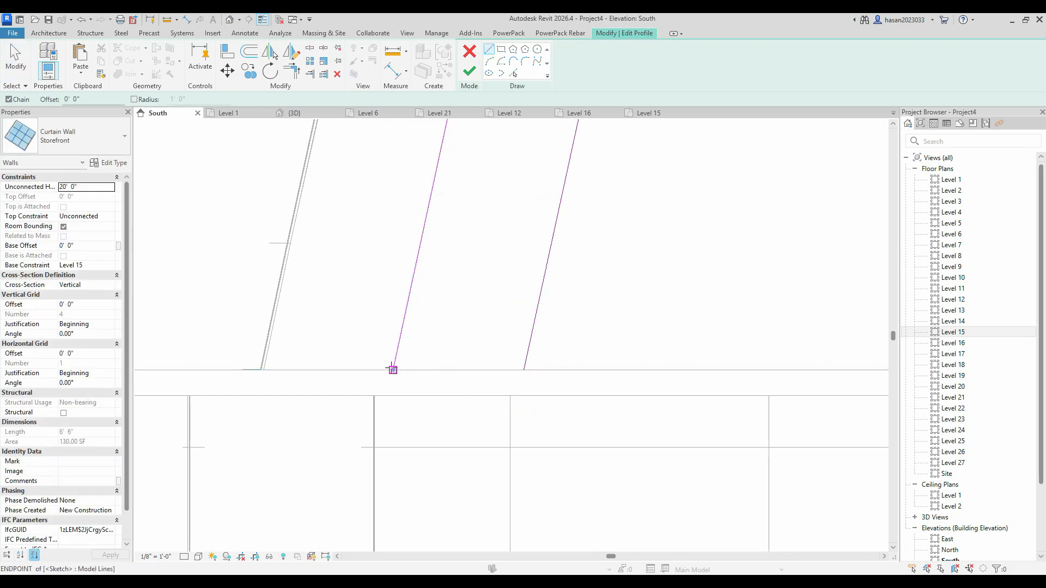
{"action": "left_click", "coordinate": [393, 370]}
{"action": "left_click", "coordinate": [523, 370]}
{"action": "scroll", "coordinate": [635, 432], "scroll_direction": "down", "scroll_amount": 5}
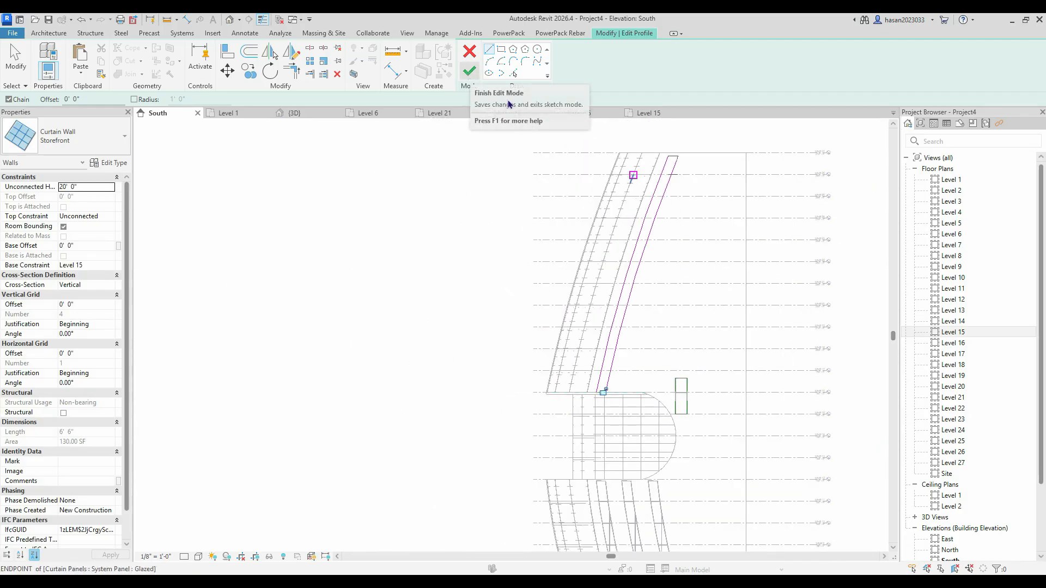
- Remove the short line crossing the strip profile's outer edge and finish the profile, deleting the mullions that cannot be created
{"action": "left_click", "coordinate": [469, 72]}
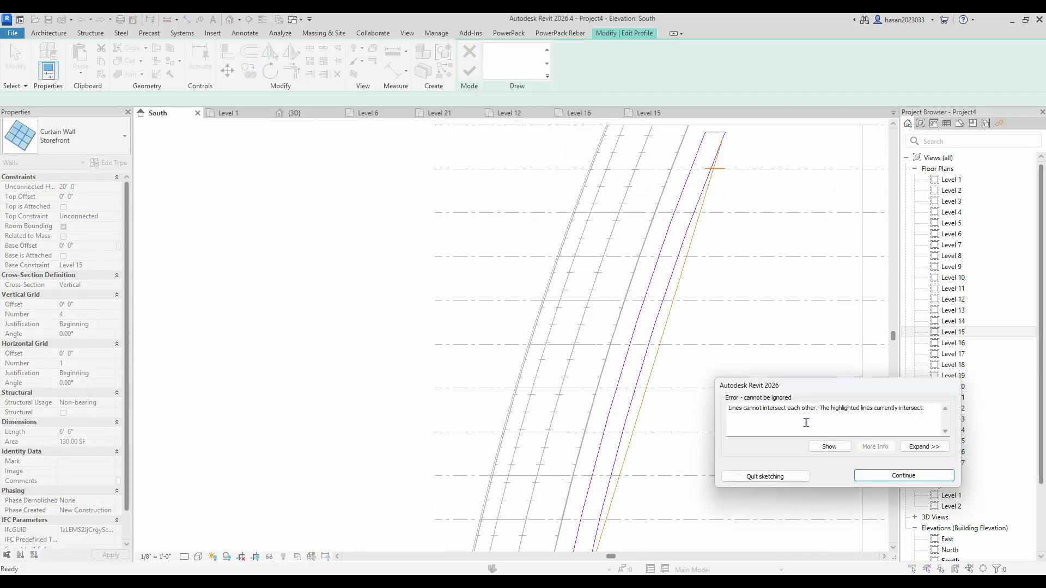
{"action": "left_click", "coordinate": [916, 481]}
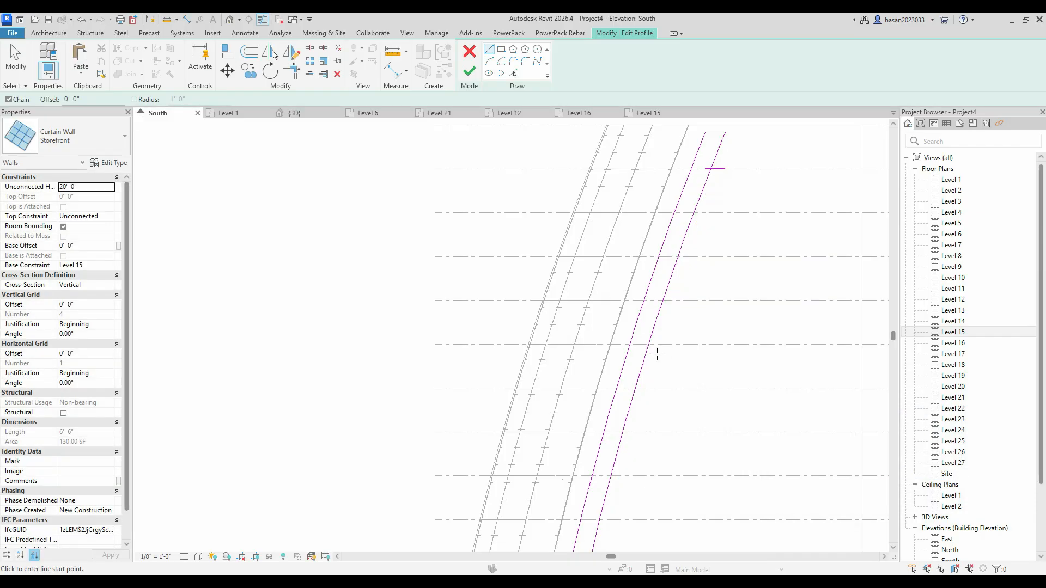
{"action": "left_click", "coordinate": [722, 168]}
{"action": "left_click", "coordinate": [771, 257]}
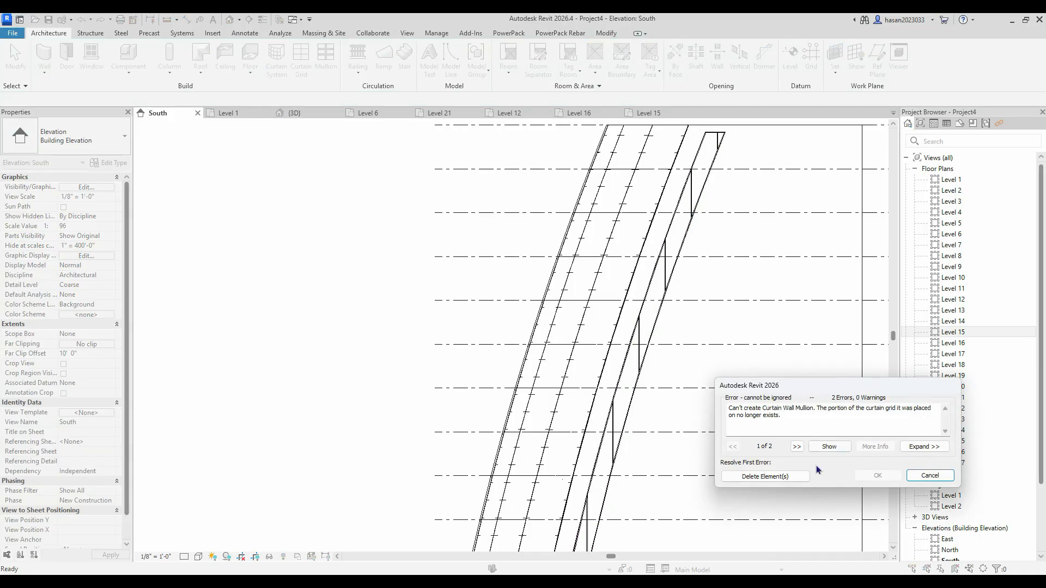
{"action": "left_click", "coordinate": [787, 477]}
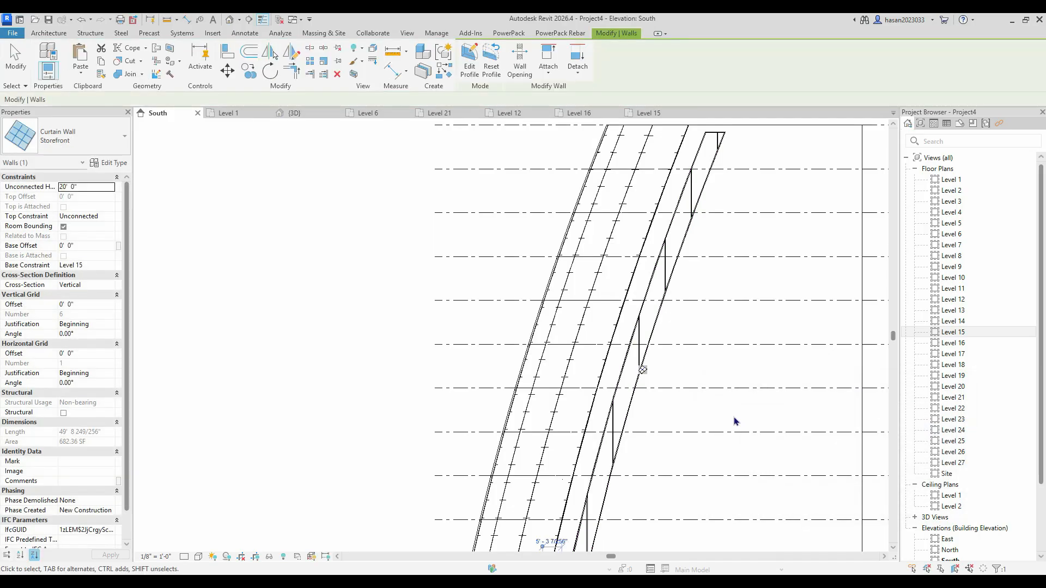
- In the 3D view, unpin and delete the lowest vertical mullion of the upper side wall's storefront strip
{"action": "left_click", "coordinate": [294, 113]}
{"action": "left_click", "coordinate": [756, 252]}
{"action": "scroll", "coordinate": [490, 327], "scroll_direction": "up", "scroll_amount": 5}
{"action": "scroll", "coordinate": [482, 349], "scroll_direction": "down", "scroll_amount": 3}
{"action": "scroll", "coordinate": [474, 343], "scroll_direction": "up", "scroll_amount": 2}
{"action": "scroll", "coordinate": [466, 327], "scroll_direction": "down", "scroll_amount": 5}
{"action": "scroll", "coordinate": [444, 343], "scroll_direction": "up", "scroll_amount": 5}
{"action": "scroll", "coordinate": [443, 346], "scroll_direction": "down", "scroll_amount": 4}
{"action": "middle_click_drag", "start_coordinate": [479, 488], "coordinate": [460, 363]}
{"action": "scroll", "coordinate": [432, 265], "scroll_direction": "up", "scroll_amount": 1}
{"action": "scroll", "coordinate": [444, 207], "scroll_direction": "up", "scroll_amount": 3}
{"action": "middle_click_drag", "start_coordinate": [448, 193], "coordinate": [485, 267]}
{"action": "scroll", "coordinate": [494, 269], "scroll_direction": "down", "scroll_amount": 4}
{"action": "middle_click_drag", "start_coordinate": [505, 164], "coordinate": [502, 446]}
{"action": "scroll", "coordinate": [477, 362], "scroll_direction": "up", "scroll_amount": 4}
{"action": "middle_click_drag", "start_coordinate": [473, 364], "coordinate": [490, 308]}
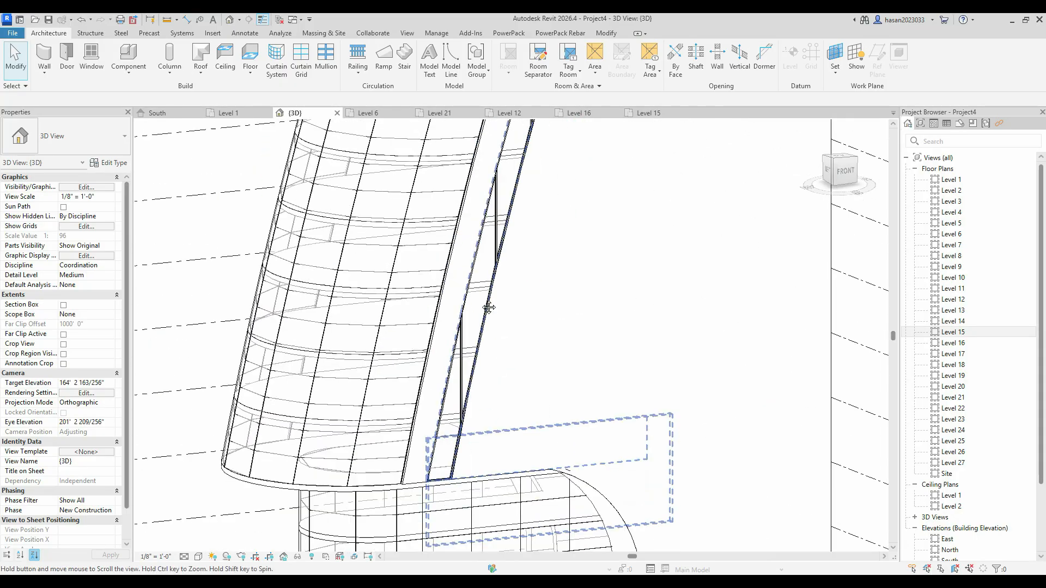
{"action": "scroll", "coordinate": [488, 307], "scroll_direction": "up", "scroll_amount": 2}
{"action": "left_click", "coordinate": [458, 289]}
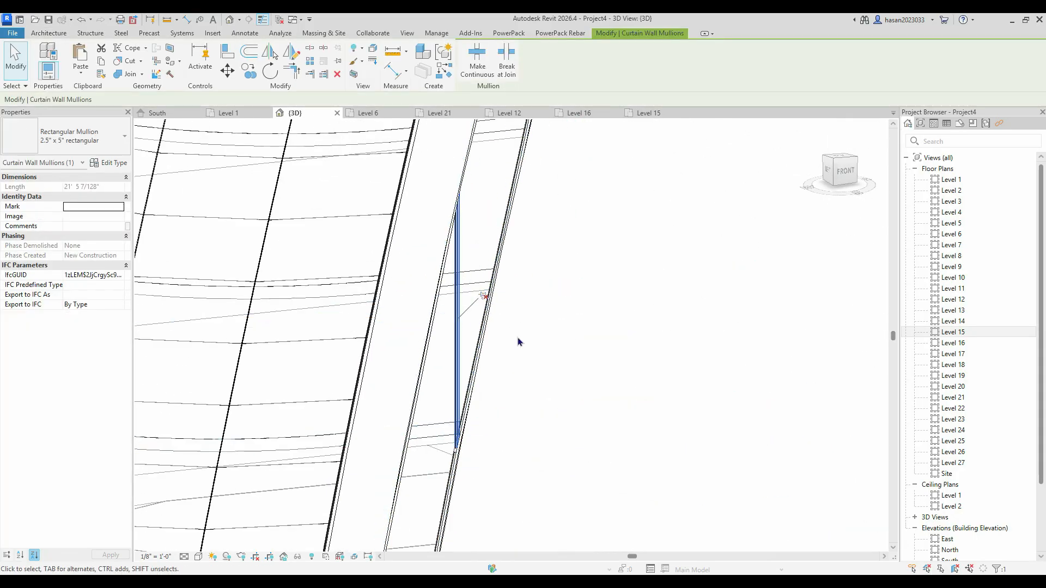
{"action": "left_click", "coordinate": [518, 351]}
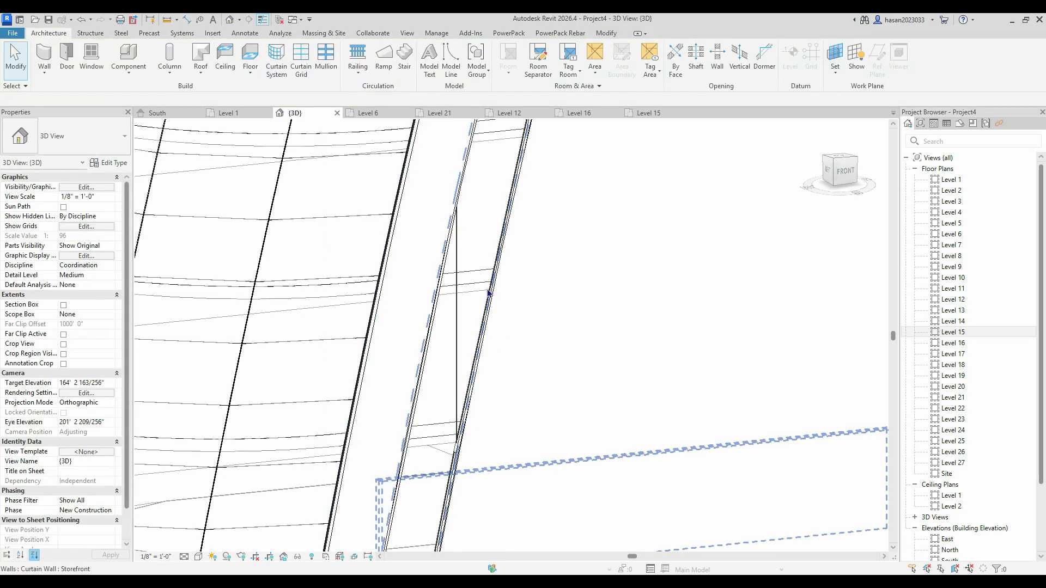
- Unpin and delete the second vertical mullion from the bottom of the upper storefront strip
{"action": "scroll", "coordinate": [507, 275], "scroll_direction": "down", "scroll_amount": 3}
{"action": "middle_click_drag", "start_coordinate": [518, 262], "coordinate": [506, 406]}
{"action": "left_click", "coordinate": [510, 278]}
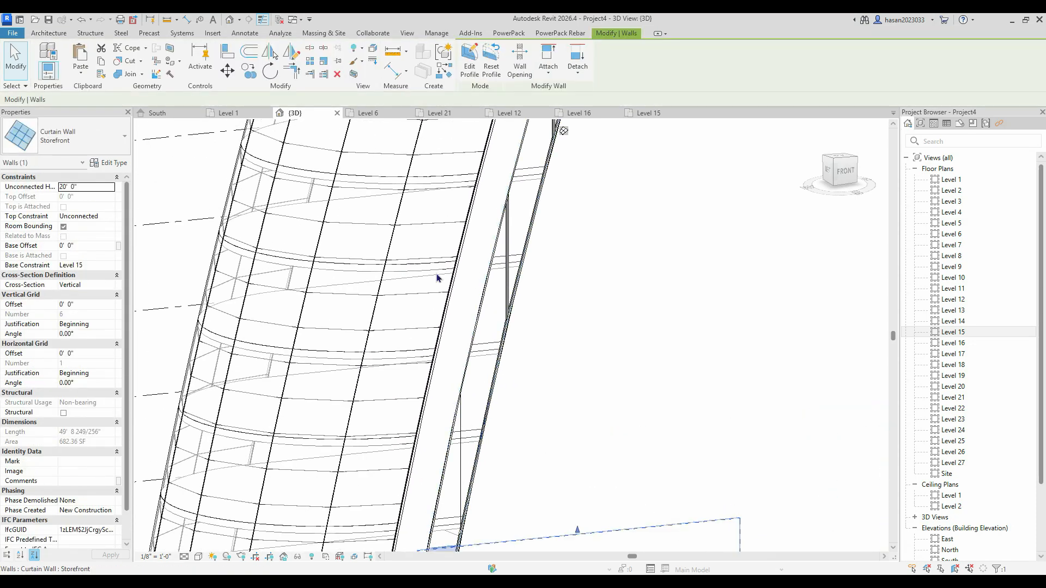
{"action": "left_click", "coordinate": [168, 189]}
{"action": "left_click", "coordinate": [507, 260]}
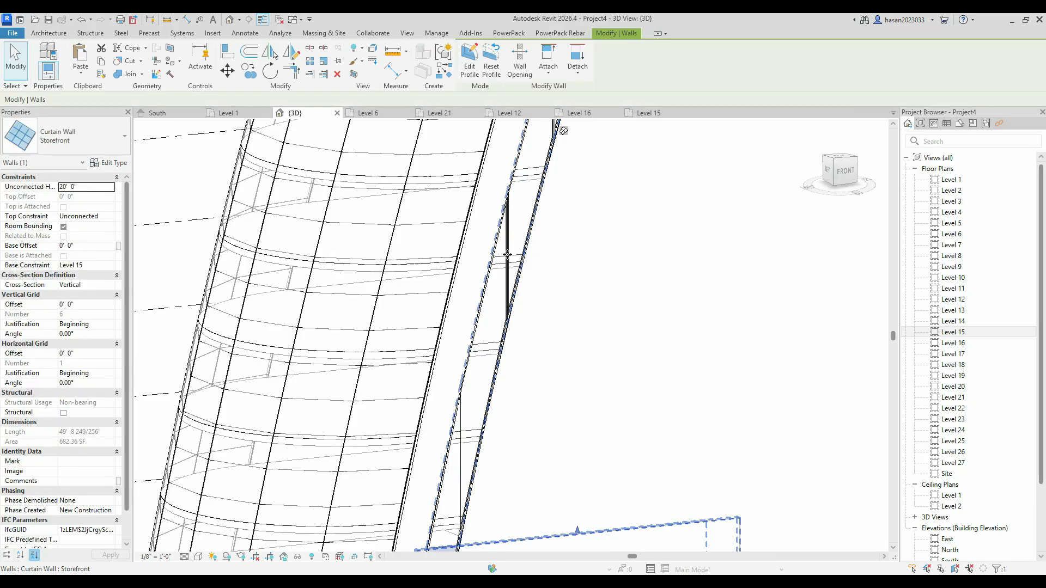
{"action": "left_click", "coordinate": [187, 170]}
{"action": "left_click", "coordinate": [508, 243]}
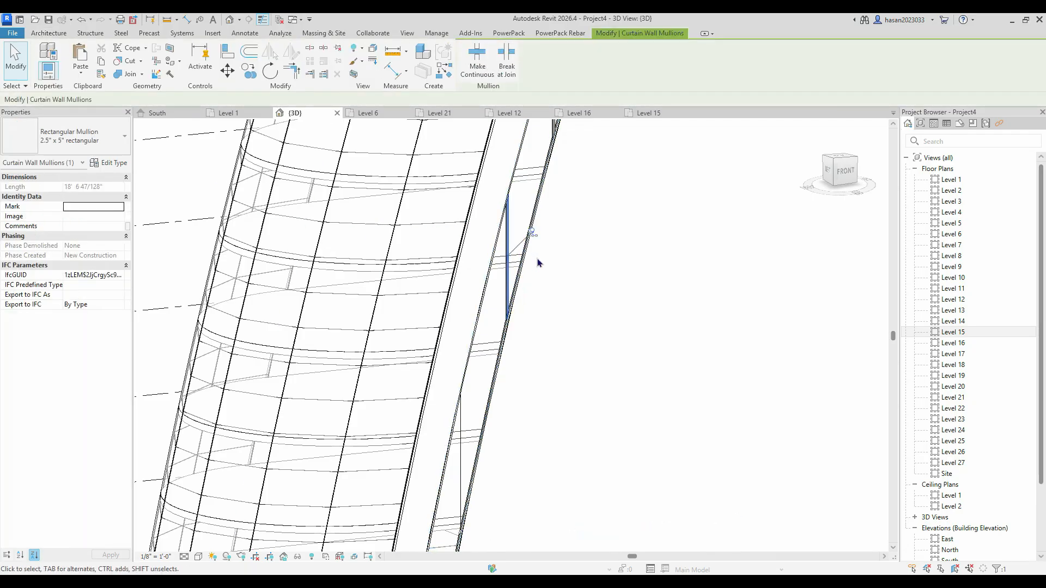
{"action": "key", "text": "Delete"}
{"action": "middle_click_drag", "start_coordinate": [556, 122], "coordinate": [561, 289]}
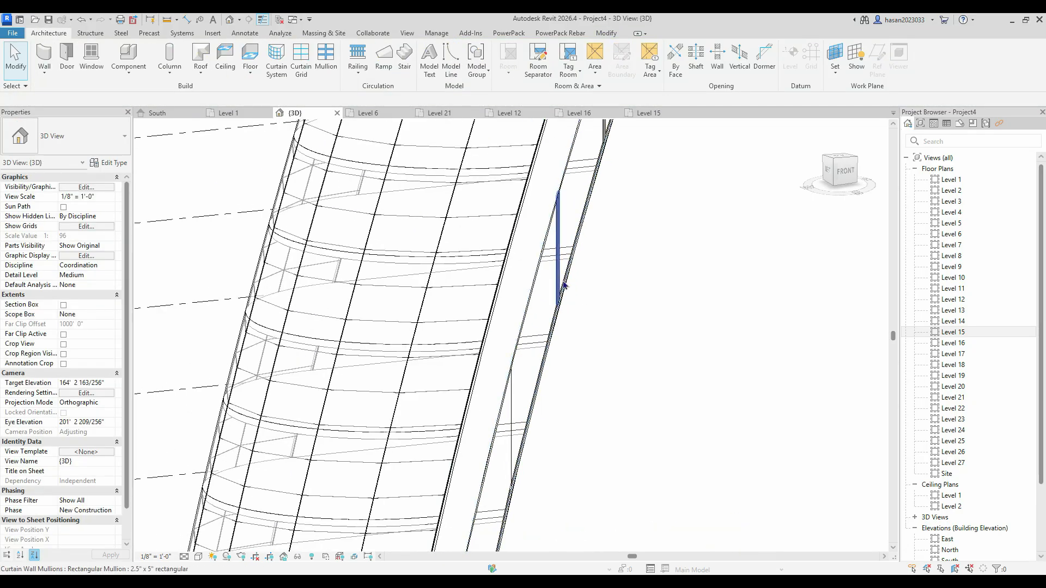
{"action": "left_click", "coordinate": [559, 245]}
{"action": "key", "text": "Delete"}
- Unpin and delete the third vertical mullion from the bottom of the upper storefront strip
{"action": "scroll", "coordinate": [641, 254], "scroll_direction": "down", "scroll_amount": 2}
{"action": "middle_click_drag", "start_coordinate": [641, 254], "coordinate": [607, 359]}
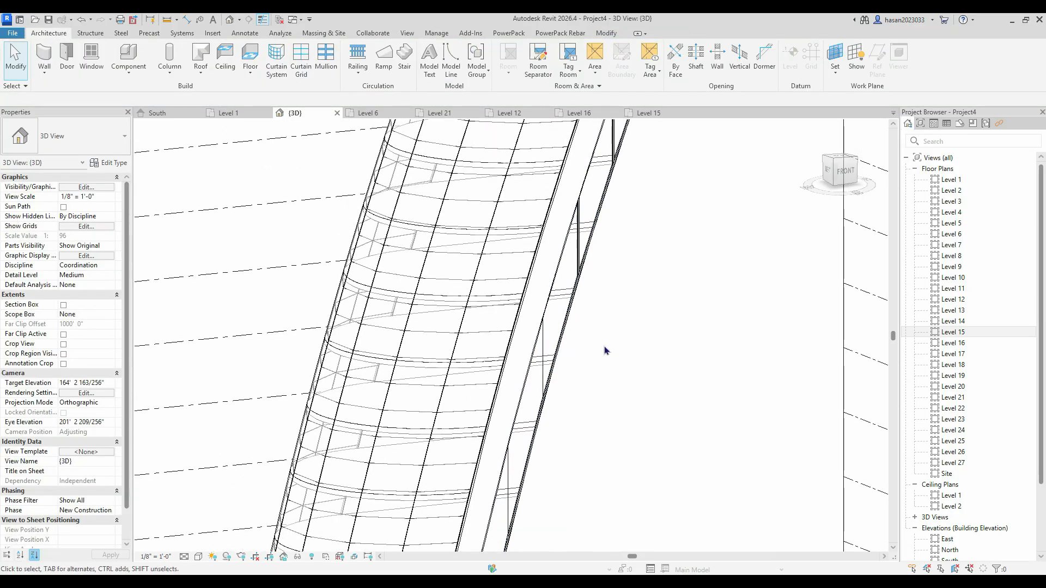
{"action": "scroll", "coordinate": [578, 234], "scroll_direction": "up", "scroll_amount": 5}
{"action": "left_click", "coordinate": [579, 232]}
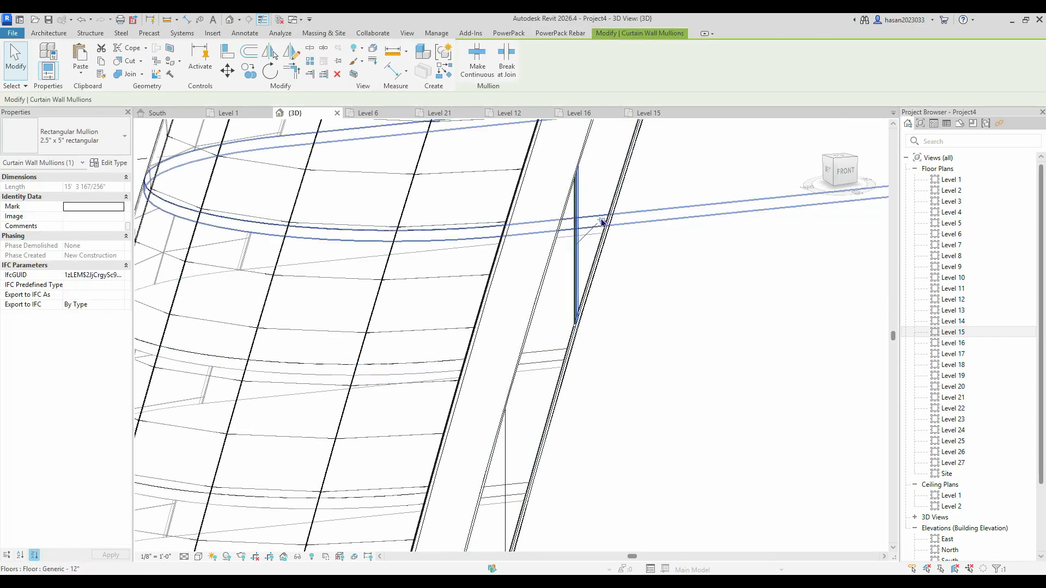
{"action": "left_click", "coordinate": [605, 223]}
{"action": "key", "text": "Delete"}
- Unpin and delete the next two vertical mullions further up the upper storefront strip
{"action": "scroll", "coordinate": [605, 259], "scroll_direction": "down", "scroll_amount": 6}
{"action": "middle_click_drag", "start_coordinate": [619, 265], "coordinate": [605, 346]}
{"action": "scroll", "coordinate": [611, 247], "scroll_direction": "up", "scroll_amount": 5}
{"action": "left_click", "coordinate": [610, 239]}
{"action": "left_click", "coordinate": [632, 212]}
{"action": "key", "text": "Delete"}
{"action": "scroll", "coordinate": [635, 250], "scroll_direction": "down", "scroll_amount": 4}
{"action": "middle_click_drag", "start_coordinate": [660, 191], "coordinate": [654, 231]}
{"action": "scroll", "coordinate": [653, 203], "scroll_direction": "up", "scroll_amount": 3}
{"action": "left_click", "coordinate": [651, 197]}
{"action": "left_click", "coordinate": [675, 186]}
{"action": "key", "text": "Delete"}
- Unpin and delete the 12' vertical mullion section in the lower side wall's storefront strip nearest the curtain facade
{"action": "scroll", "coordinate": [680, 266], "scroll_direction": "down", "scroll_amount": 8}
{"action": "middle_click_drag", "start_coordinate": [661, 346], "coordinate": [565, 236]}
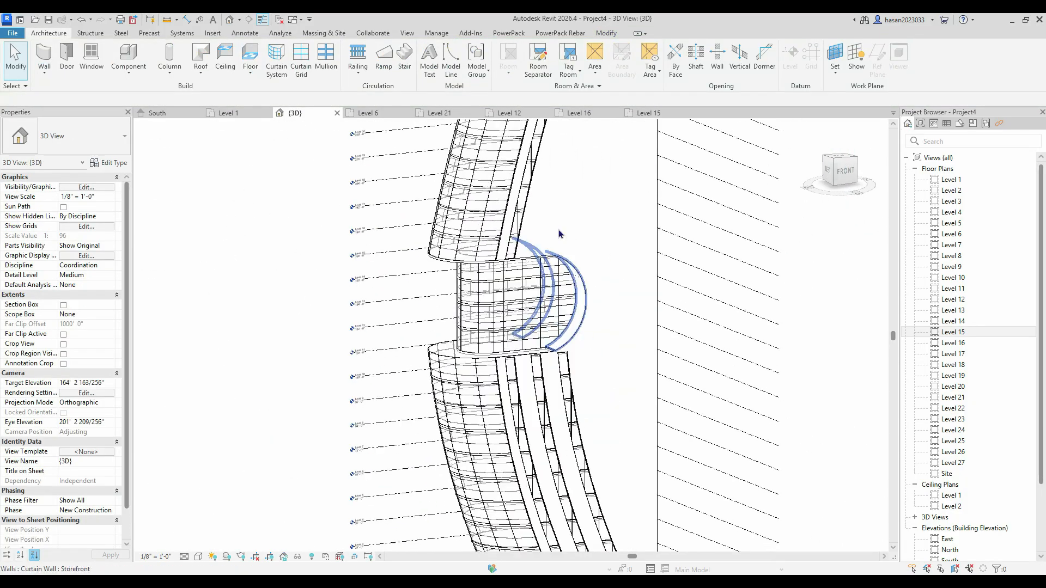
{"action": "scroll", "coordinate": [565, 236], "scroll_direction": "up", "scroll_amount": 5}
{"action": "scroll", "coordinate": [519, 387], "scroll_direction": "up", "scroll_amount": 5}
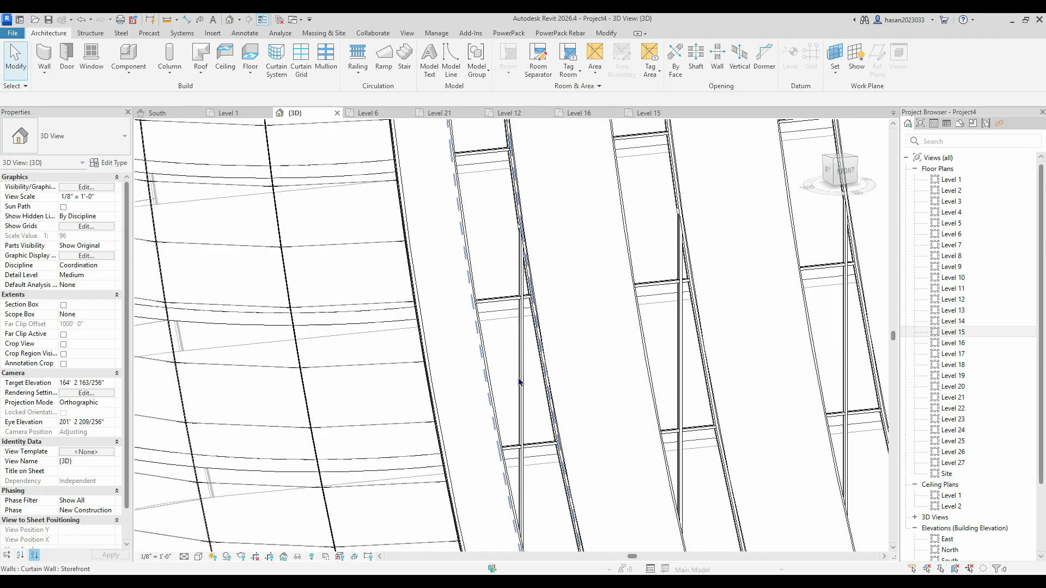
{"action": "left_click", "coordinate": [522, 411]}
{"action": "scroll", "coordinate": [554, 408], "scroll_direction": "down", "scroll_amount": 2}
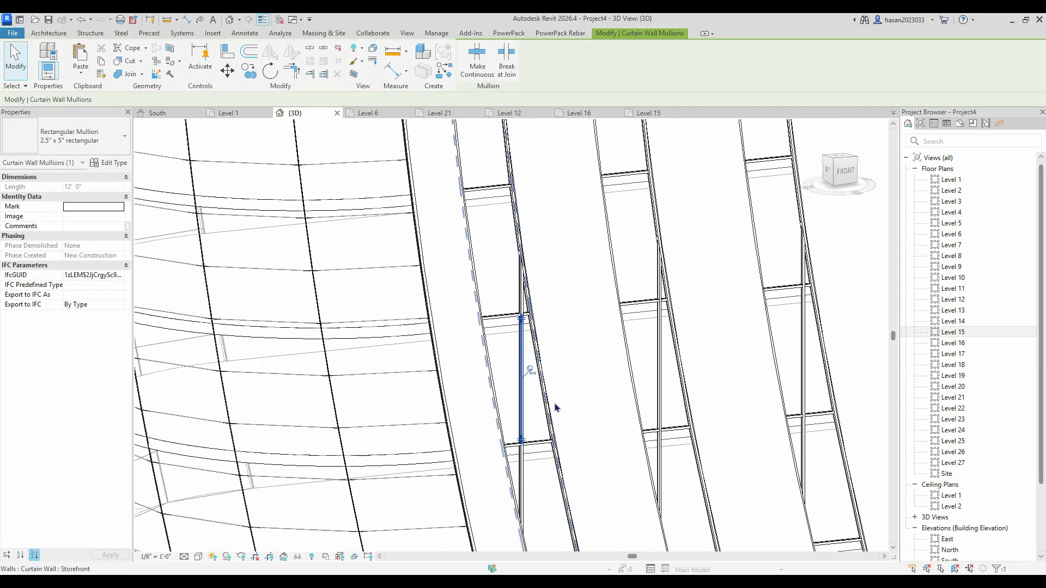
{"action": "left_click", "coordinate": [529, 372]}
{"action": "key", "text": "Delete"}
- Unpin and delete the vertical mullion section directly below the removed one in the same lower strip
{"action": "left_click", "coordinate": [522, 476]}
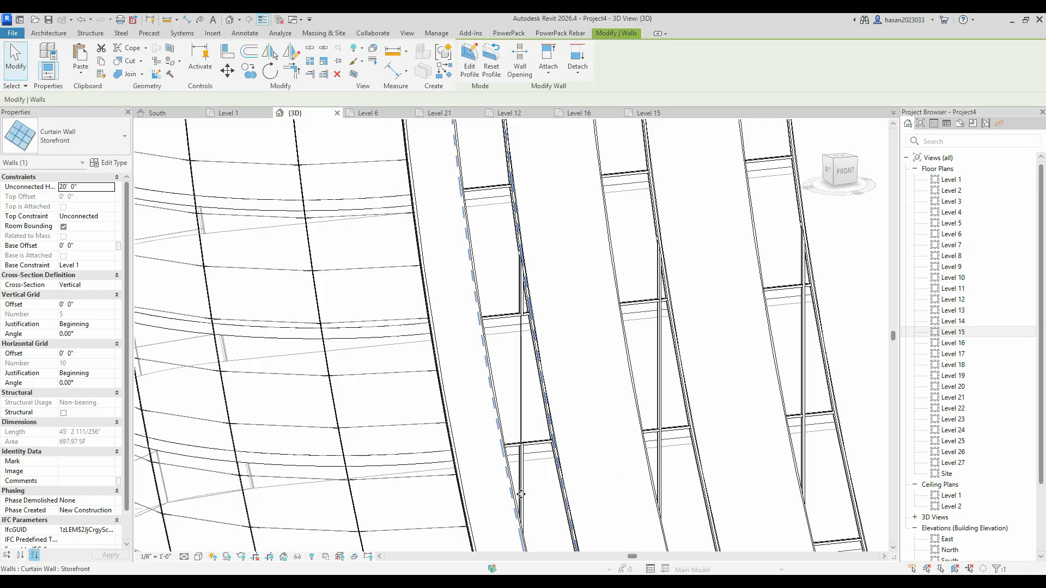
{"action": "key", "text": "Escape"}
{"action": "left_click", "coordinate": [522, 476]}
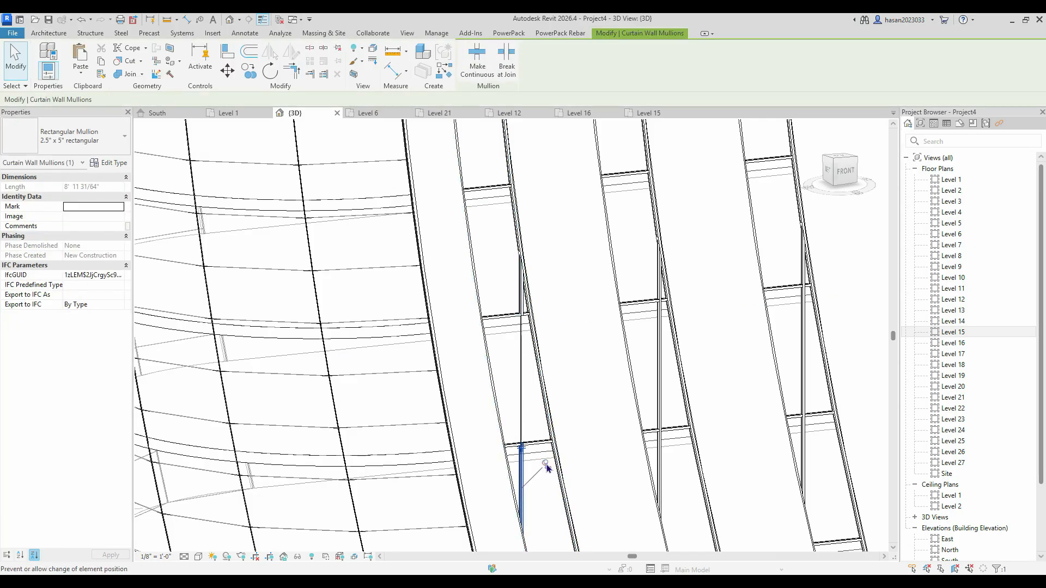
{"action": "key", "text": "Escape"}
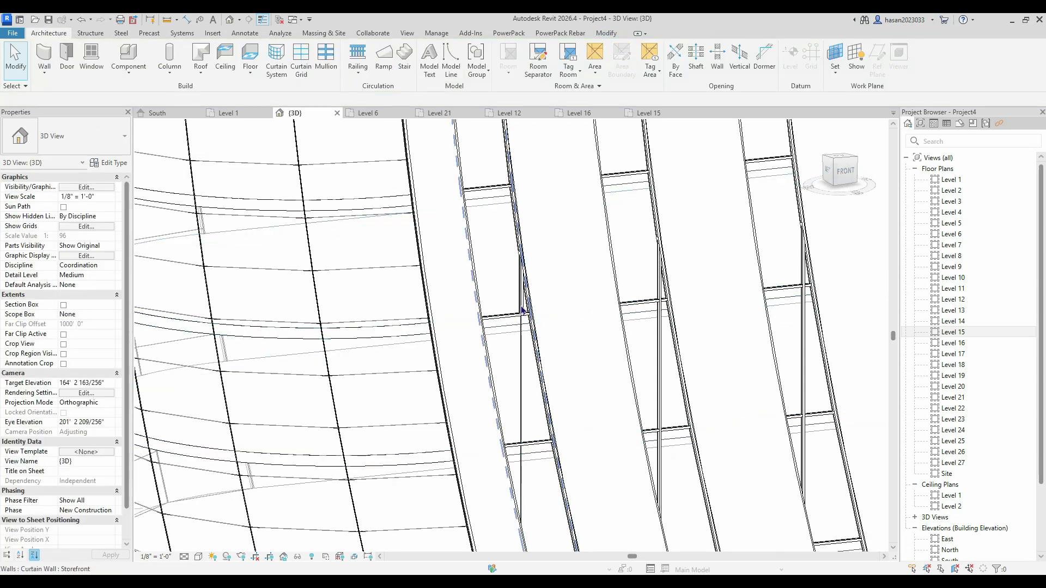
- Unpin and delete the short vertical mullion section directly above the removed ones in the same lower strip
{"action": "left_click", "coordinate": [522, 311]}
{"action": "scroll", "coordinate": [521, 309], "scroll_direction": "up", "scroll_amount": 3}
{"action": "key", "text": "Escape"}
{"action": "left_click", "coordinate": [525, 307]}
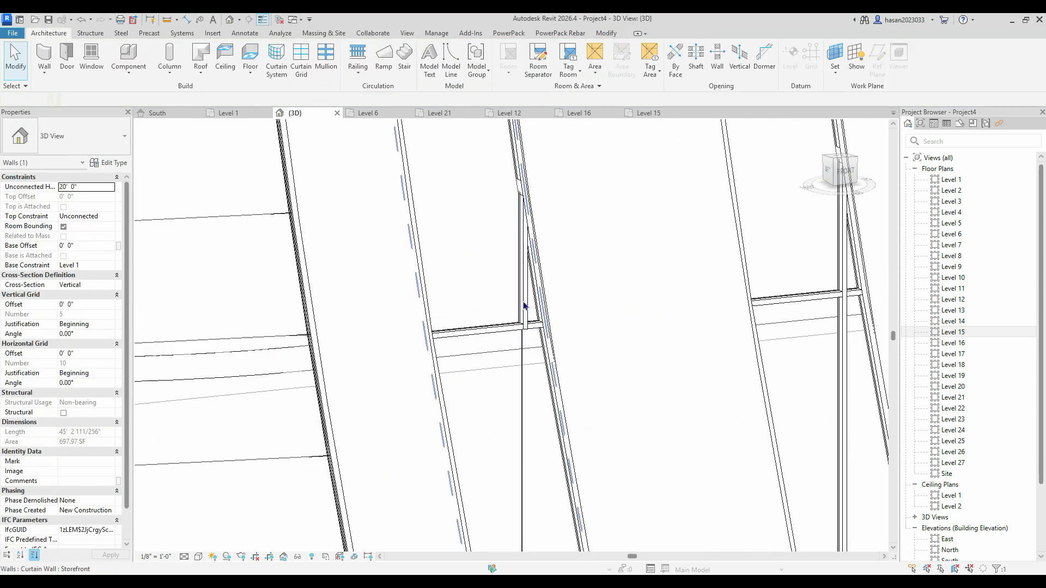
{"action": "left_click", "coordinate": [523, 305]}
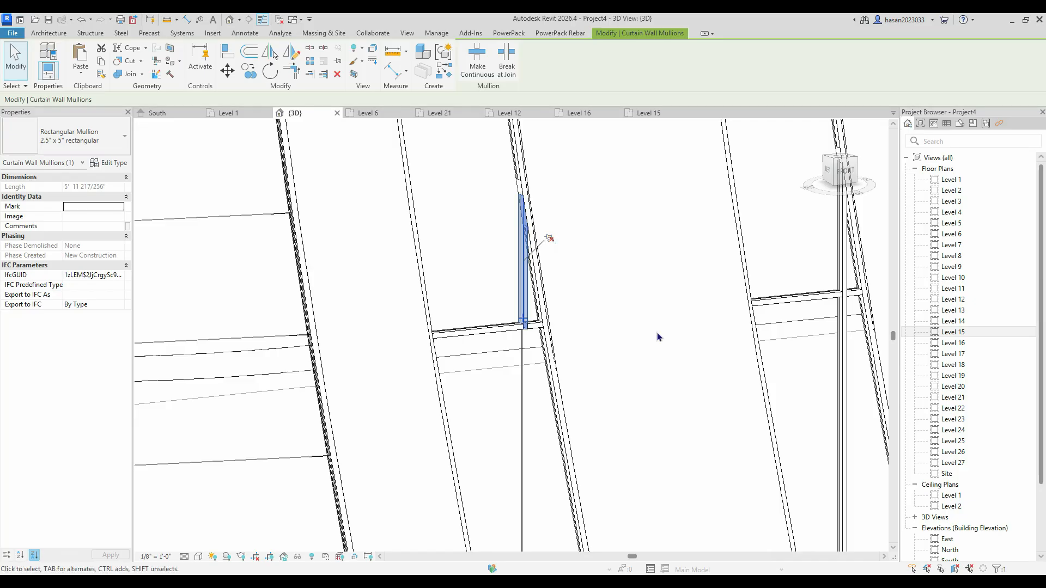
{"action": "left_click", "coordinate": [693, 388]}
- Examine the Level 15 and Level 16 plans and the 3D view to locate the upper storefront strip
{"action": "scroll", "coordinate": [693, 388], "scroll_direction": "down", "scroll_amount": 9}
{"action": "middle_click_drag", "start_coordinate": [684, 313], "coordinate": [678, 209], "text": "shift"}
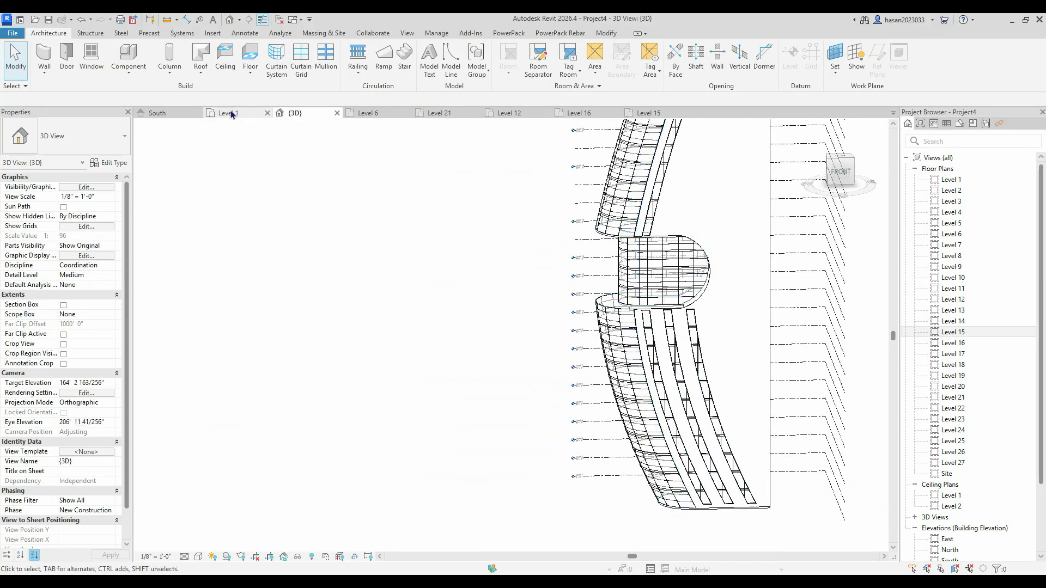
{"action": "left_click", "coordinate": [659, 117]}
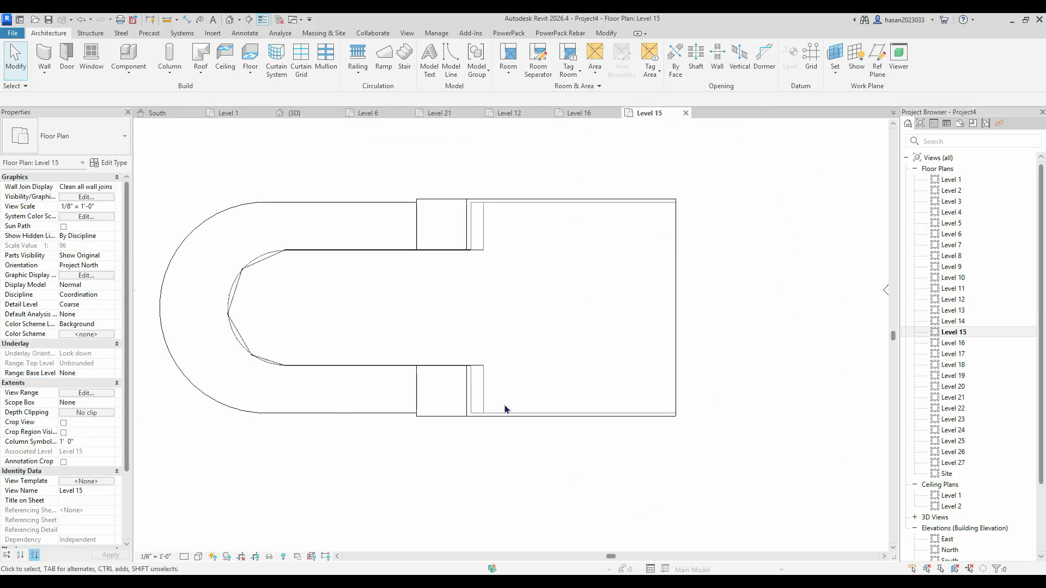
{"action": "left_click", "coordinate": [580, 113]}
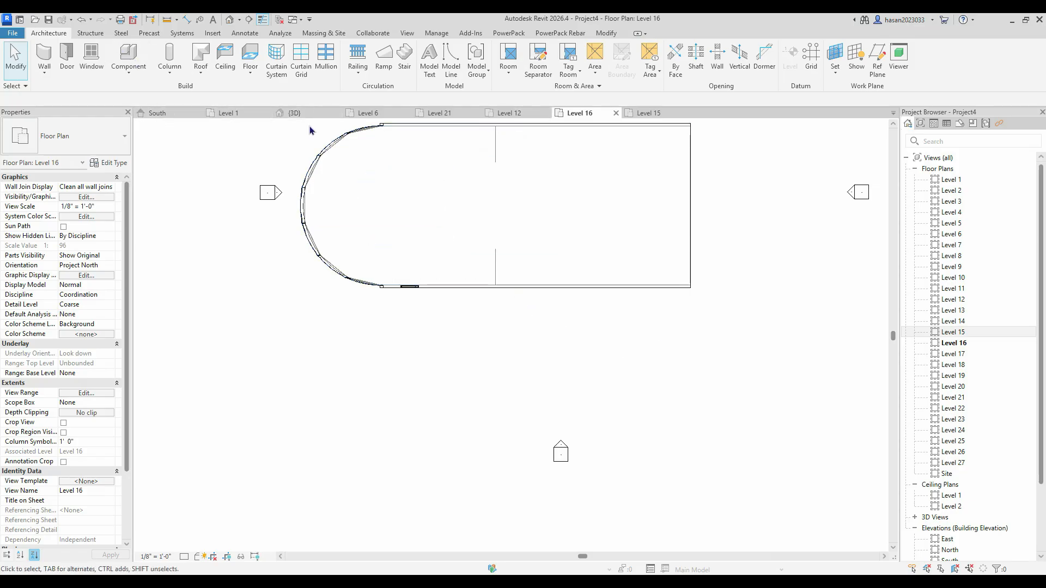
{"action": "left_click", "coordinate": [295, 113]}
{"action": "scroll", "coordinate": [657, 206], "scroll_direction": "up", "scroll_amount": 3}
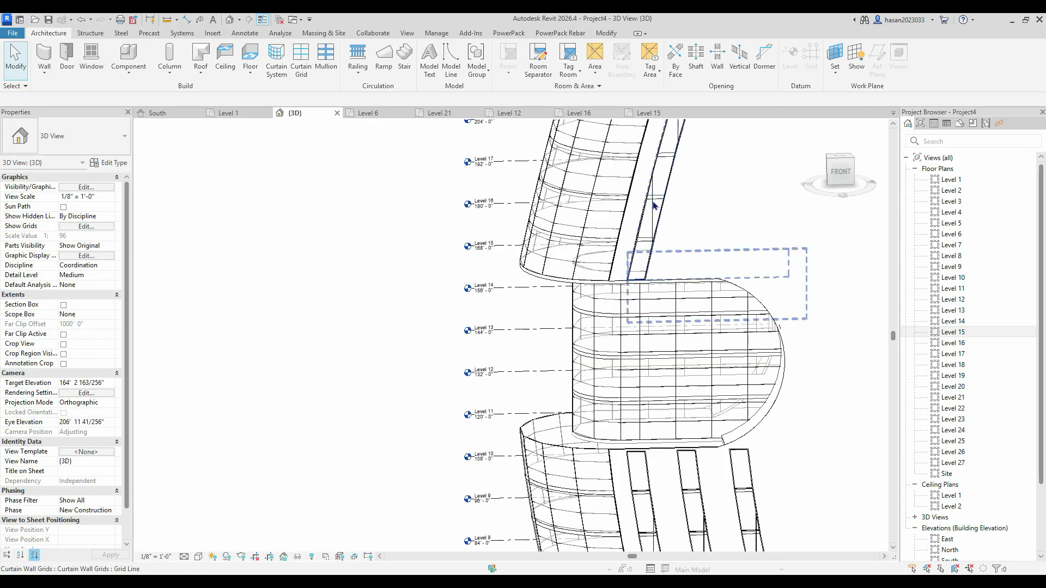
{"action": "left_click", "coordinate": [690, 301]}
{"action": "scroll", "coordinate": [691, 301], "scroll_direction": "down", "scroll_amount": 4}
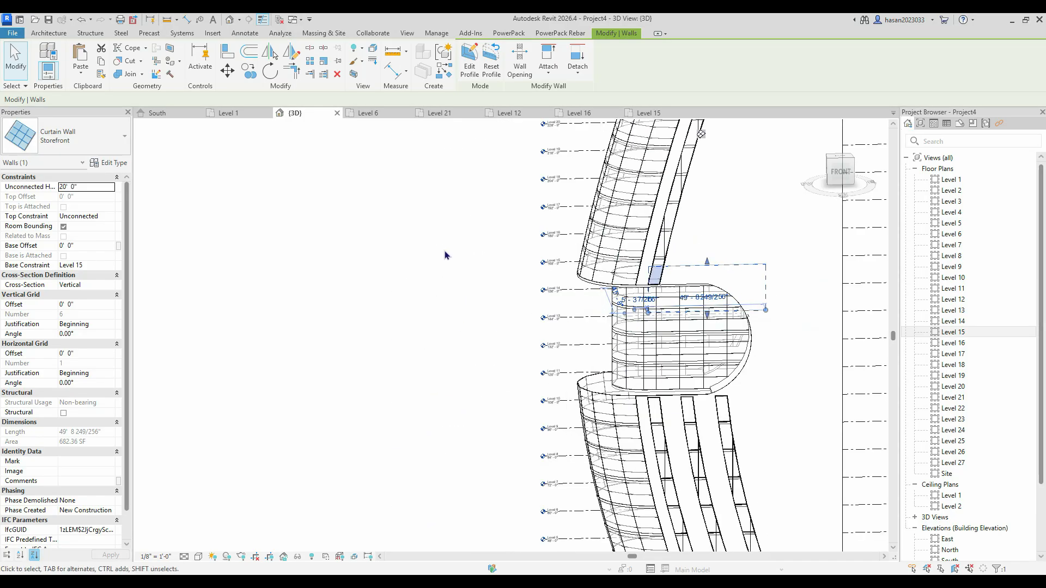
{"action": "key", "text": "Escape"}
- Copy the upper storefront strip twice along the side wall in the Level 16 plan, the second copy 14' 6" beyond the first
{"action": "left_click", "coordinate": [666, 263]}
{"action": "scroll", "coordinate": [666, 276], "scroll_direction": "up", "scroll_amount": 2}
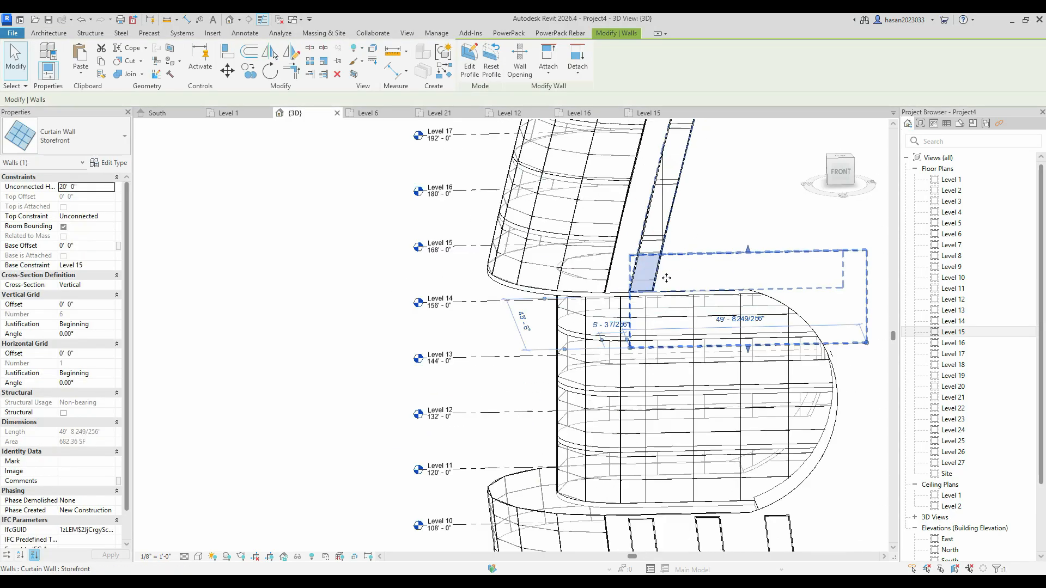
{"action": "scroll", "coordinate": [674, 294], "scroll_direction": "down", "scroll_amount": 1}
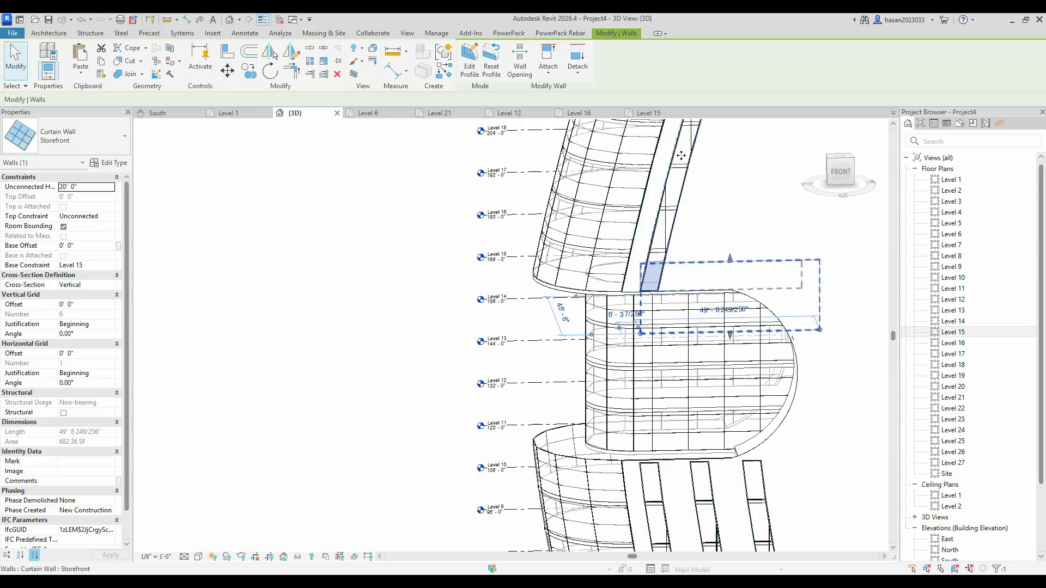
{"action": "left_click", "coordinate": [653, 114]}
{"action": "scroll", "coordinate": [512, 478], "scroll_direction": "up", "scroll_amount": 4}
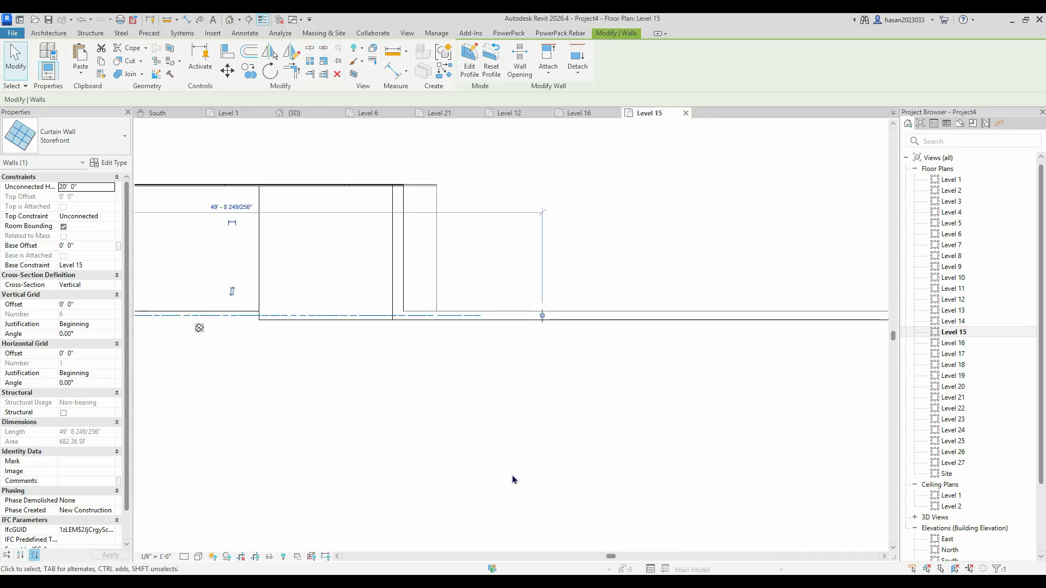
{"action": "left_click", "coordinate": [602, 111]}
{"action": "scroll", "coordinate": [506, 318], "scroll_direction": "up", "scroll_amount": 3}
{"action": "scroll", "coordinate": [506, 322], "scroll_direction": "down", "scroll_amount": 3}
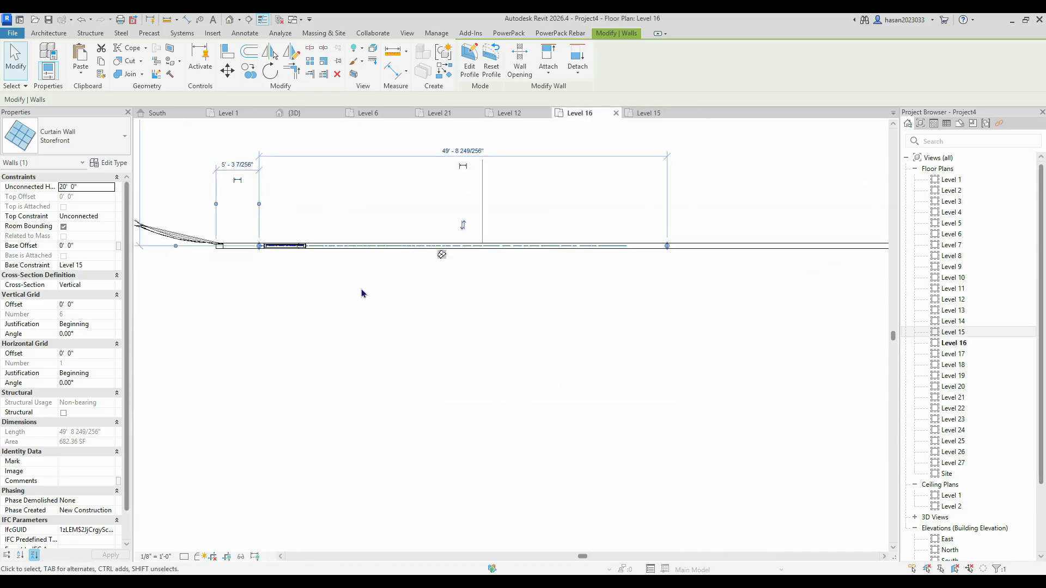
{"action": "left_click", "coordinate": [249, 72]}
{"action": "scroll", "coordinate": [480, 309], "scroll_direction": "up", "scroll_amount": 3}
{"action": "left_click", "coordinate": [262, 256]}
{"action": "left_click", "coordinate": [394, 255]}
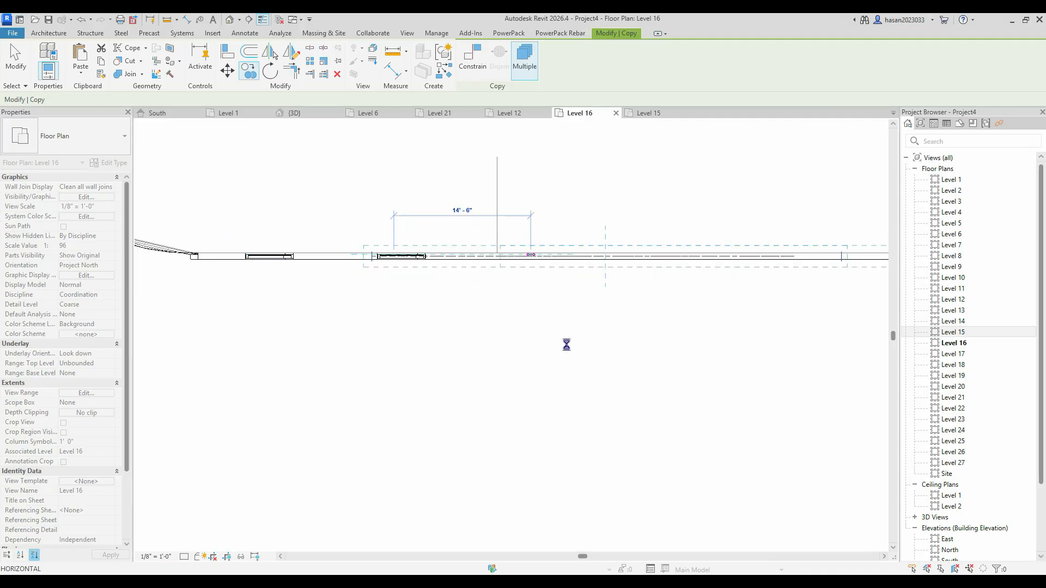
{"action": "key", "text": "Escape"}
{"action": "key", "text": "Escape"}
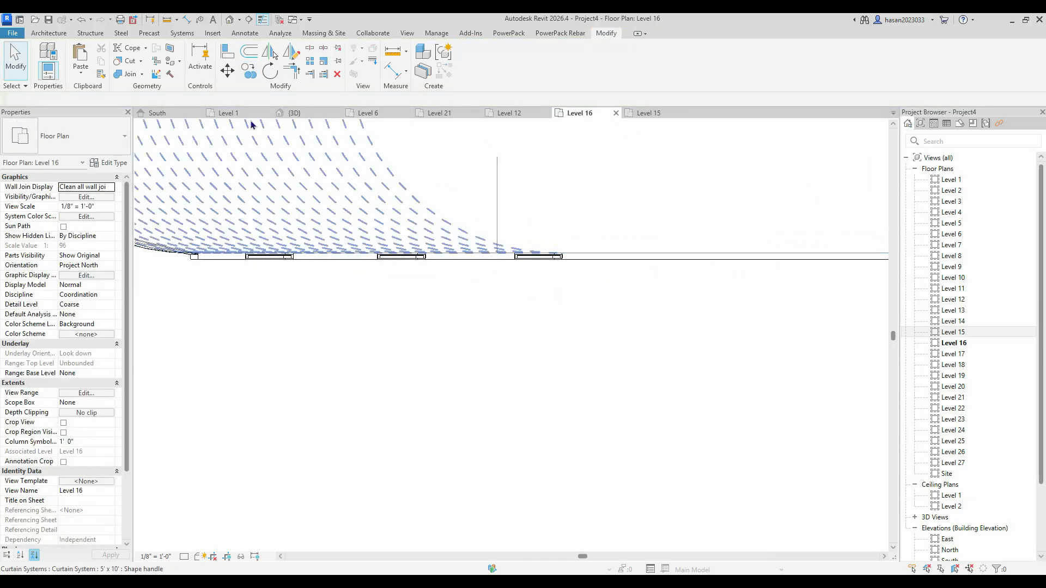
{"action": "left_click", "coordinate": [295, 113]}
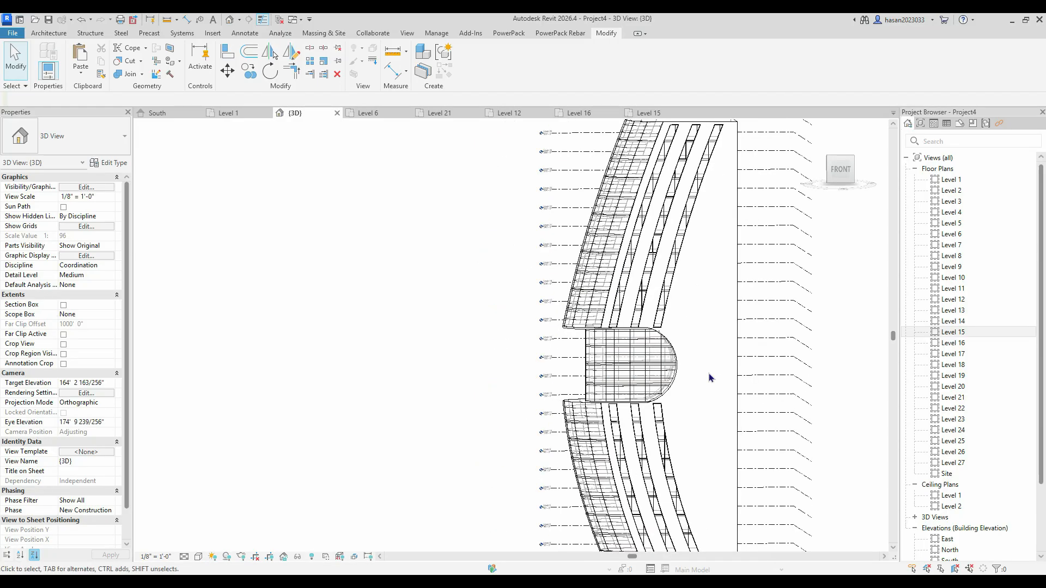
{"action": "scroll", "coordinate": [709, 377], "scroll_direction": "down", "scroll_amount": 3}
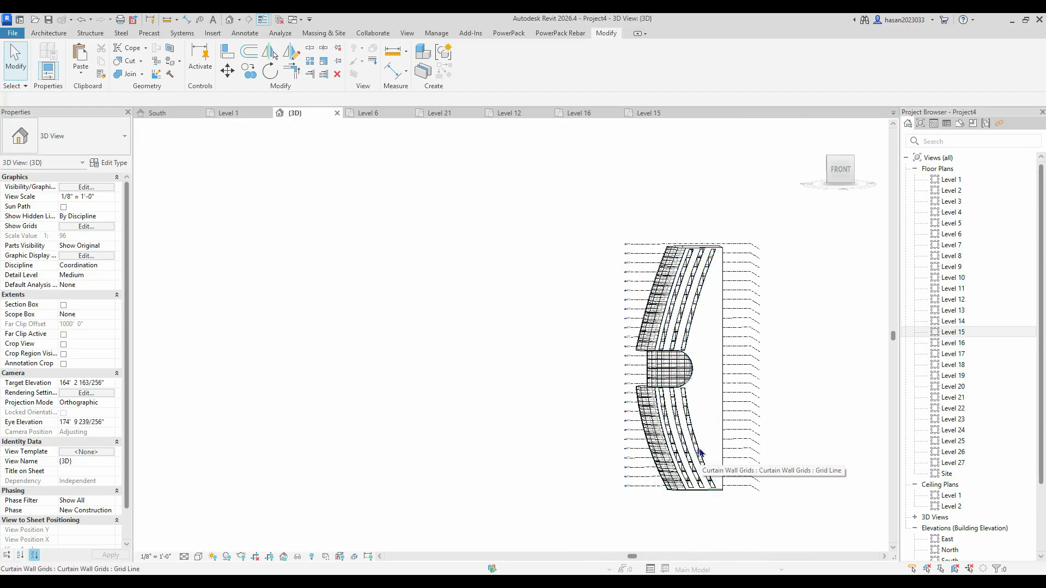
{"action": "middle_click_drag", "start_coordinate": [614, 427], "coordinate": [663, 367], "text": "shift"}
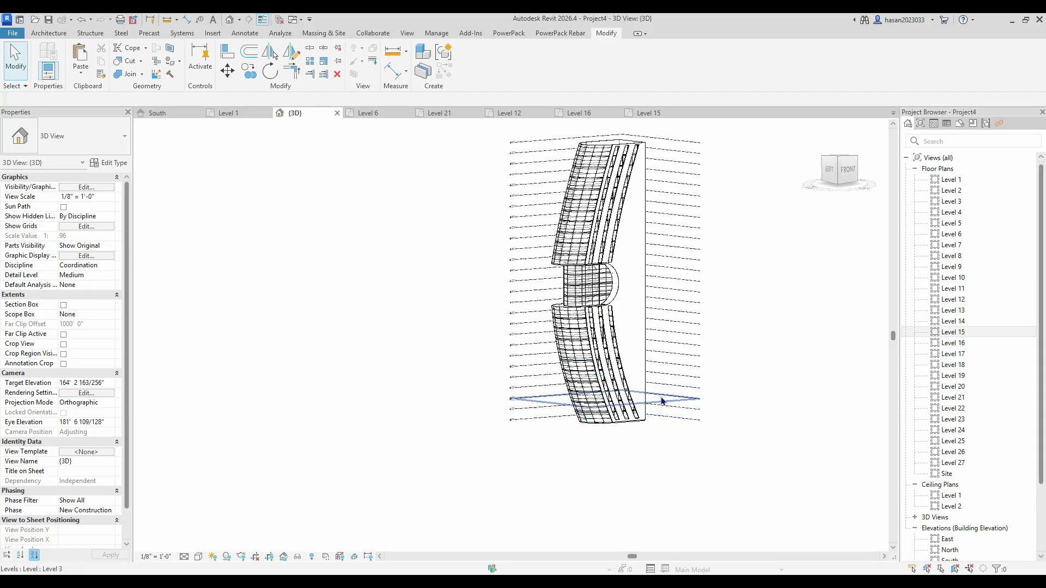
- Give the Glass material of the facade's Glazed curtain panel type a Solid fill surface foreground pattern
{"action": "scroll", "coordinate": [656, 414], "scroll_direction": "up", "scroll_amount": 4}
{"action": "scroll", "coordinate": [628, 437], "scroll_direction": "down", "scroll_amount": 3}
{"action": "middle_click_drag", "start_coordinate": [640, 456], "coordinate": [661, 473], "text": "shift"}
{"action": "scroll", "coordinate": [509, 355], "scroll_direction": "up", "scroll_amount": 3}
{"action": "scroll", "coordinate": [518, 343], "scroll_direction": "up", "scroll_amount": 2}
{"action": "scroll", "coordinate": [519, 342], "scroll_direction": "down", "scroll_amount": 4}
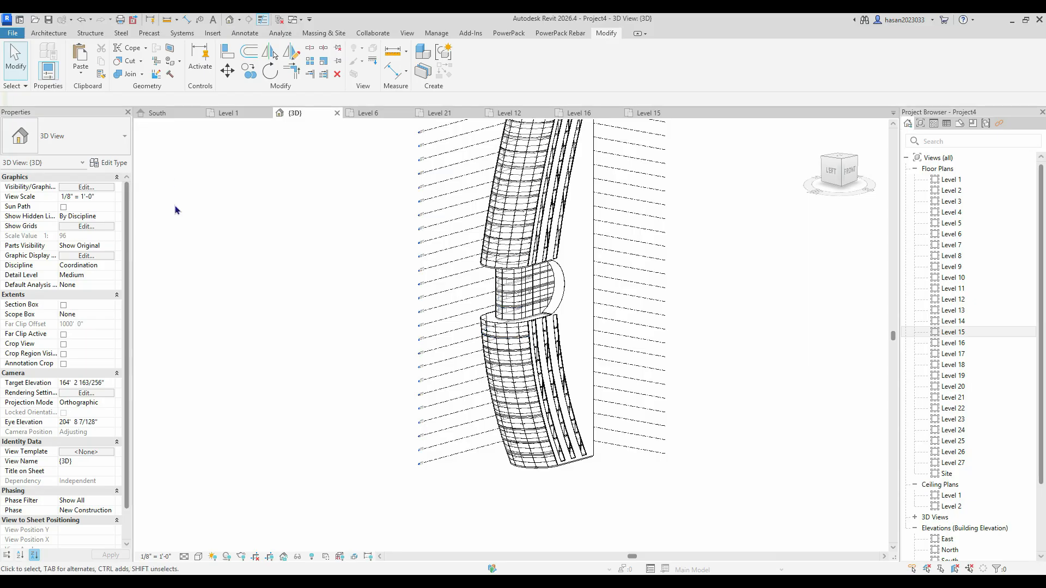
{"action": "scroll", "coordinate": [491, 338], "scroll_direction": "up", "scroll_amount": 5}
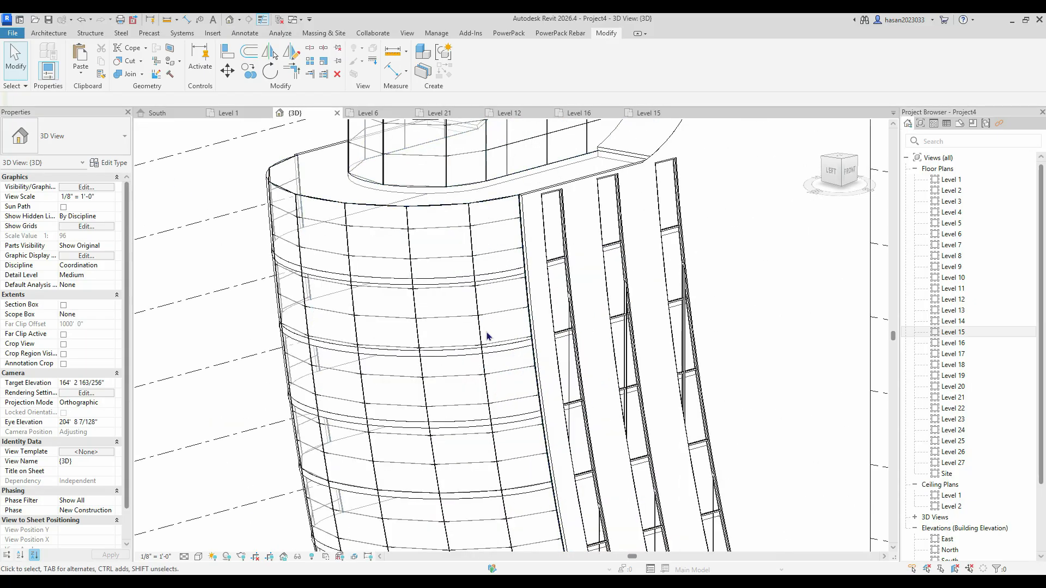
{"action": "scroll", "coordinate": [480, 288], "scroll_direction": "up", "scroll_amount": 3}
{"action": "left_click", "coordinate": [480, 292]}
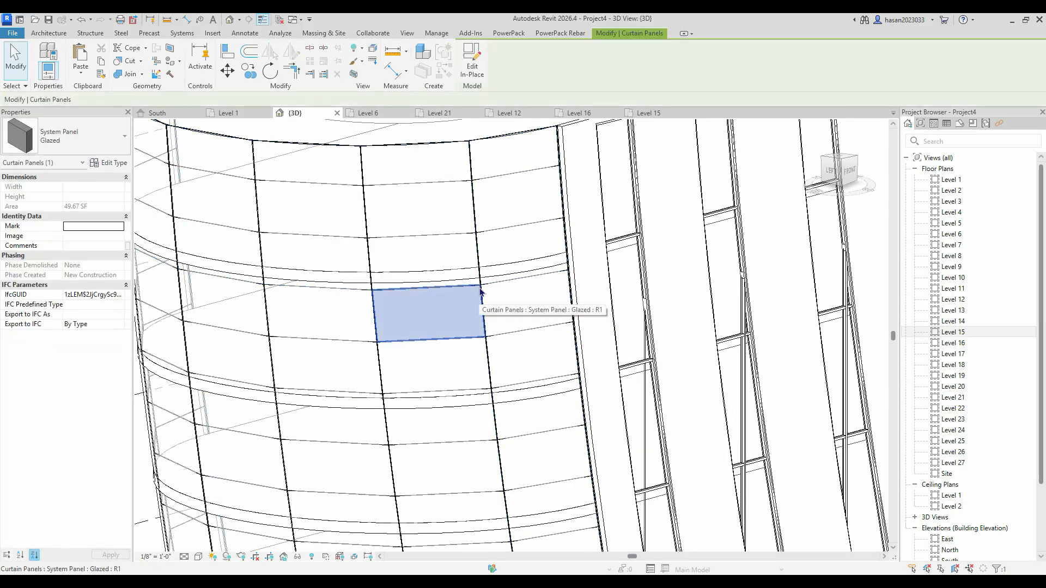
{"action": "left_click", "coordinate": [114, 162]}
{"action": "left_click", "coordinate": [629, 234]}
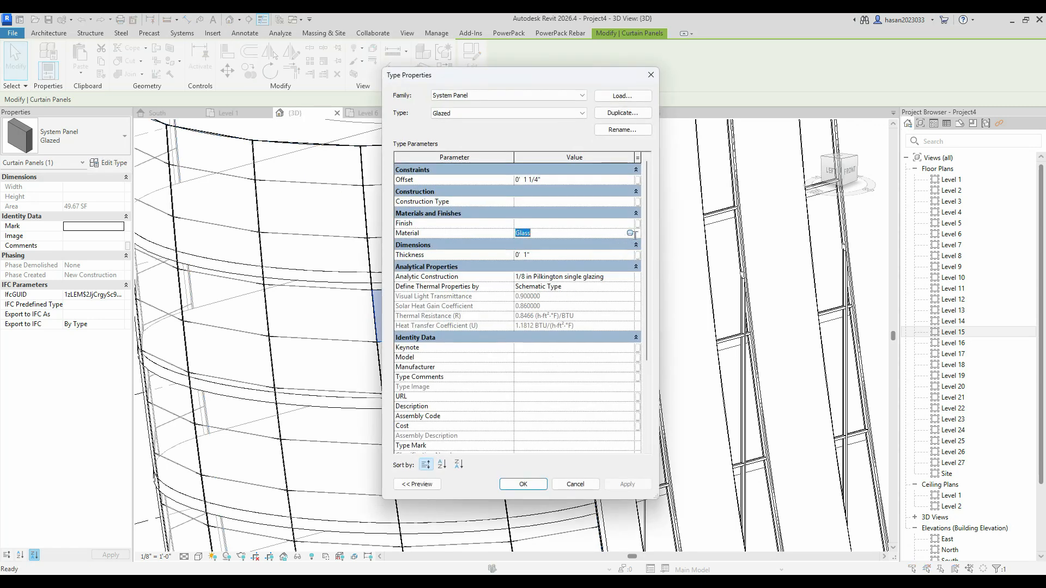
{"action": "left_click", "coordinate": [630, 233]}
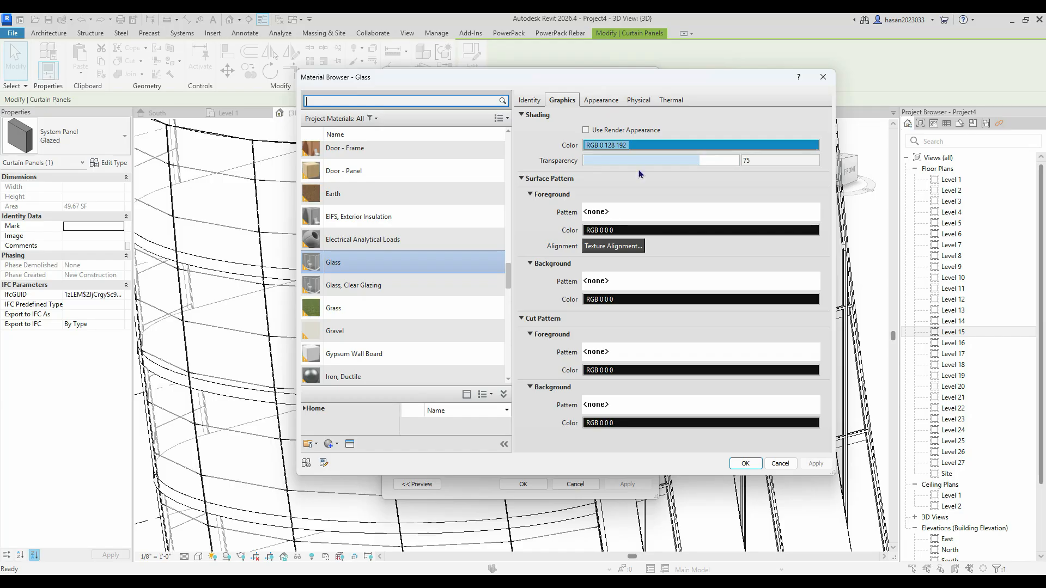
{"action": "left_click", "coordinate": [703, 217]}
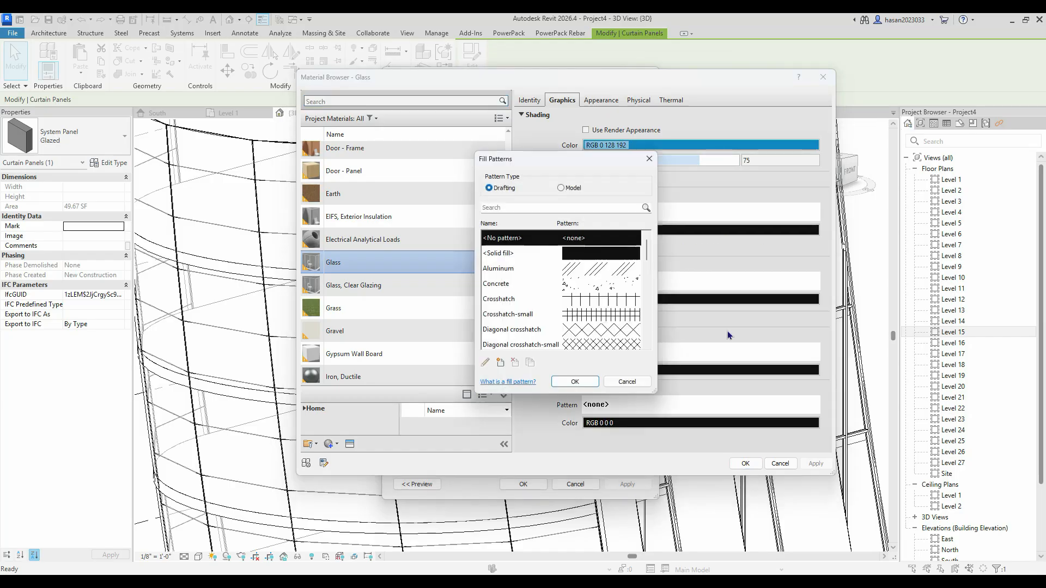
{"action": "left_click", "coordinate": [605, 255]}
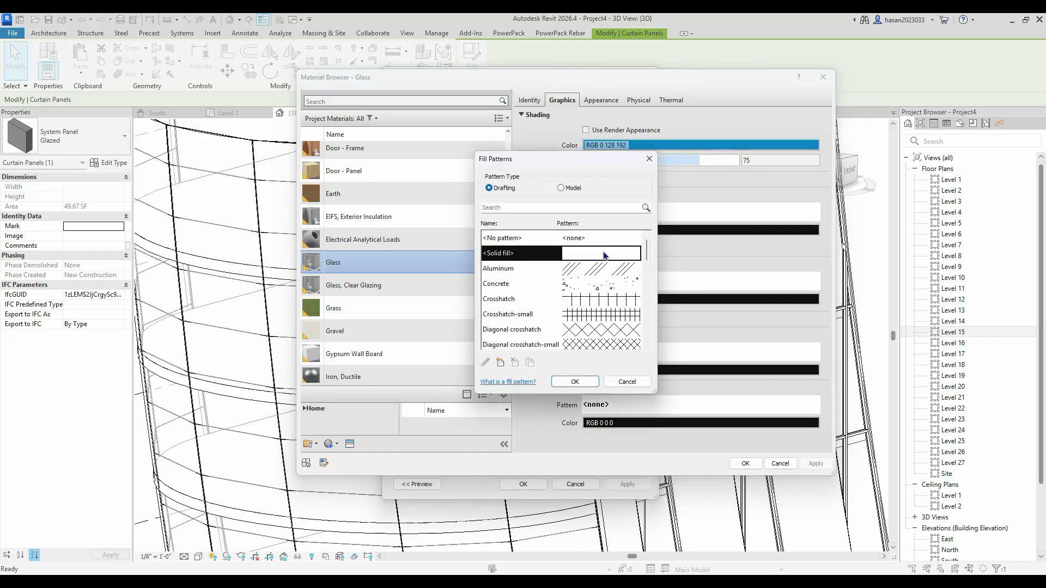
{"action": "left_click", "coordinate": [575, 381]}
- Set the Glass material's shading colour to light blue RGB 170-227-255 and accept the material and panel type changes
{"action": "left_click", "coordinate": [757, 145]}
{"action": "left_click_drag", "start_coordinate": [689, 259], "coordinate": [689, 213]}
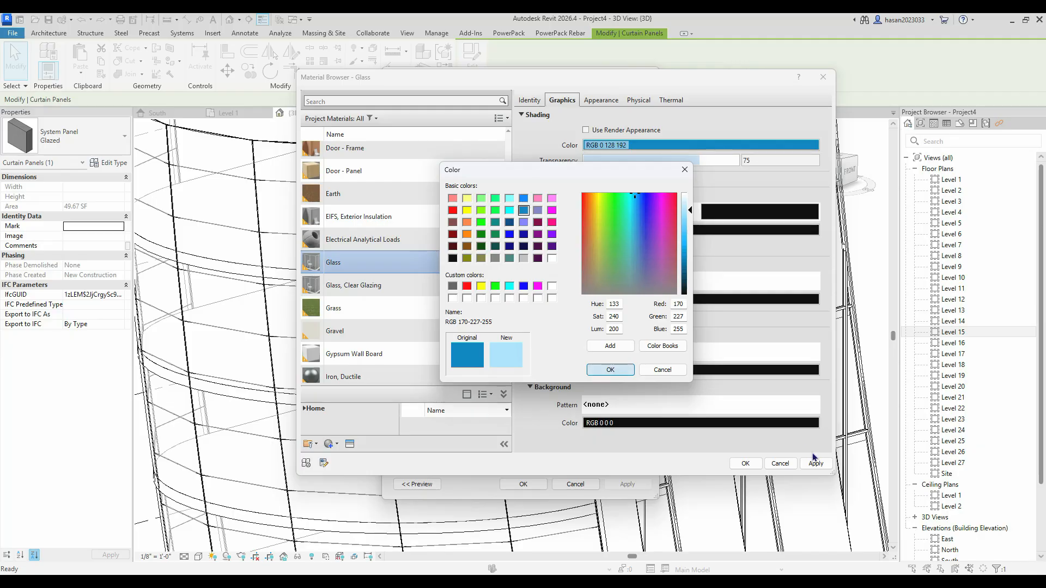
{"action": "left_click", "coordinate": [620, 374]}
{"action": "left_click", "coordinate": [816, 464]}
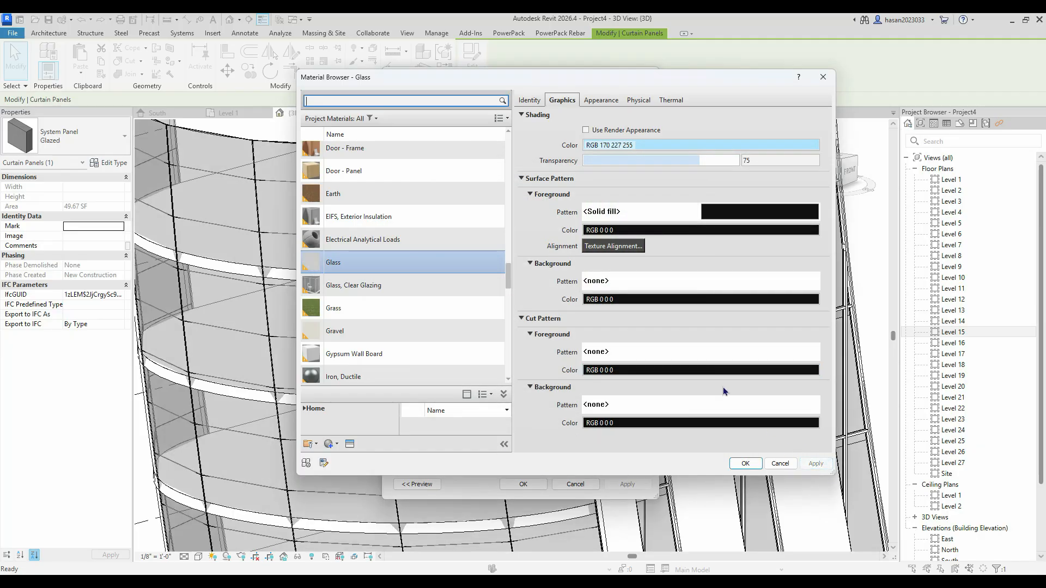
{"action": "left_click", "coordinate": [741, 466]}
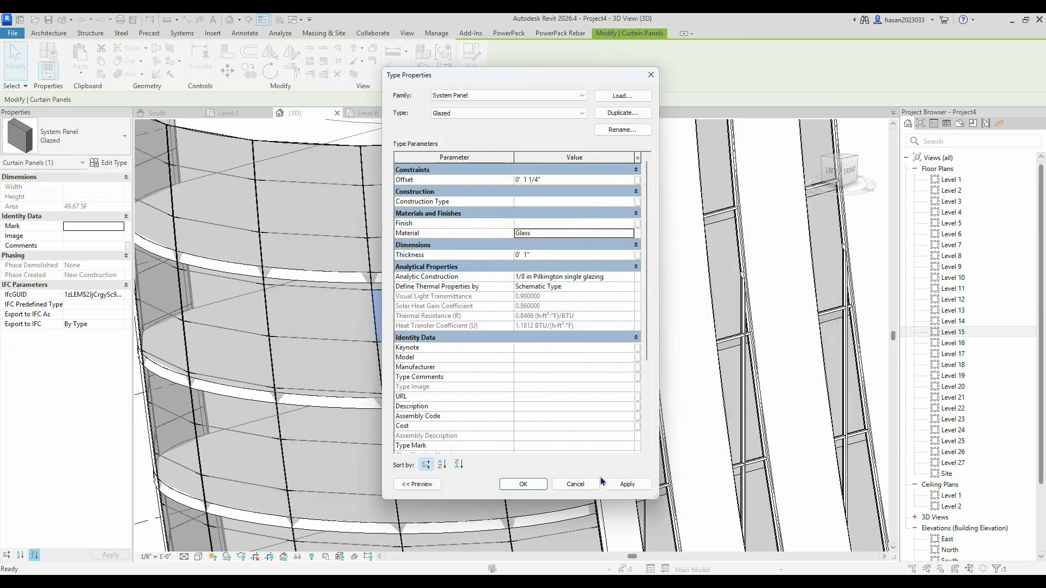
{"action": "left_click", "coordinate": [523, 484]}
{"action": "scroll", "coordinate": [281, 325], "scroll_direction": "down", "scroll_amount": 5}
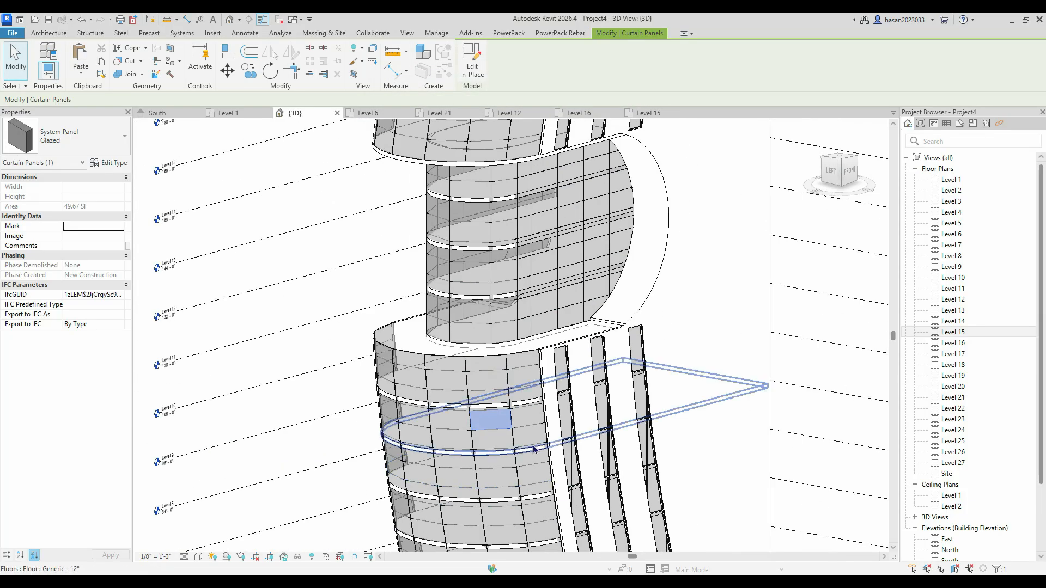
{"action": "left_click", "coordinate": [280, 325]}
- Set the surface foreground pattern colour of the Glazed panel's Glass material to pale cyan RGB 206-255-255
{"action": "middle_click_drag", "start_coordinate": [431, 411], "coordinate": [459, 368], "text": "shift"}
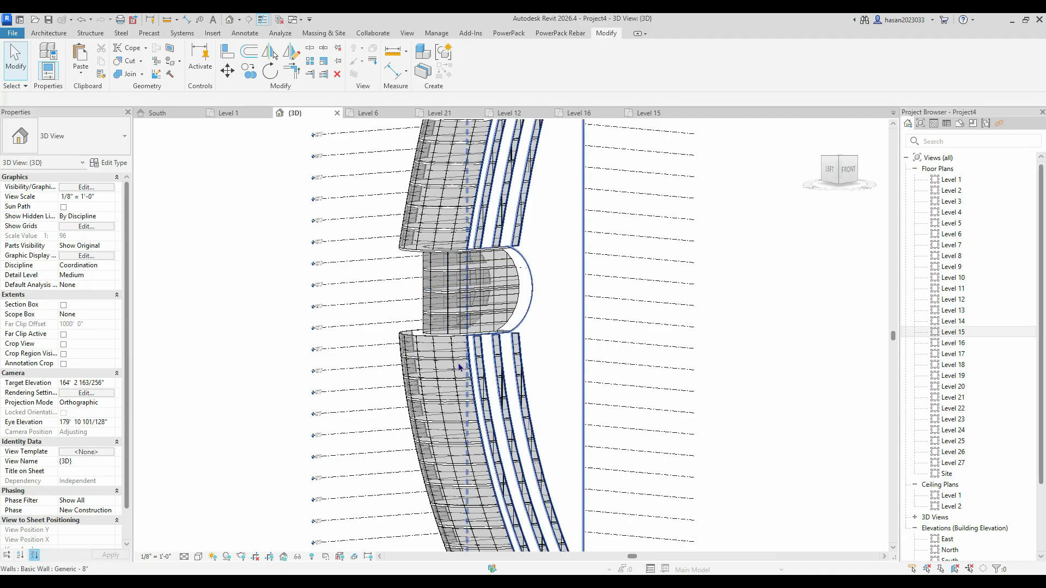
{"action": "scroll", "coordinate": [459, 368], "scroll_direction": "up", "scroll_amount": 2}
{"action": "scroll", "coordinate": [459, 372], "scroll_direction": "up", "scroll_amount": 2}
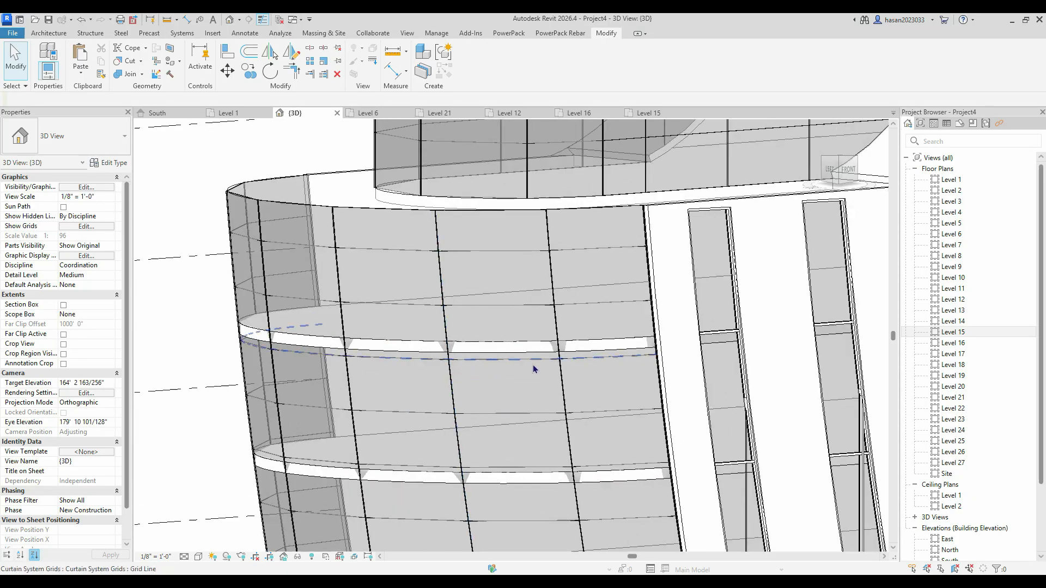
{"action": "left_click", "coordinate": [488, 357]}
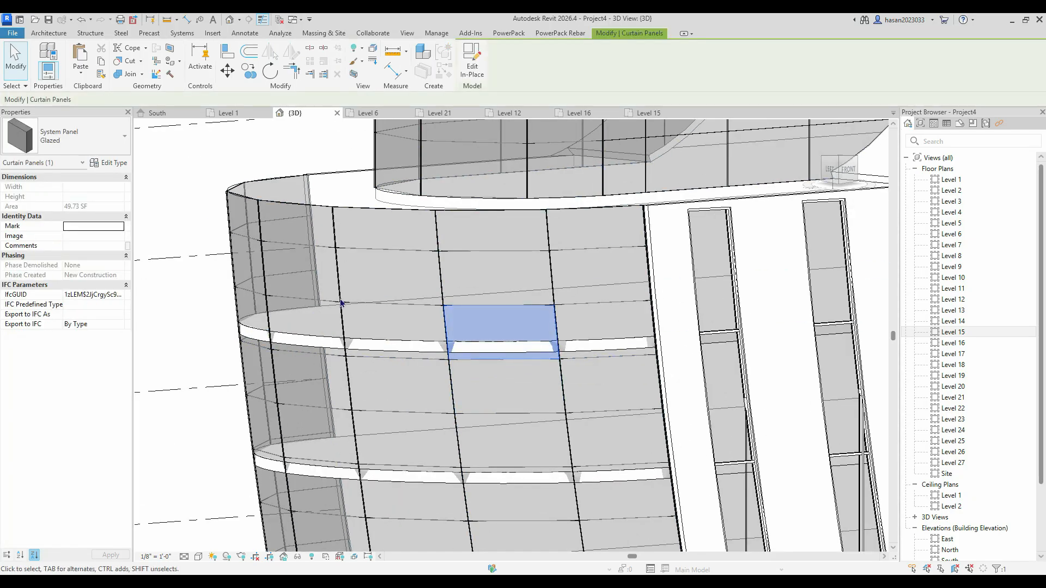
{"action": "left_click", "coordinate": [114, 167]}
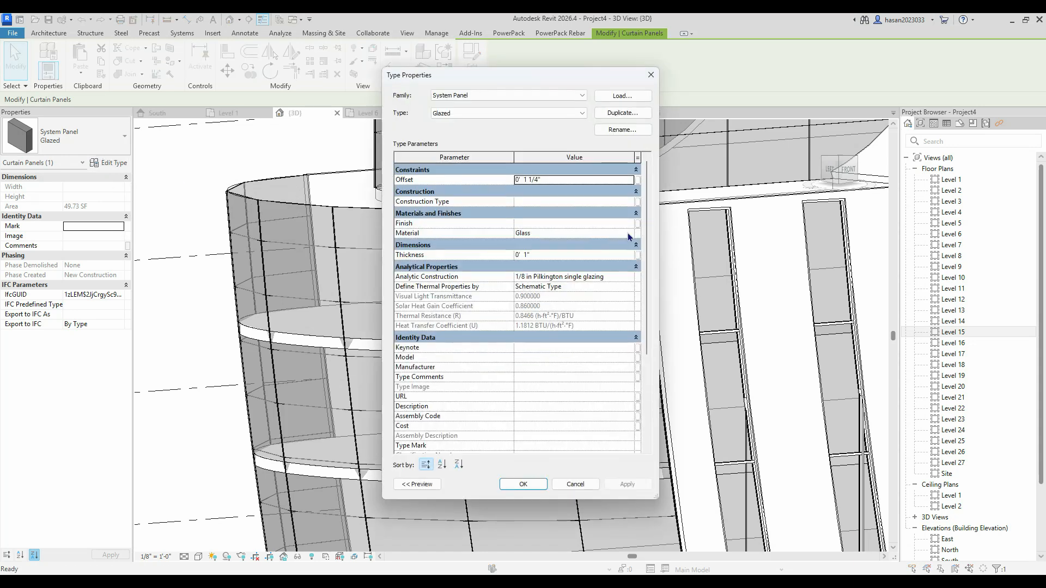
{"action": "left_click", "coordinate": [631, 239]}
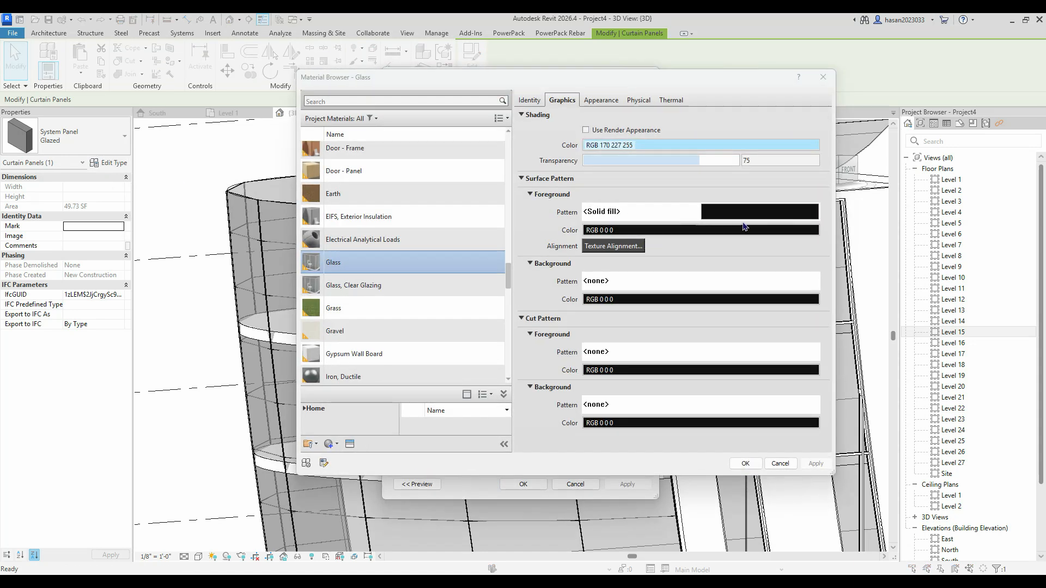
{"action": "left_click", "coordinate": [791, 214]}
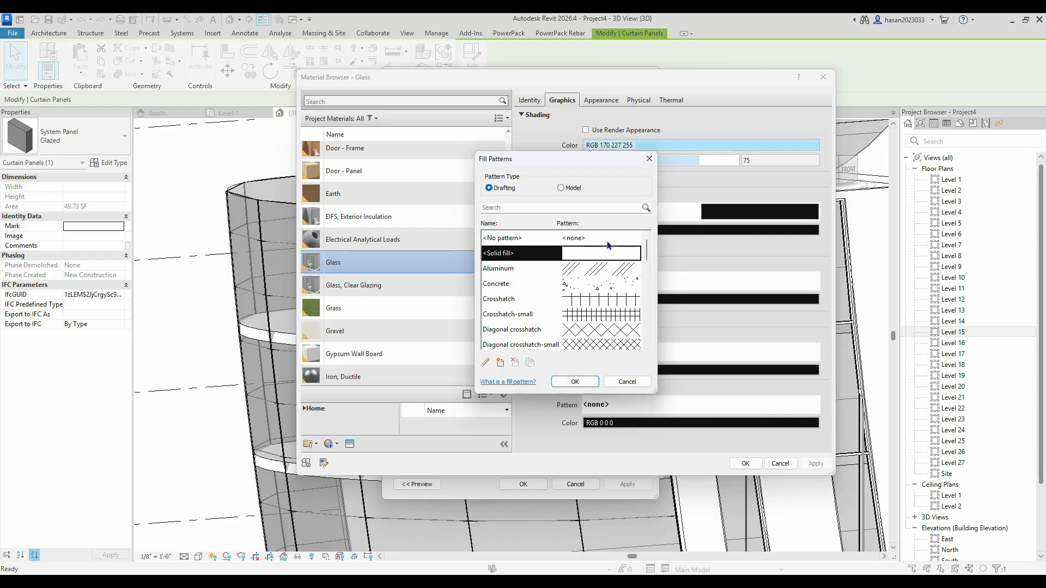
{"action": "left_click", "coordinate": [575, 381]}
{"action": "left_click", "coordinate": [627, 230]}
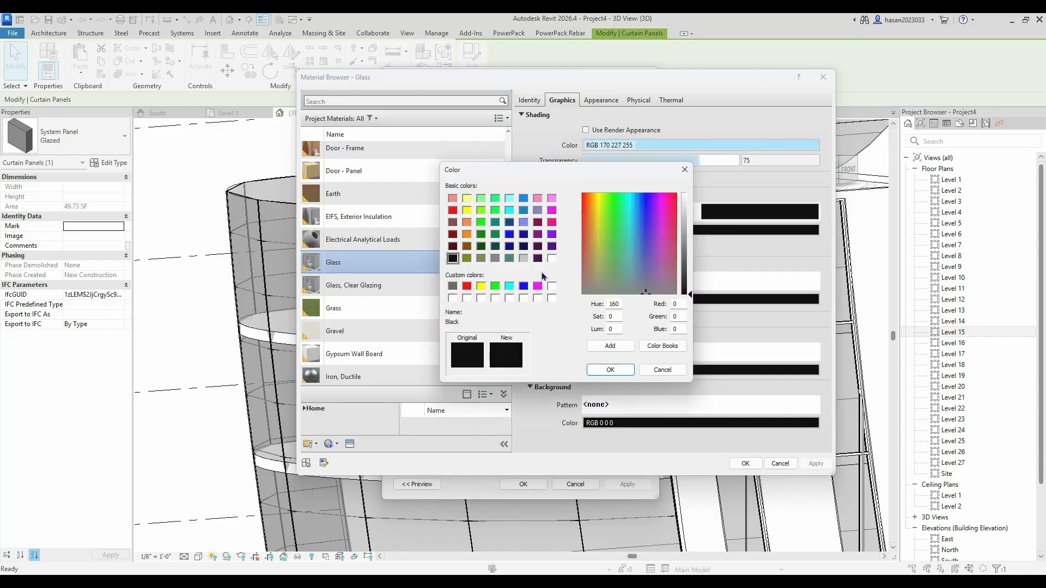
{"action": "left_click", "coordinate": [510, 198]}
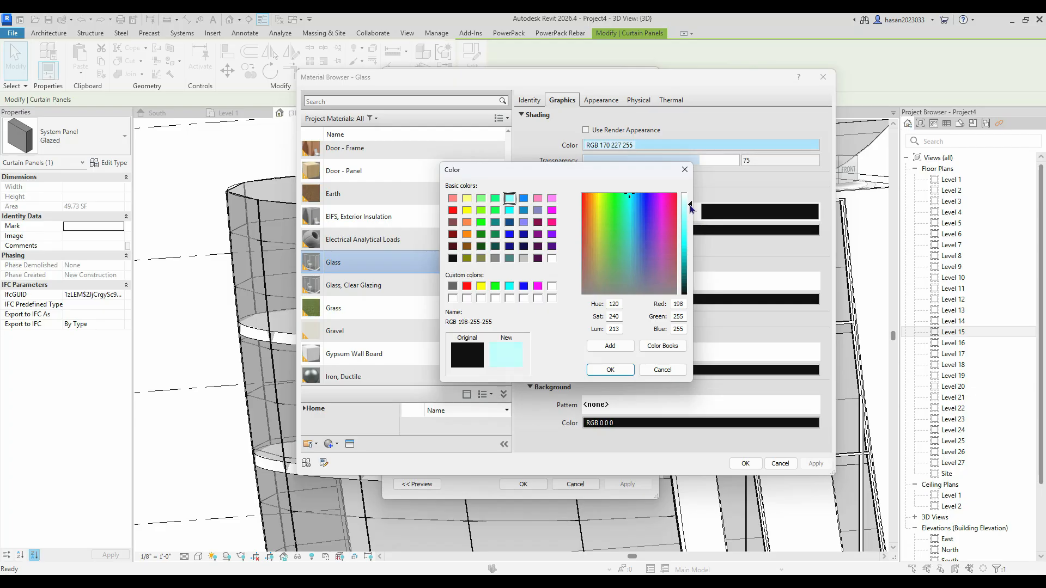
{"action": "left_click", "coordinate": [611, 370]}
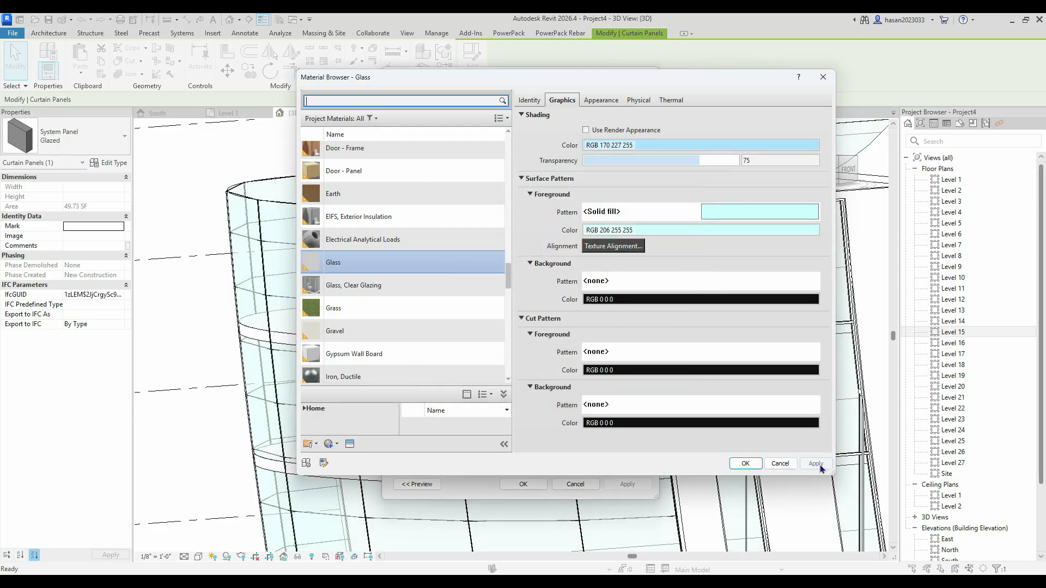
{"action": "left_click", "coordinate": [746, 463]}
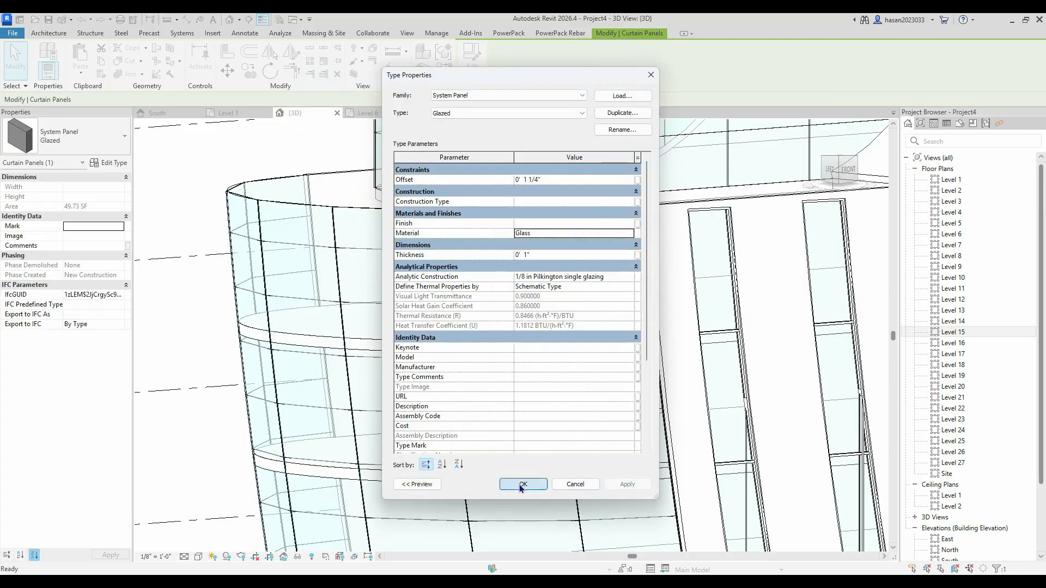
{"action": "left_click", "coordinate": [522, 484]}
- Examine the whole tower in 3D from several angles, checking the facade glass and the side wall strips
{"action": "scroll", "coordinate": [295, 289], "scroll_direction": "down", "scroll_amount": 5}
{"action": "scroll", "coordinate": [472, 387], "scroll_direction": "down", "scroll_amount": 3}
{"action": "middle_click_drag", "start_coordinate": [567, 425], "coordinate": [530, 402], "text": "shift"}
{"action": "middle_click_drag", "start_coordinate": [500, 360], "coordinate": [638, 417], "text": "shift"}
{"action": "scroll", "coordinate": [636, 413], "scroll_direction": "down", "scroll_amount": 3}
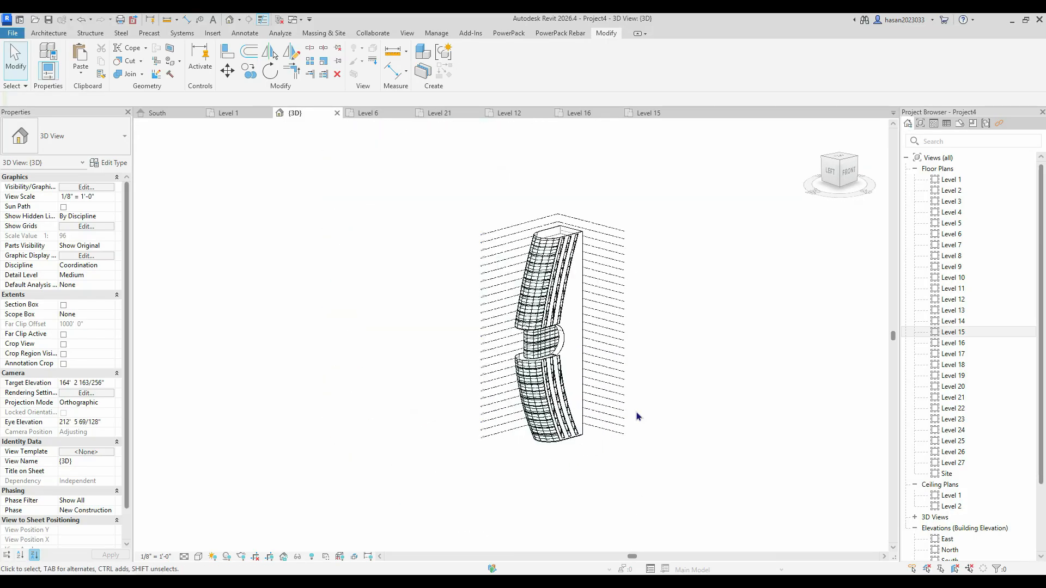
{"action": "scroll", "coordinate": [576, 371], "scroll_direction": "up", "scroll_amount": 3}
{"action": "middle_click_drag", "start_coordinate": [582, 393], "coordinate": [684, 282], "text": "shift"}
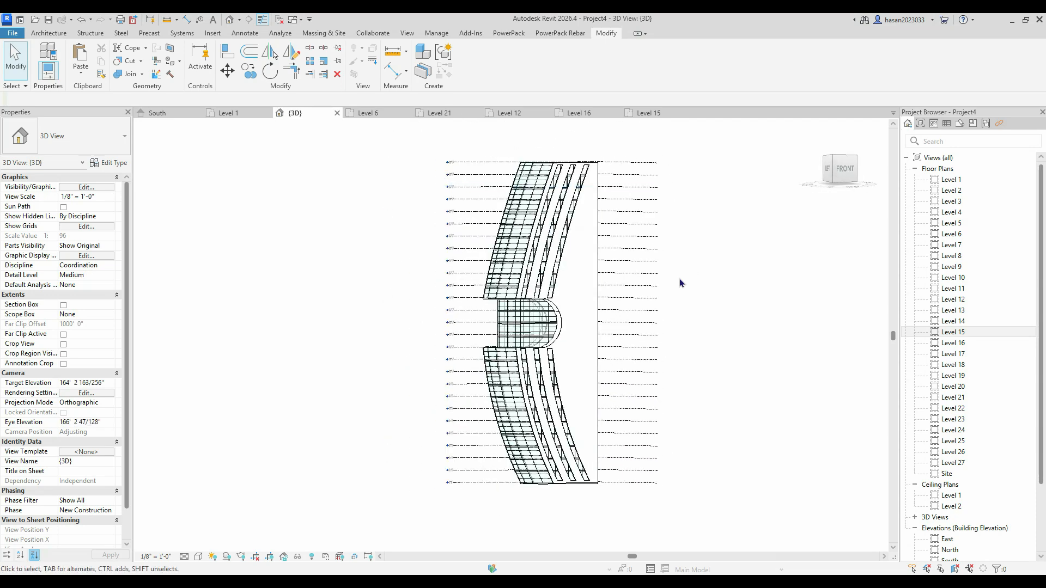
{"action": "left_click", "coordinate": [327, 34]}
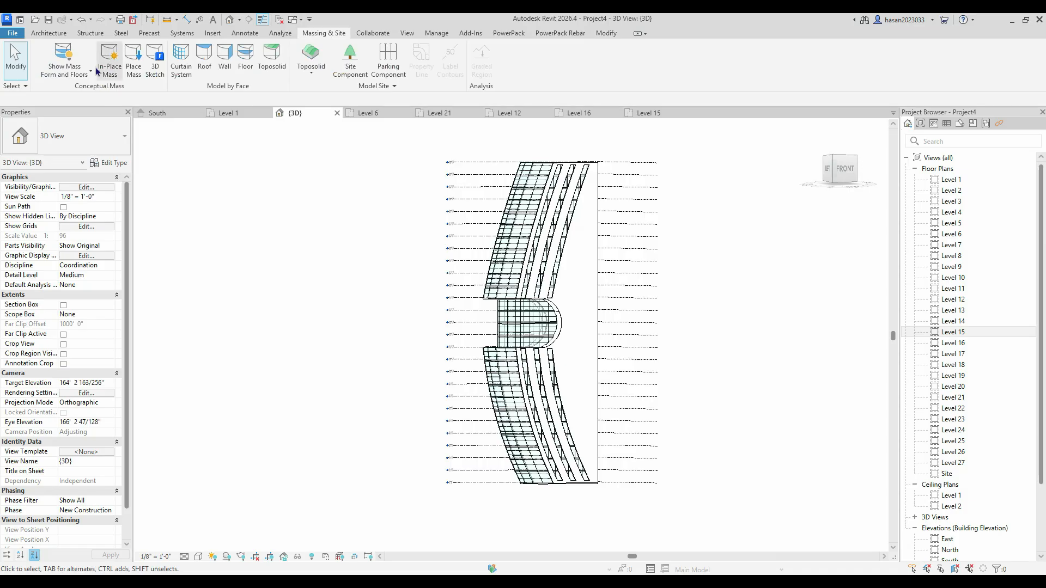